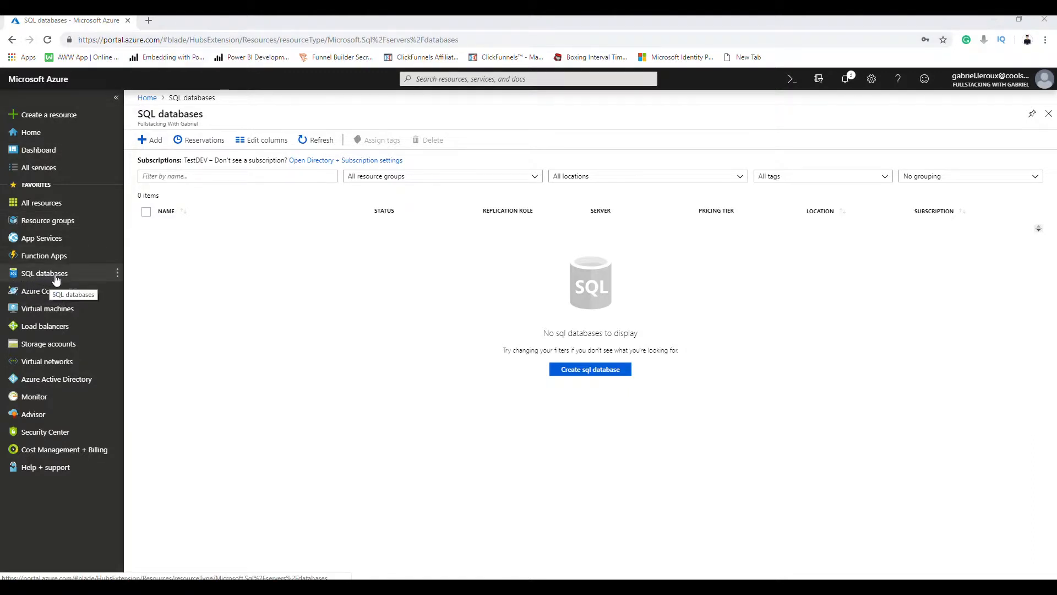
Start a new SQL database named TestDB in the fullstackingdemo resource group, with Blank database as the source.
left_click(146, 140)
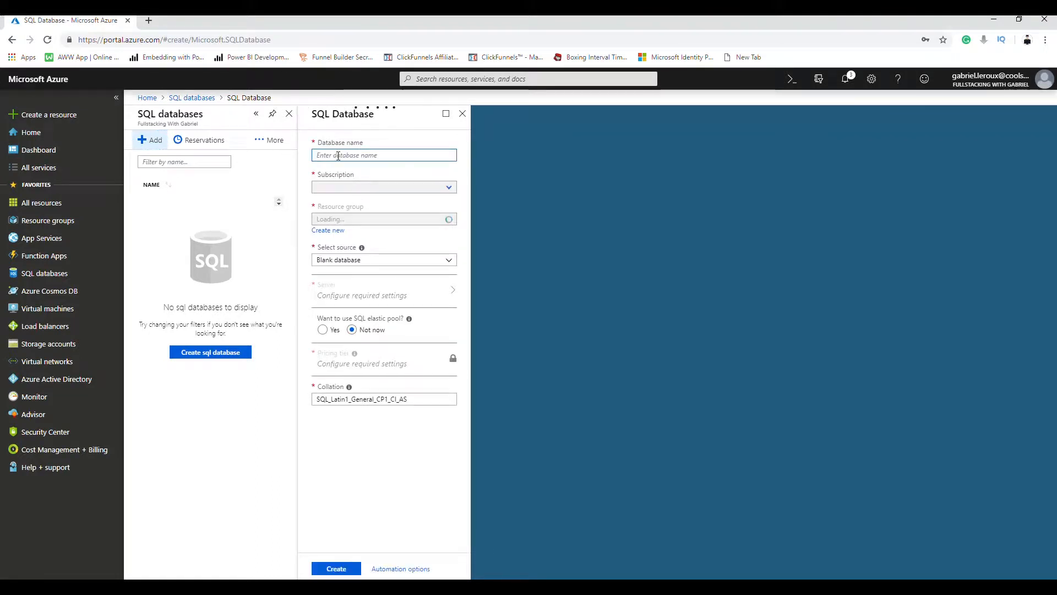
type("TestDB")
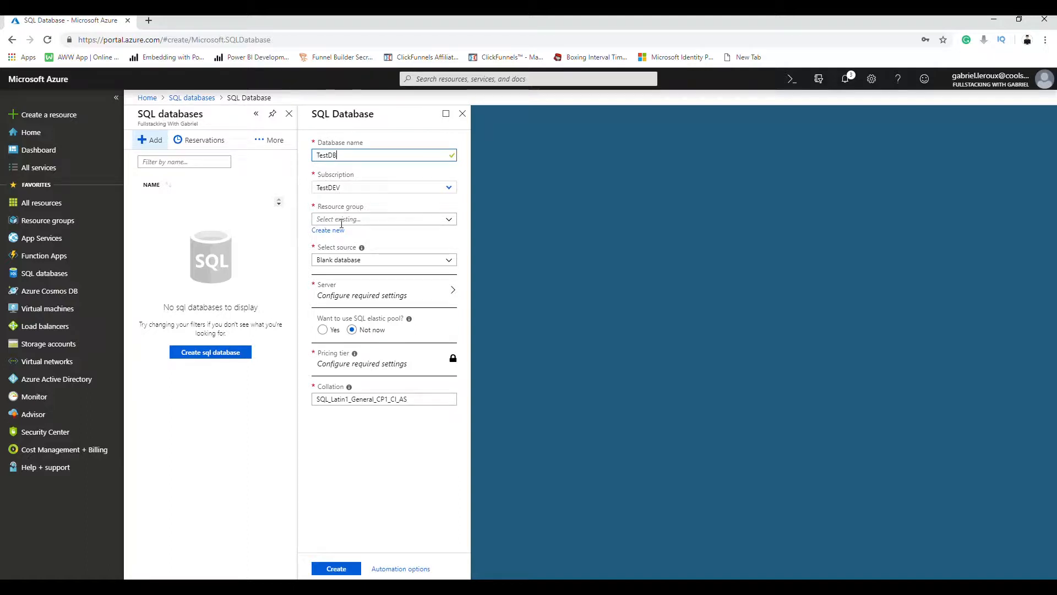
left_click(450, 221)
left_click(450, 222)
left_click(451, 220)
left_click(386, 233)
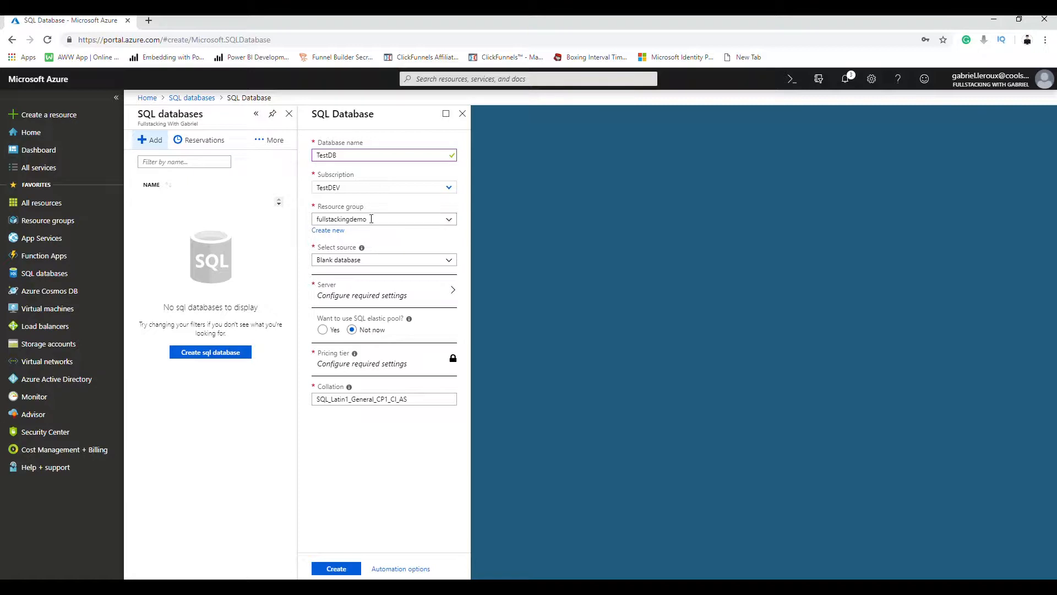
left_click(351, 261)
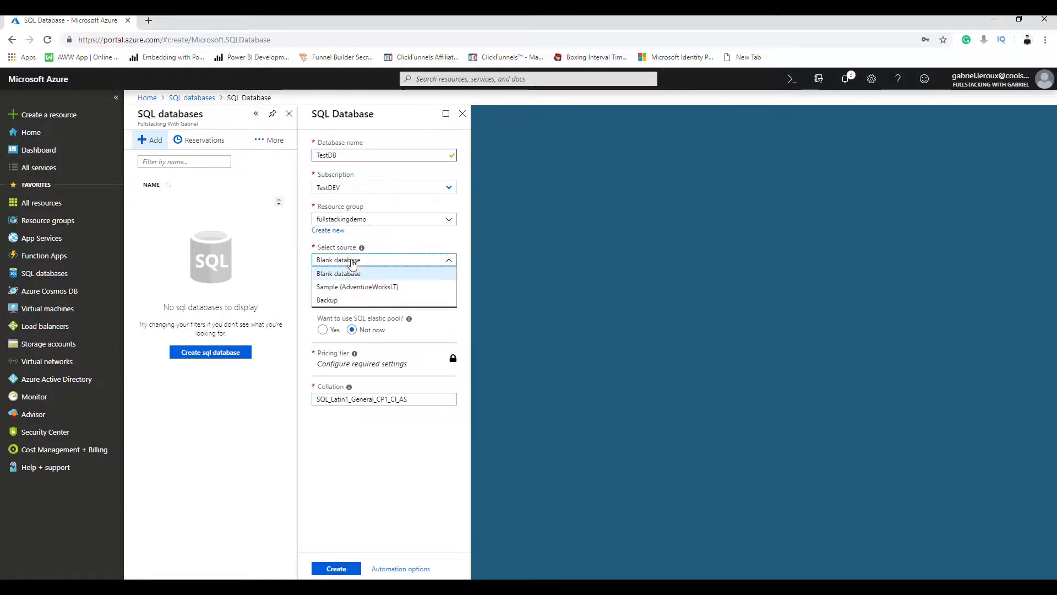
left_click(384, 452)
Start configuring a new server for the database and name it fullstackingserver.
left_click(361, 298)
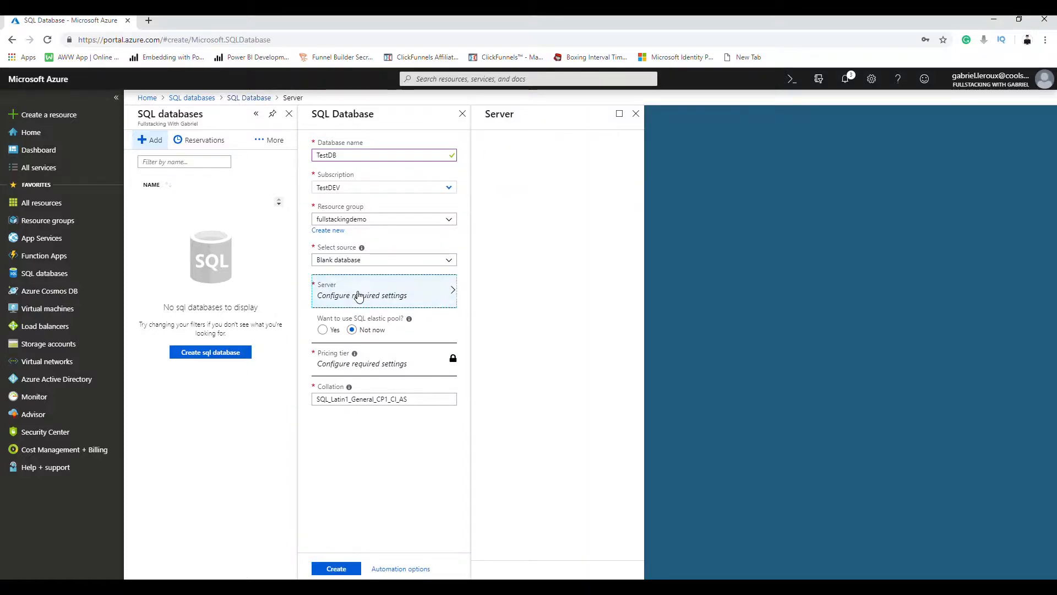
left_click(619, 158)
left_click(514, 157)
left_click(685, 156)
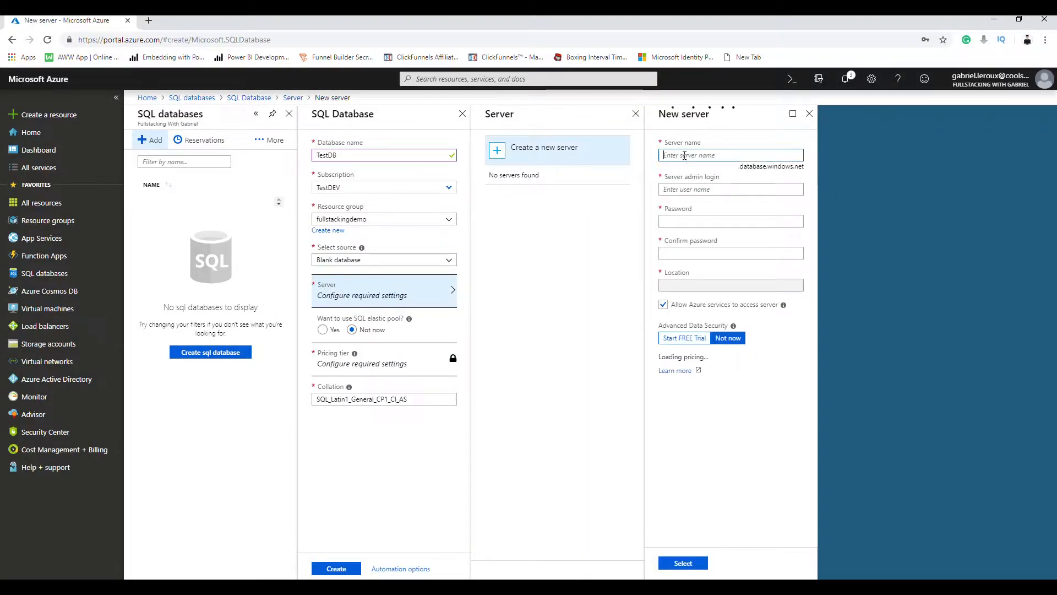
type("ful")
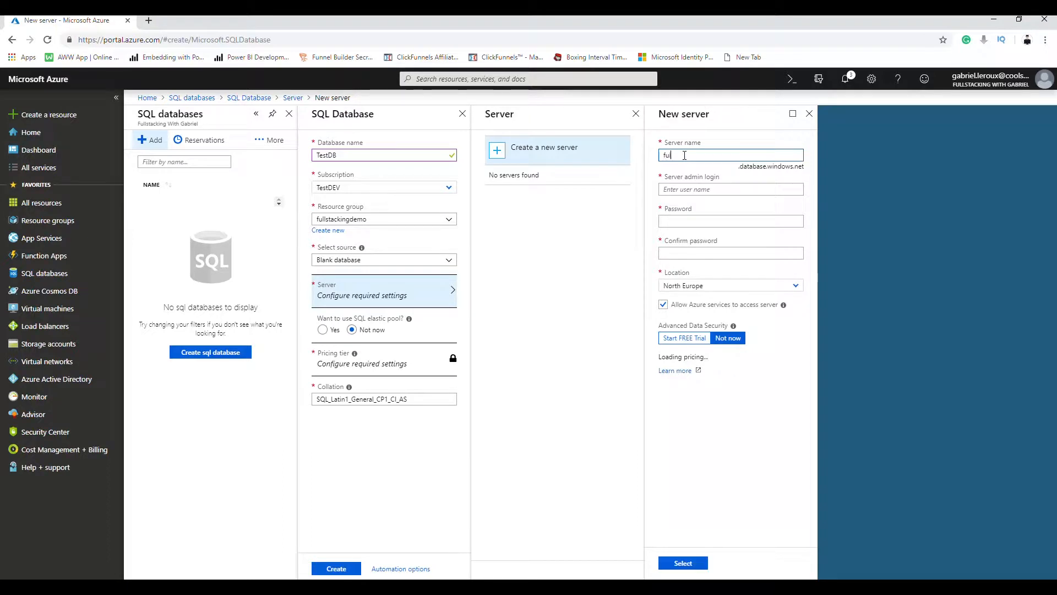
type("lstackingdemo")
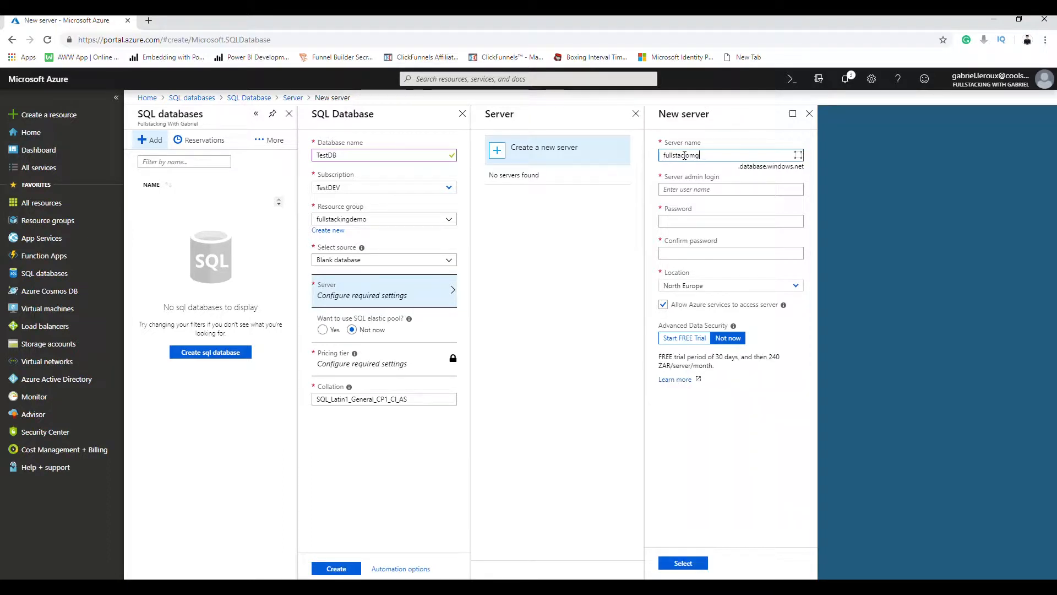
key("BackSpace")
key("BackSpace")
key("BackSpace")
key("BackSpace")
type("king")
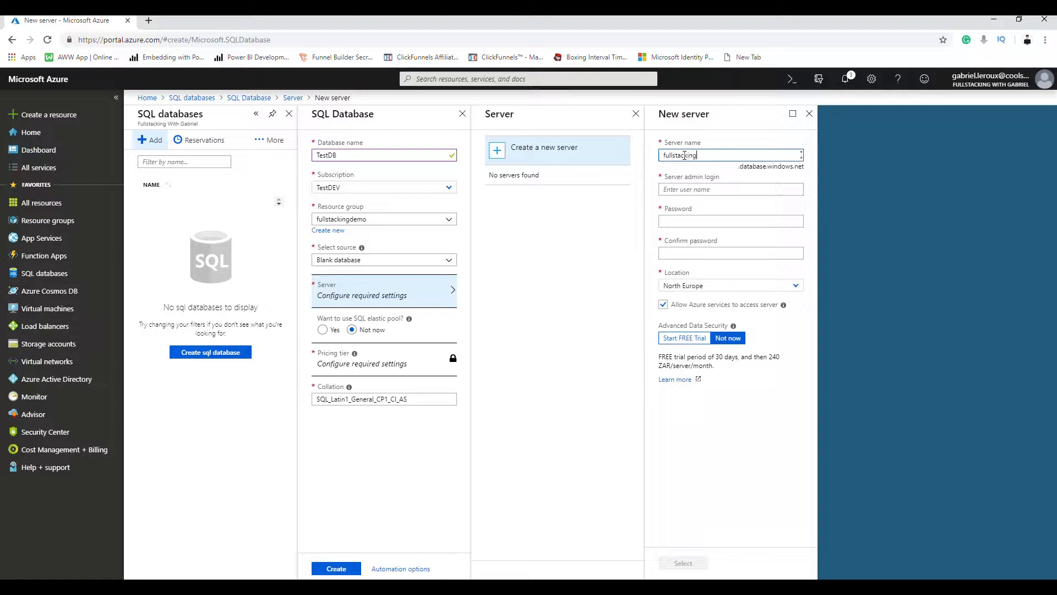
type("server")
Set the server admin login to adminuser, enter and confirm its password, and accept the new server in North Europe.
key("Tab")
type("adminuser")
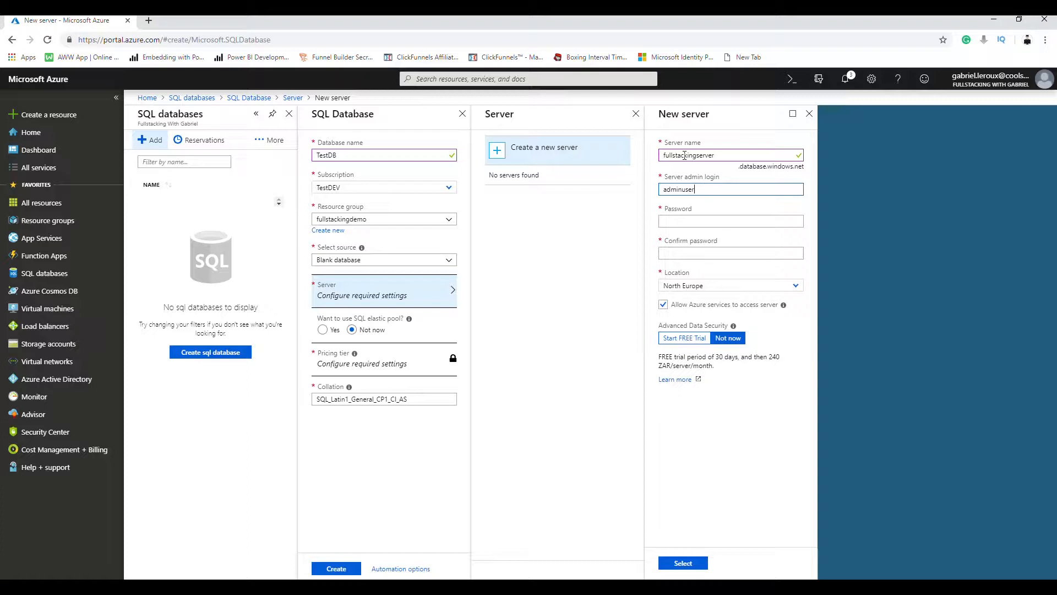
key("Tab")
type("•••••••••••")
key("Tab")
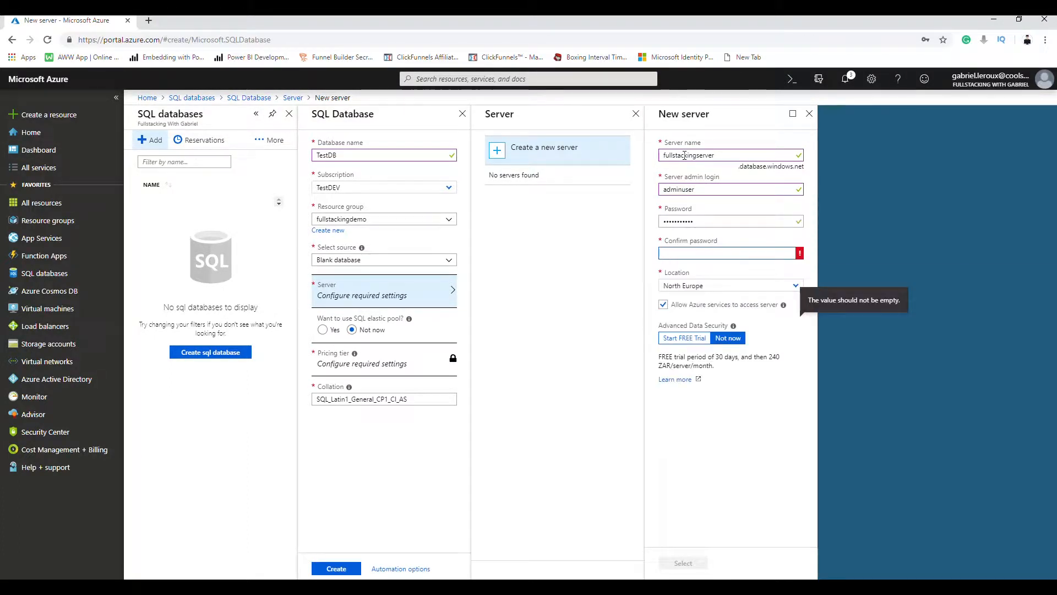
type("•••••••••••")
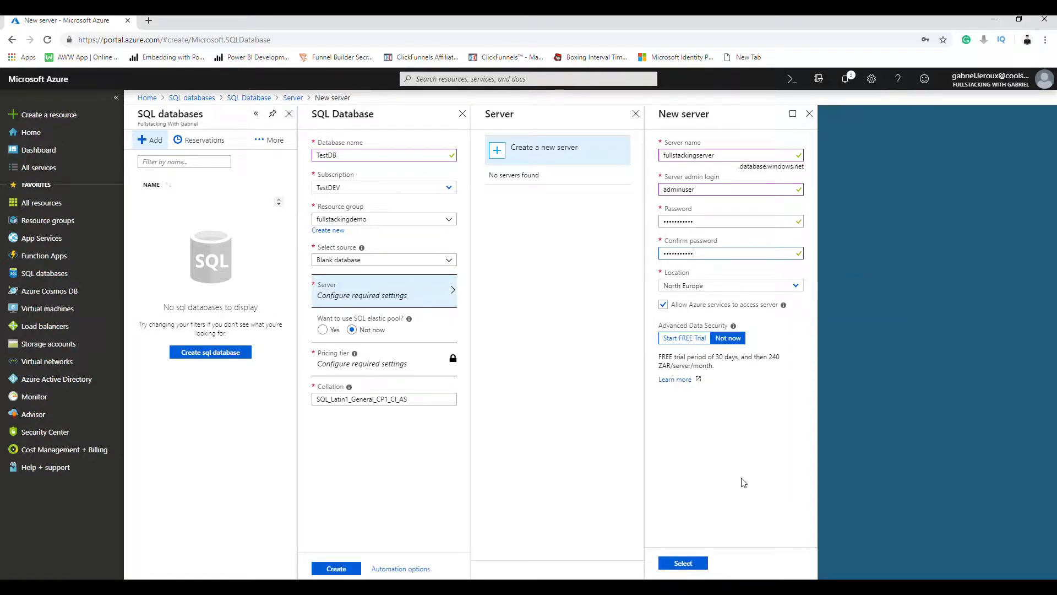
left_click(696, 568)
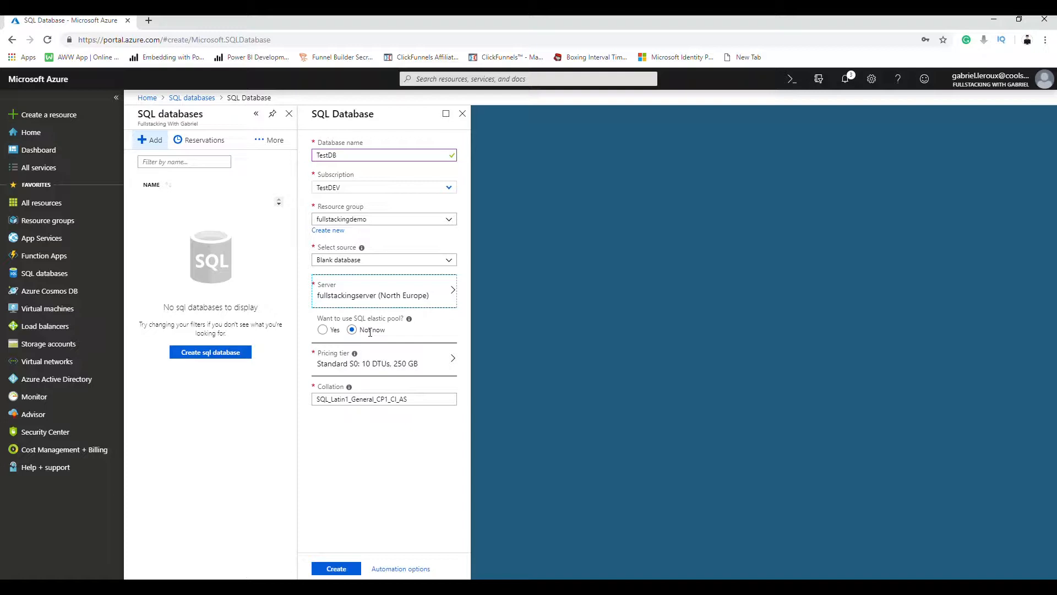
Set the pricing tier to Basic with 2 GB and create the database.
left_click(384, 358)
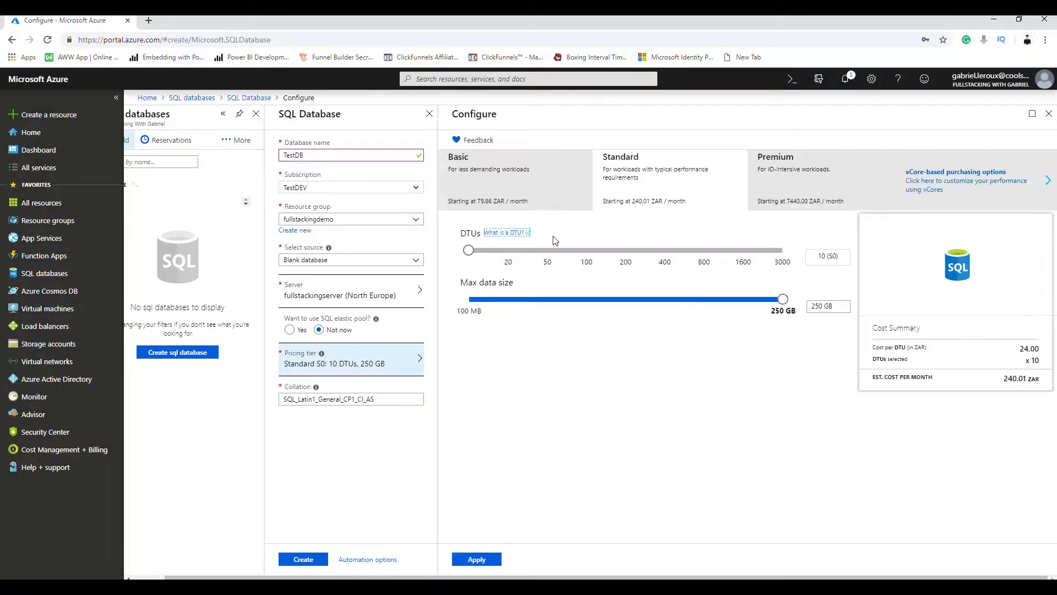
left_click(496, 192)
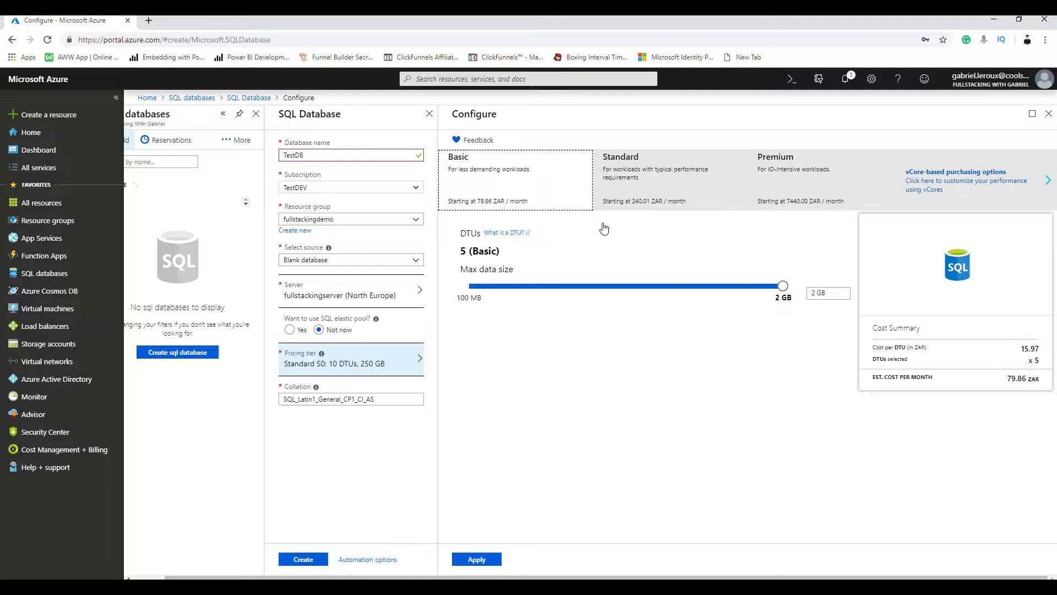
left_click(477, 559)
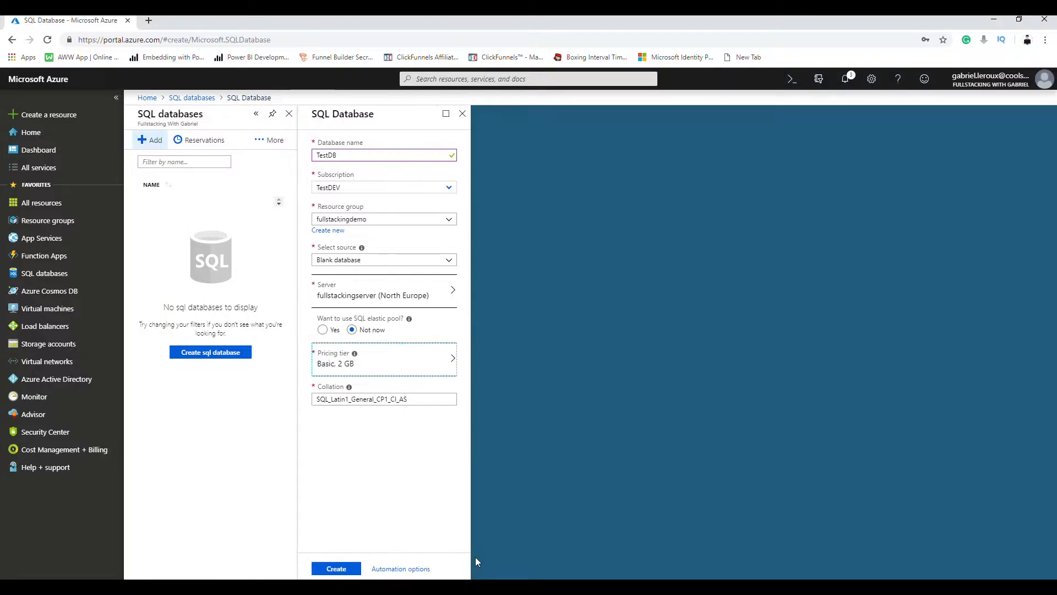
left_click(342, 568)
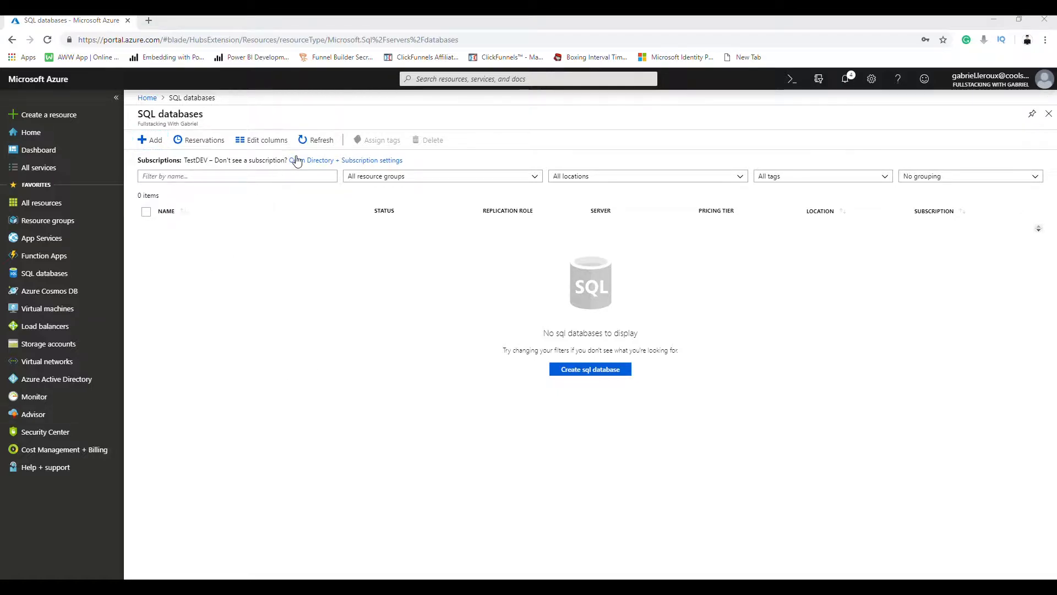
Refresh the SQL databases list, open TestDB and review its resource utilization, data storage and database features.
left_click(316, 141)
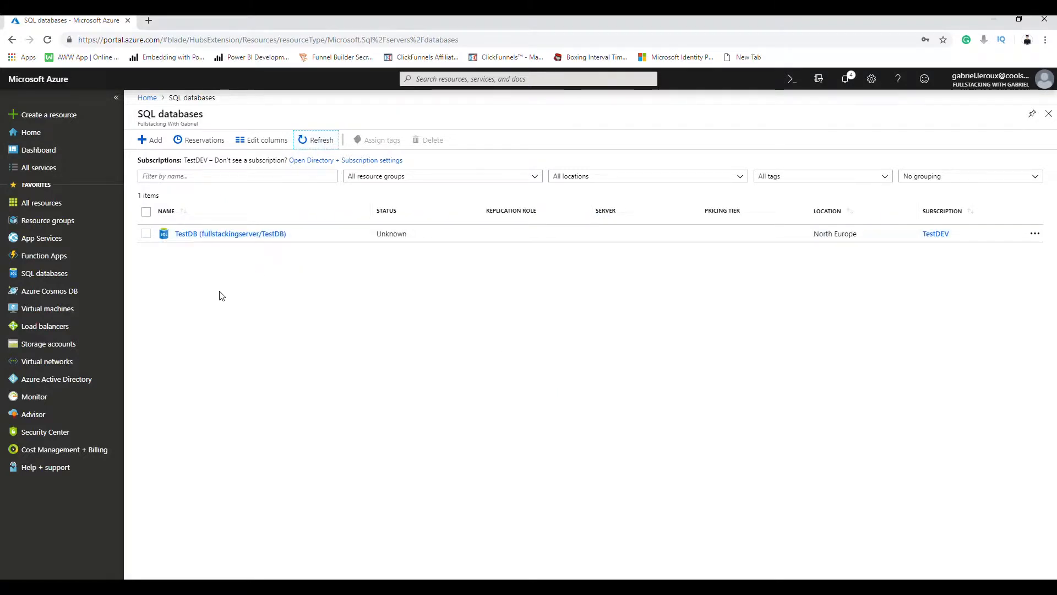
left_click(214, 234)
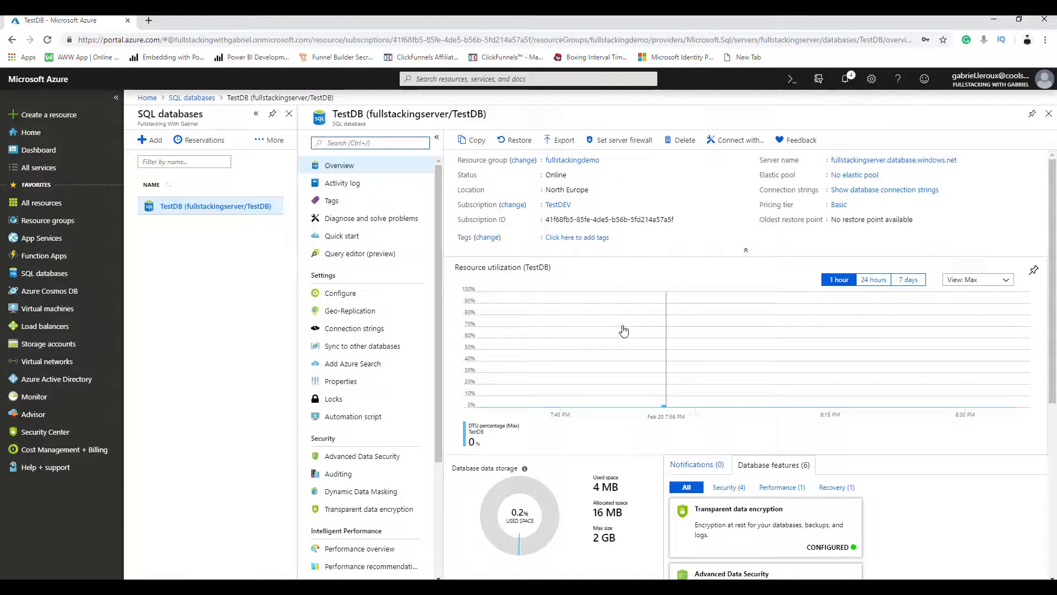
scroll(548, 394, "down", 1)
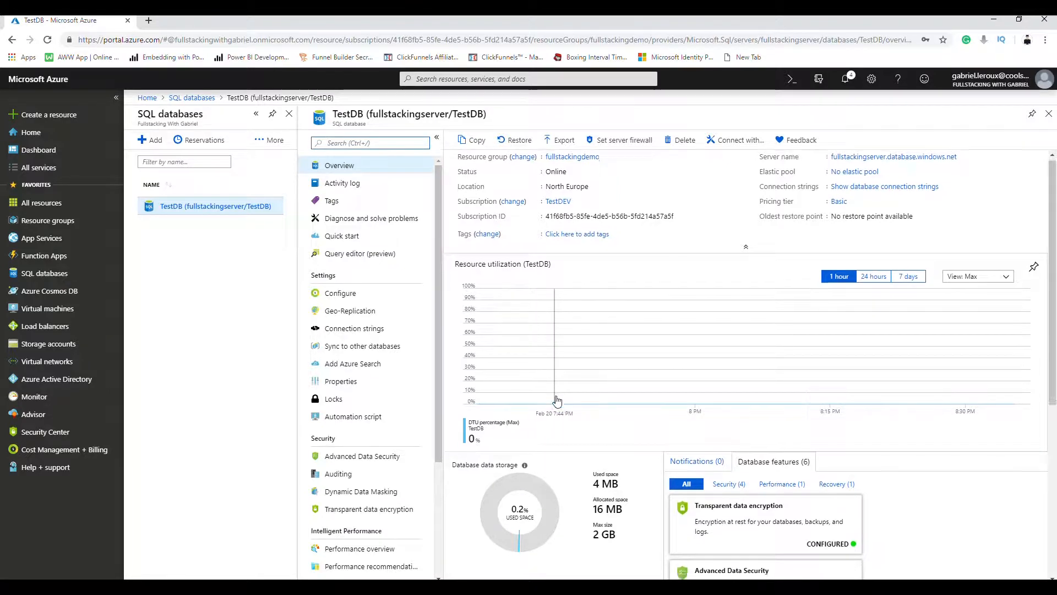
scroll(553, 405, "down", 2)
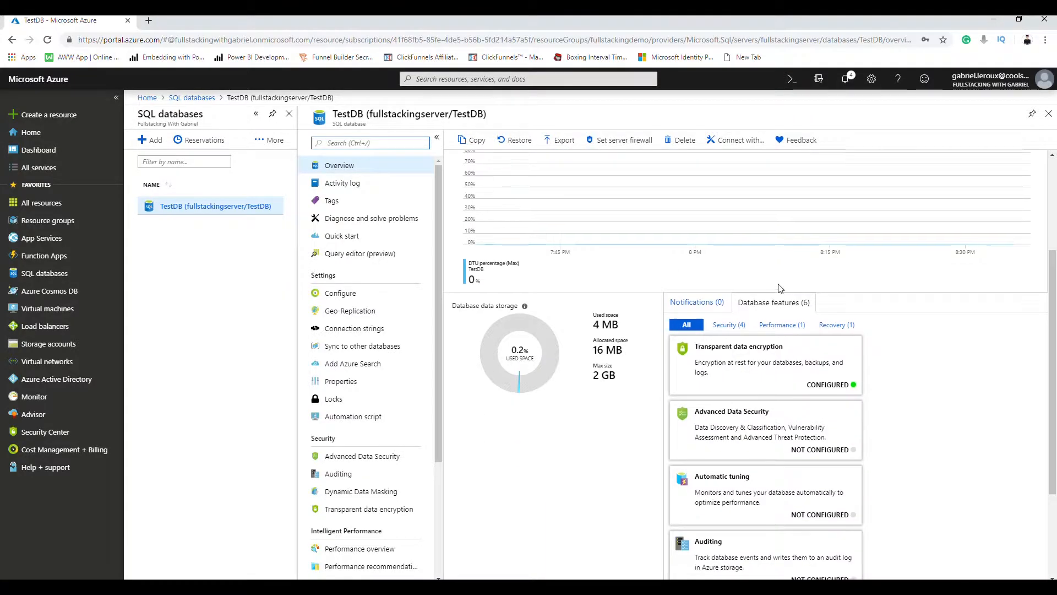
scroll(677, 238, "up", 3)
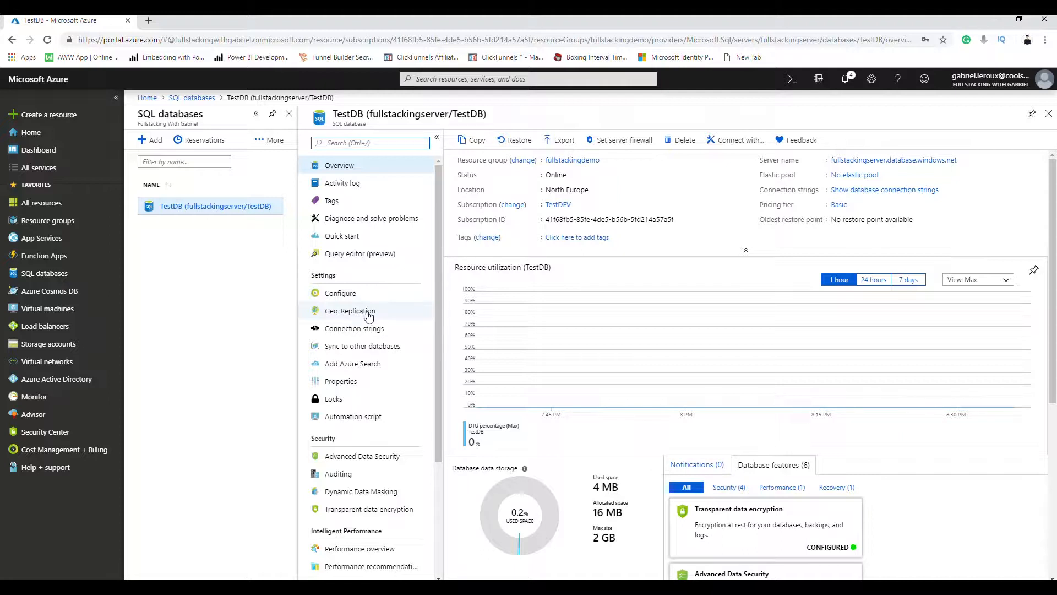
View the Geo-Replication target regions for TestDB and the options for creating a secondary in Central US.
left_click(355, 312)
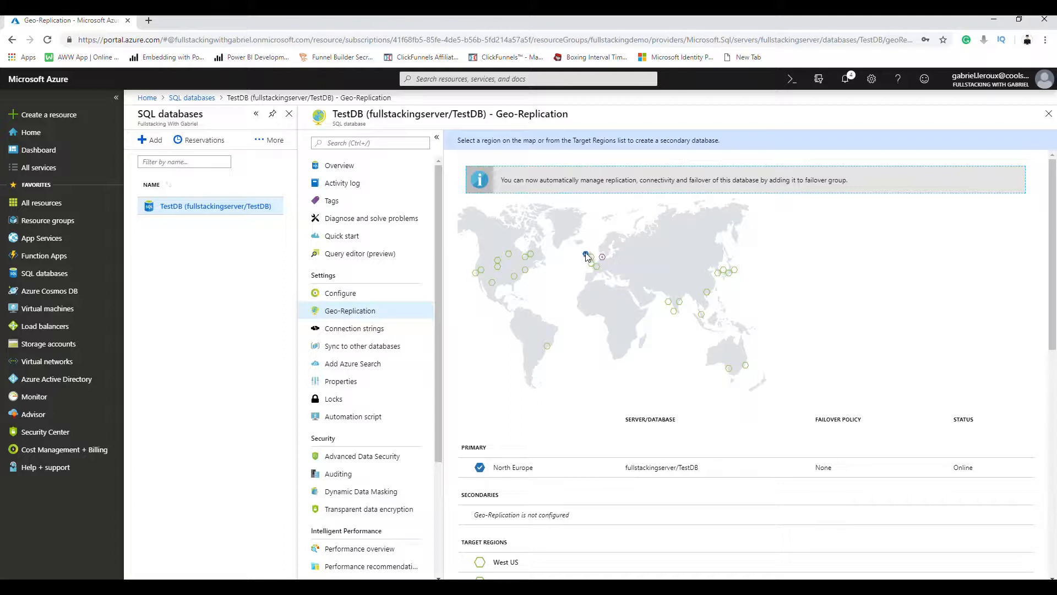
scroll(584, 279, "down", 5)
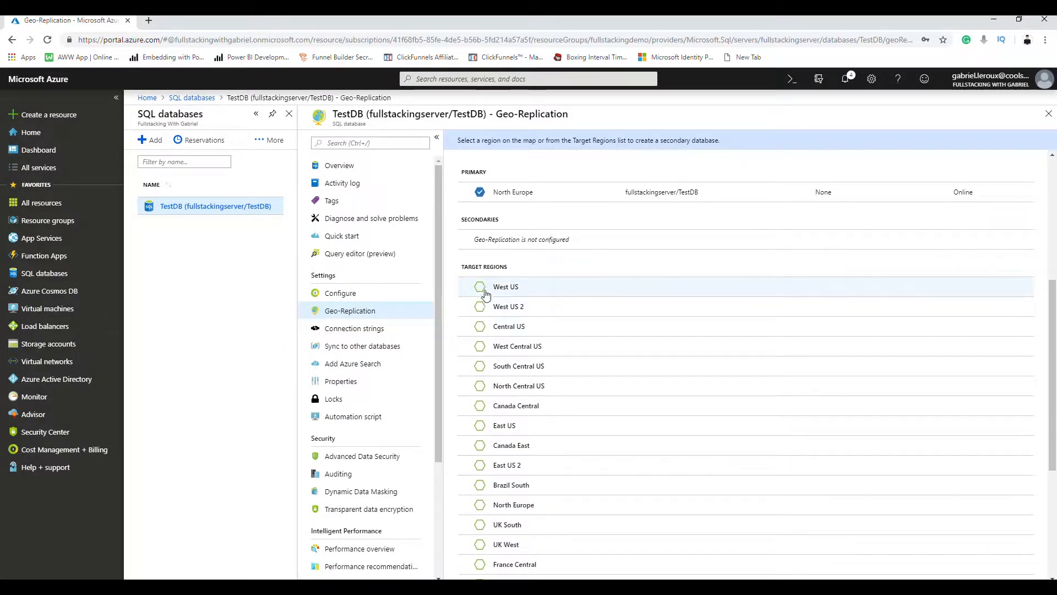
left_click(482, 327)
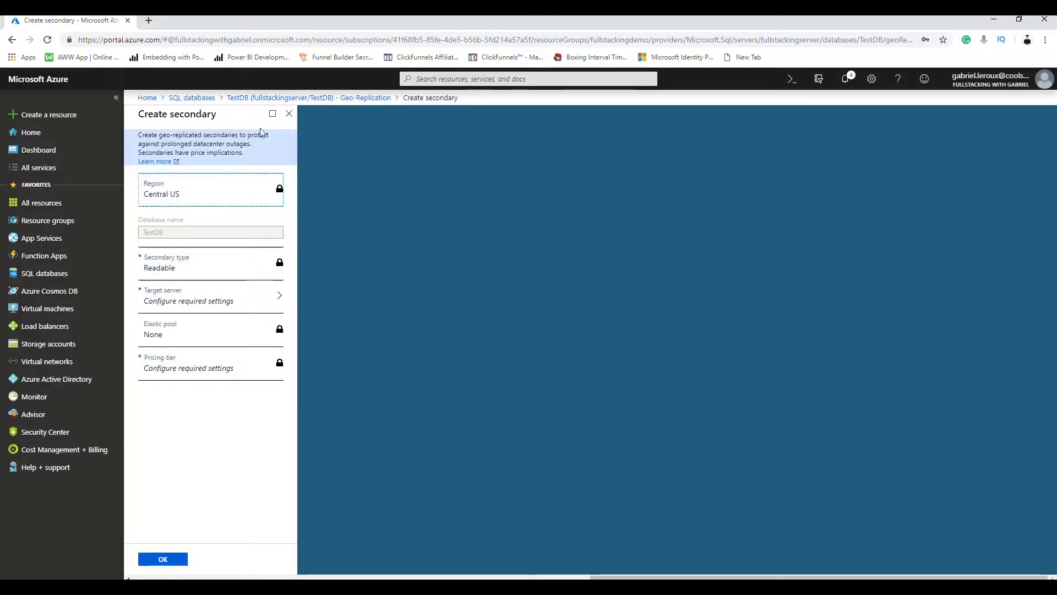
left_click(307, 99)
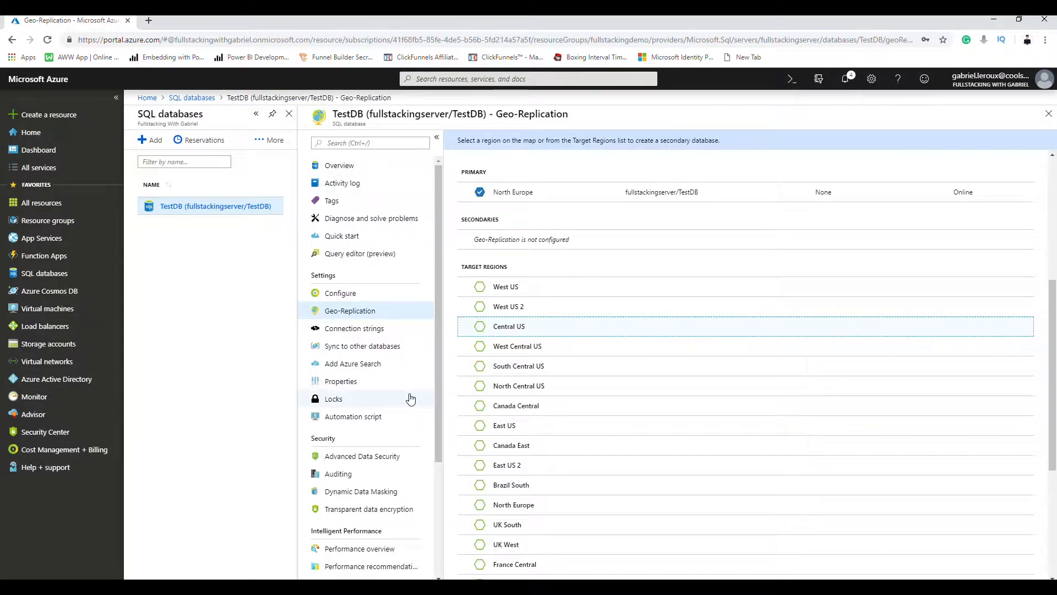
Look through TestDB's security, performance and monitoring options, including its classic alerts.
scroll(383, 361, "down", 1)
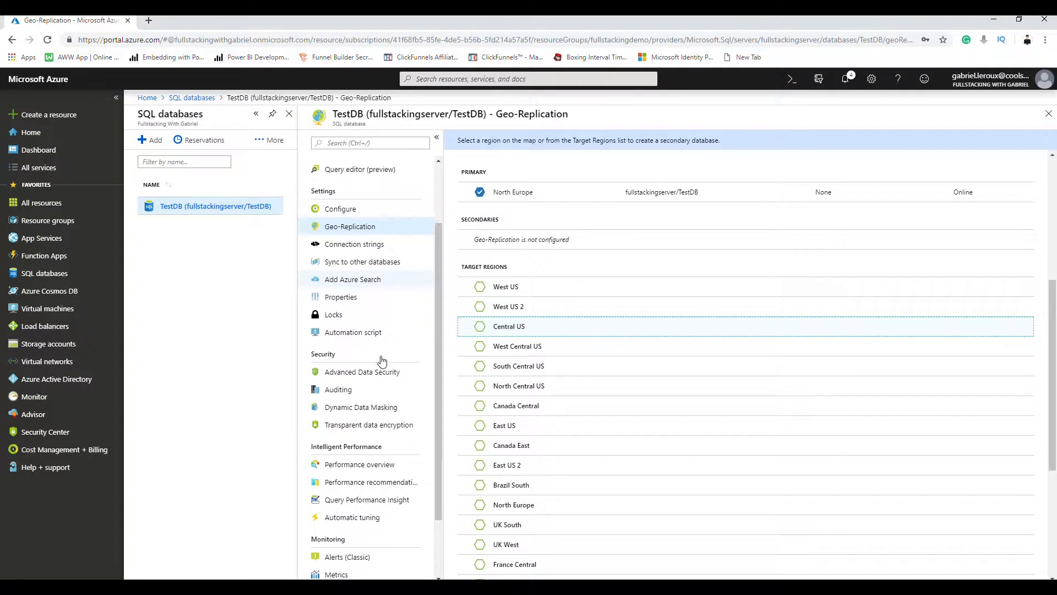
scroll(348, 437, "down", 1)
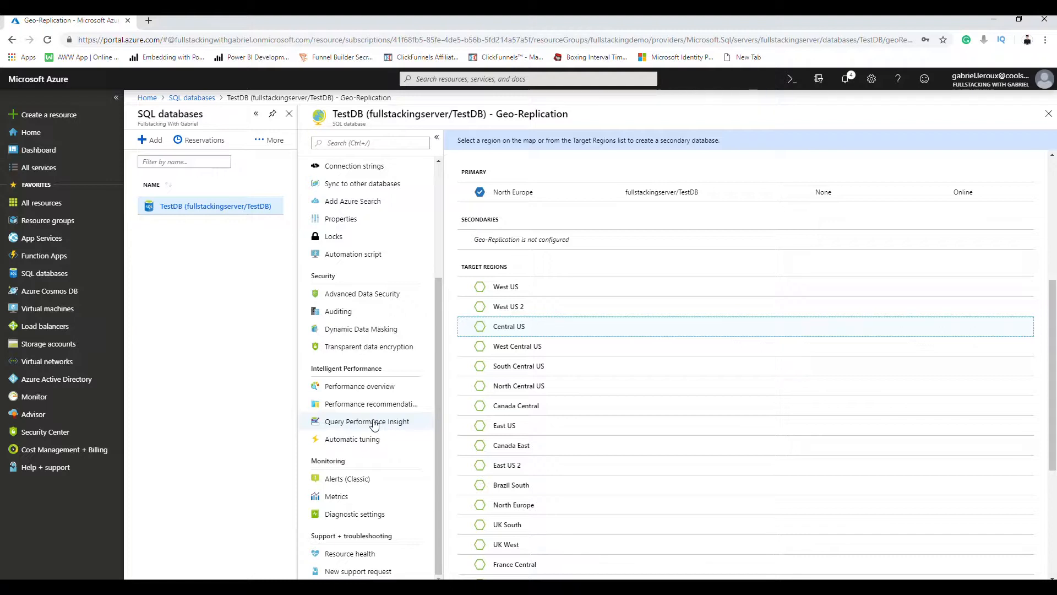
scroll(379, 413, "up", 3)
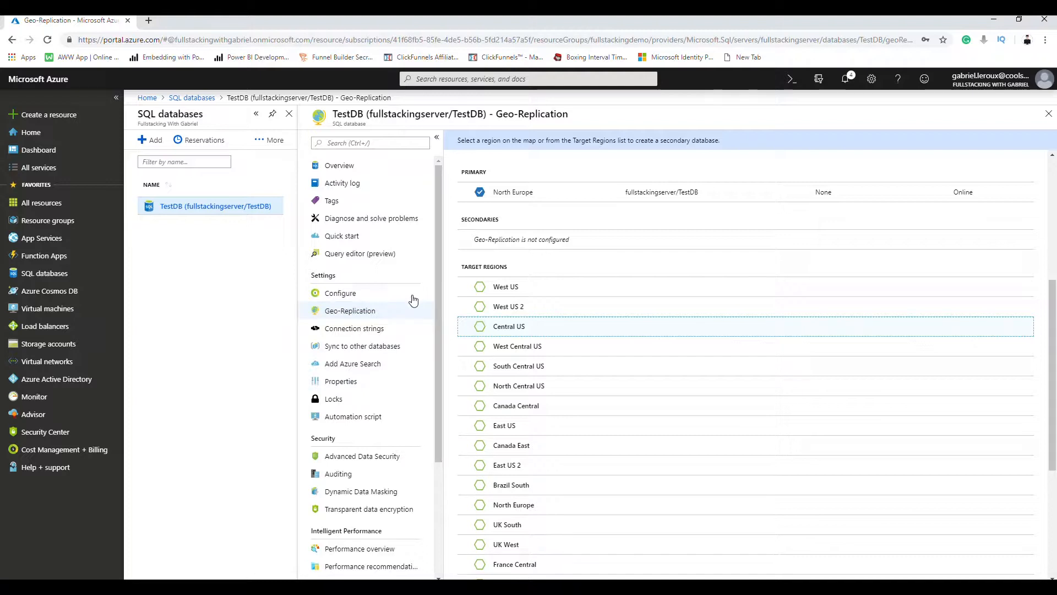
scroll(438, 303, "down", 3)
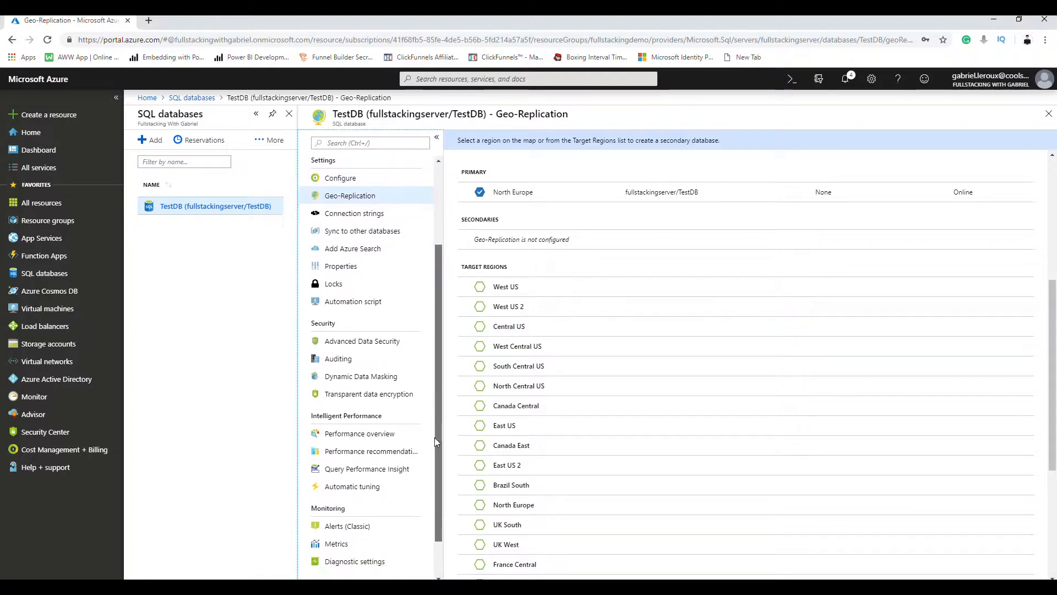
left_click(434, 477)
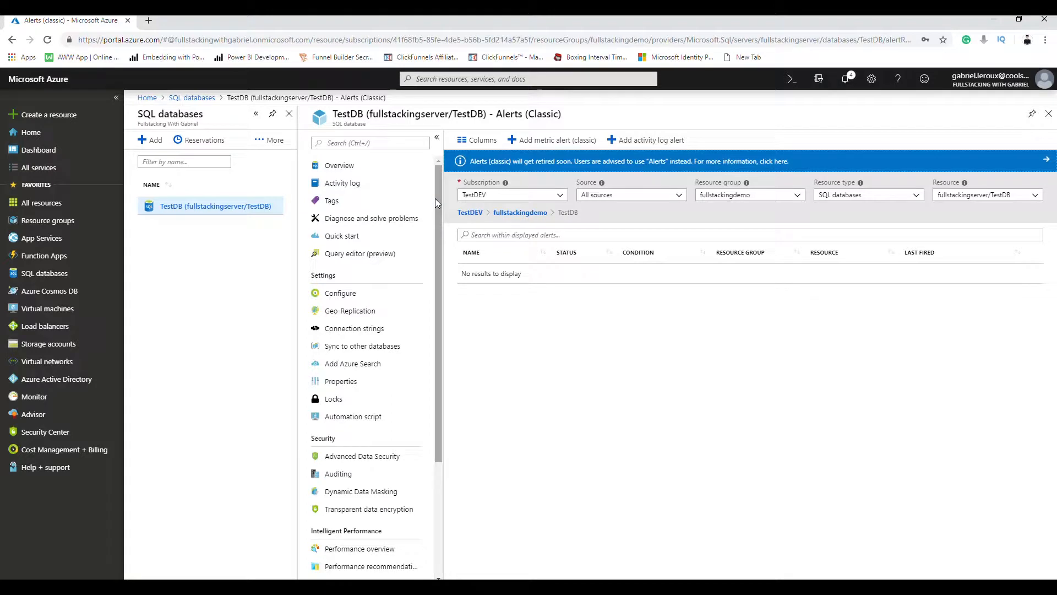
left_click_drag(439, 209, 441, 328)
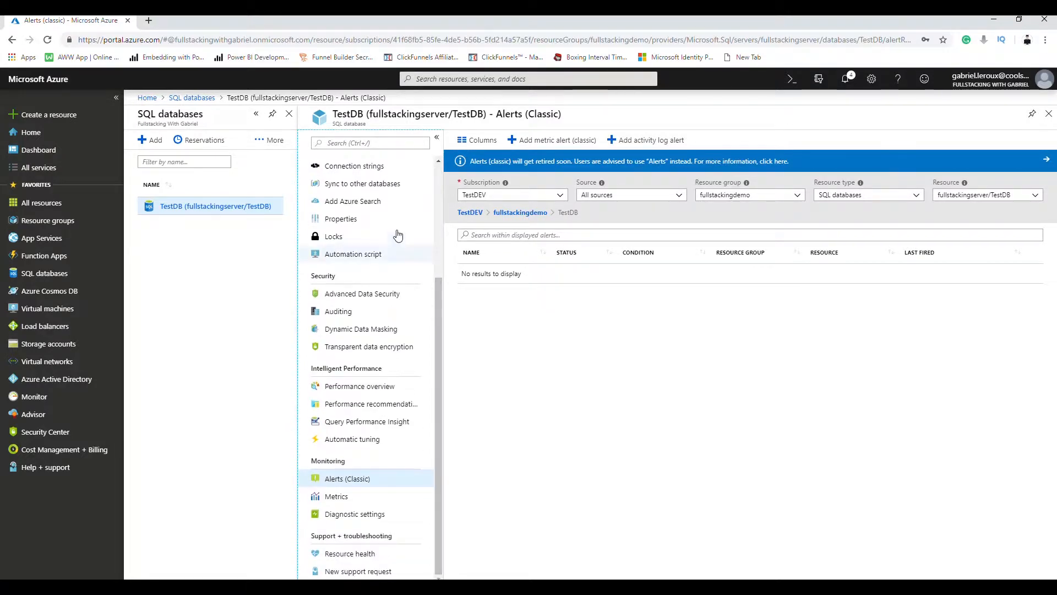
scroll(401, 236, "up", 3)
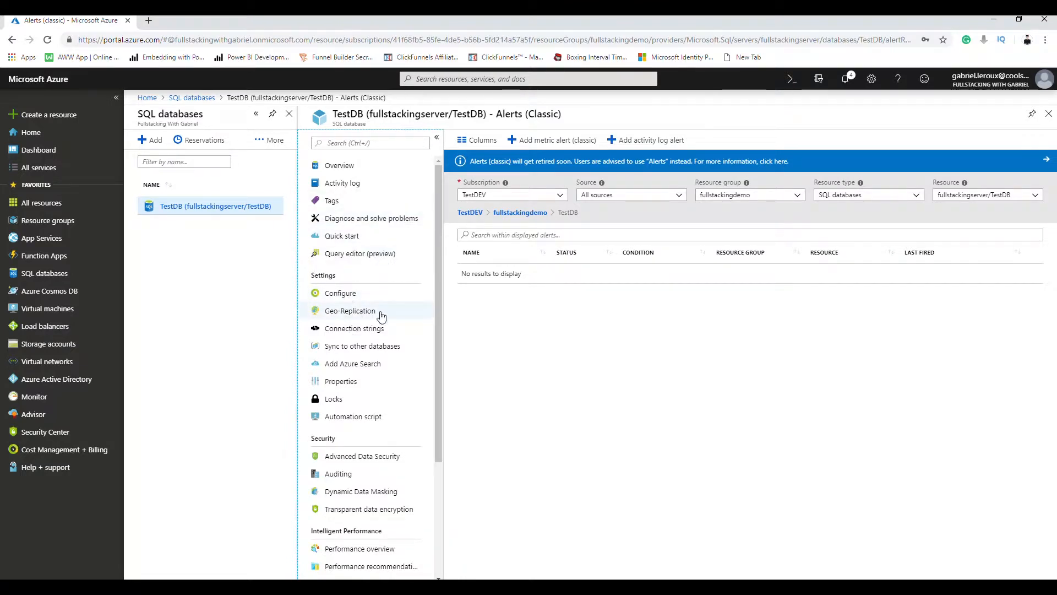
Return to the TestDB overview and copy the database's server name.
left_click(333, 165)
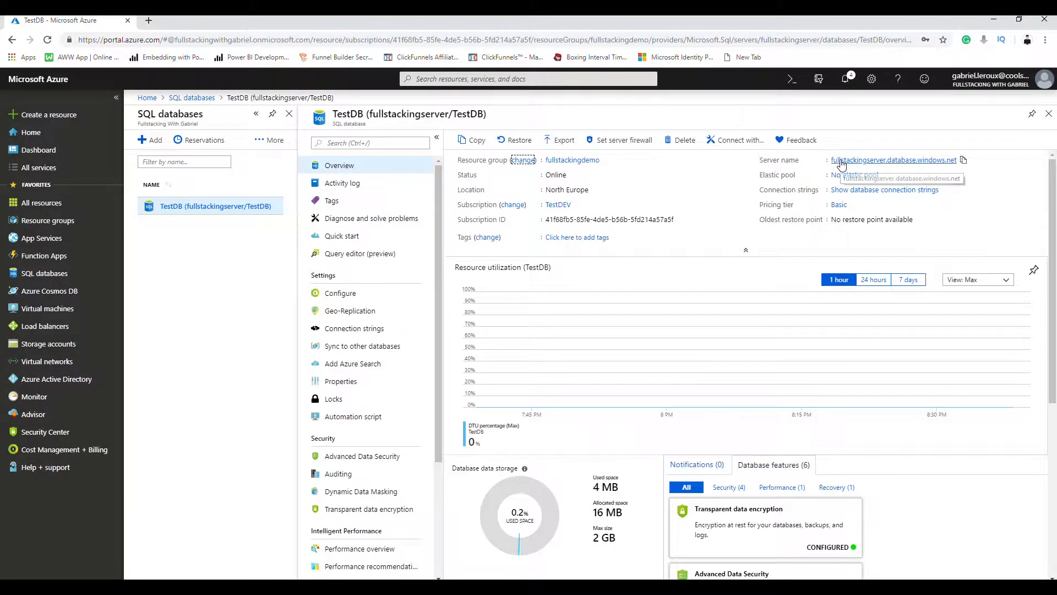
left_click(963, 160)
left_click(964, 161)
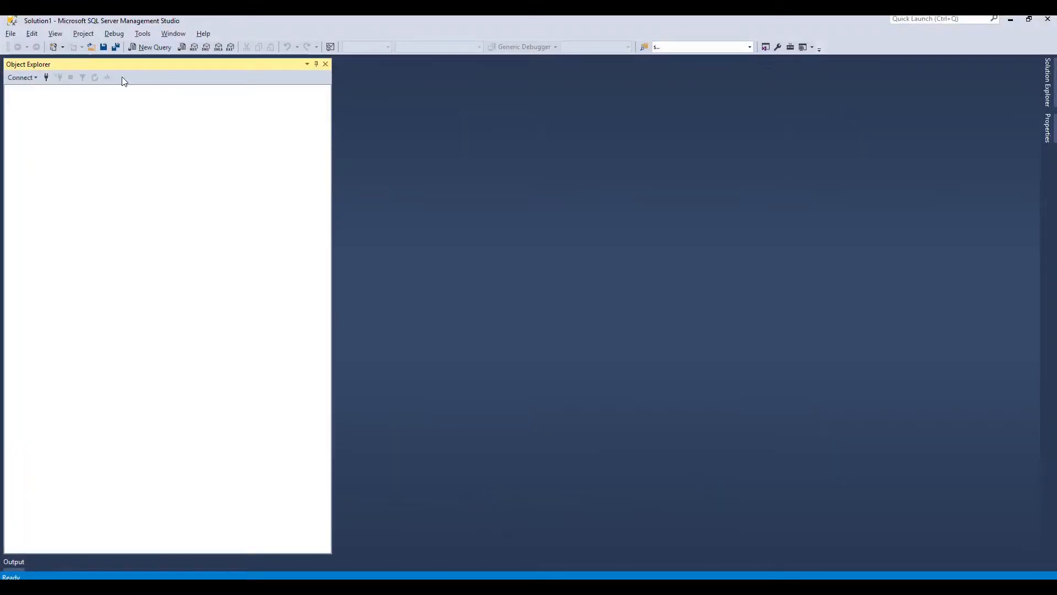
Try to connect to fullstackingserver.database.windows.net using SQL Server Authentication, login adminuser and the account password, dismissing the Azure account sign-in.
left_click(33, 80)
left_click(54, 89)
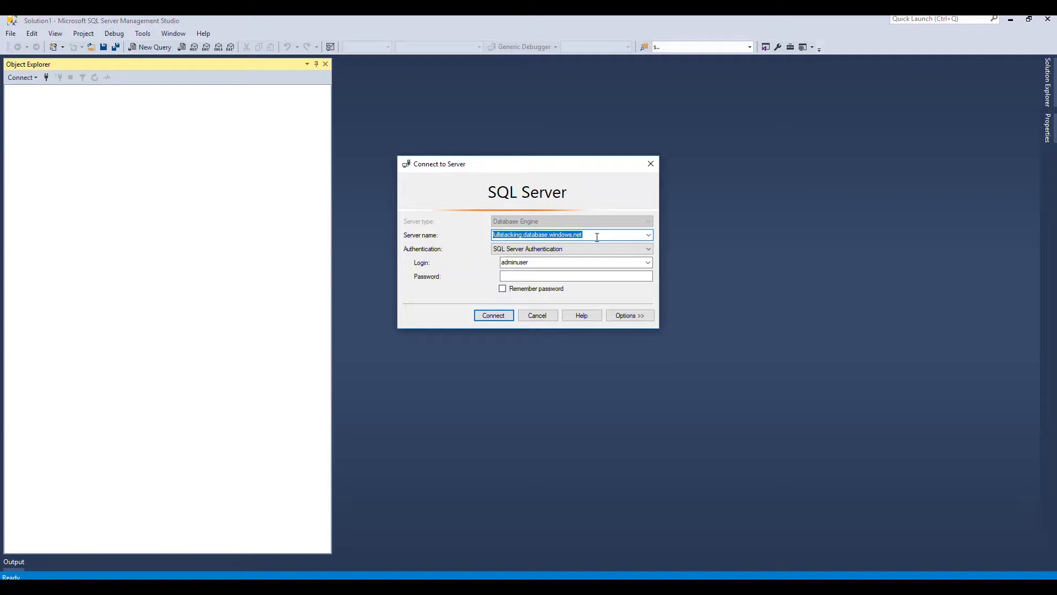
key("ctrl+v")
key("Tab")
key("Tab")
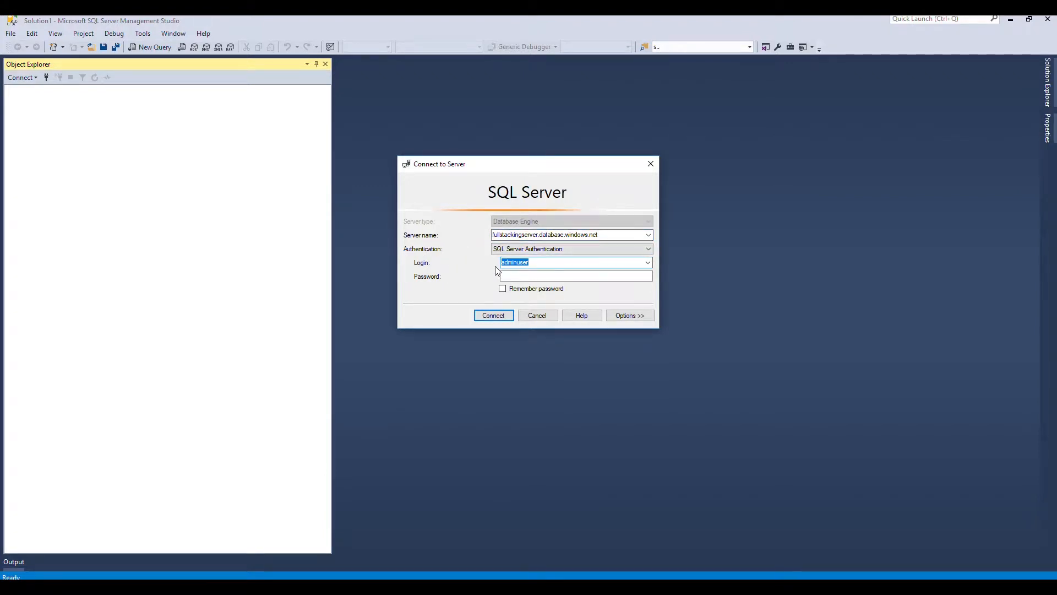
left_click(531, 276)
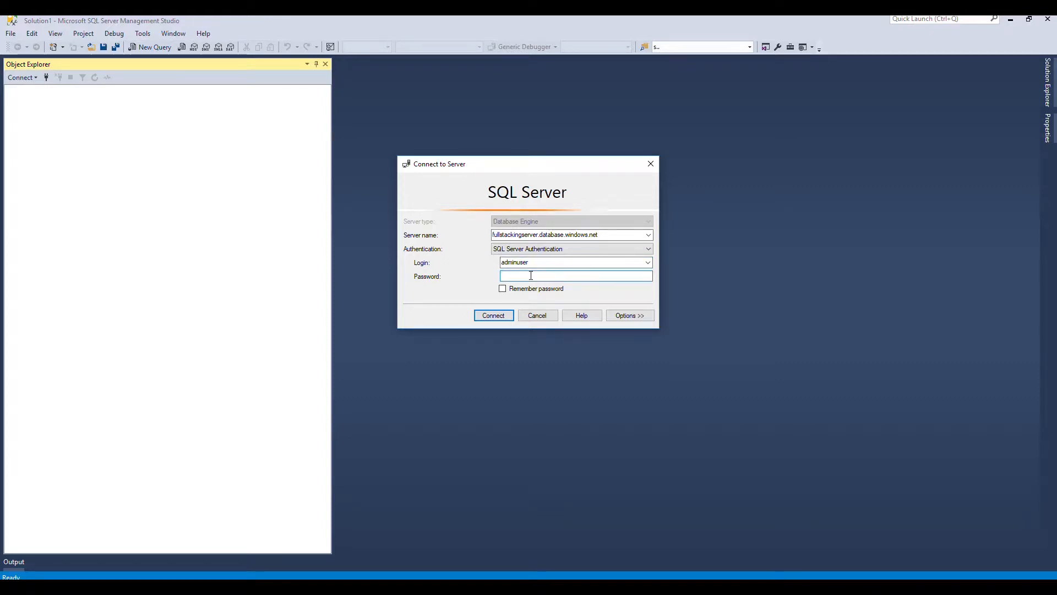
type("********")
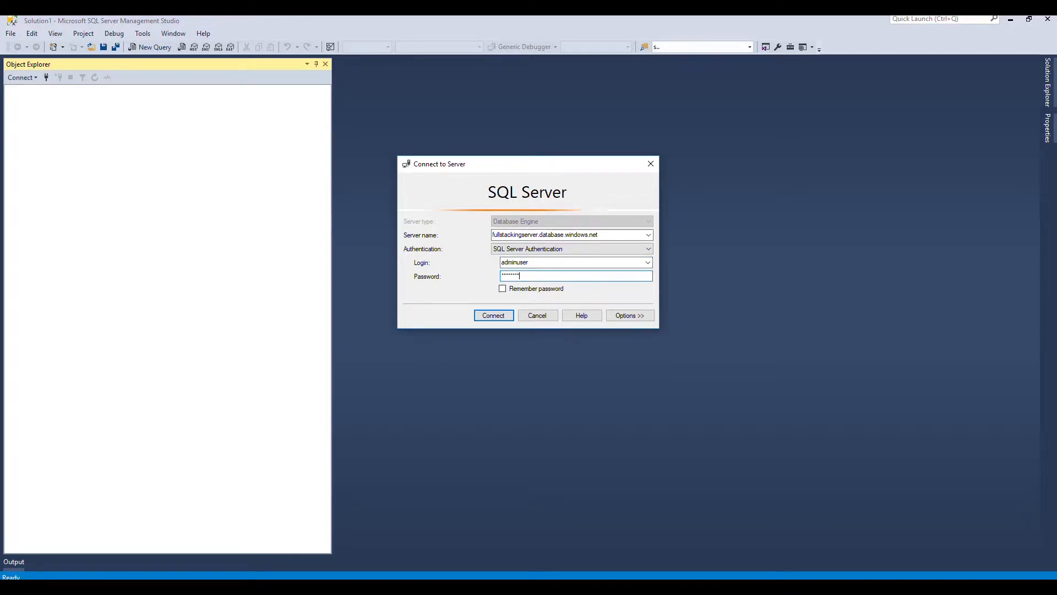
type("*")
left_click(500, 316)
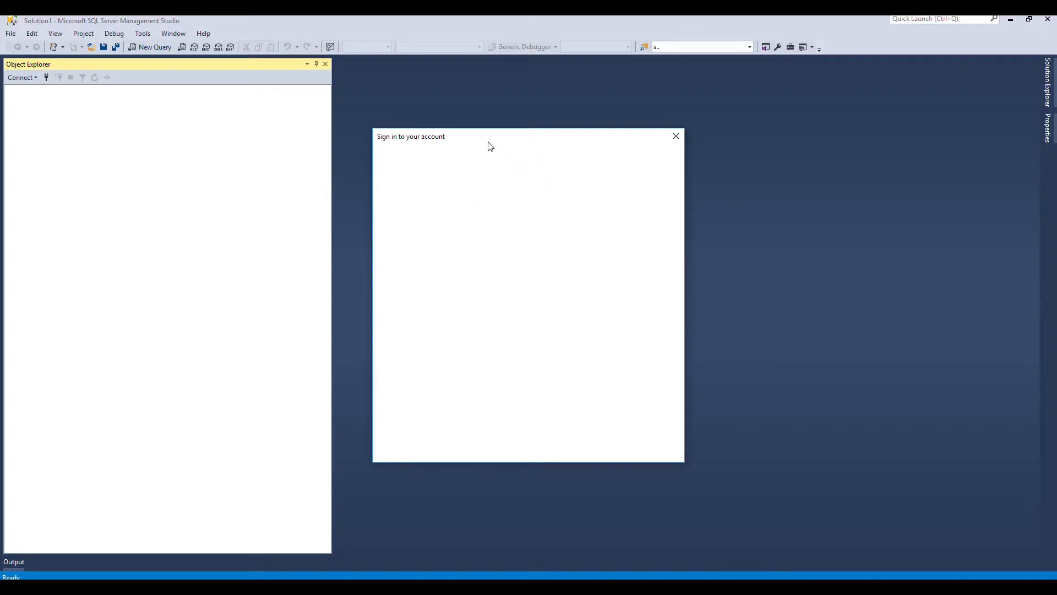
left_click_drag(452, 139, 777, 139)
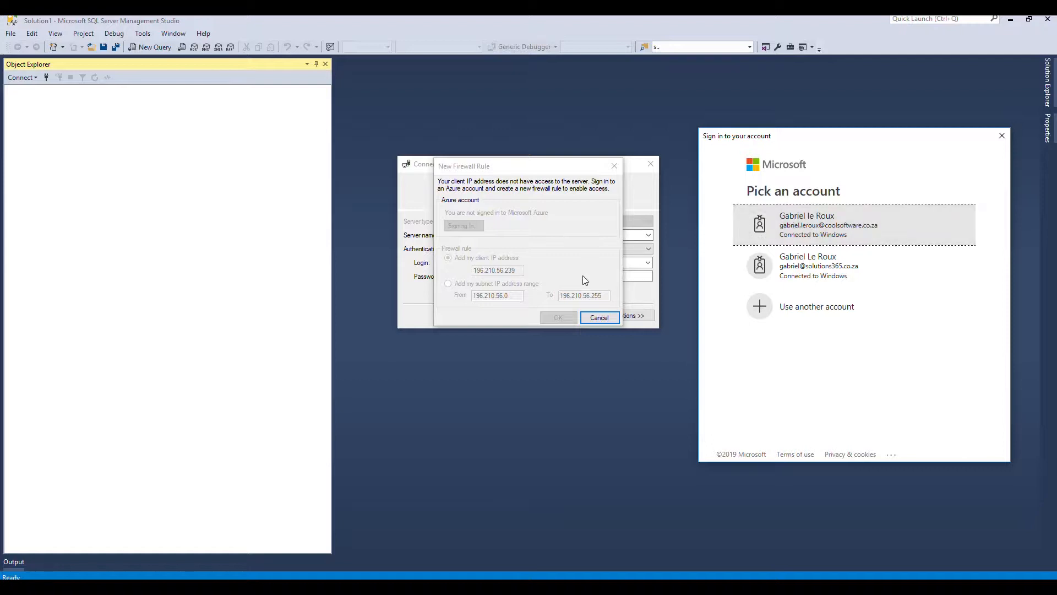
left_click(1002, 136)
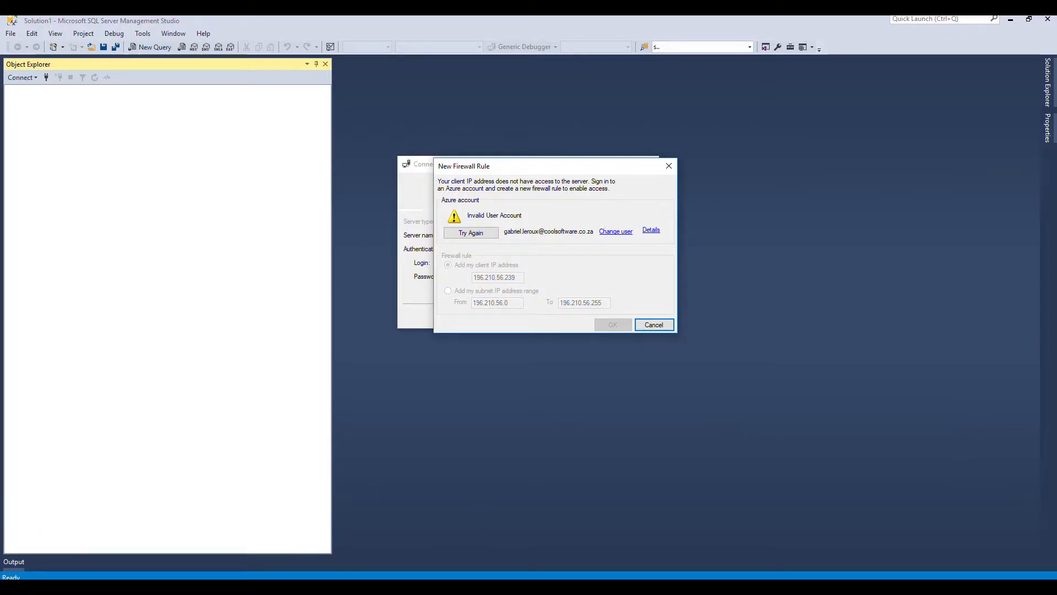
Switch to the browser, search Google for "what is my ip" in a new tab and copy the public IP address.
key("alt+Tab")
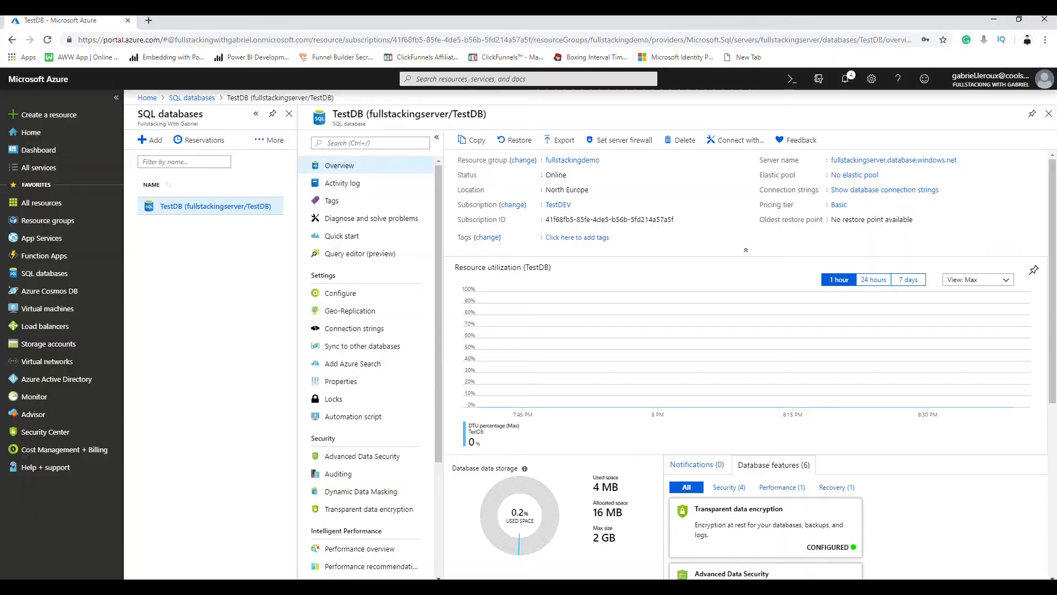
left_click(149, 20)
type("w")
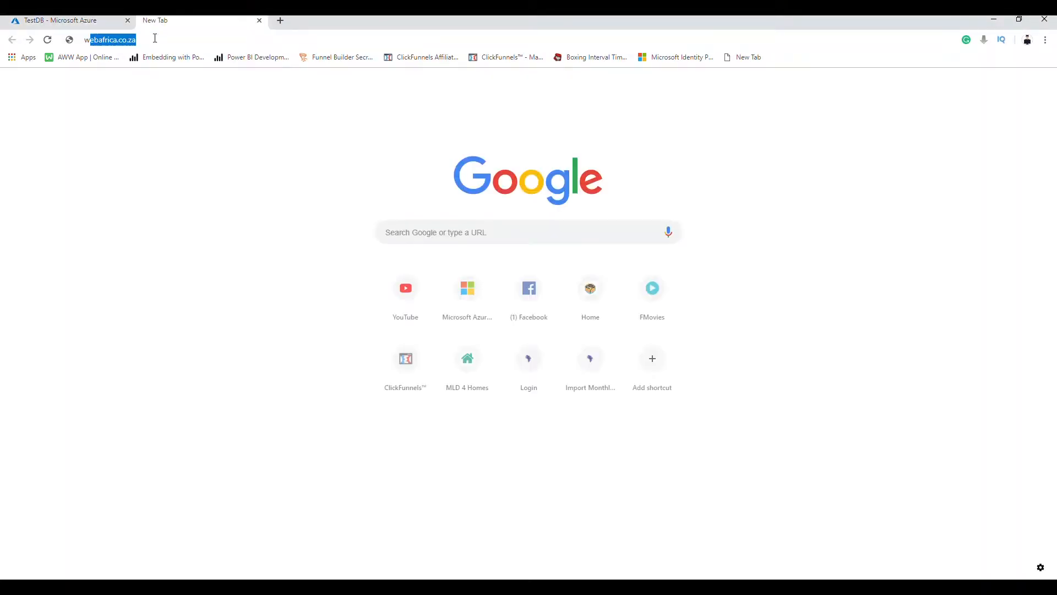
type("hat ism")
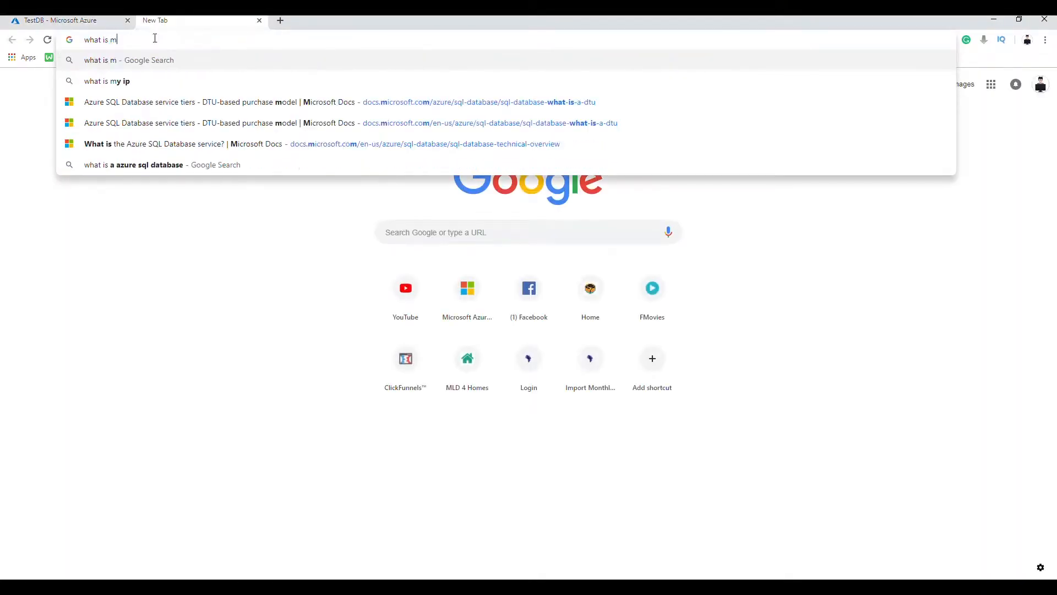
type("yip")
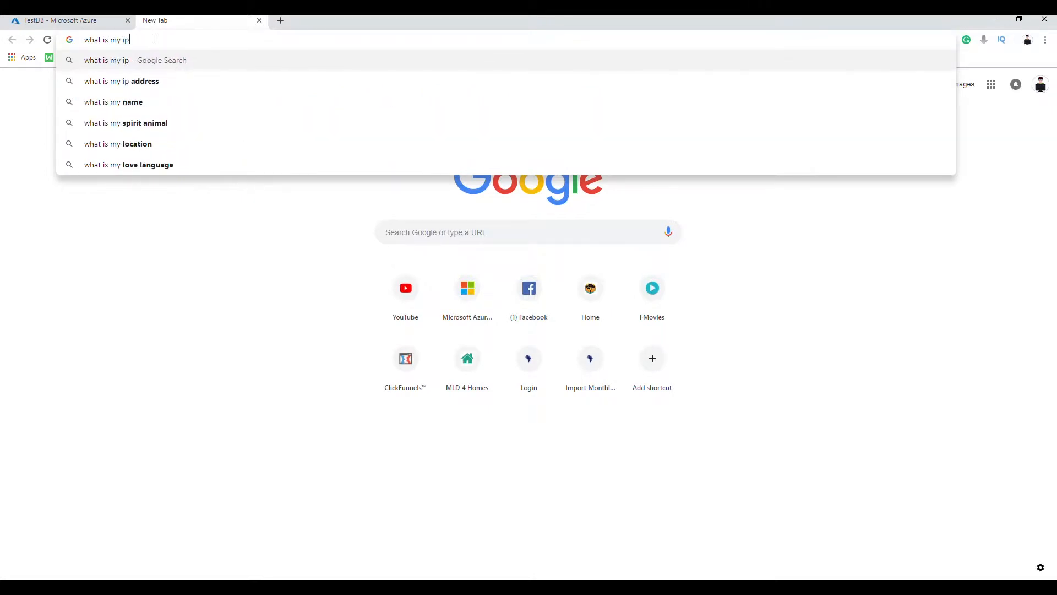
key("Return")
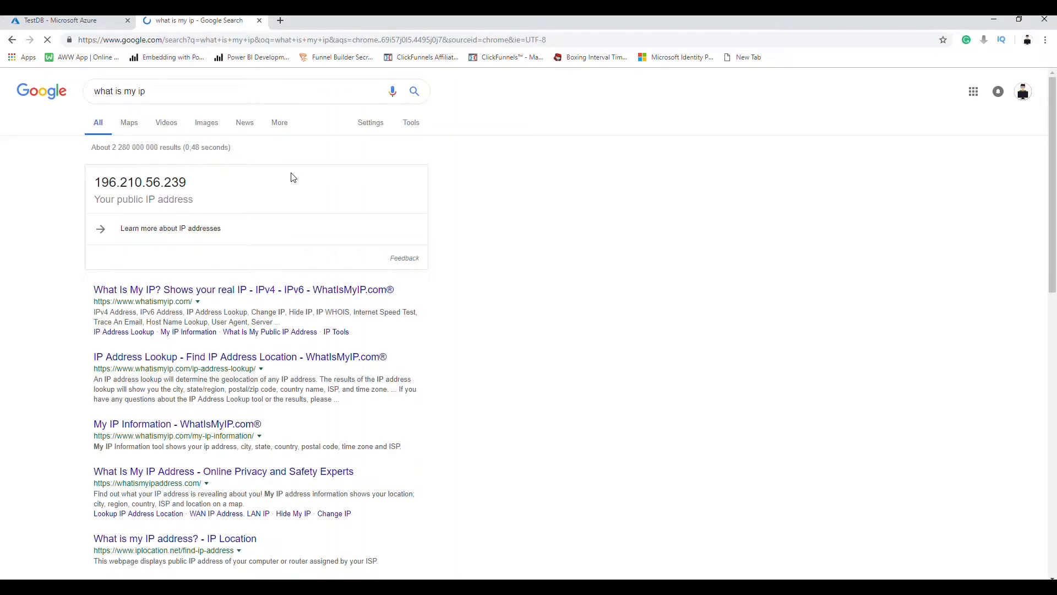
double_click(97, 183)
key("ctrl+c")
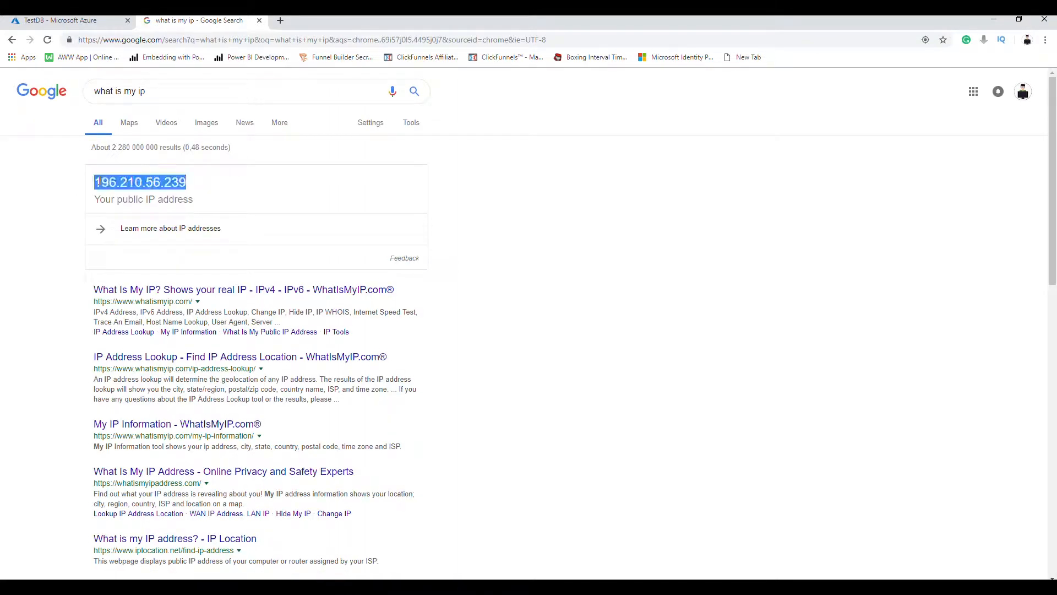
In TestDB's server firewall settings in the Azure portal, add and save a rule named Home using the copied IP as start and end IP.
left_click(85, 21)
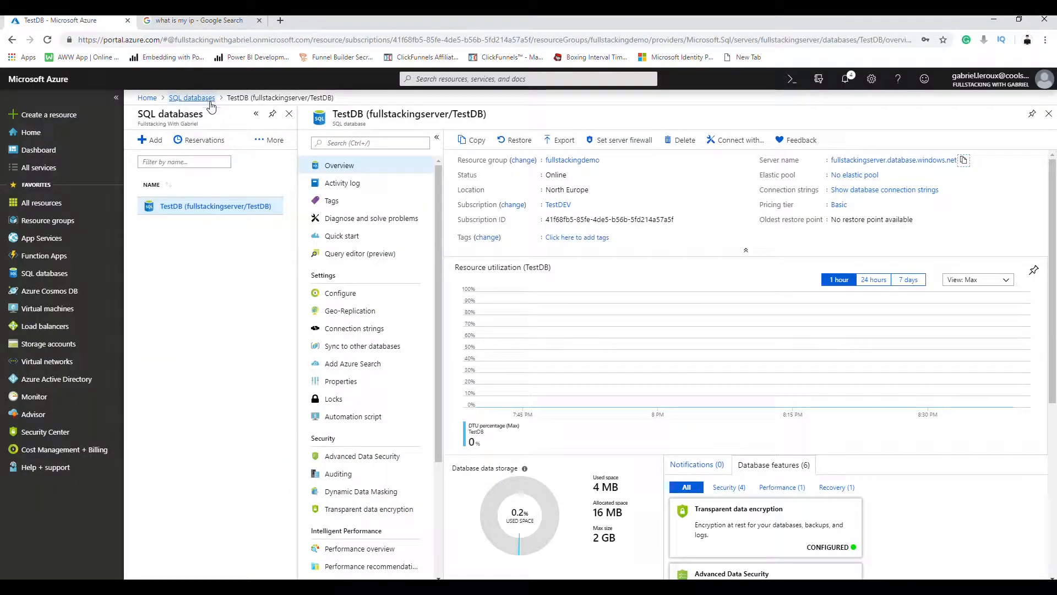
left_click(620, 141)
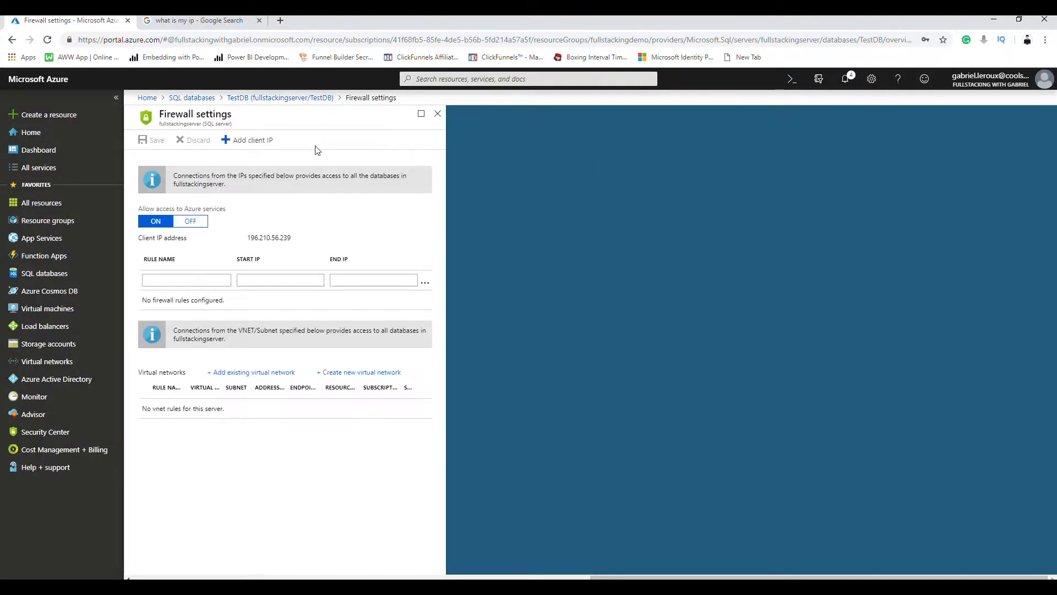
left_click(194, 280)
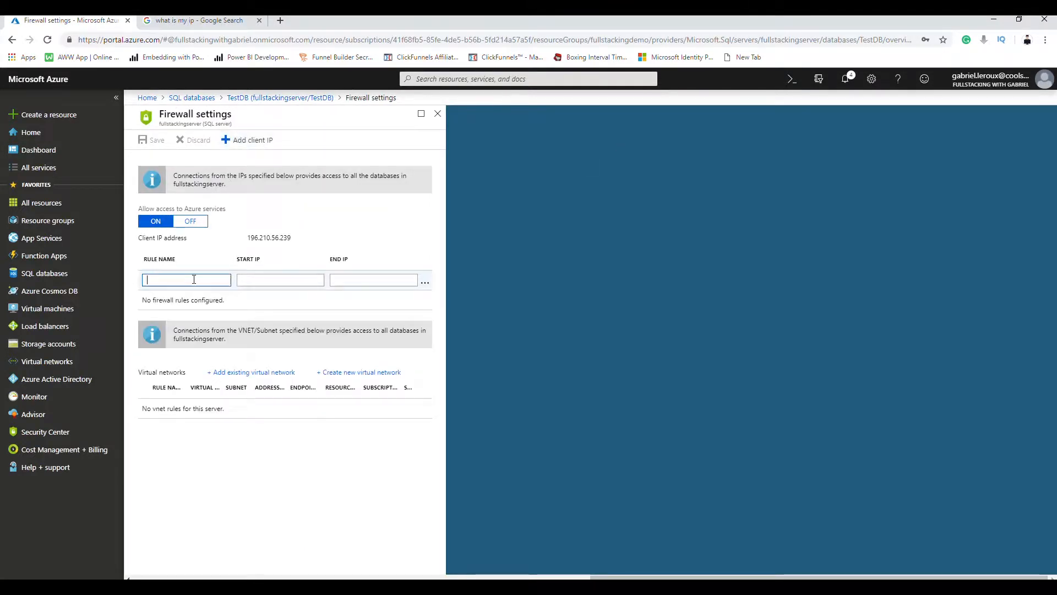
type("Home")
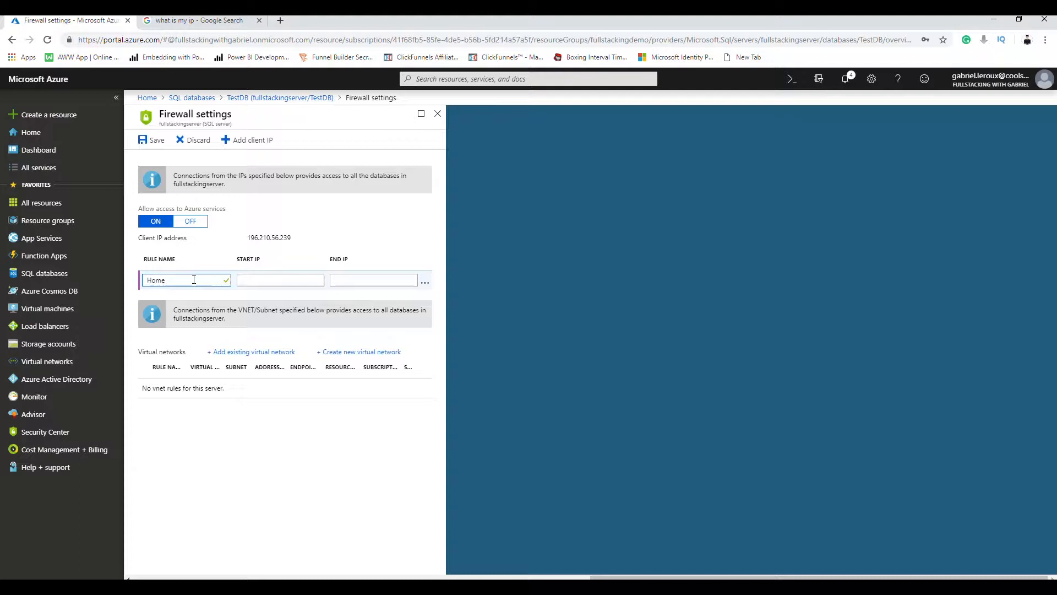
key("Tab")
key("ctrl+v")
key("Tab")
key("ctrl+v")
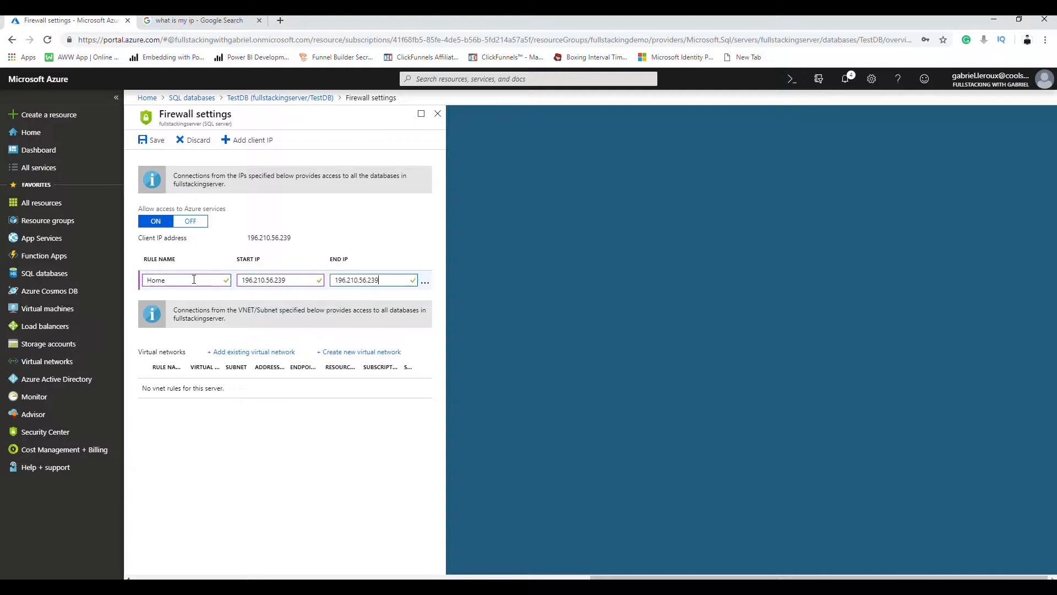
left_click(153, 142)
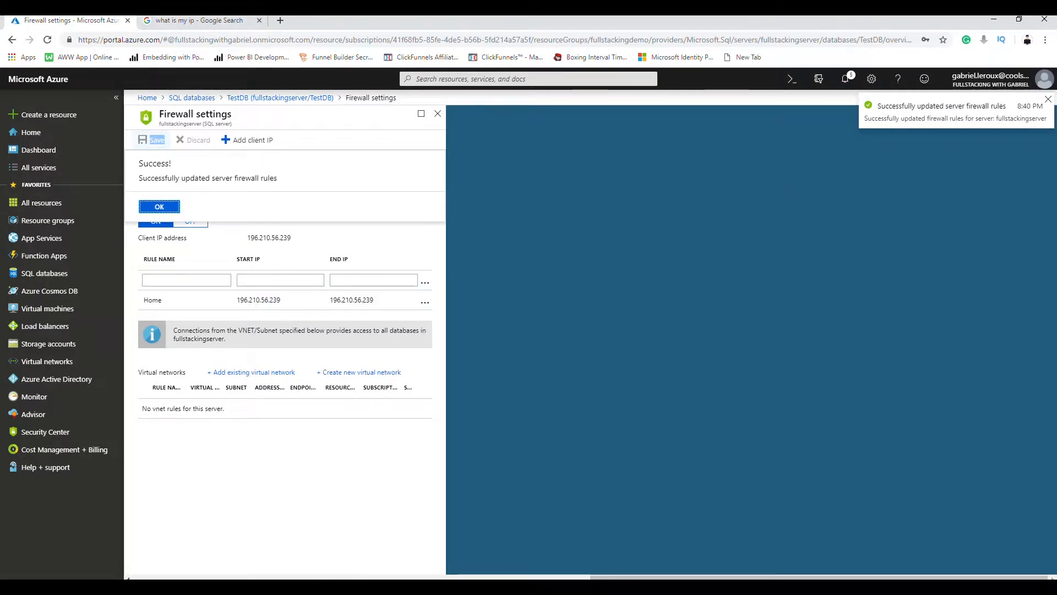
Switch back to SQL Server Management Studio, cancel the new firewall rule request and connect to the server again.
key("alt+Tab")
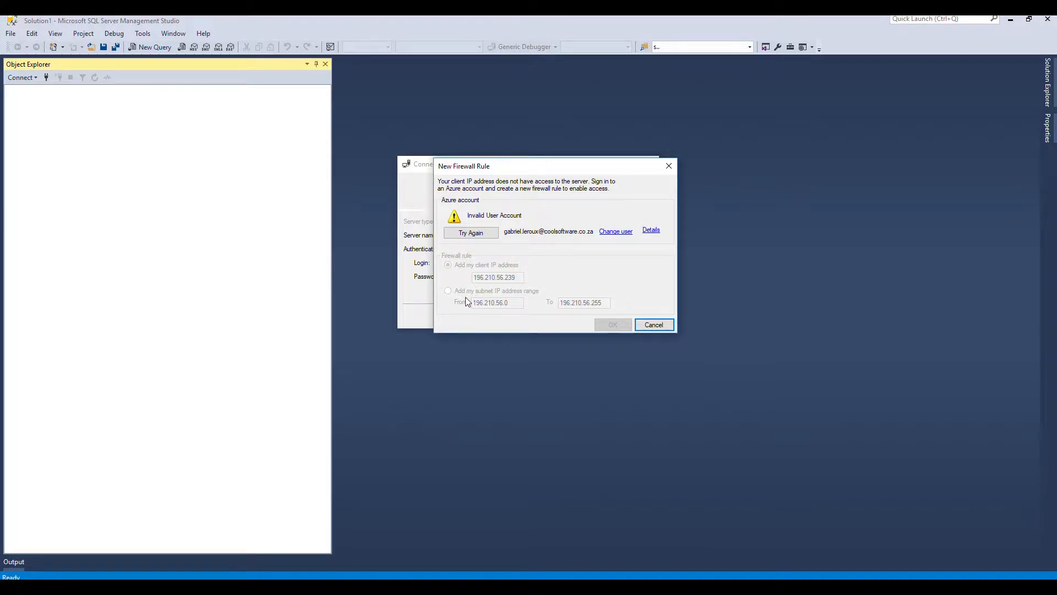
left_click(466, 233)
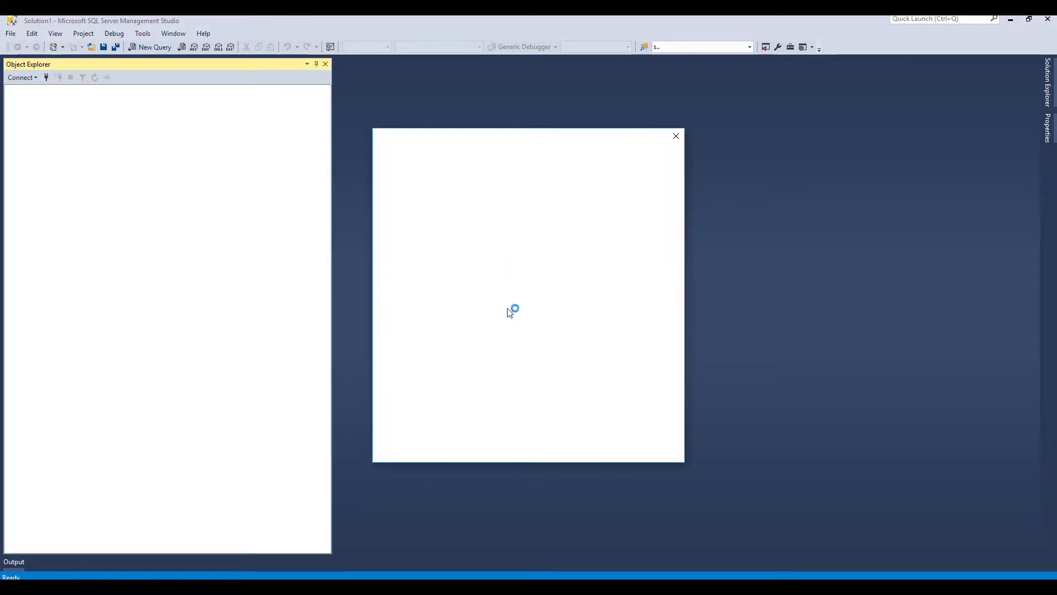
left_click(676, 137)
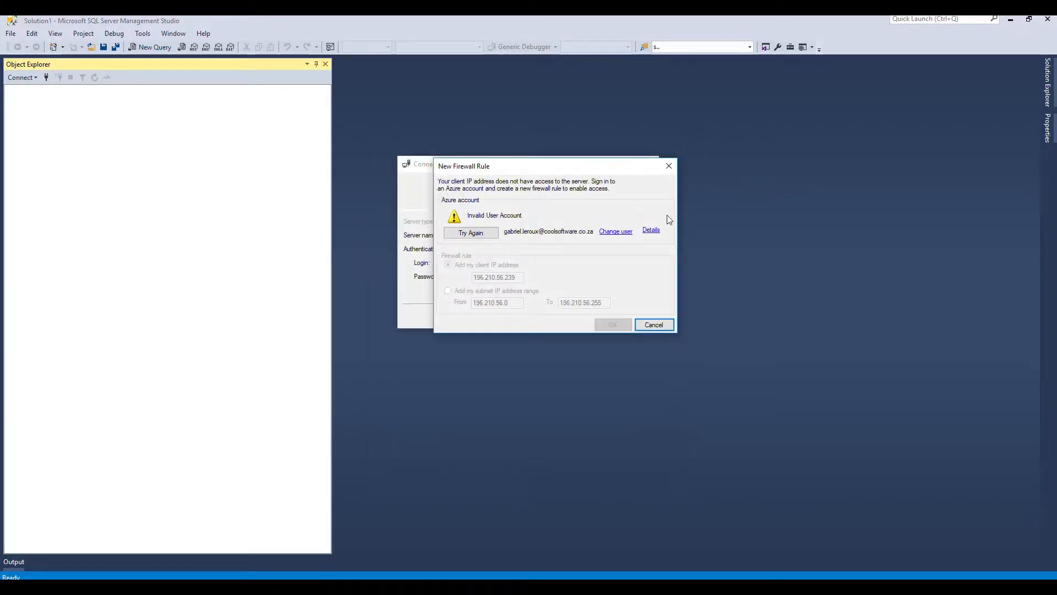
left_click(654, 323)
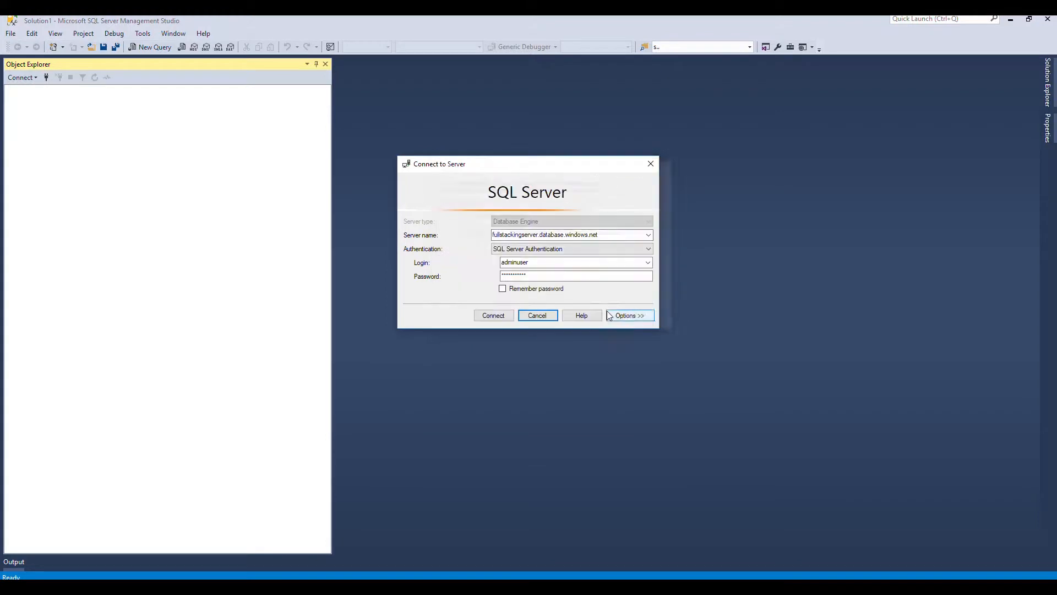
left_click(501, 313)
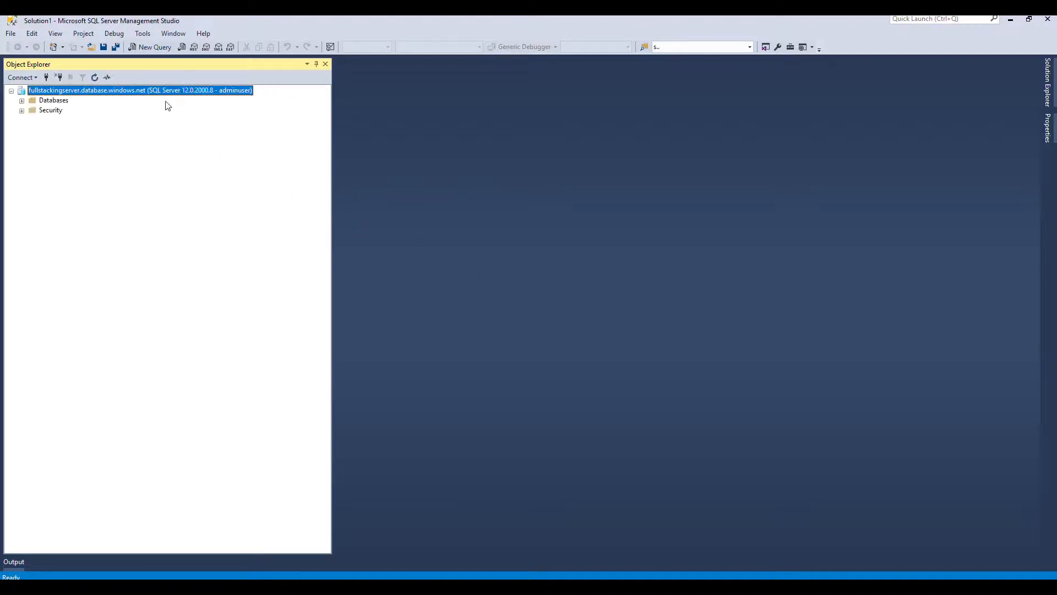
Browse the server's databases, the object folders inside TestDB and the server-level Security folder.
left_click(22, 101)
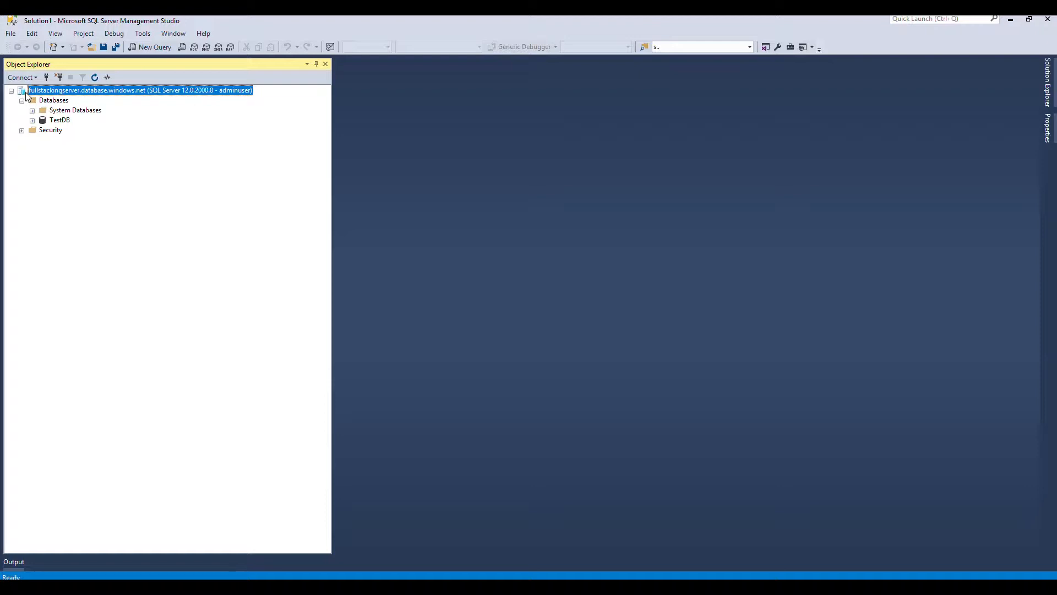
left_click(33, 120)
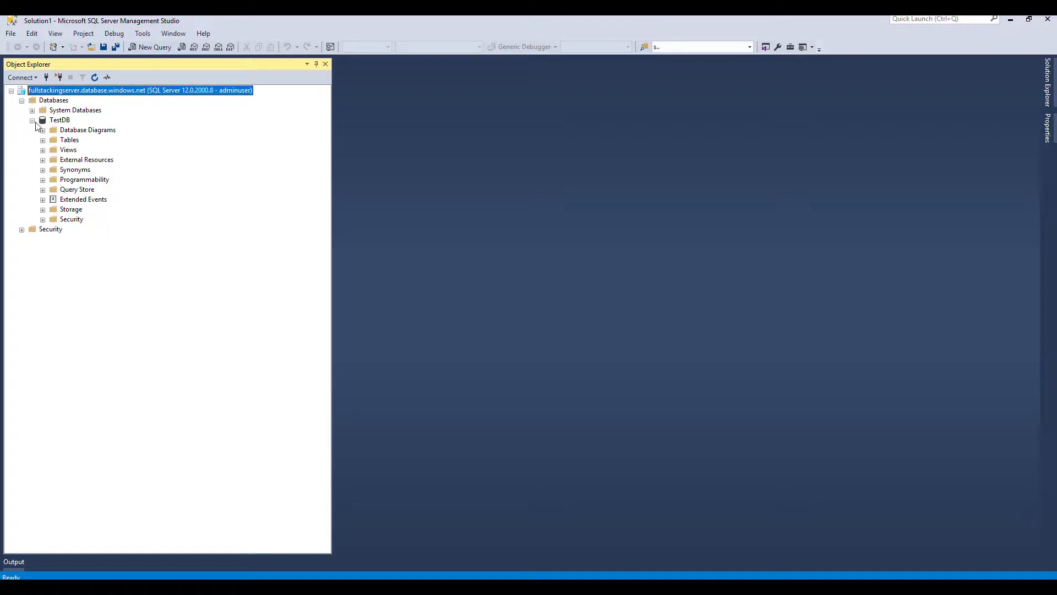
left_click(32, 120)
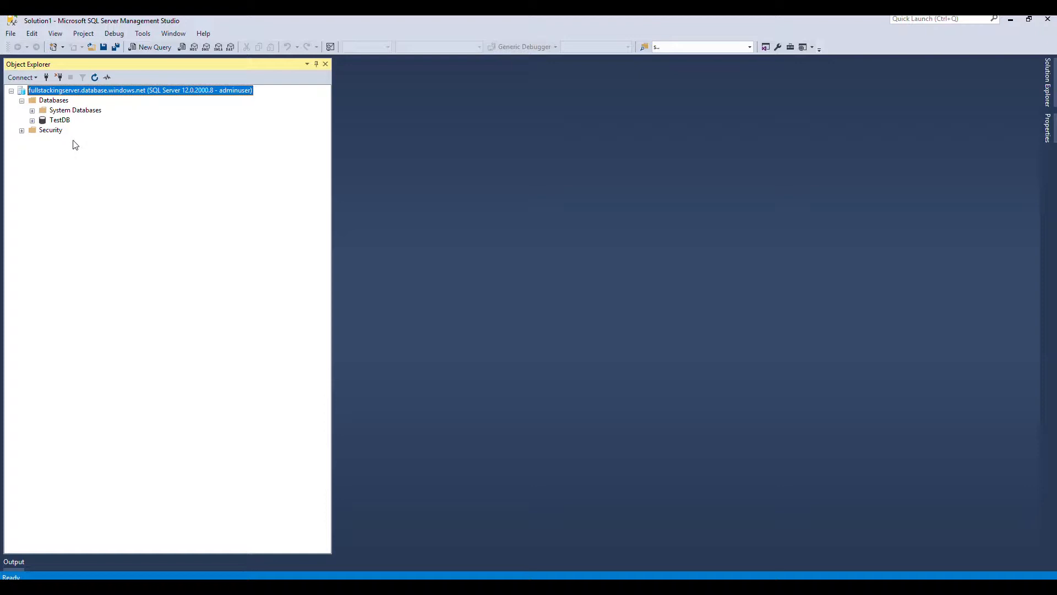
left_click(22, 130)
left_click(32, 141)
left_click(21, 130)
Expand TestDB and start designing a new table in its Tables folder.
left_click(32, 120)
left_click(43, 140)
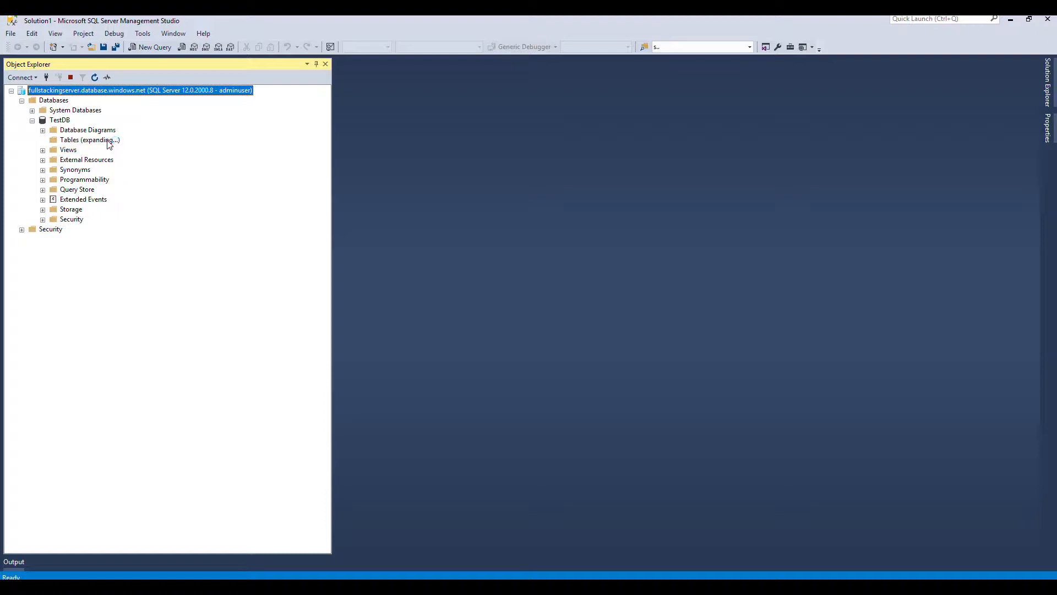
right_click(69, 141)
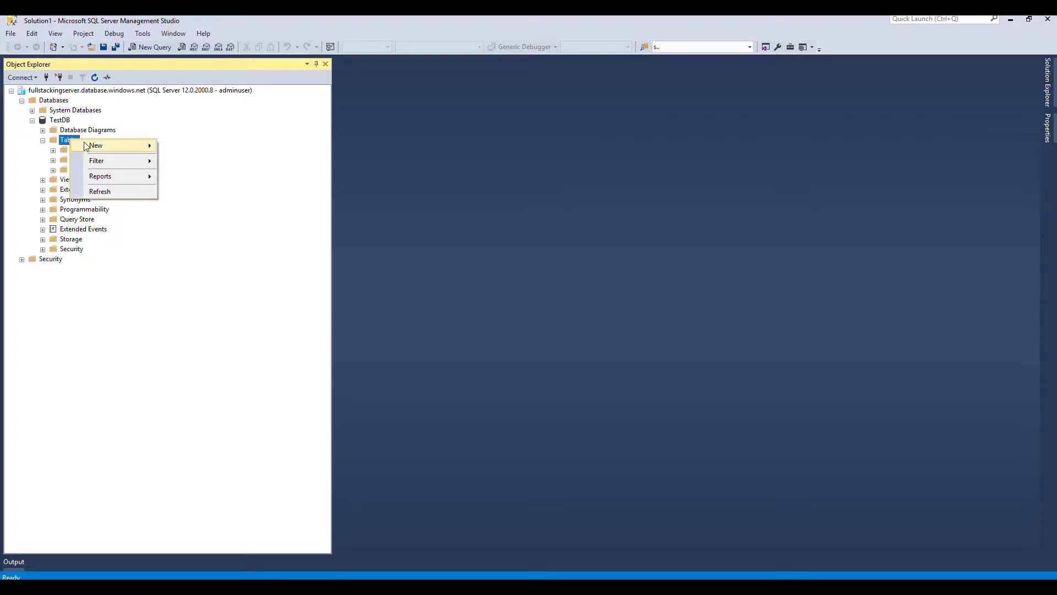
mouse_move(88, 145)
left_click(188, 146)
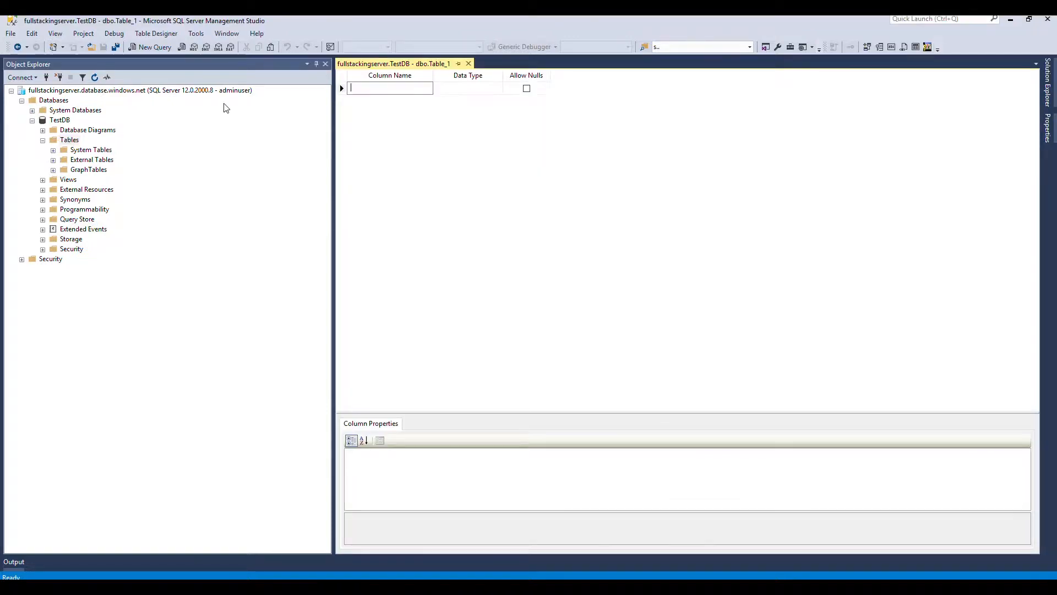
Add the columns Column1 and Column2 to the new table, both as nchar(10) with nulls allowed.
left_click(373, 88)
type("Column1")
key("Tab")
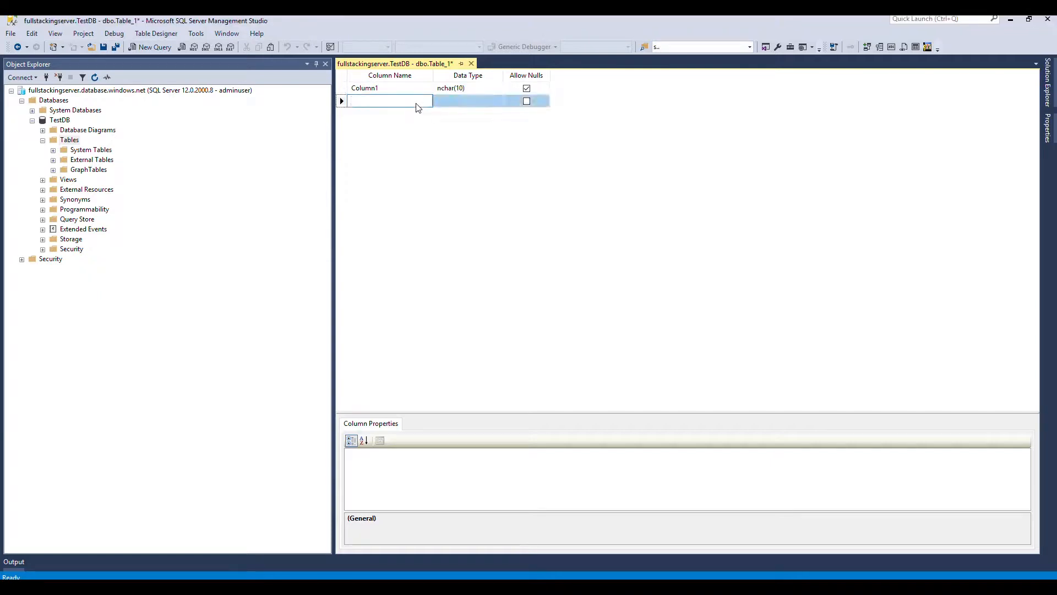
left_click(417, 104)
type("Column2")
key("Tab")
key("Tab")
key("Tab")
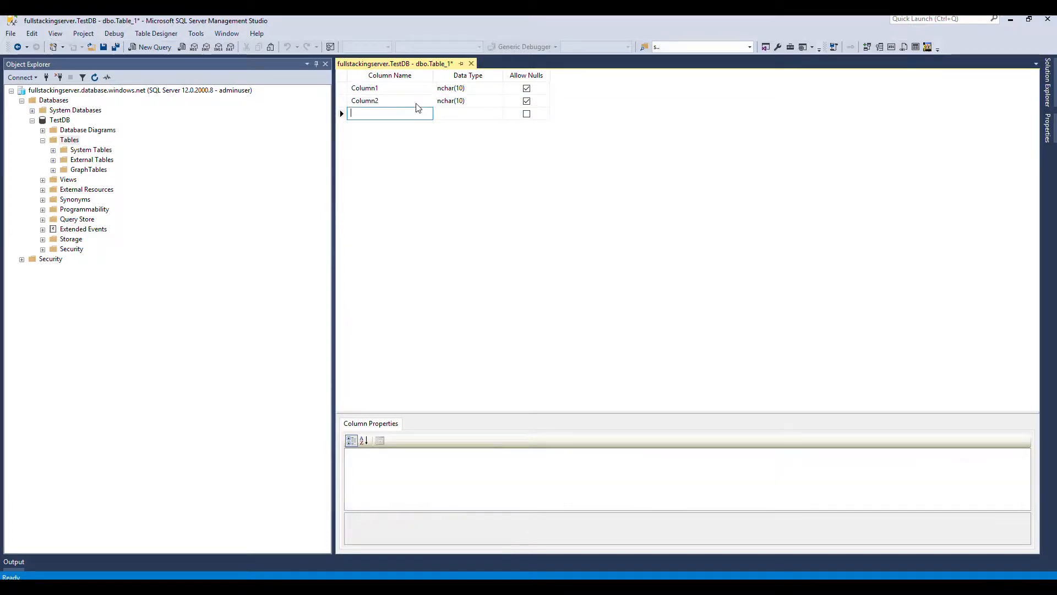
left_click(406, 196)
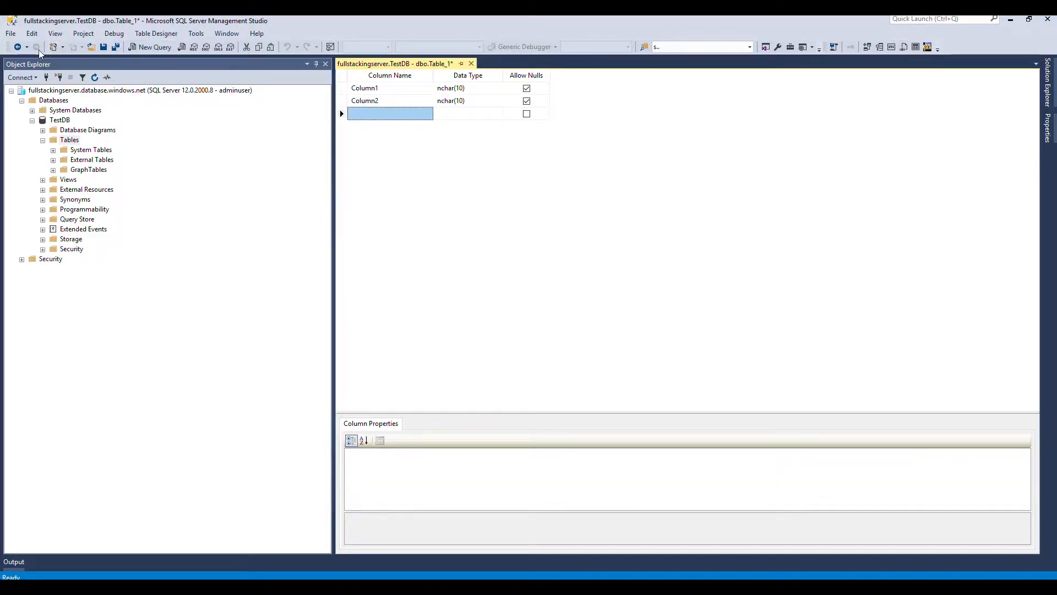
Save the new table under the name TestTable.
left_click(103, 47)
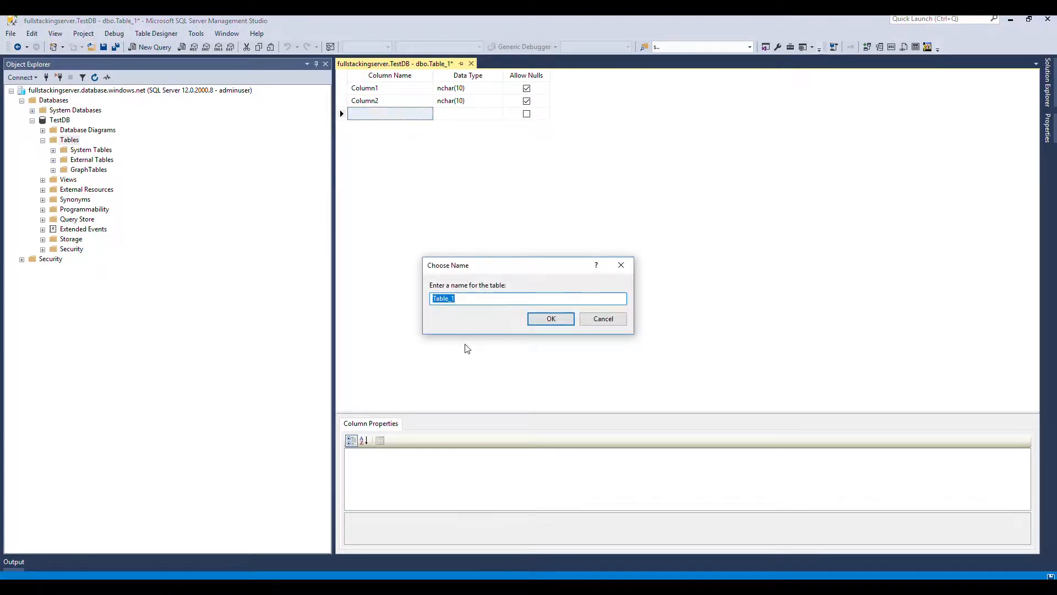
type("TestTable")
left_click(551, 318)
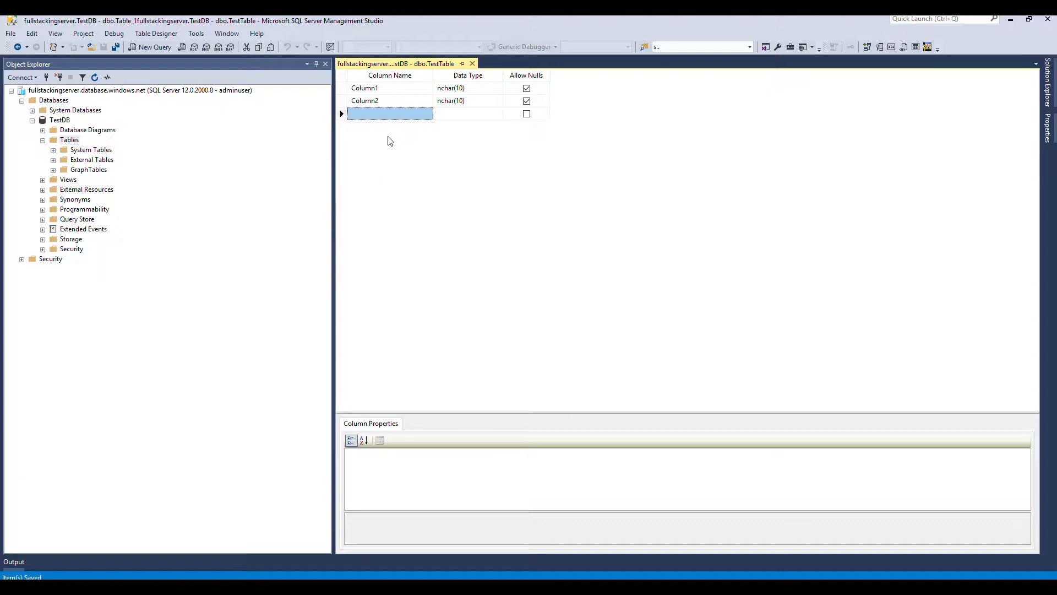
Refresh TestDB's Tables folder to check for the newly saved table, and collapse the folder.
right_click(63, 140)
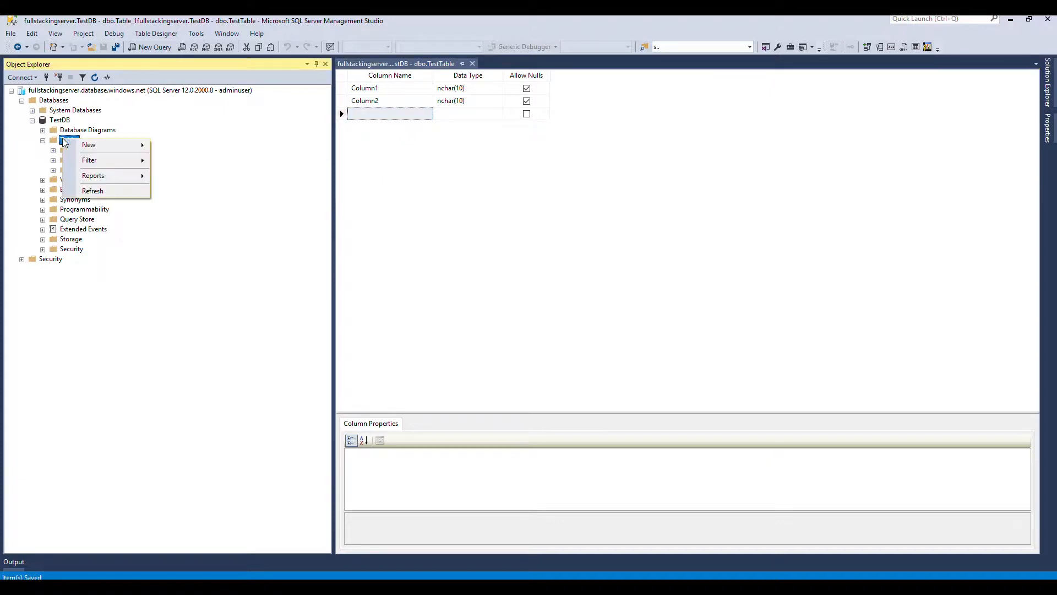
left_click(92, 191)
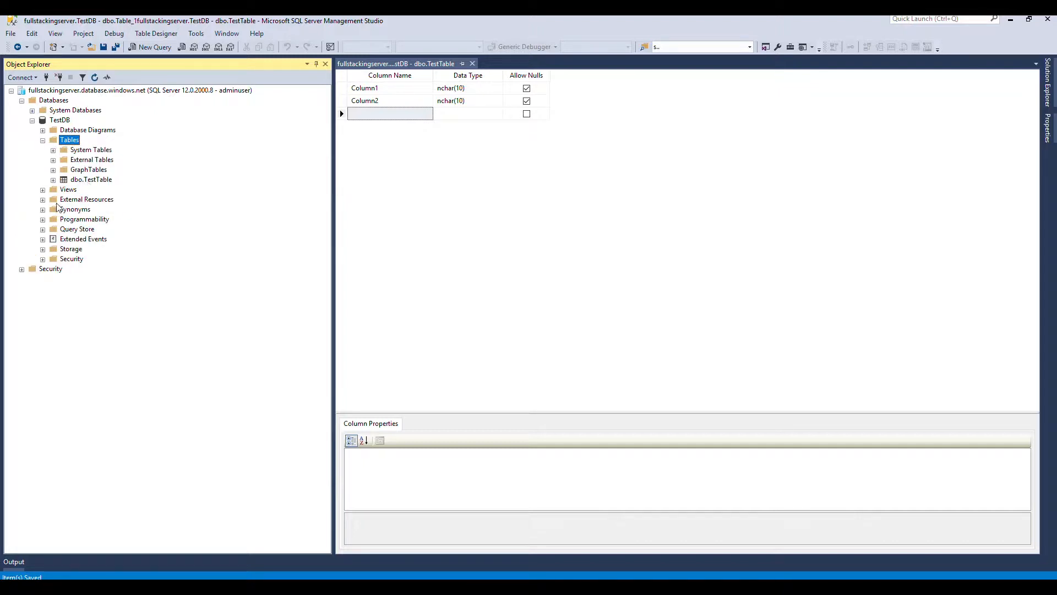
left_click(44, 140)
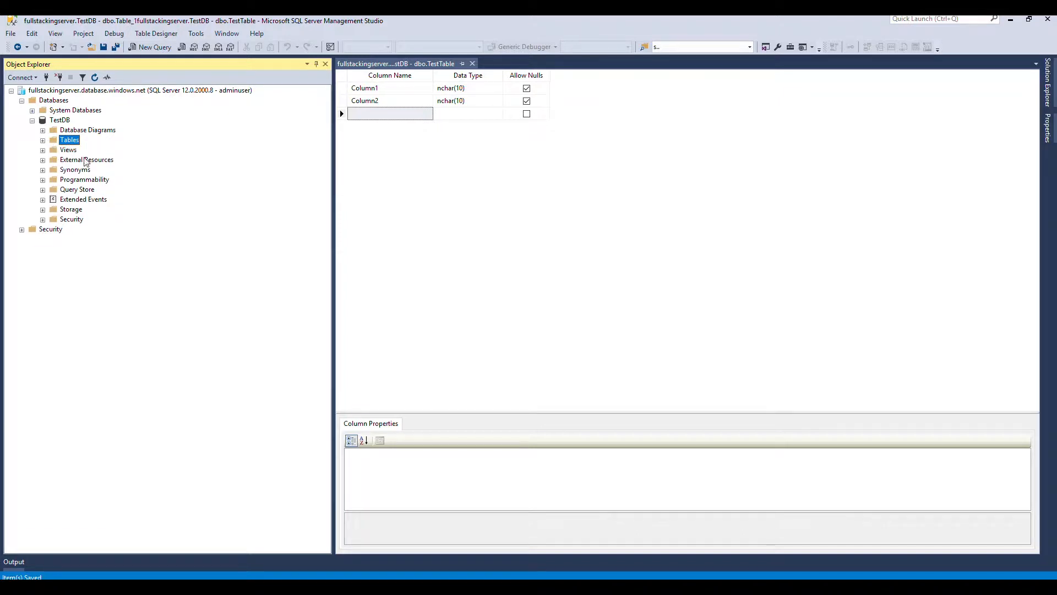
Browse TestDB's Programmability folder, examining its Stored Procedures, Functions and Database Triggers.
left_click(42, 181)
left_click(53, 191)
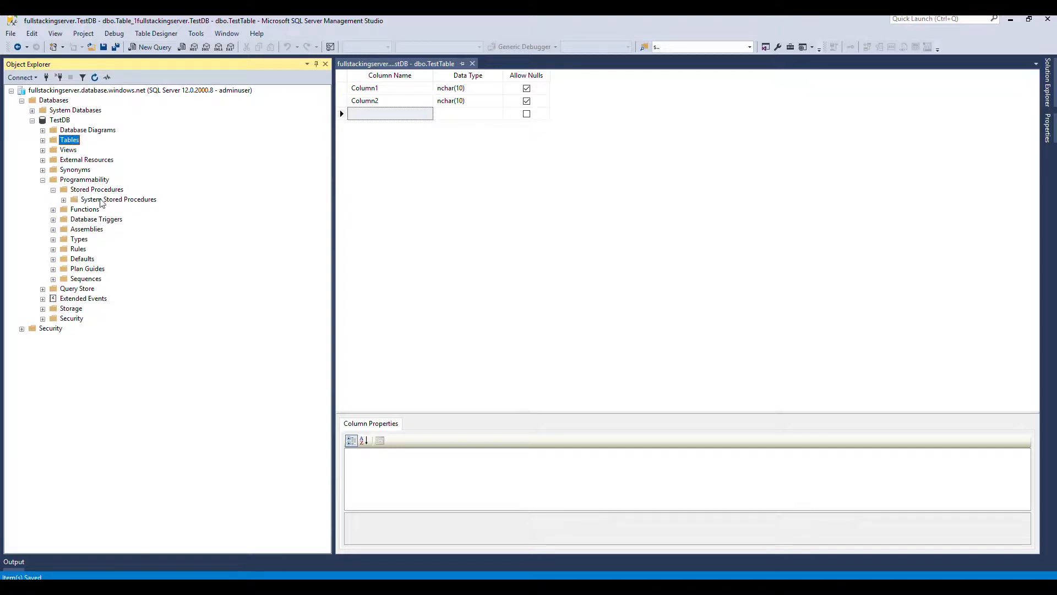
left_click(53, 209)
left_click(53, 259)
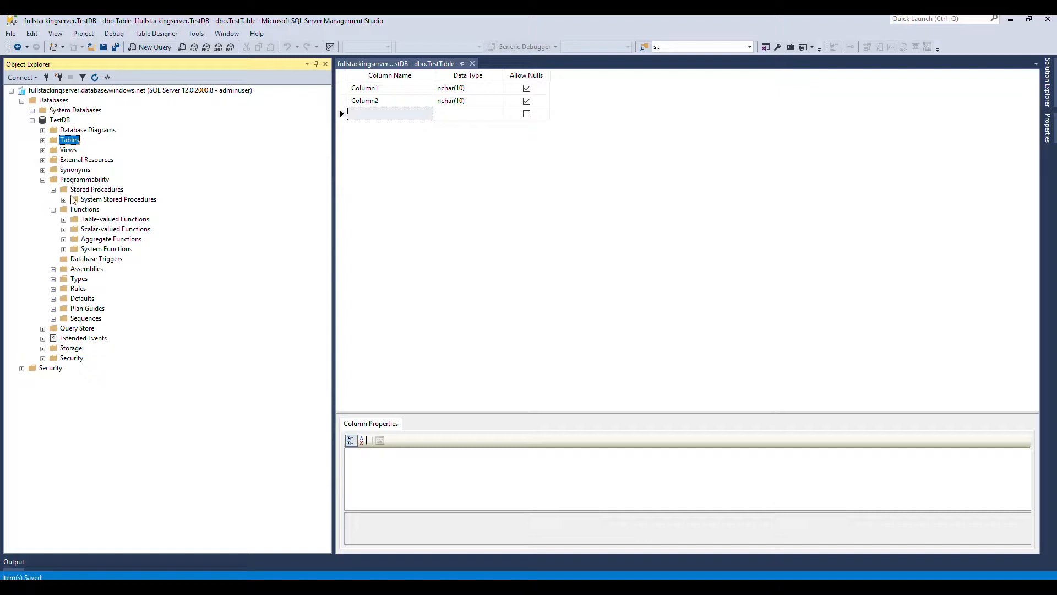
left_click(53, 190)
left_click(53, 199)
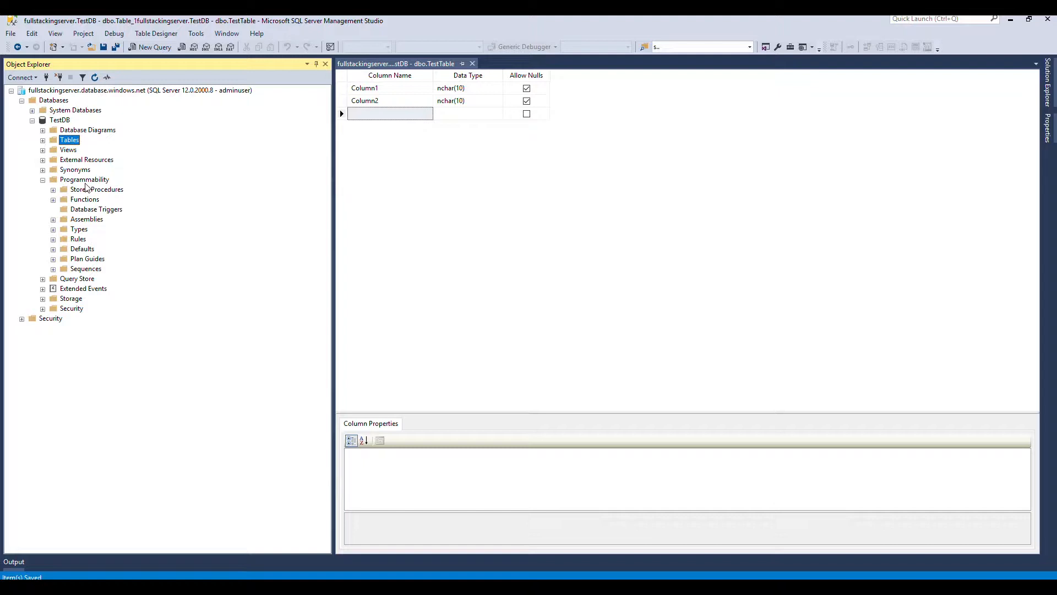
left_click(43, 180)
Examine the Query Store and Storage folders of TestDB, and collapse the server's Databases folder.
left_click(42, 190)
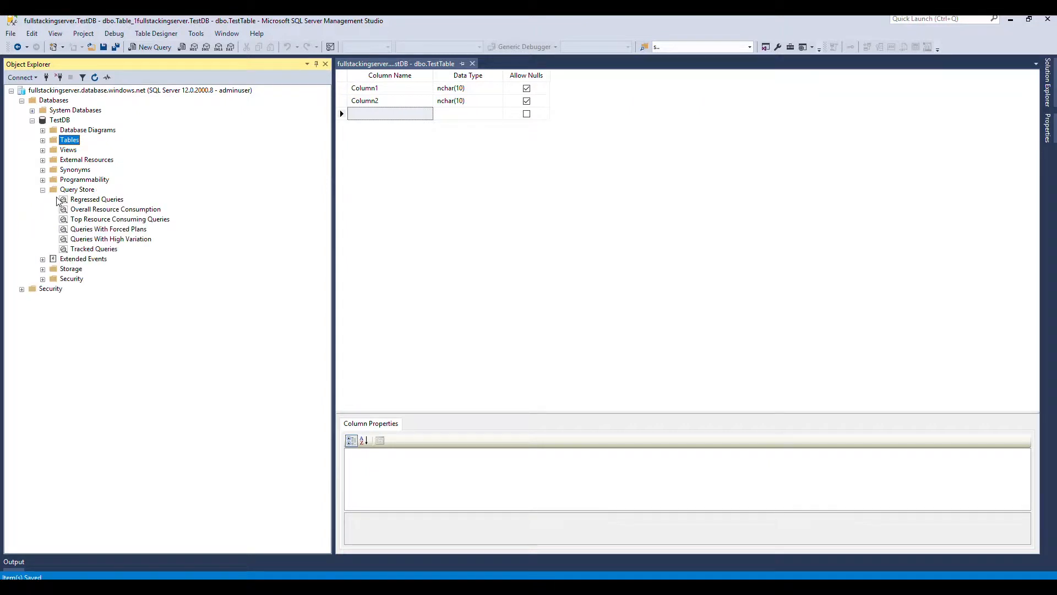
left_click(42, 190)
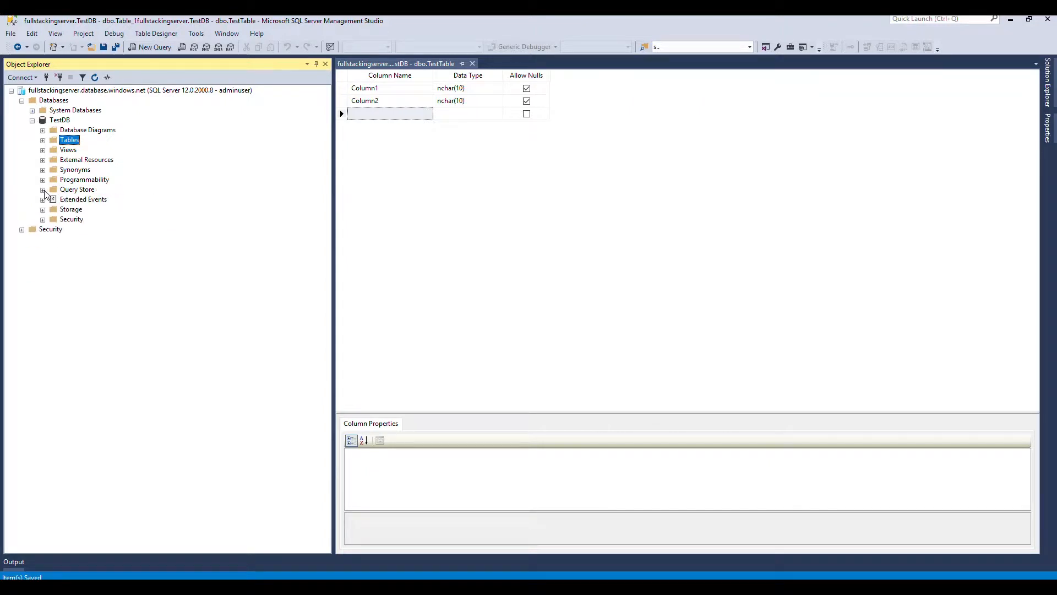
left_click(43, 190)
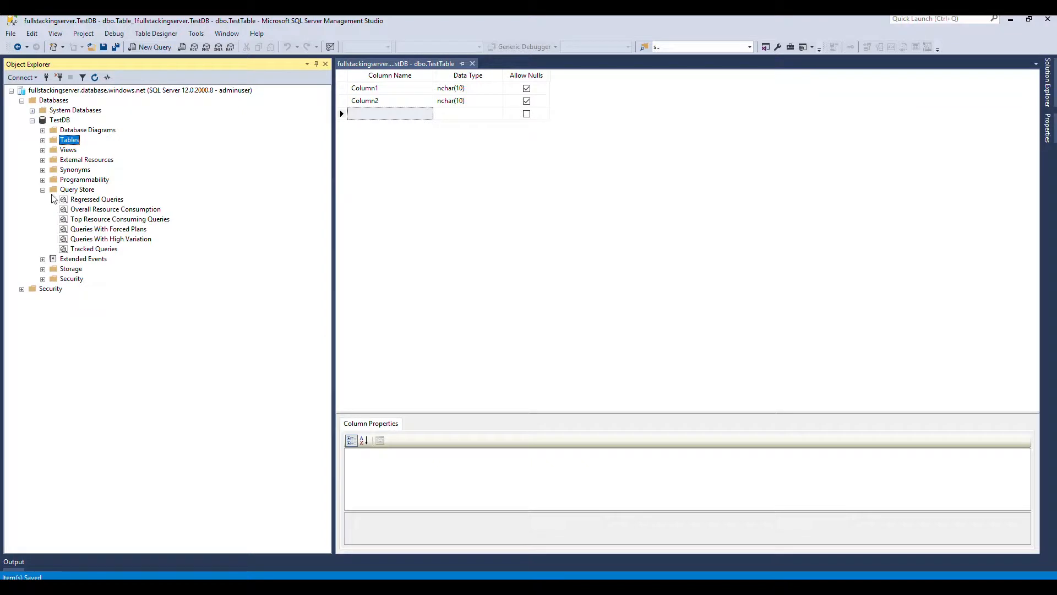
left_click(43, 190)
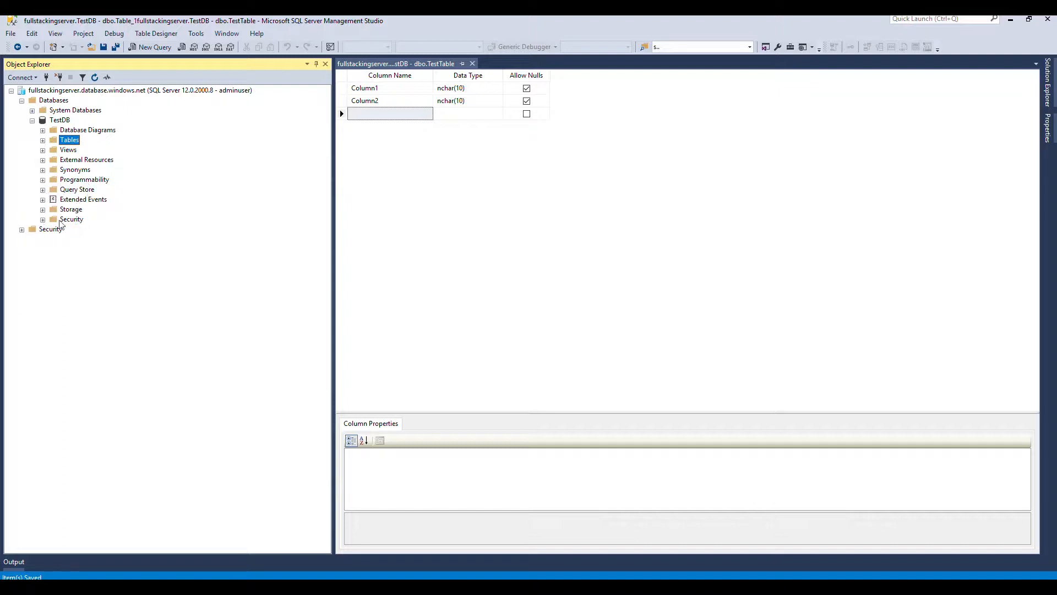
left_click(43, 210)
left_click(43, 210)
left_click(23, 101)
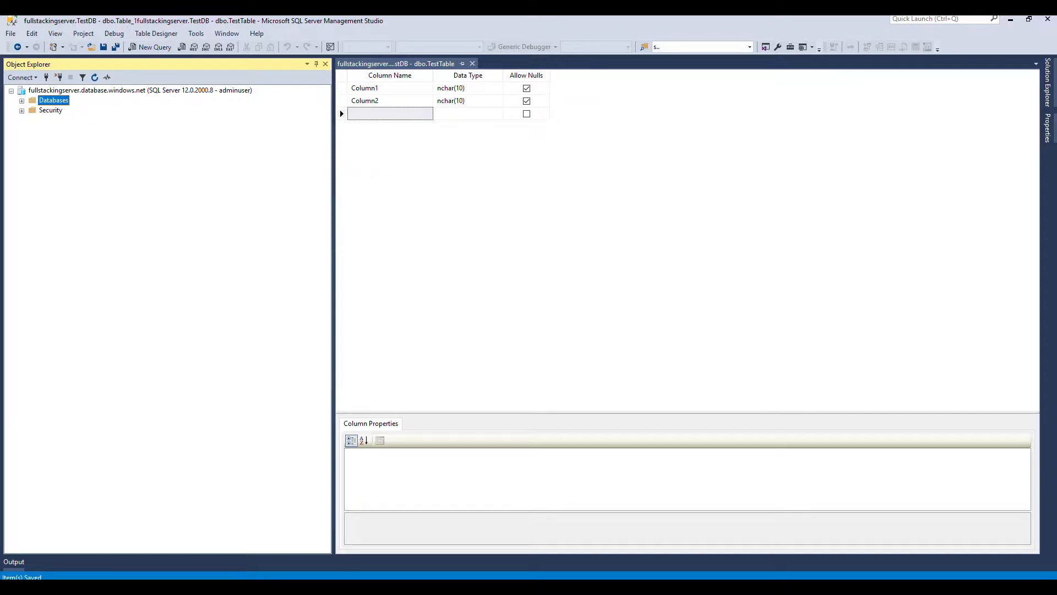
Switch to the browser and look through the introduction of the ASP.NET Core Razor Pages getting-started tutorial.
key("alt+Tab")
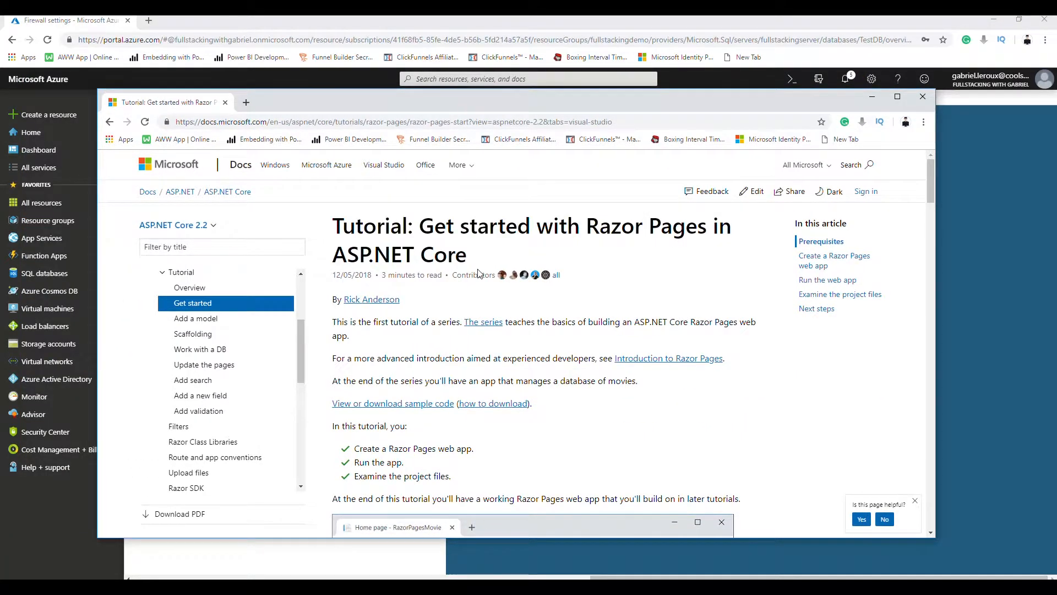
scroll(487, 296, "down", 3)
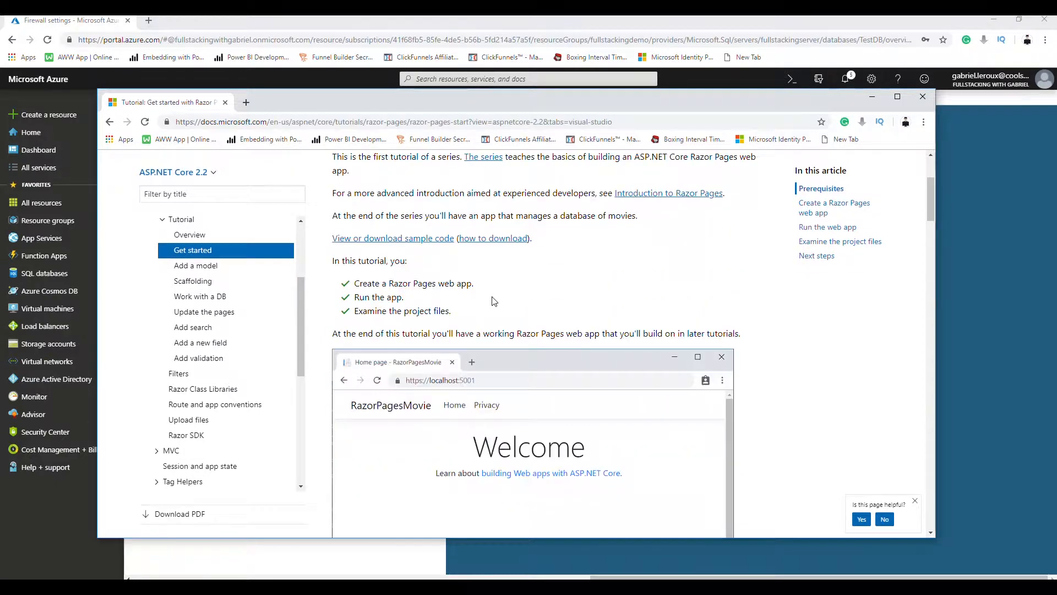
scroll(488, 296, "up", 3)
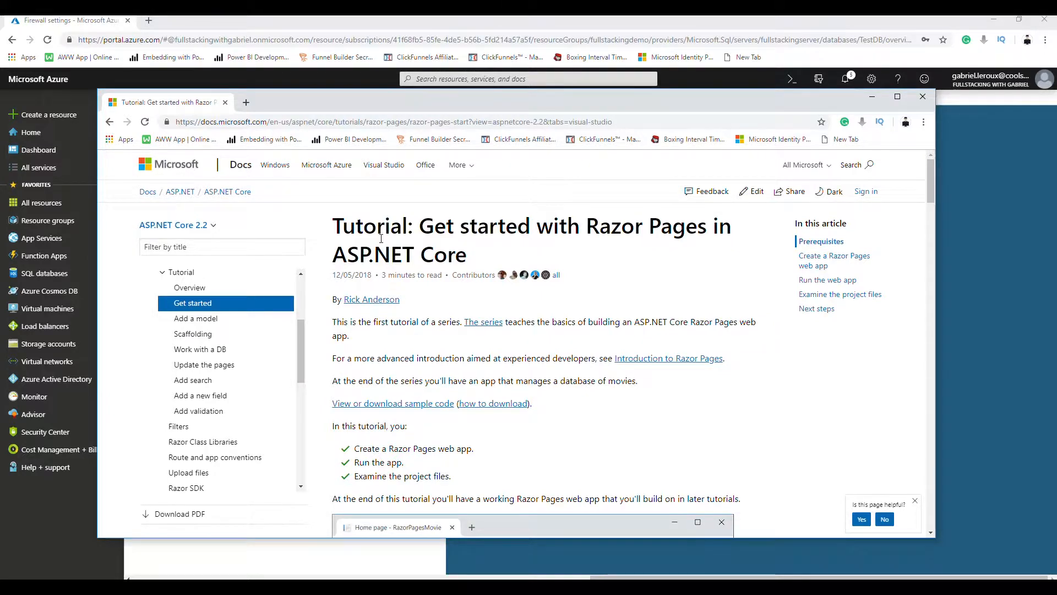
scroll(382, 238, "down", 2)
scroll(382, 238, "up", 2)
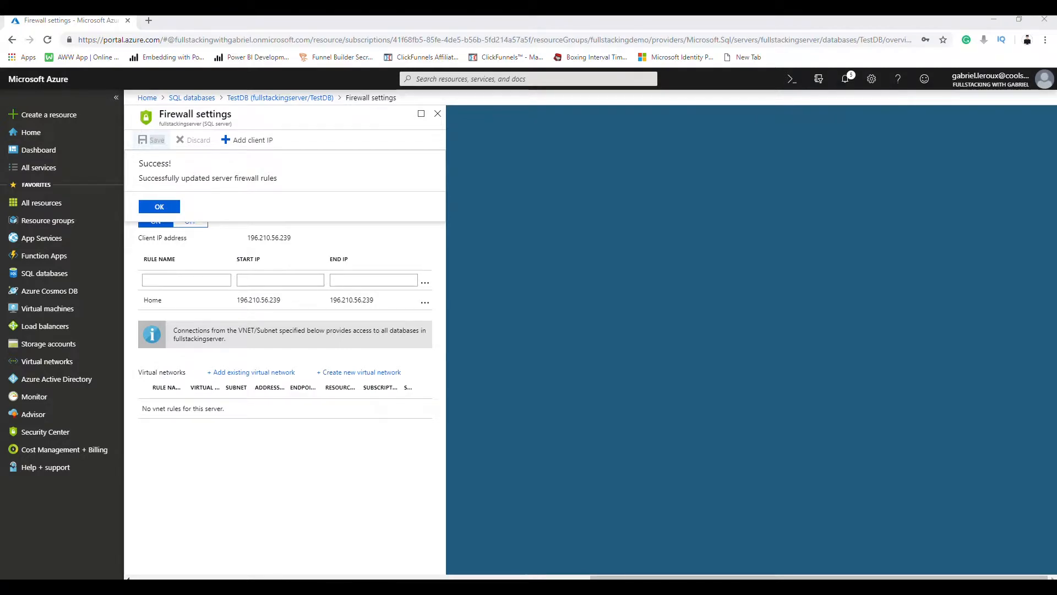
Launch Visual Studio, dismiss the portal's firewall message, and start a new project from the C# ASP.NET Core Web Application template.
key("super")
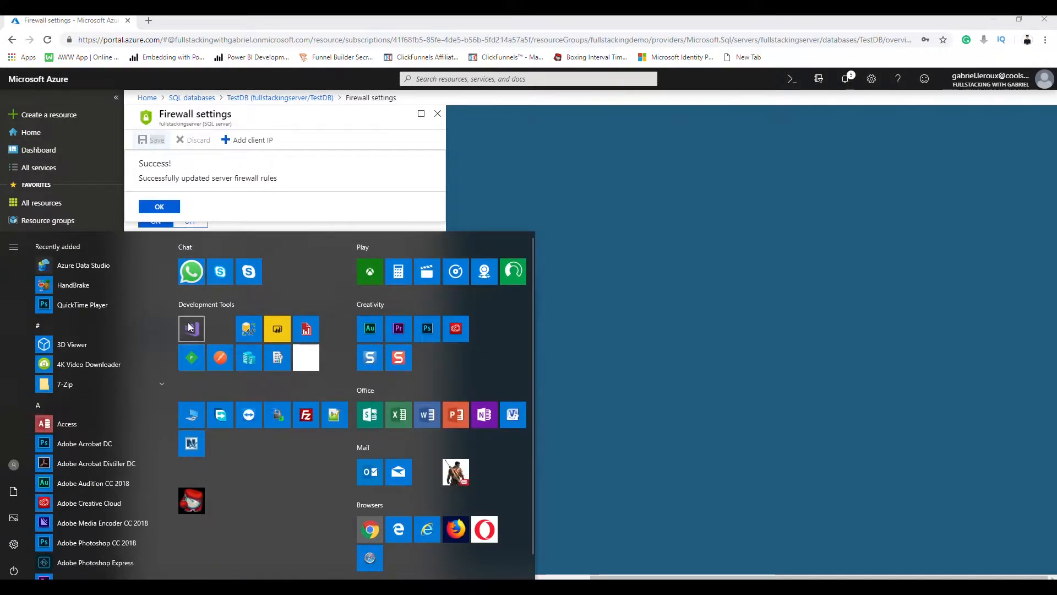
left_click(189, 327)
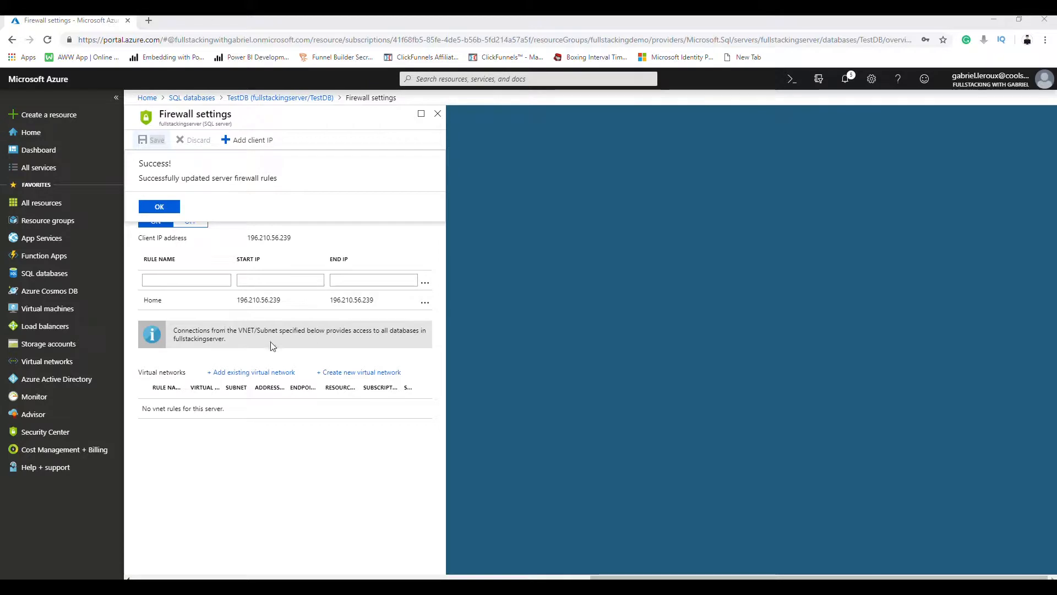
left_click(170, 209)
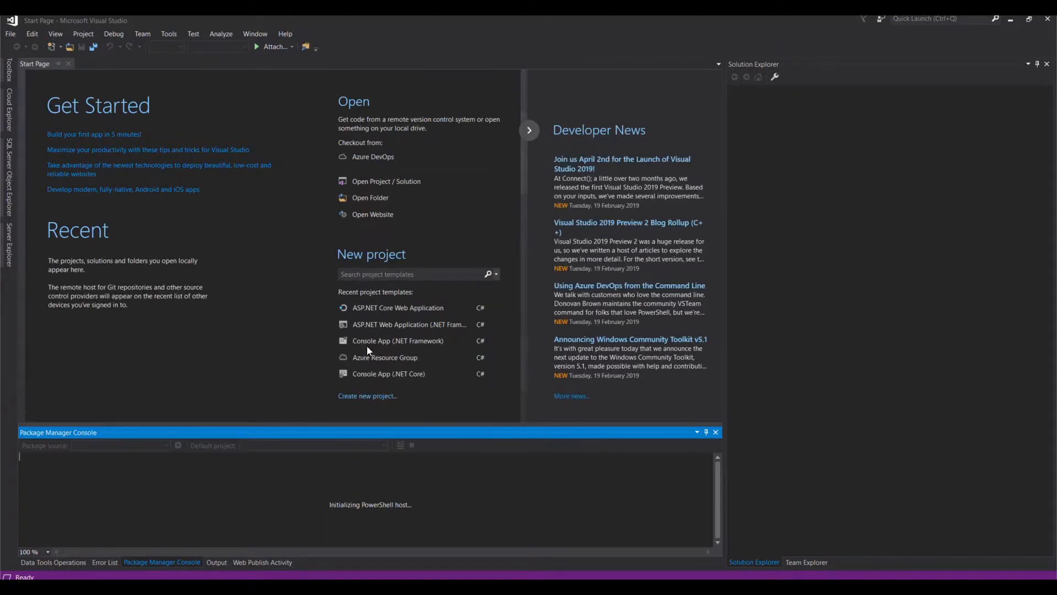
left_click(378, 309)
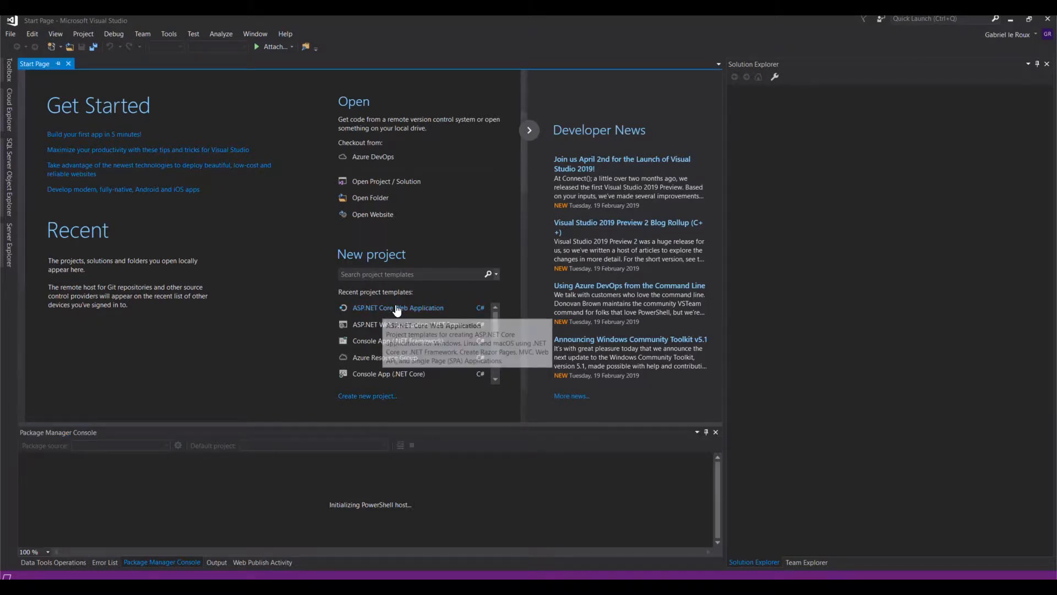
left_click(397, 310)
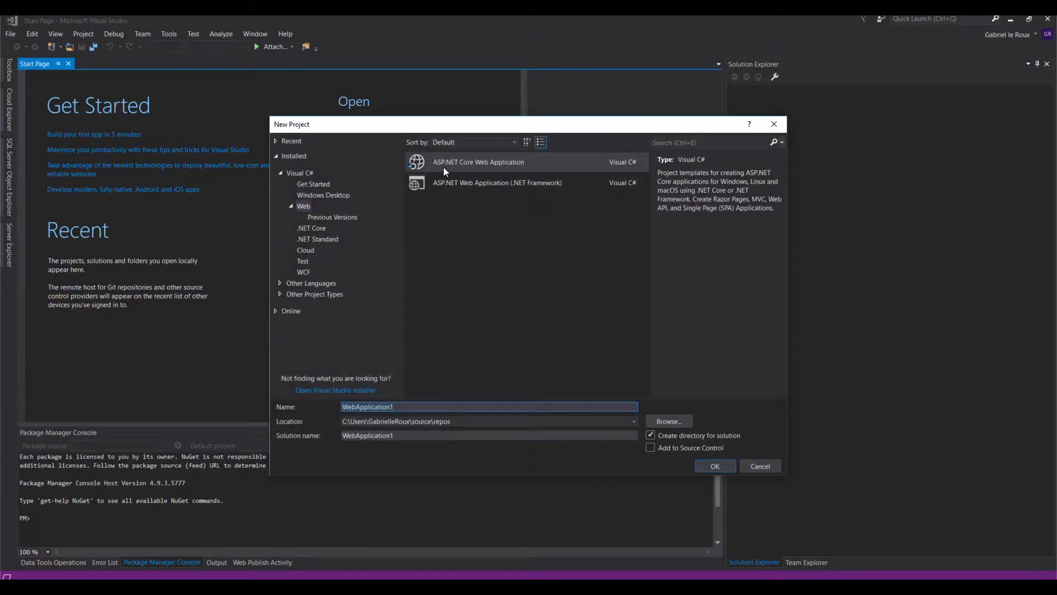
Set the new project's location to the folder starting with Fullstacking inside C:\Development.
left_click(668, 420)
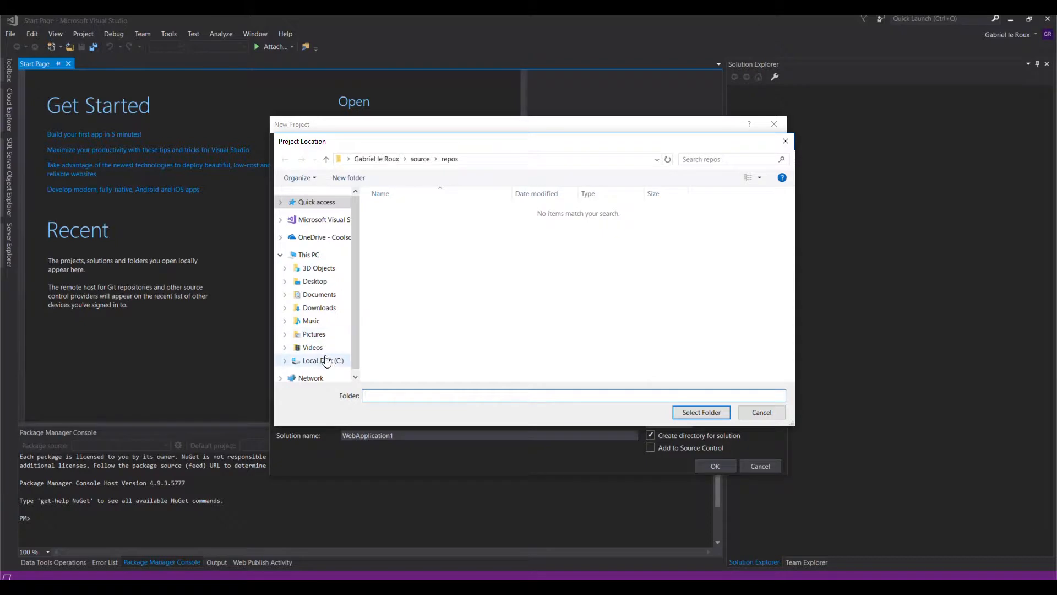
left_click(326, 360)
left_click(397, 247)
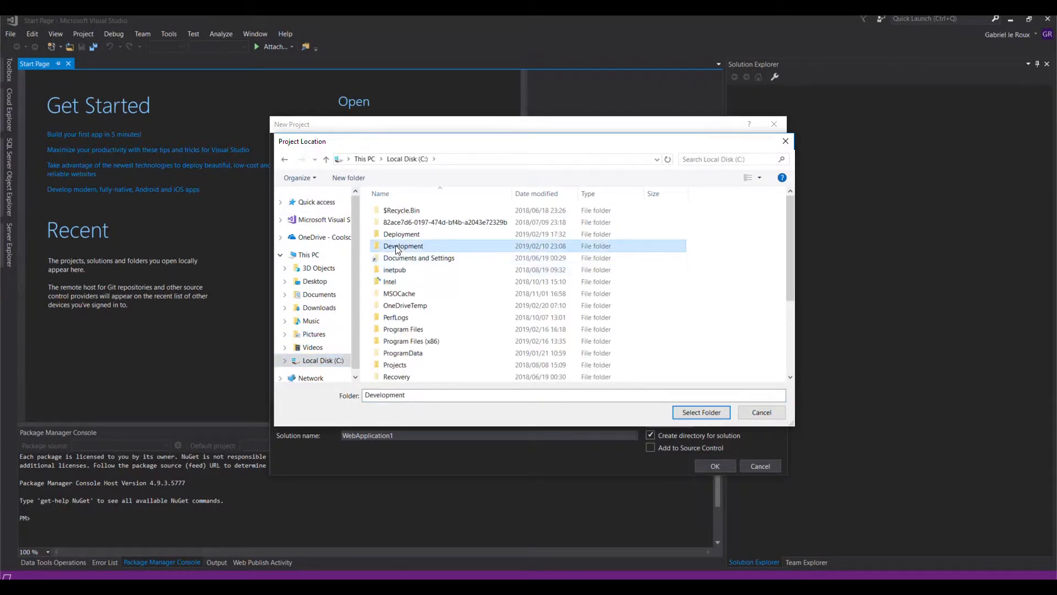
double_click(398, 247)
double_click(403, 237)
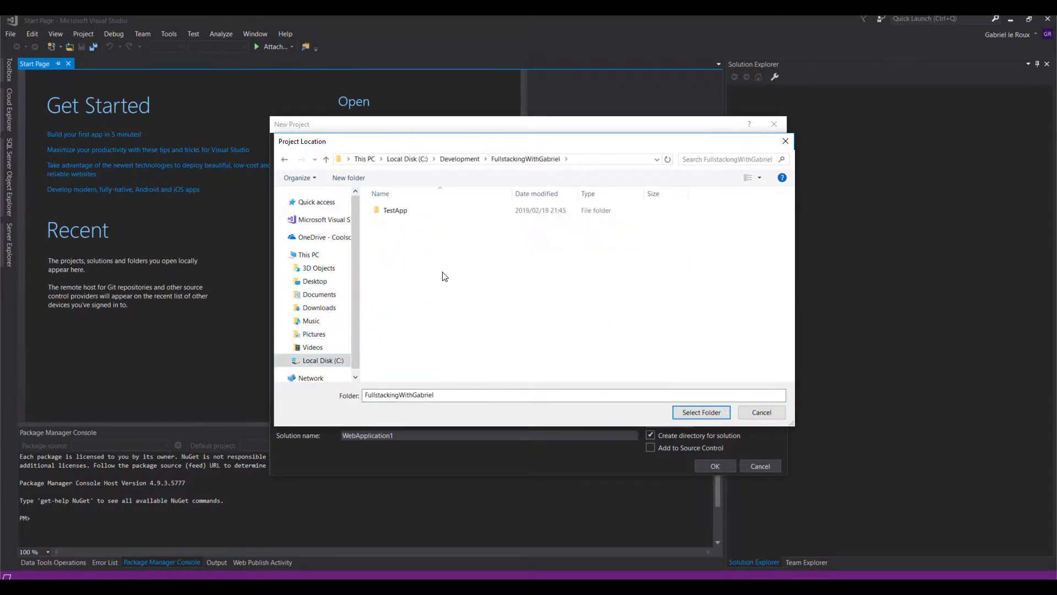
left_click(689, 414)
Name the project MovieApp and create it as an ASP.NET Core 2.2 Web Application with HTTPS and no authentication.
left_click(414, 405)
type("MovieApp")
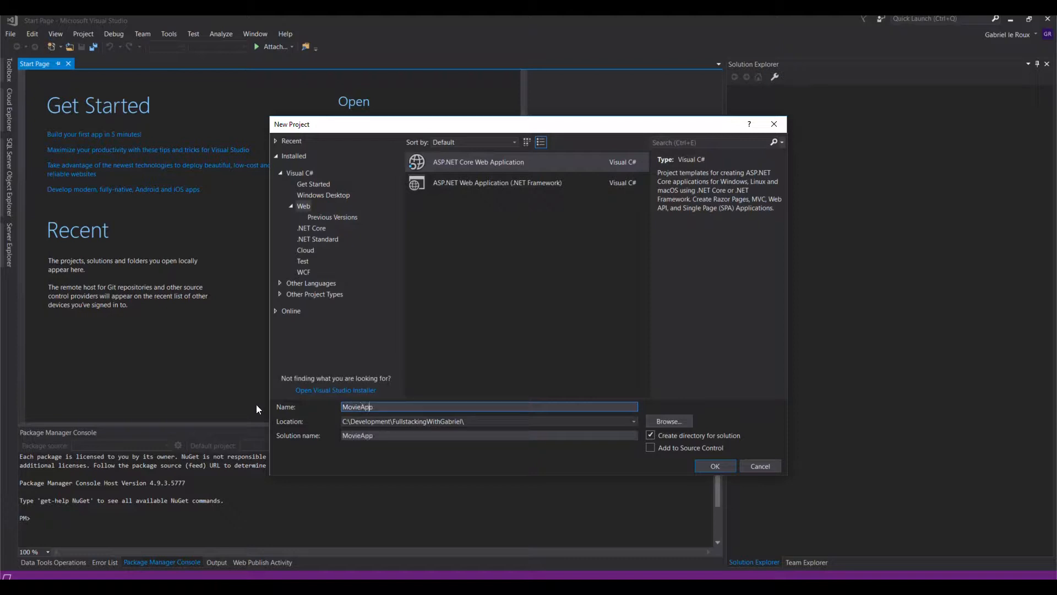
left_click(709, 467)
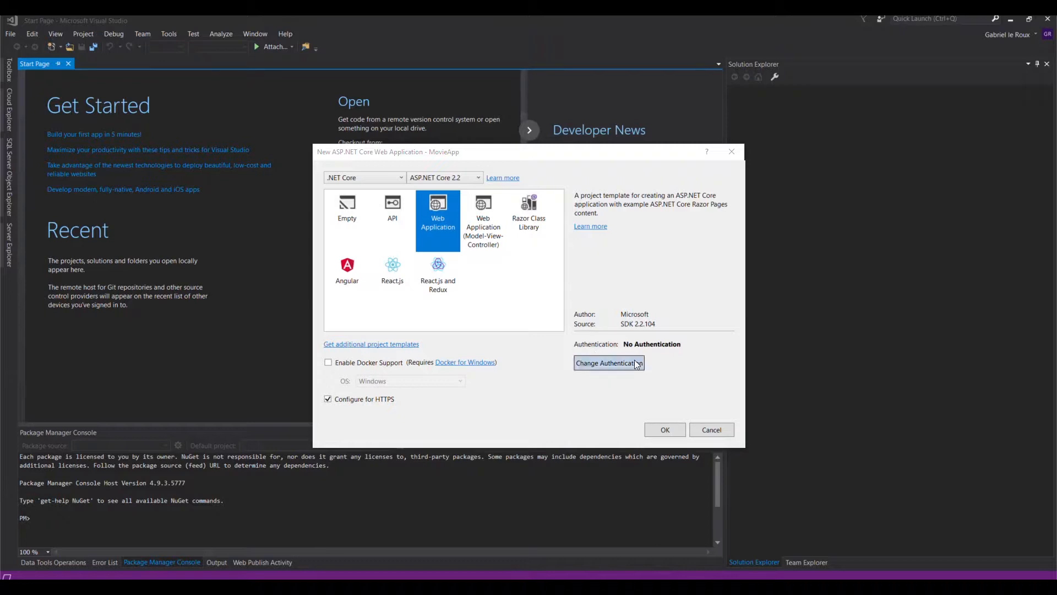
left_click(665, 429)
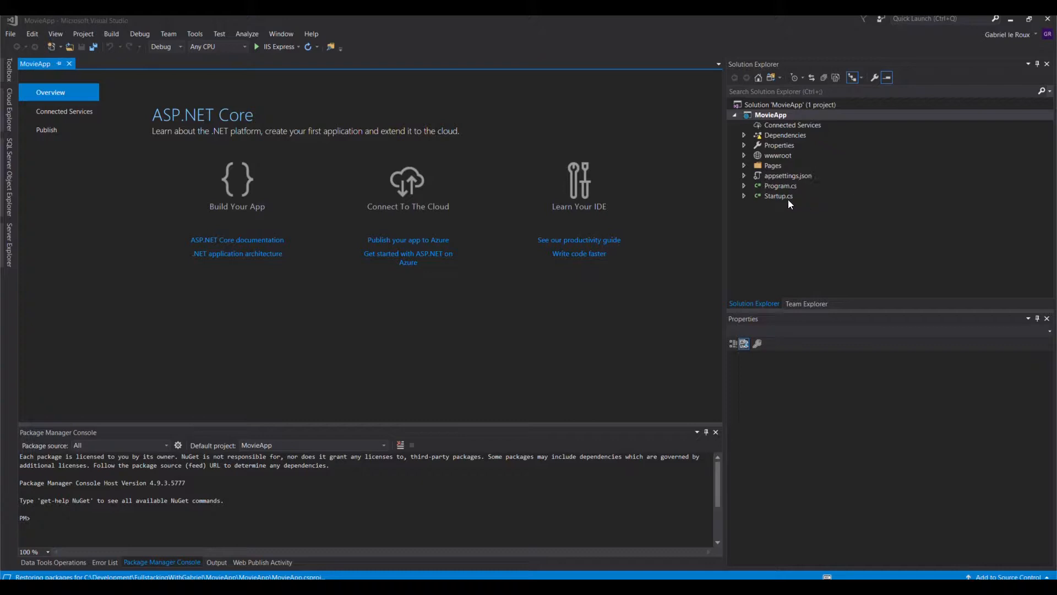
Expand the Pages folder and add a new folder named Models to the MovieApp project.
left_click(744, 165)
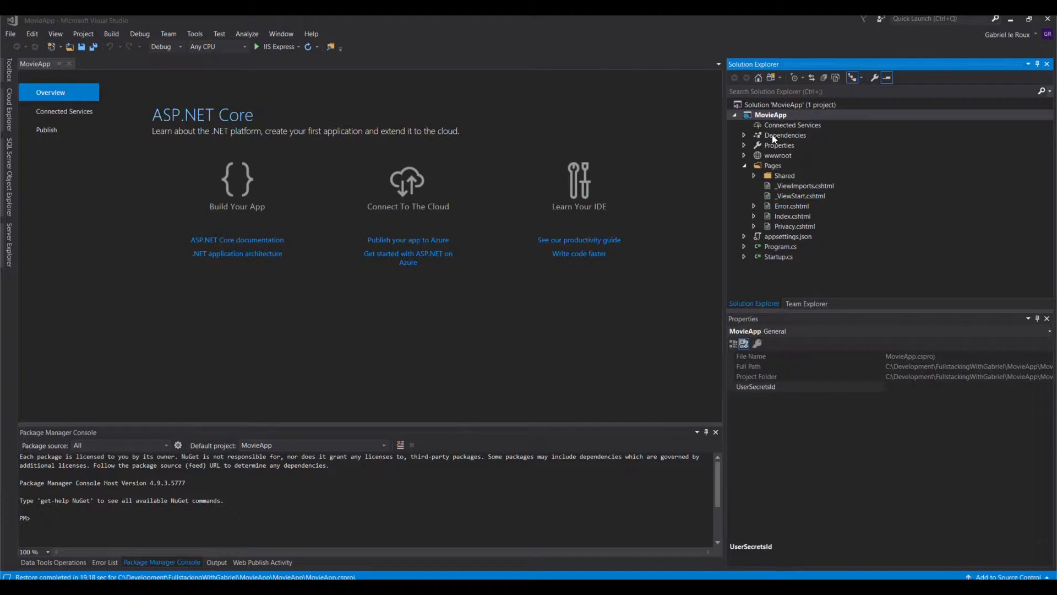
left_click(771, 117)
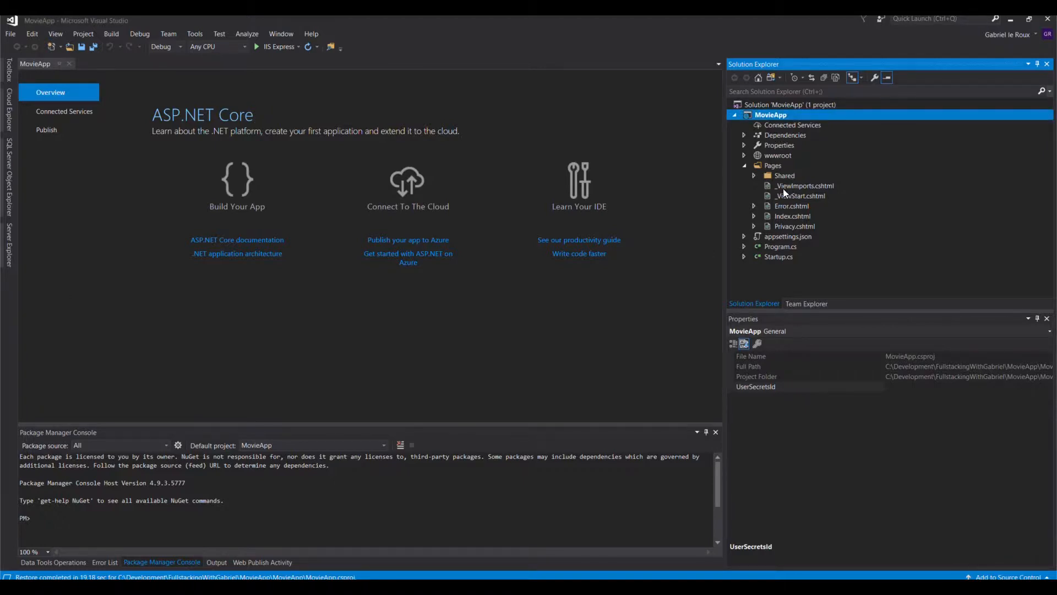
key("shift+F10")
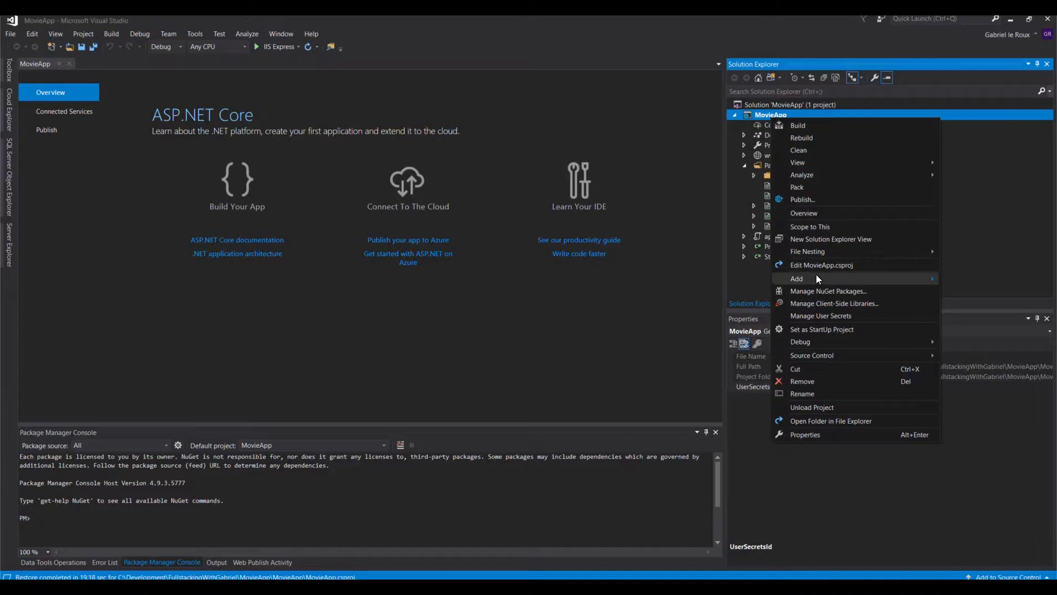
mouse_move(817, 275)
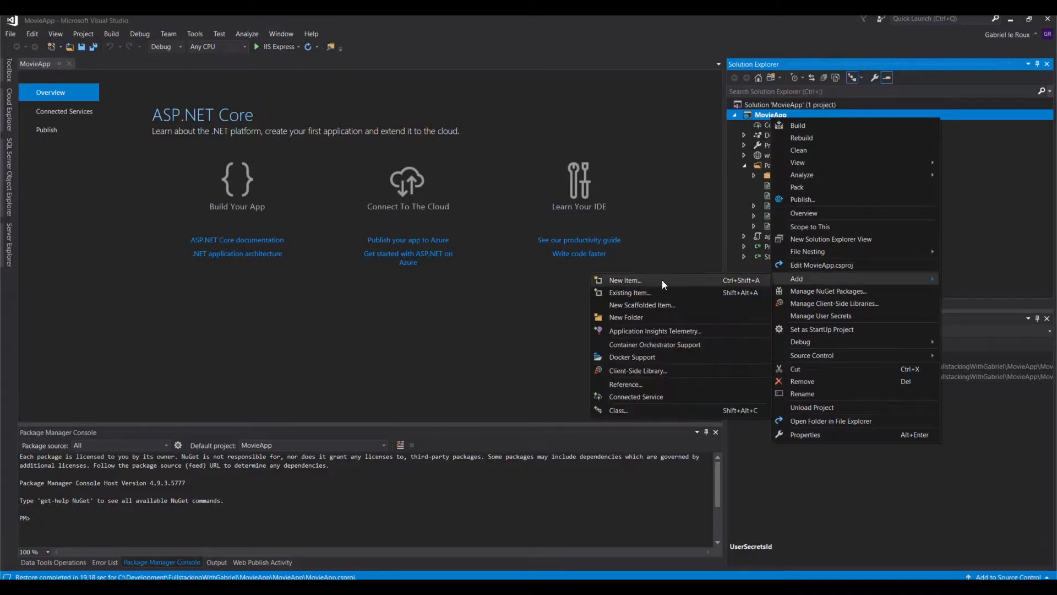
left_click(634, 318)
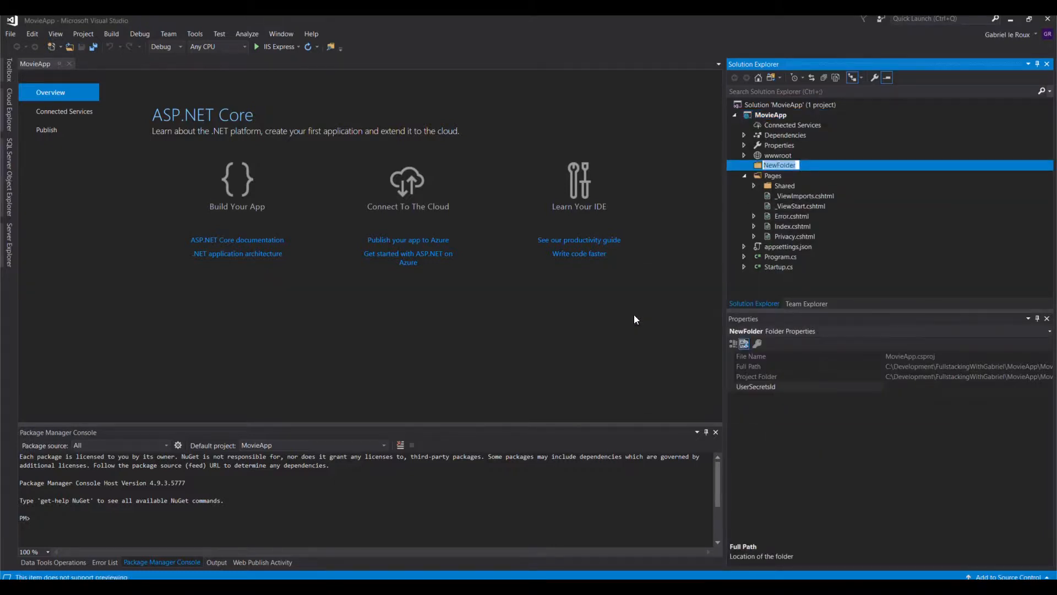
type("Moe")
key("BackSpace")
type("dels")
key("Return")
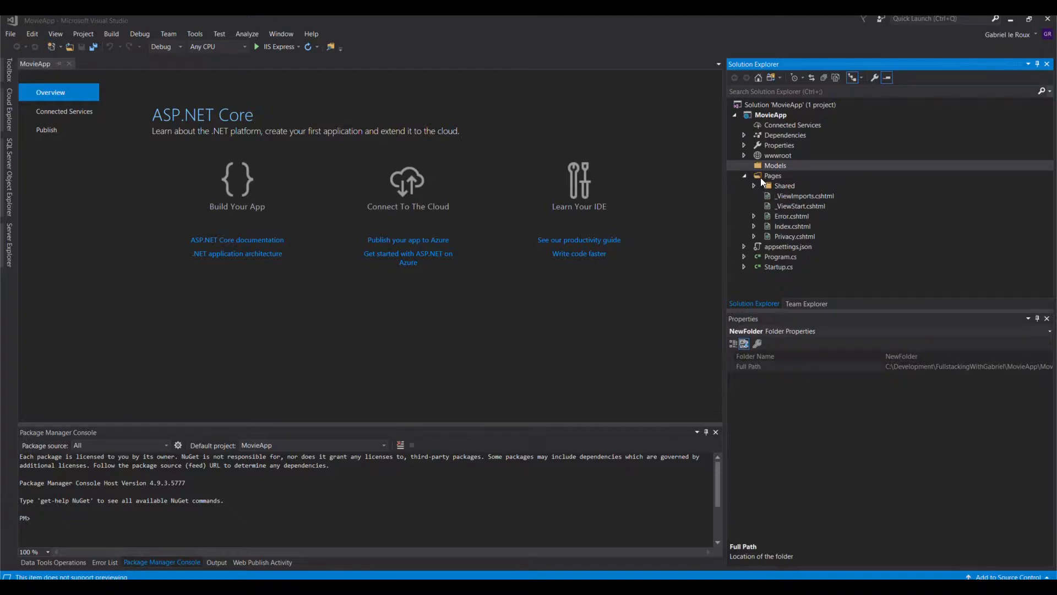
Add a new class file named Movie to the Models folder.
left_click(769, 165)
right_click(769, 166)
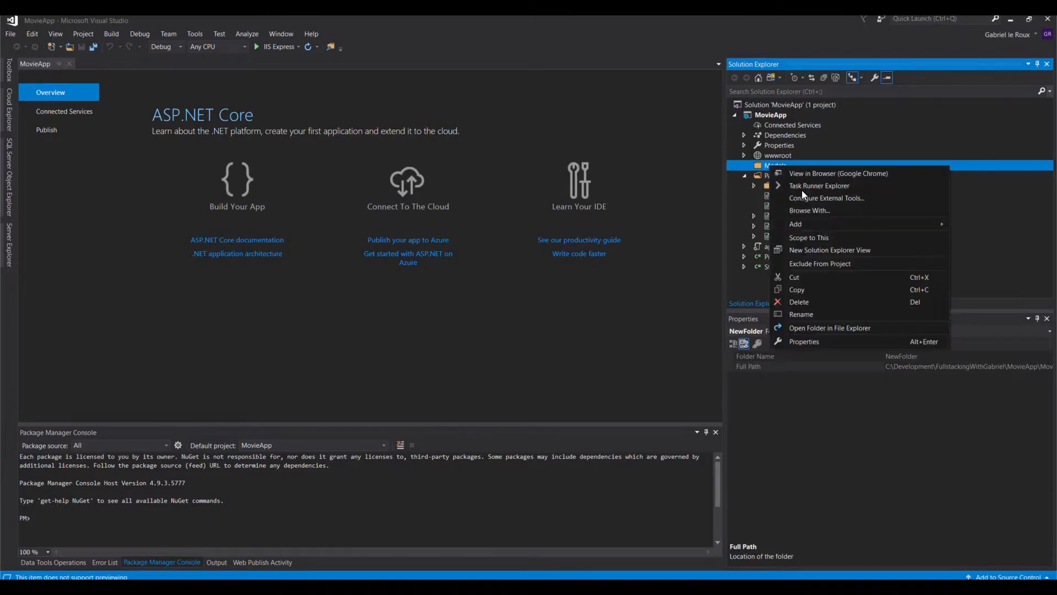
mouse_move(813, 223)
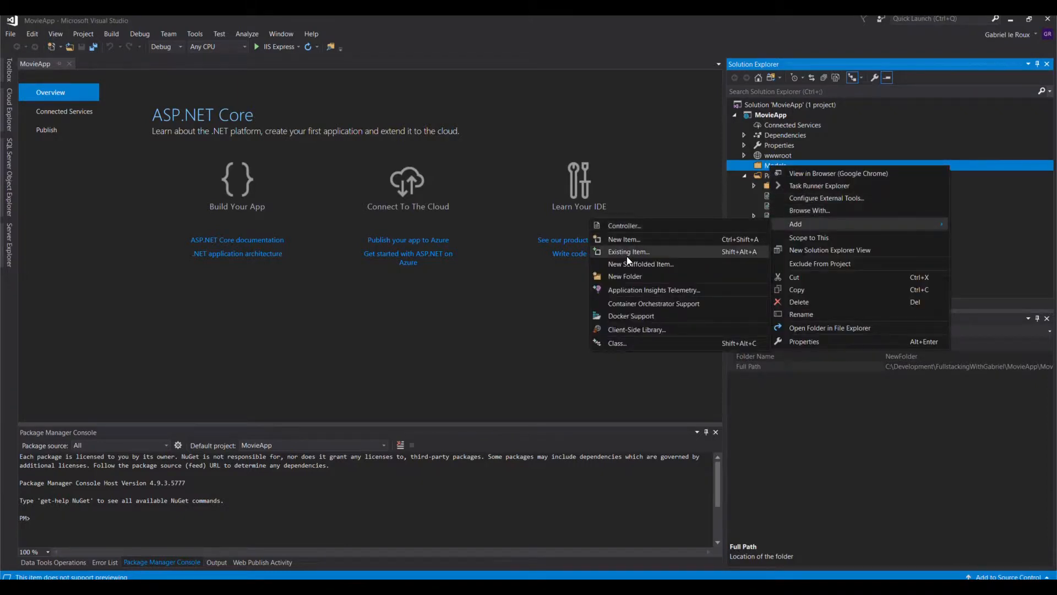
left_click(619, 242)
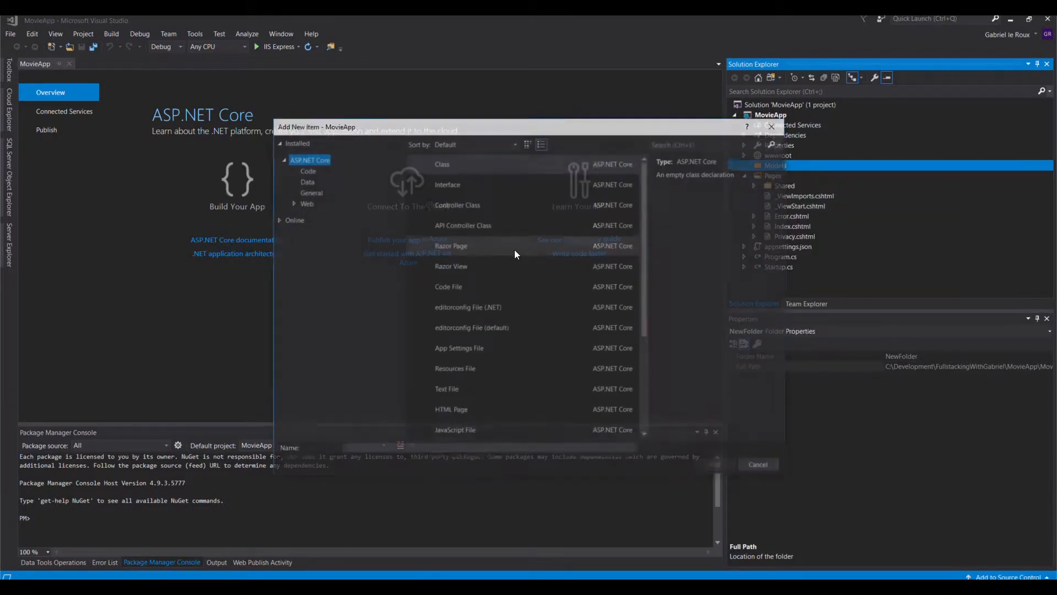
left_click(378, 449)
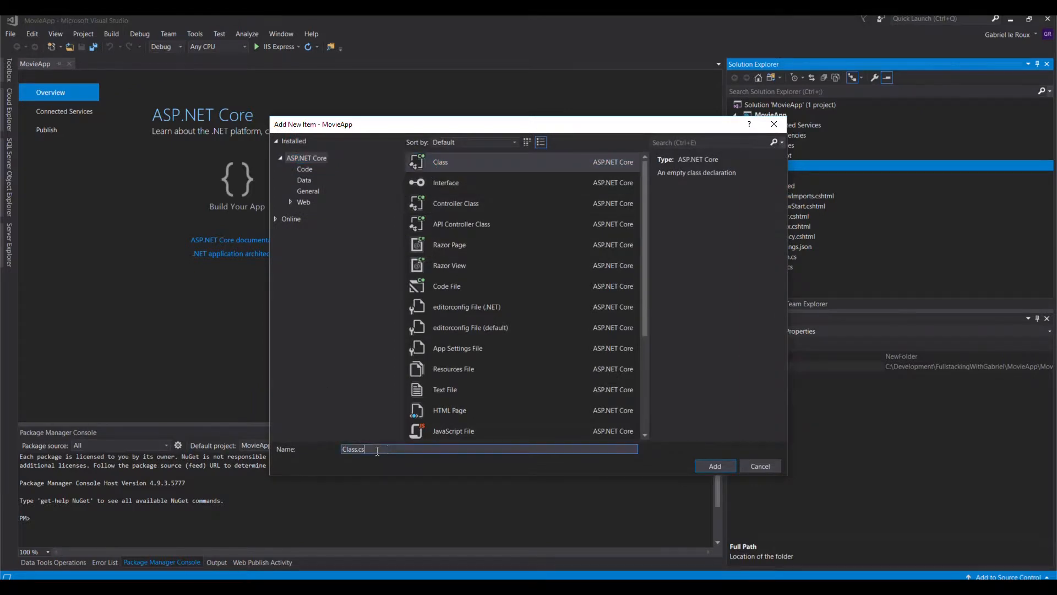
type("Movie")
left_click(712, 466)
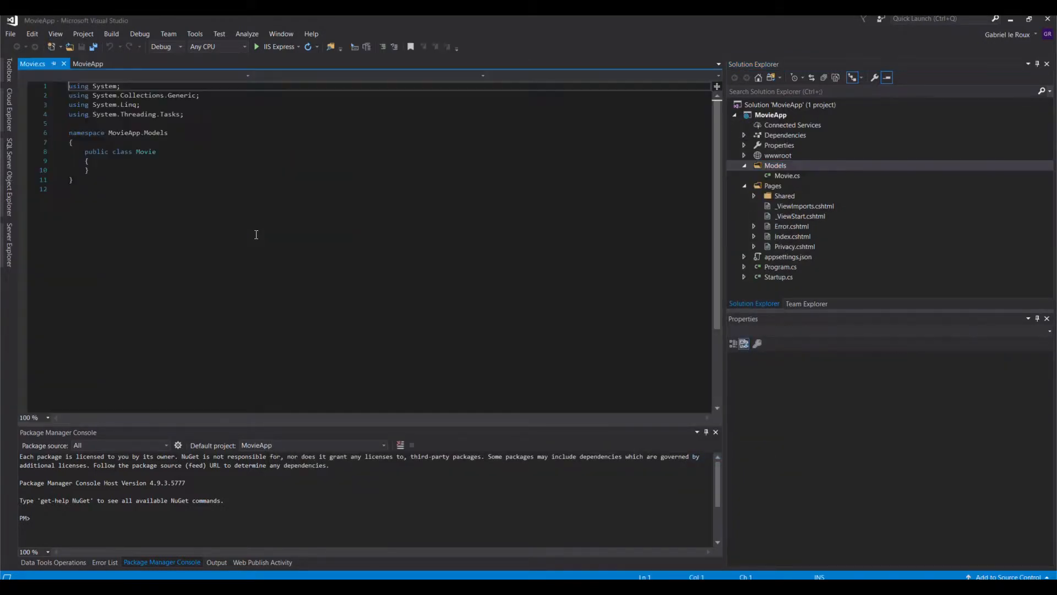
Define the Movie class with ID, Title, date-typed ReleaseDate, Genre and decimal Price properties, and import System.ComponentModel.DataAnnotations for the DataType attribute.
left_click_drag(82, 152, 115, 173)
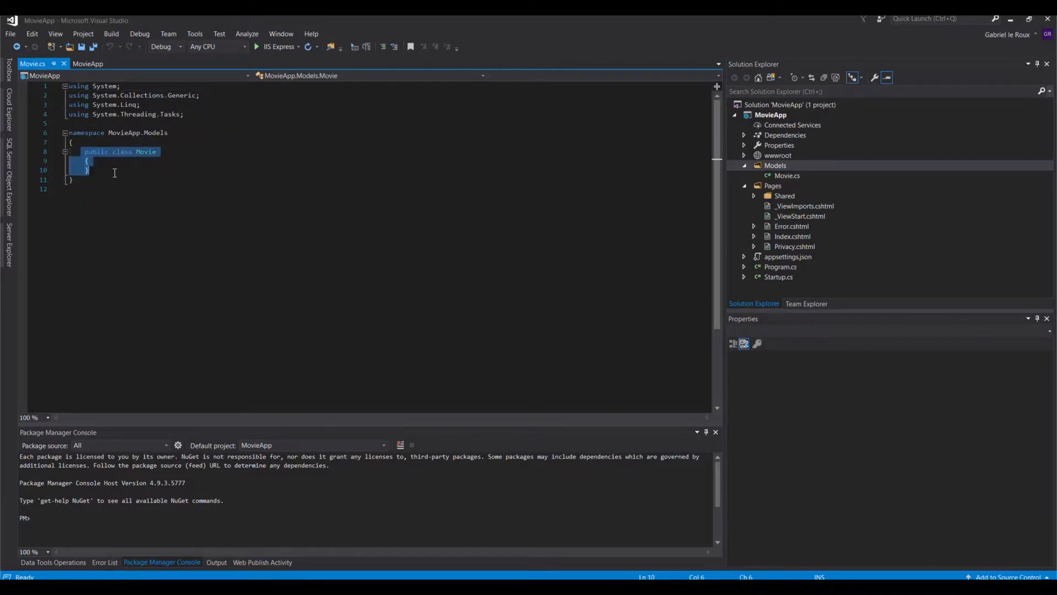
type("public class Movie     {         public int ID { get; set; }         public string Title { get; set; }          [DataType(DataType.Date)]         public DateTime ReleaseDate { get; set; }         public string Genre { get; set; }         public decimal Price { get; set; }     }")
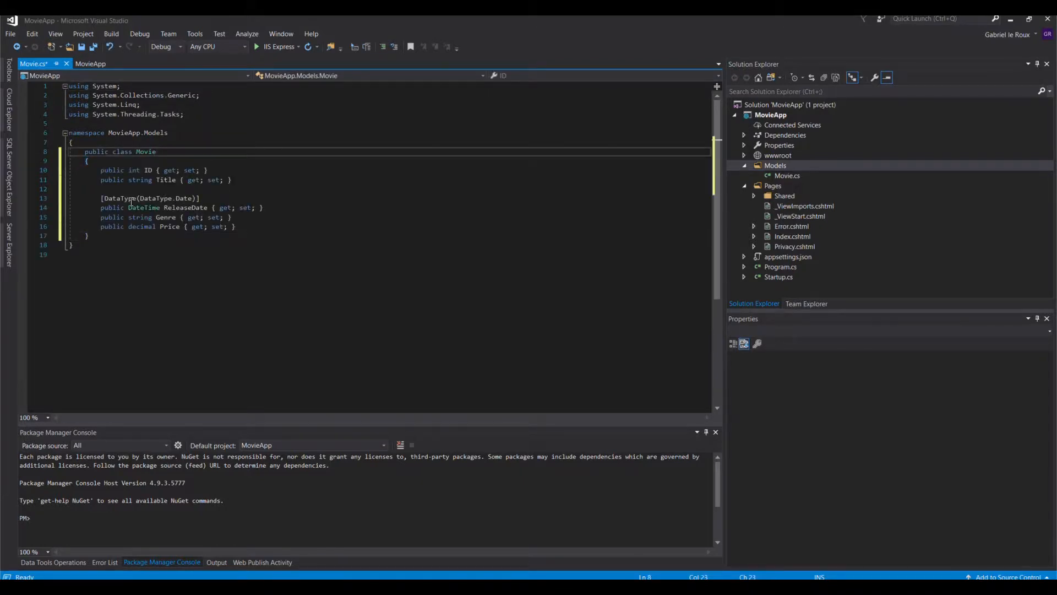
left_click(123, 192)
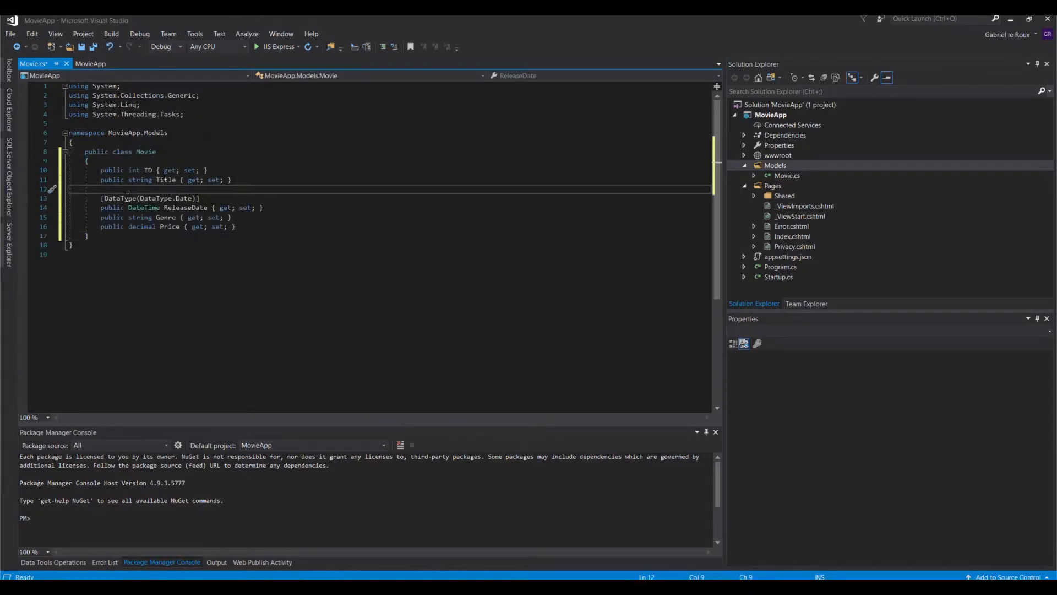
mouse_move(123, 199)
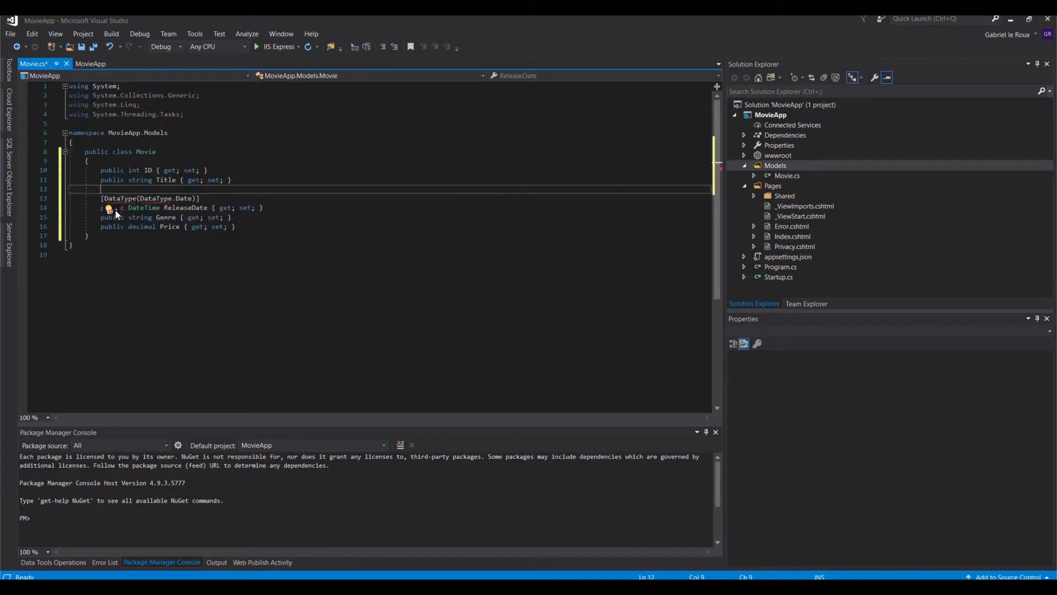
left_click(118, 217)
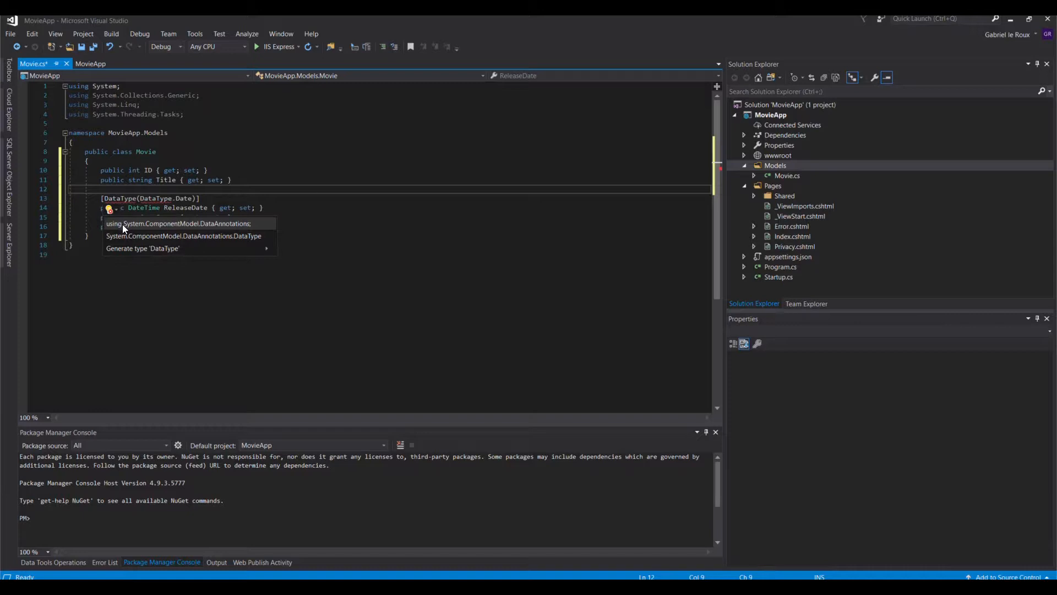
left_click(124, 224)
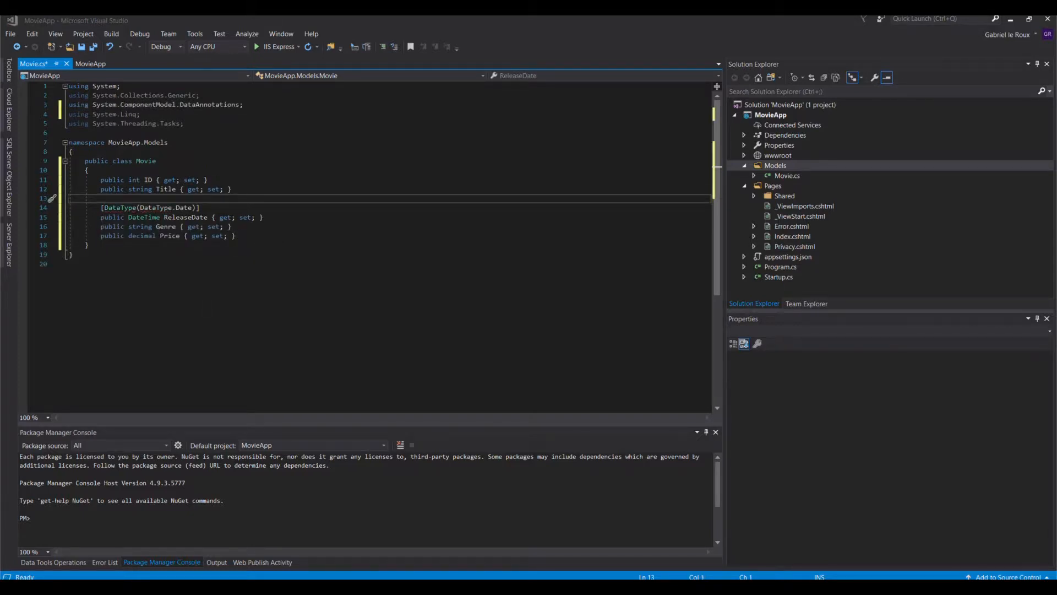
left_click(224, 267)
Add a new folder named Movies inside the Pages folder.
left_click(750, 164)
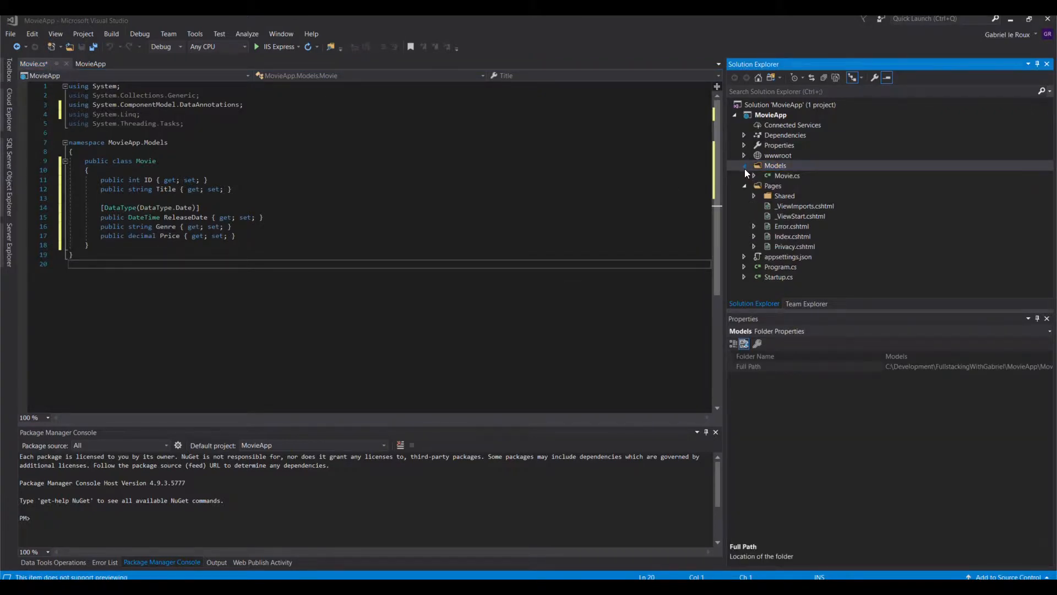
left_click(771, 187)
right_click(771, 187)
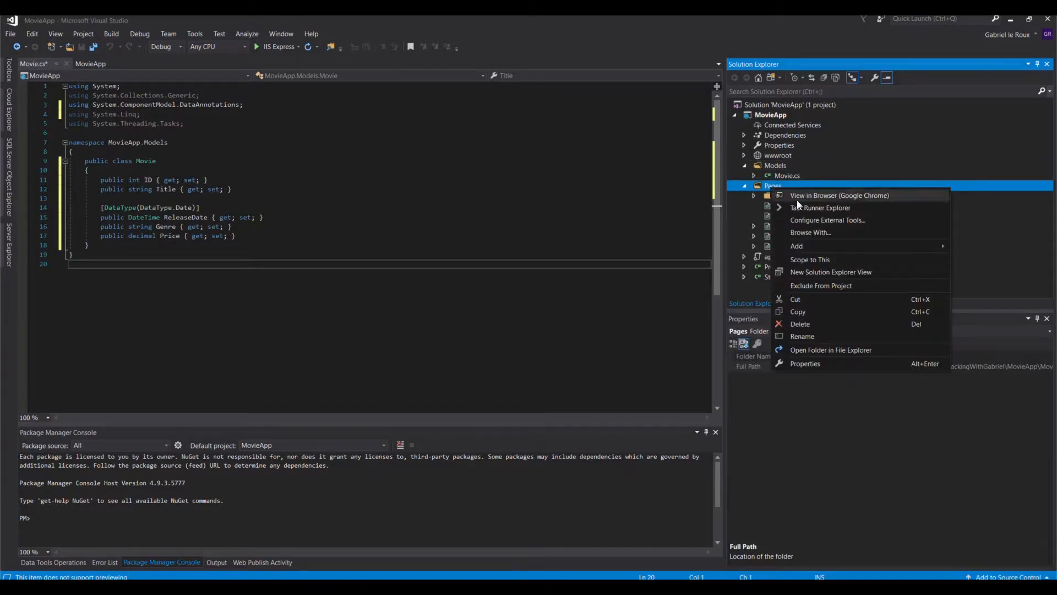
mouse_move(815, 244)
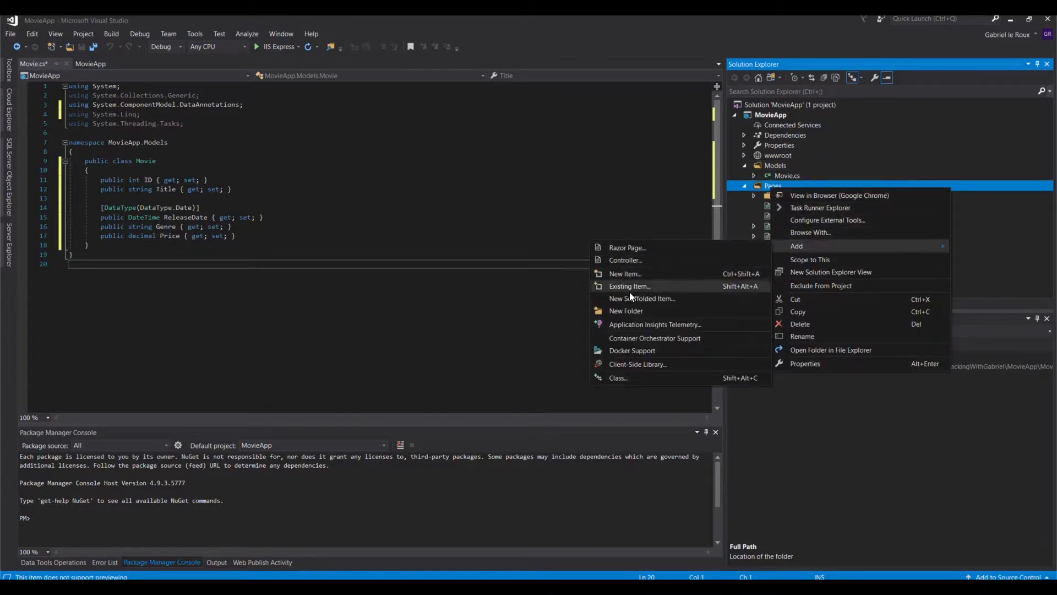
left_click(632, 312)
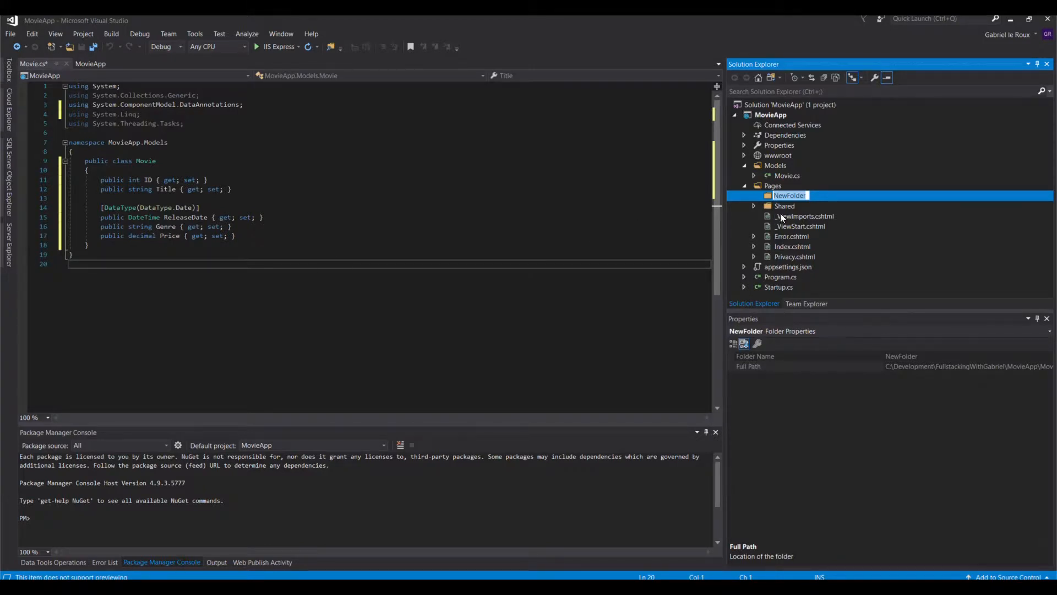
left_click(775, 197)
double_click(775, 197)
type("MOvies")
left_click(783, 195)
key("BackSpace")
type("o")
Add a new scaffolded item of type Razor Pages using Entity Framework (CRUD) to the Movies folder.
right_click(774, 197)
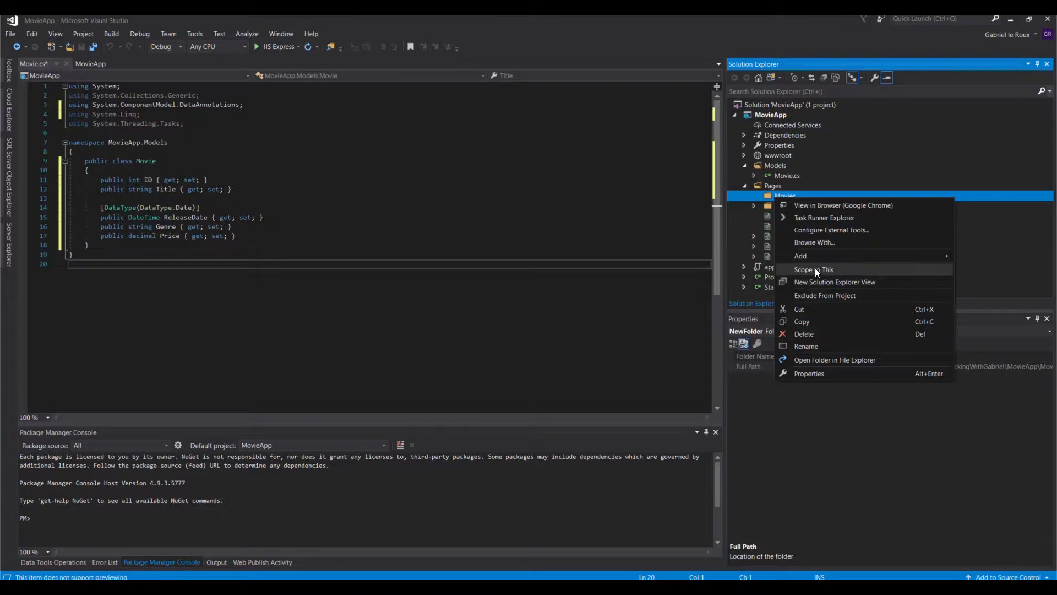
mouse_move(811, 259)
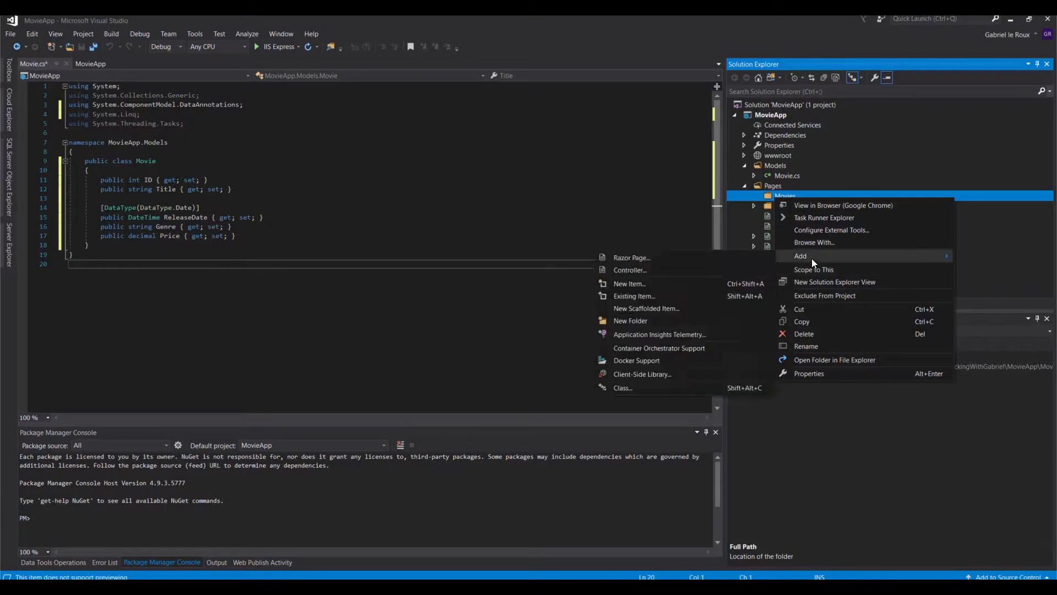
left_click(649, 310)
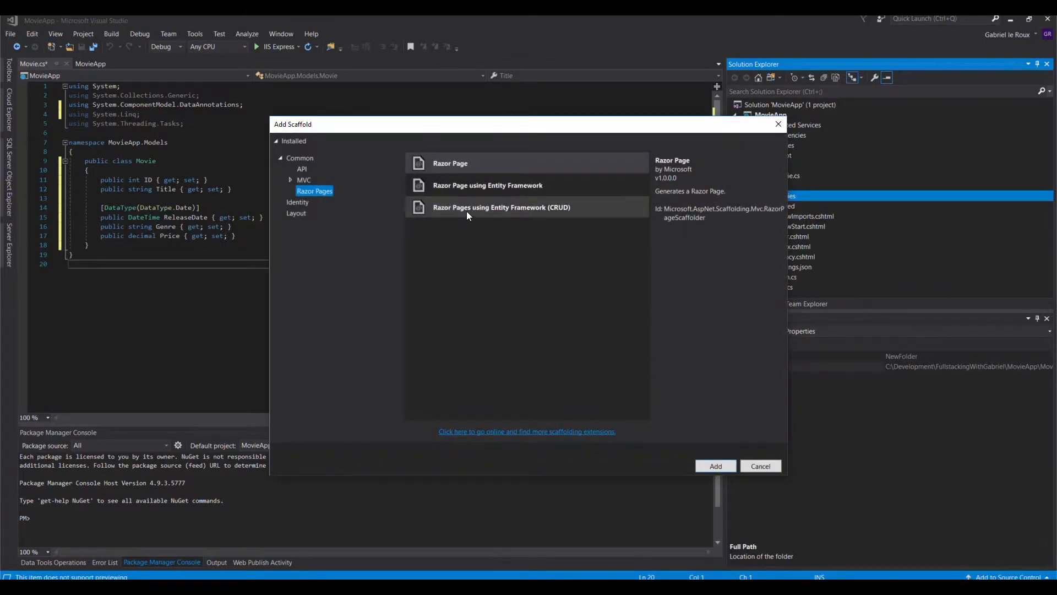
left_click(534, 208)
left_click(716, 466)
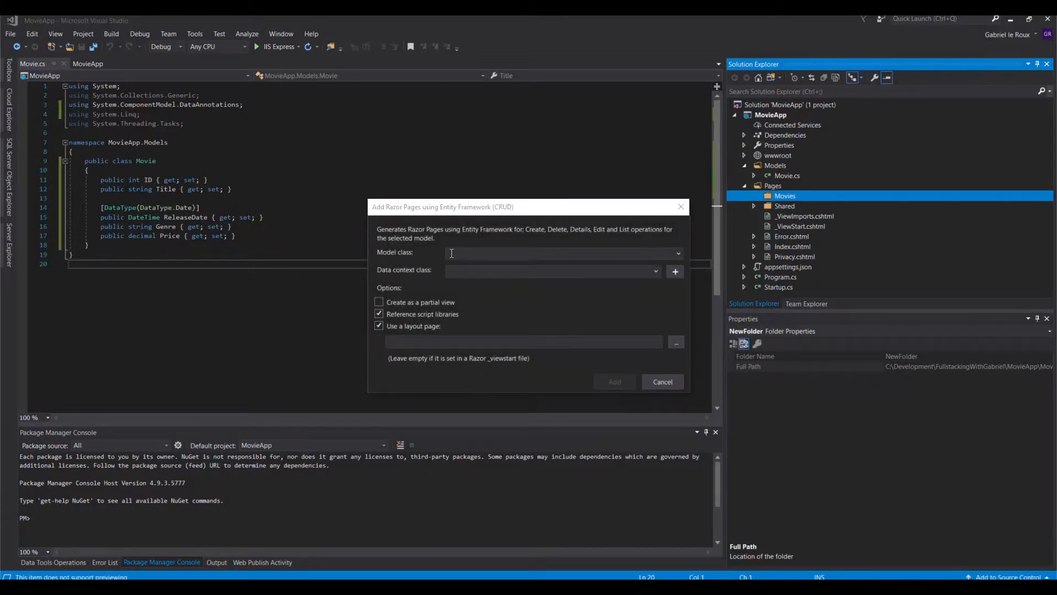
Generate the CRUD pages with model class Movie (MovieApp.Models) and a new data context class named MovieAppContext.
left_click(498, 253)
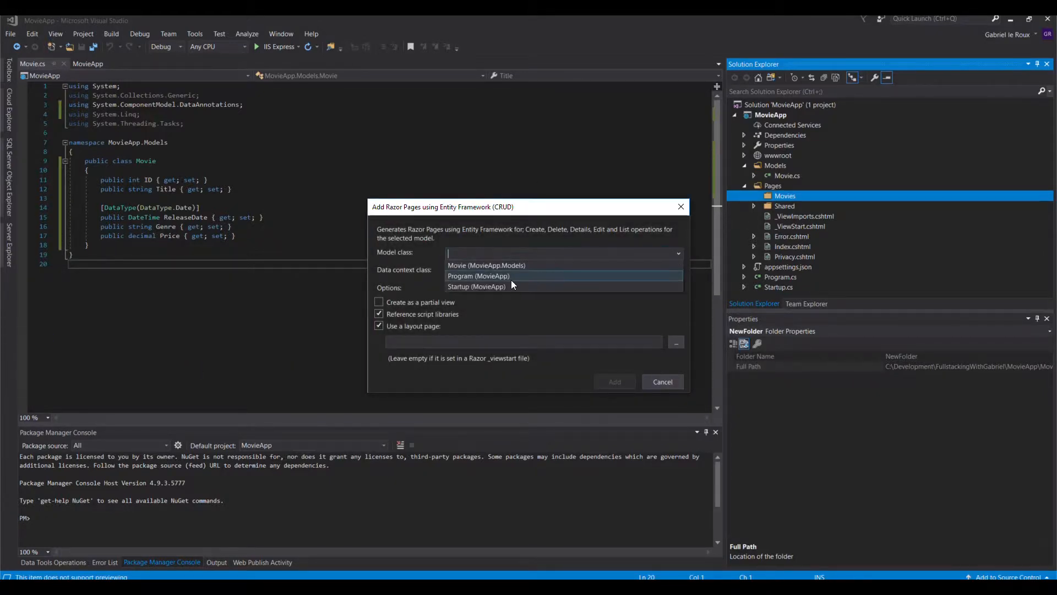
left_click(501, 266)
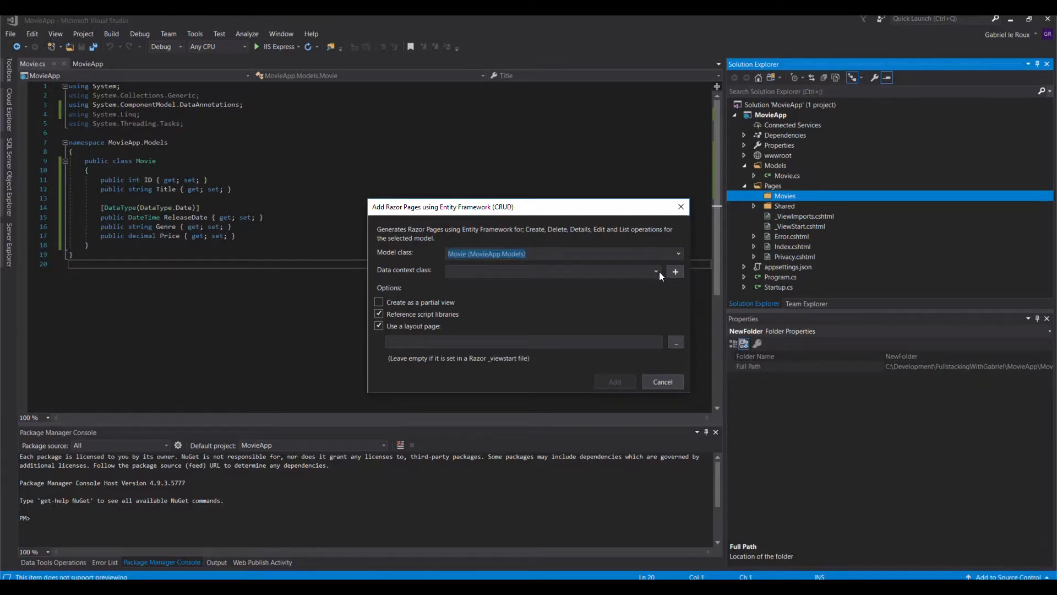
left_click(675, 272)
left_click(520, 297)
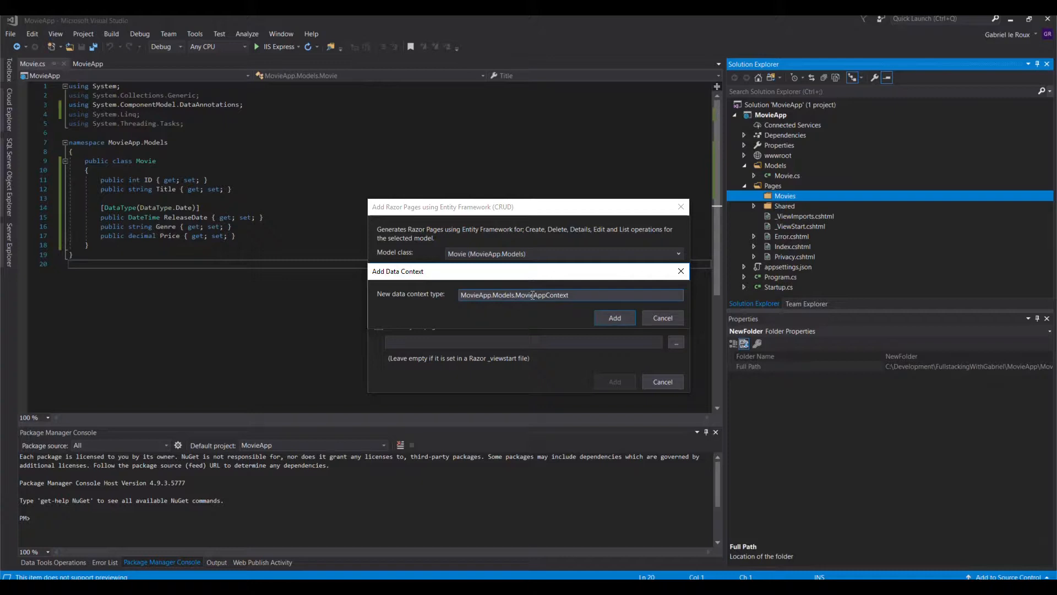
left_click_drag(514, 296, 459, 297)
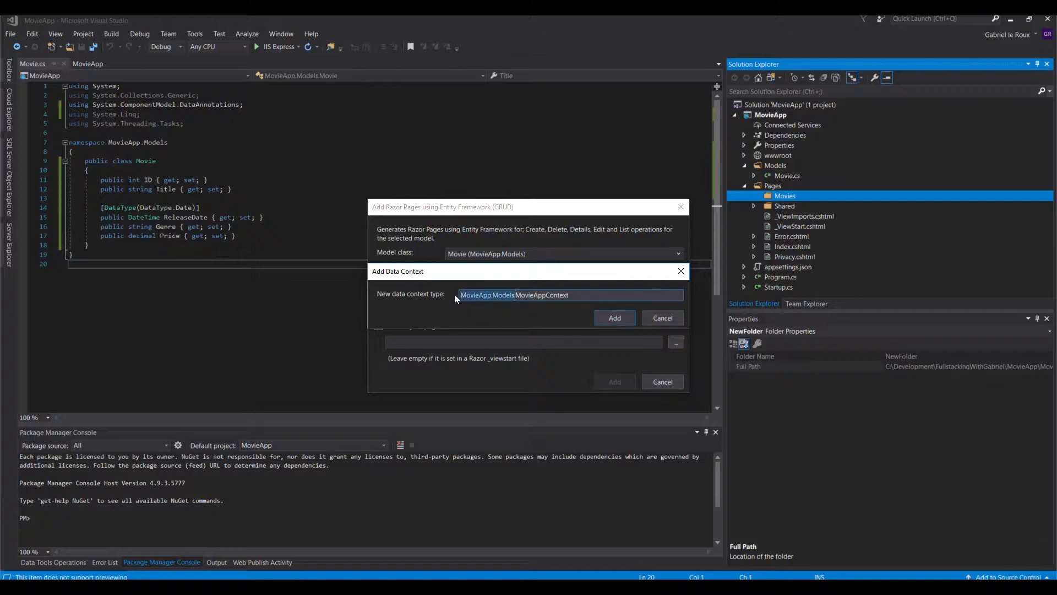
key("BackSpace")
left_click(611, 318)
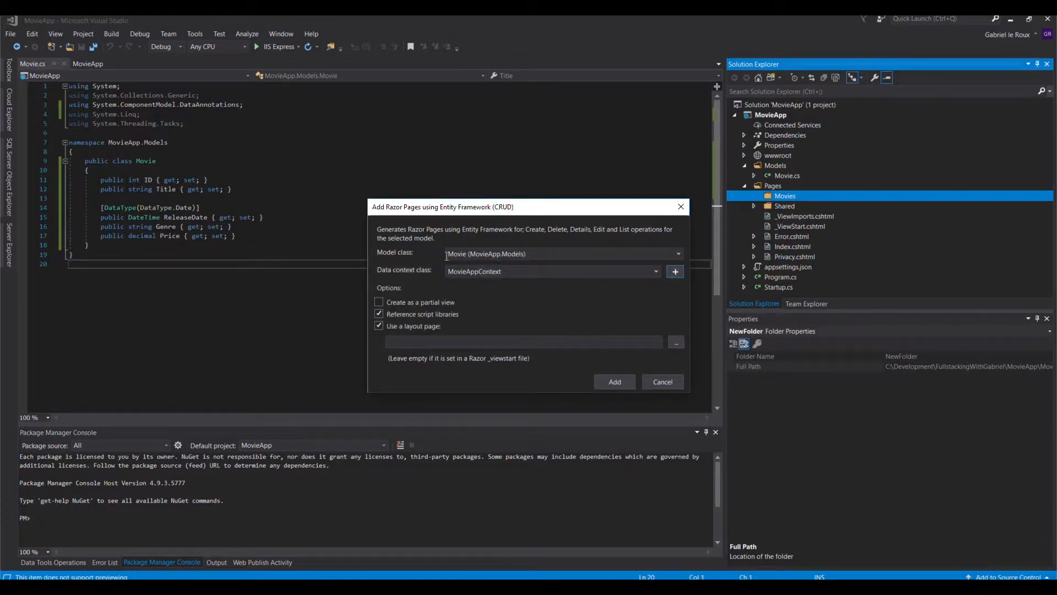
left_click(607, 384)
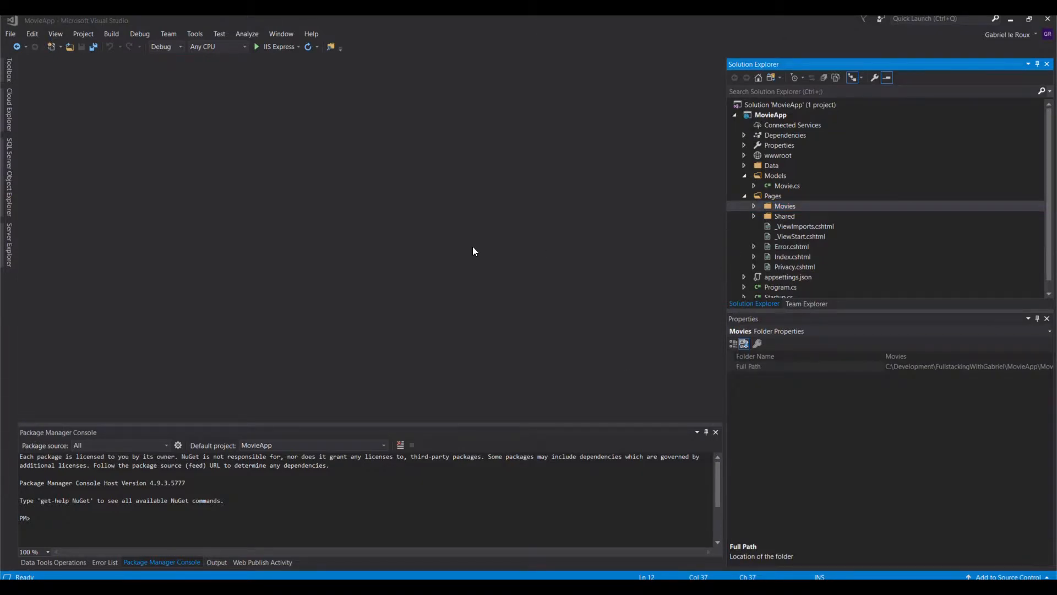
Look through the scaffolded Create, Delete, Details and Index pages and their code-behind files in the Movies folder.
left_click(754, 206)
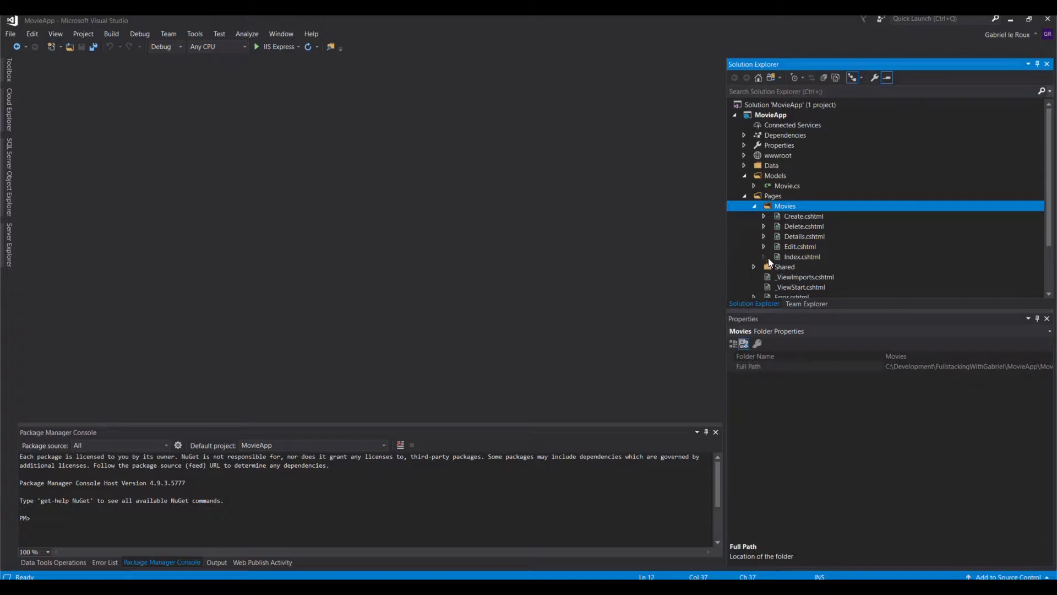
left_click(764, 216)
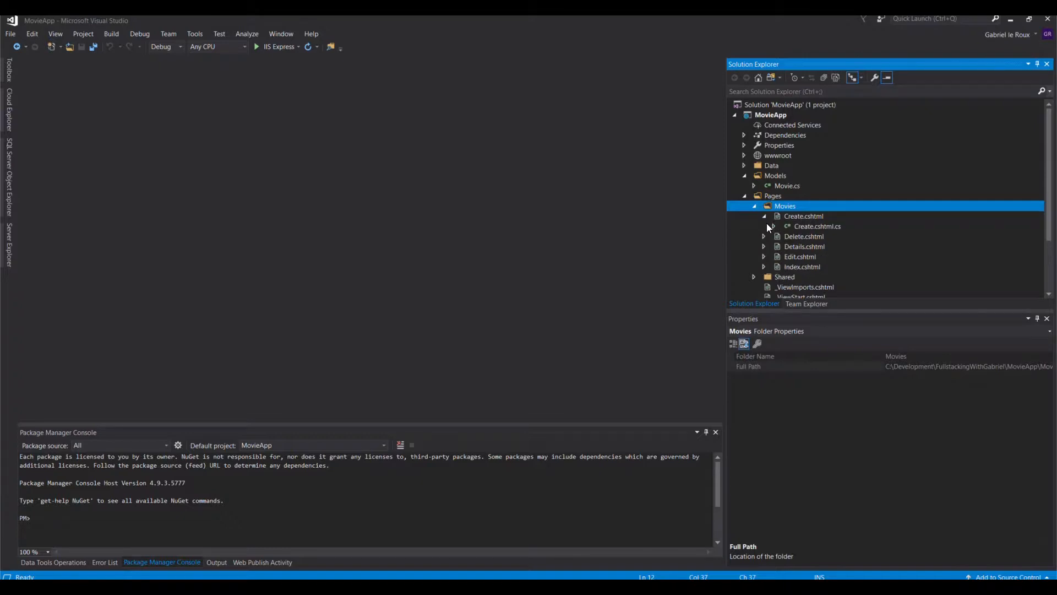
left_click(765, 237)
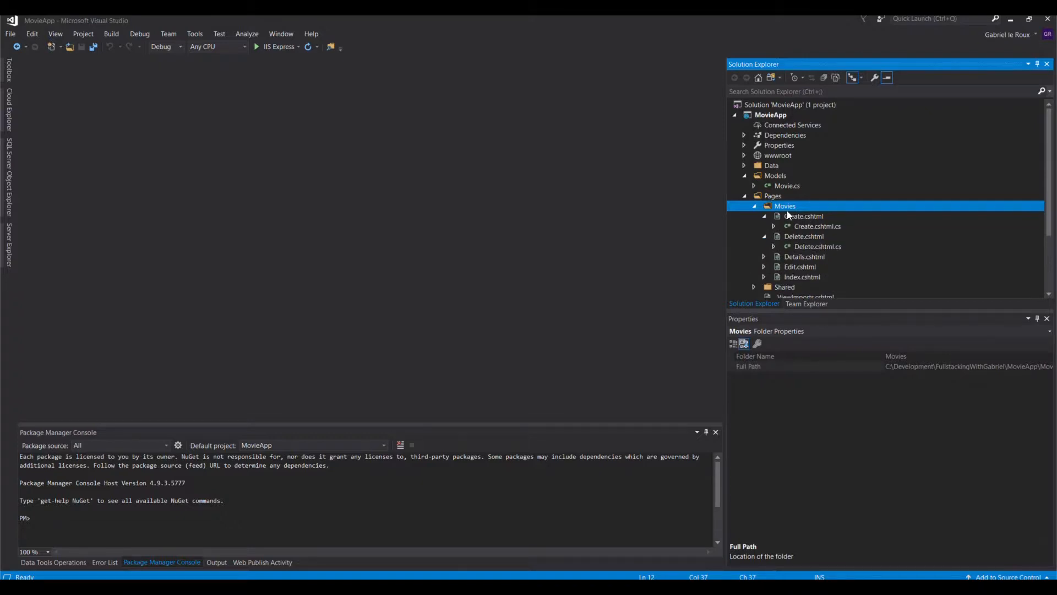
left_click(765, 257)
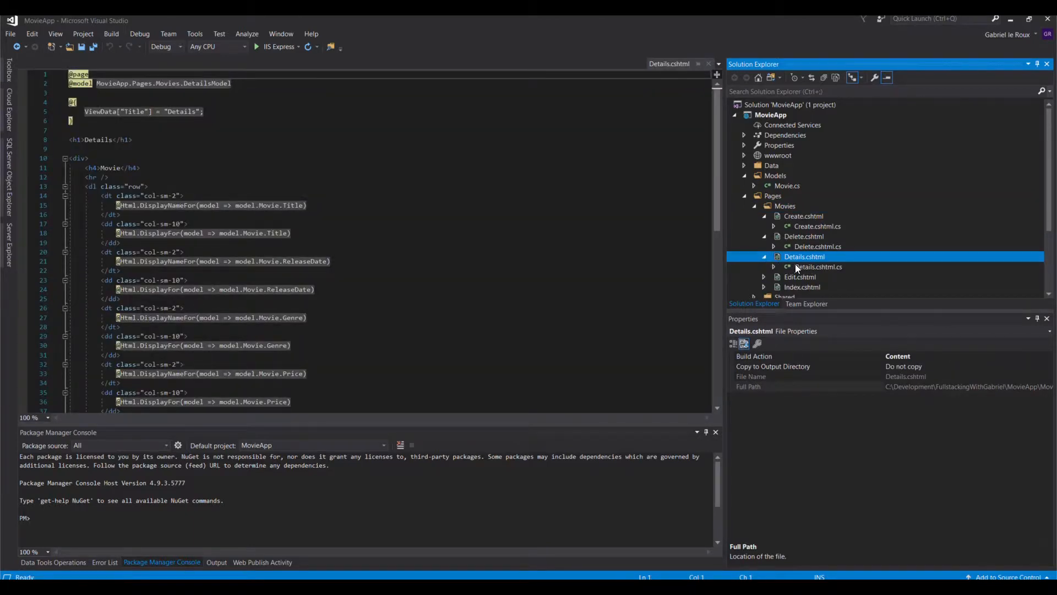
left_click(764, 216)
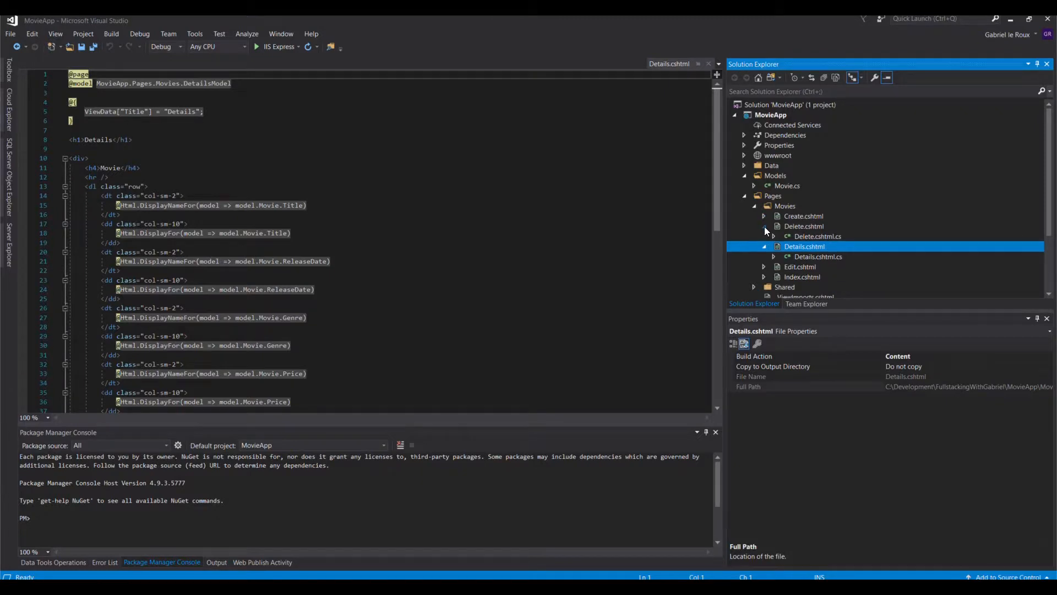
left_click(764, 226)
left_click(765, 236)
left_click(764, 256)
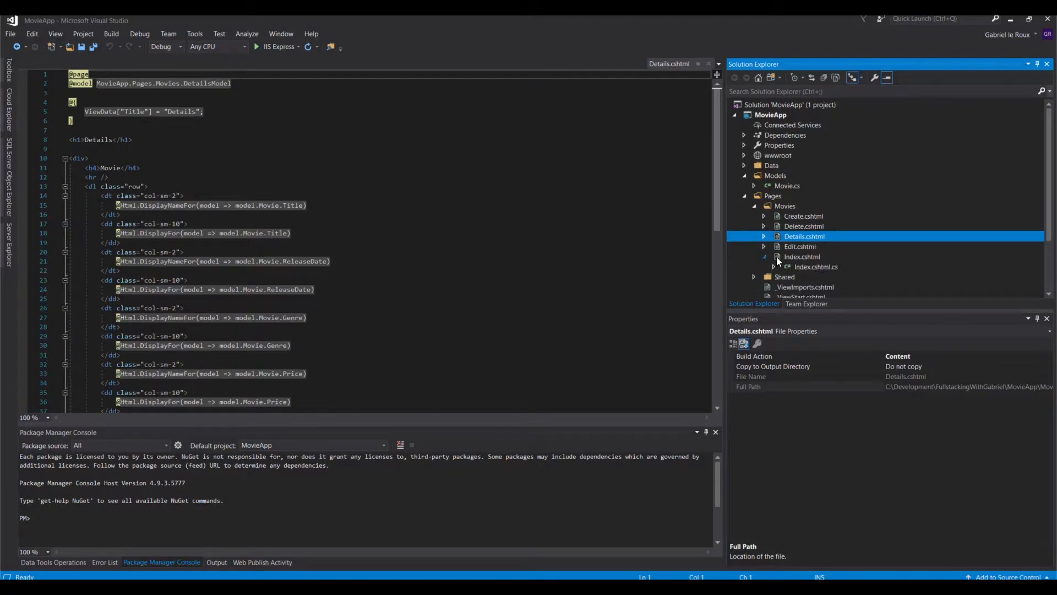
View Index.cshtml.cs of the Movies pages and examine the IndexModel class and its PageModel base class.
left_click(782, 266)
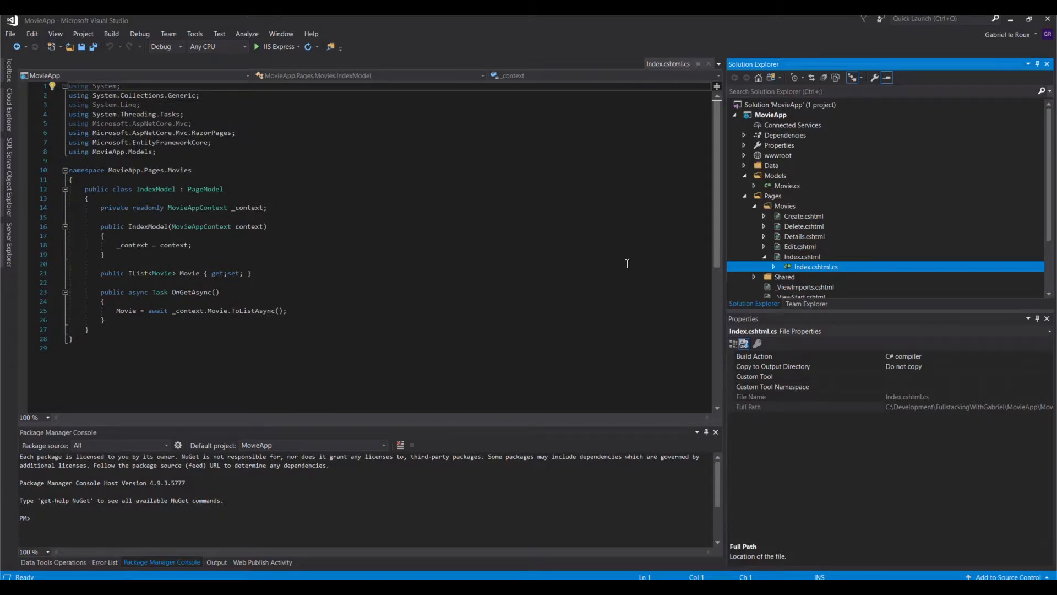
left_click(364, 264)
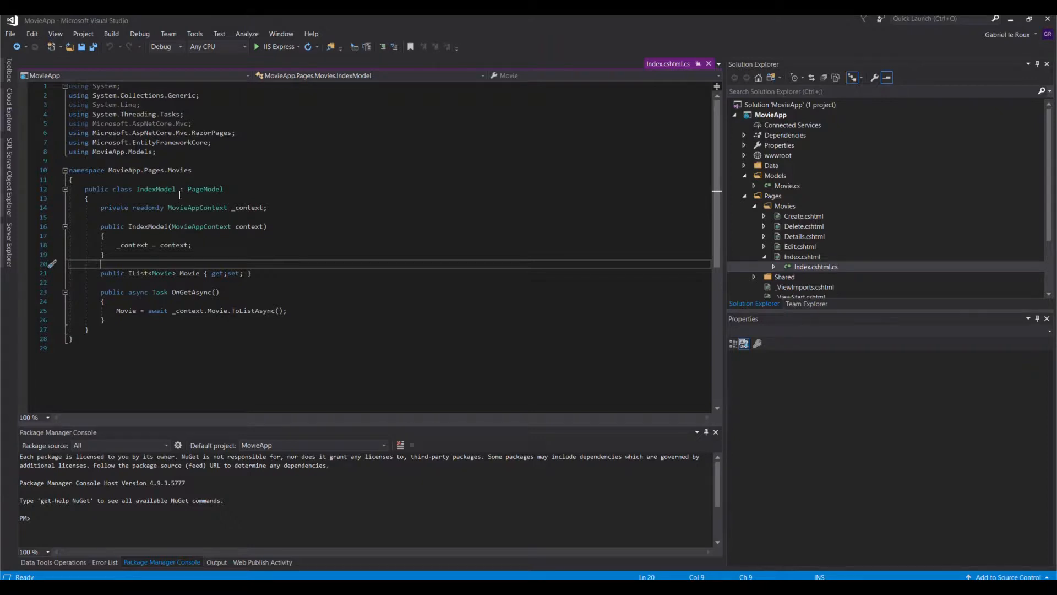
mouse_move(198, 188)
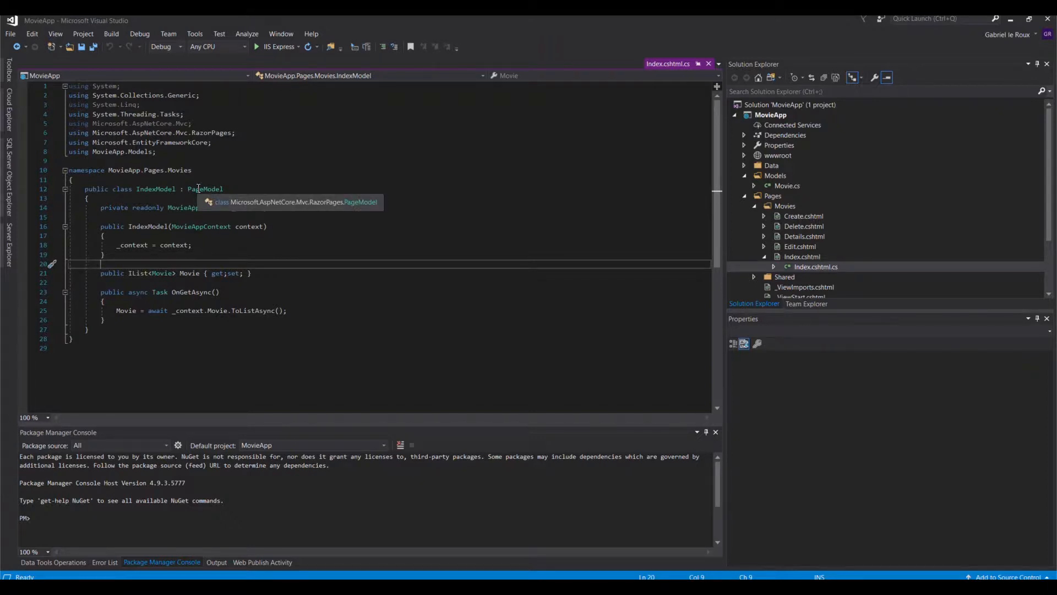
left_click(193, 195)
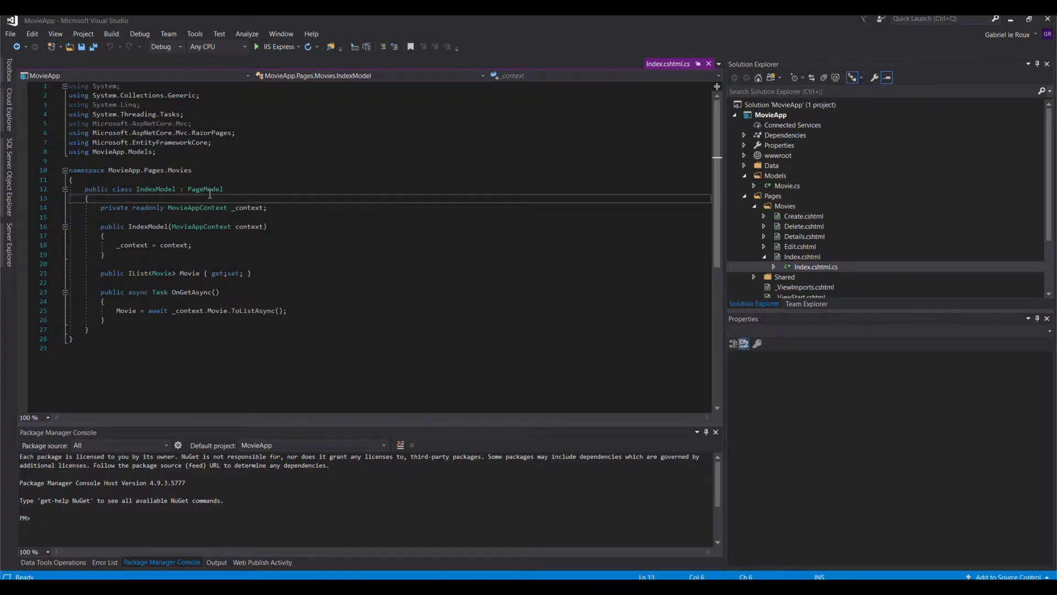
Add a public string property Title with get and set accessors at the top of the IndexModel class.
mouse_move(209, 192)
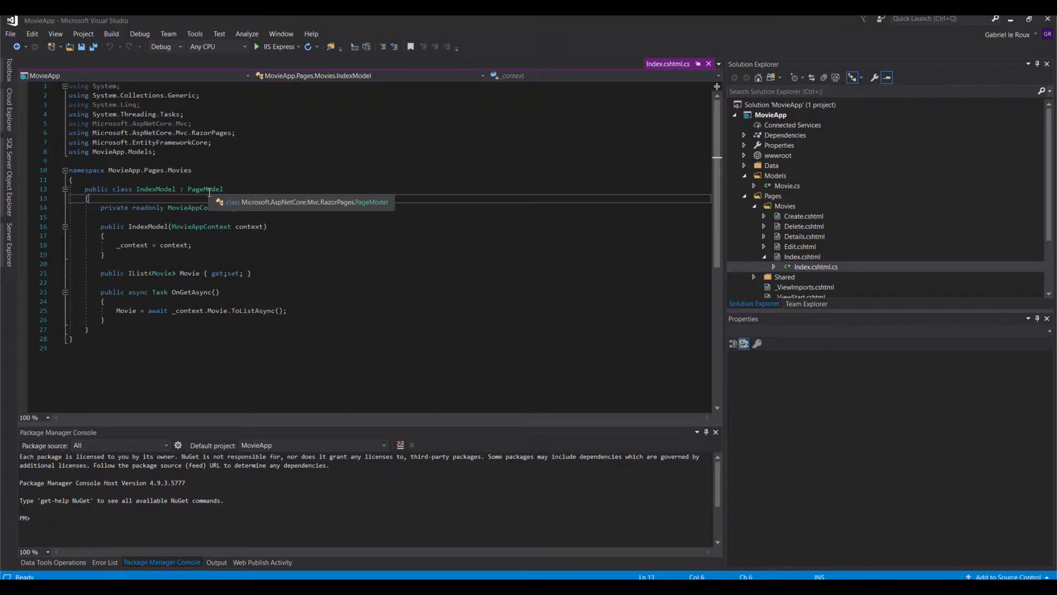
left_click(199, 190)
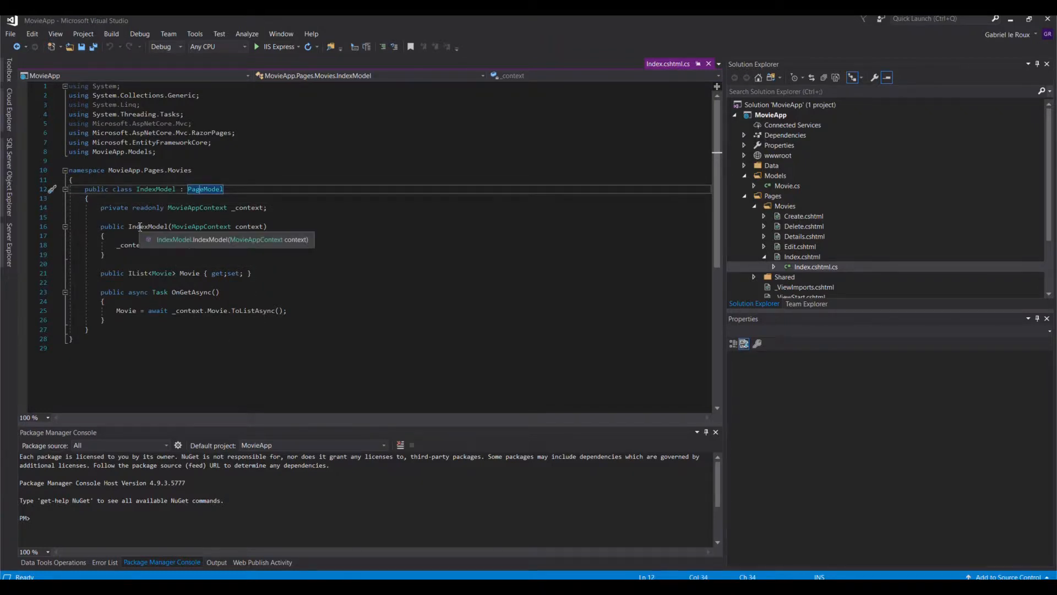
left_click(107, 198)
key("Return")
key("Return")
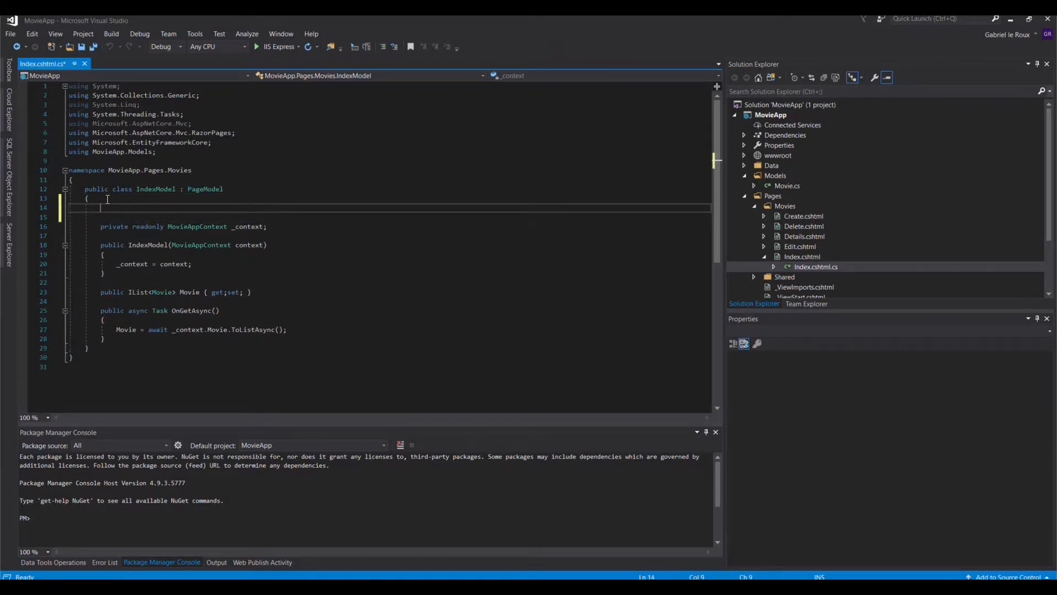
key("Up")
key("Return")
type("st")
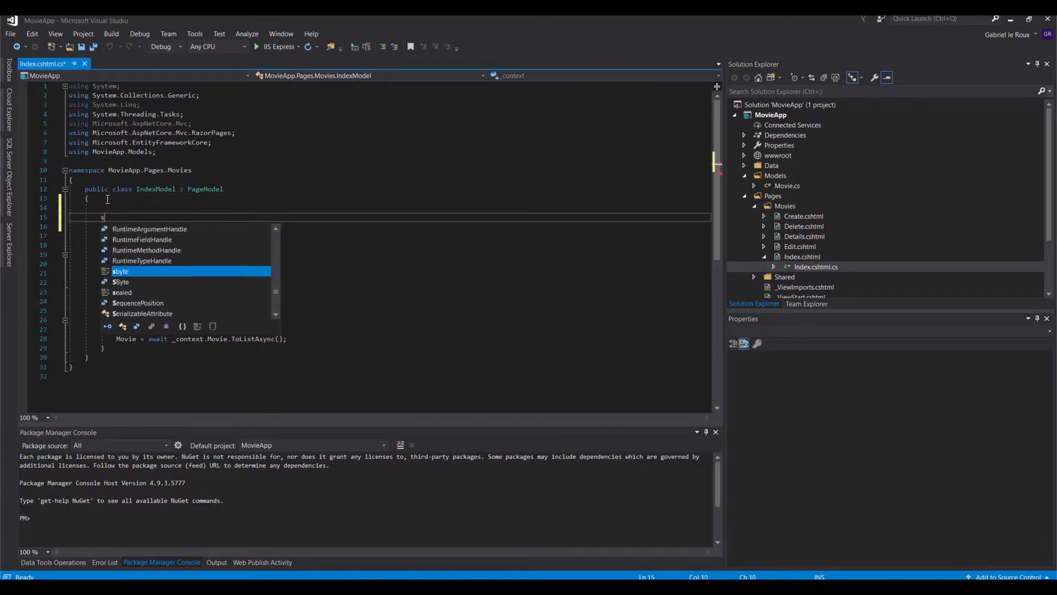
key("BackSpace")
key("BackSpace")
type("public ")
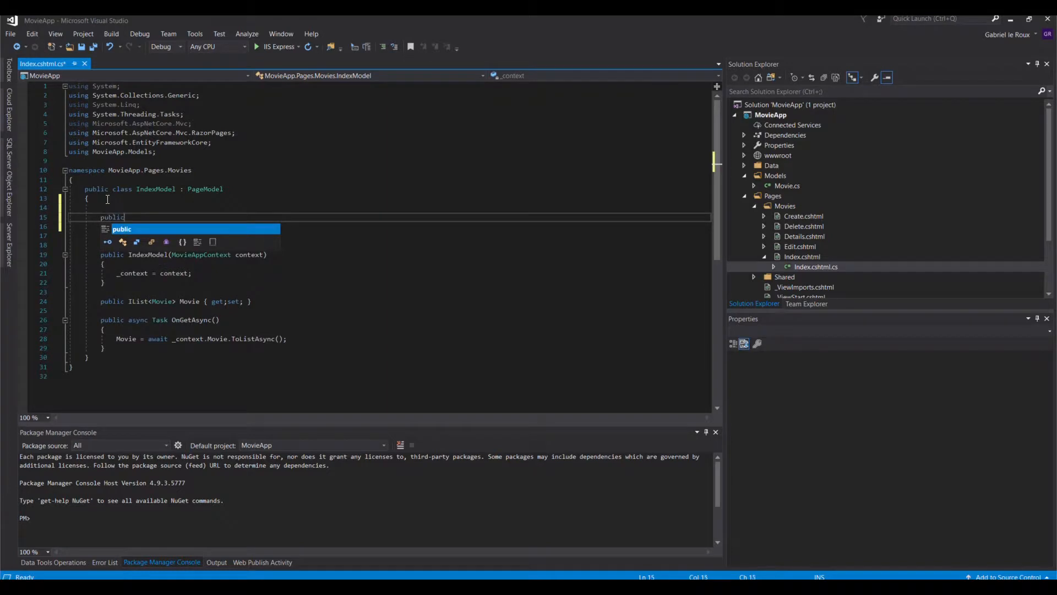
type("Title")
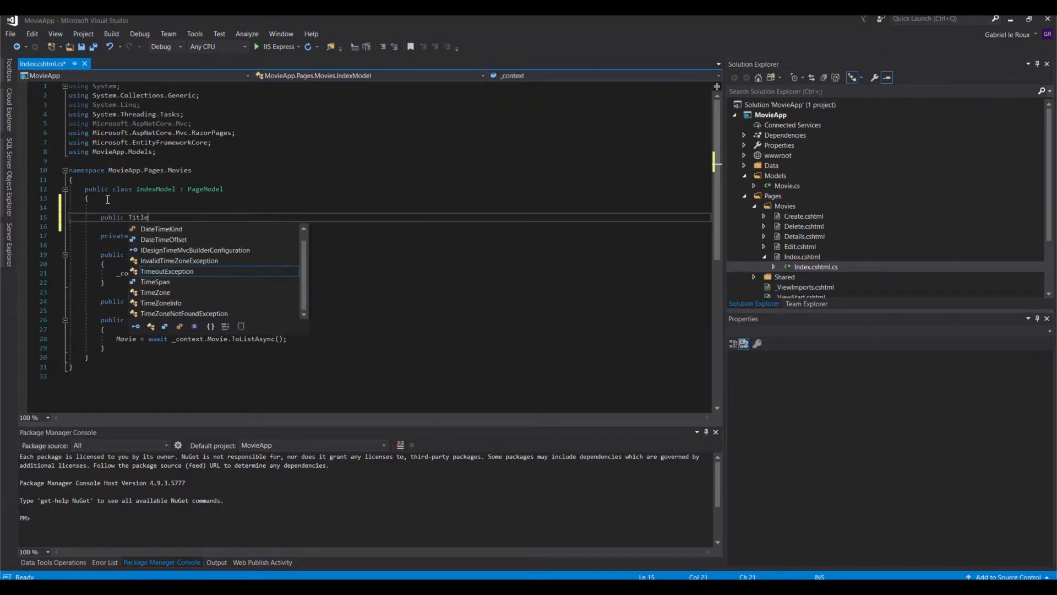
key("ctrl+Left")
type("string")
key("End")
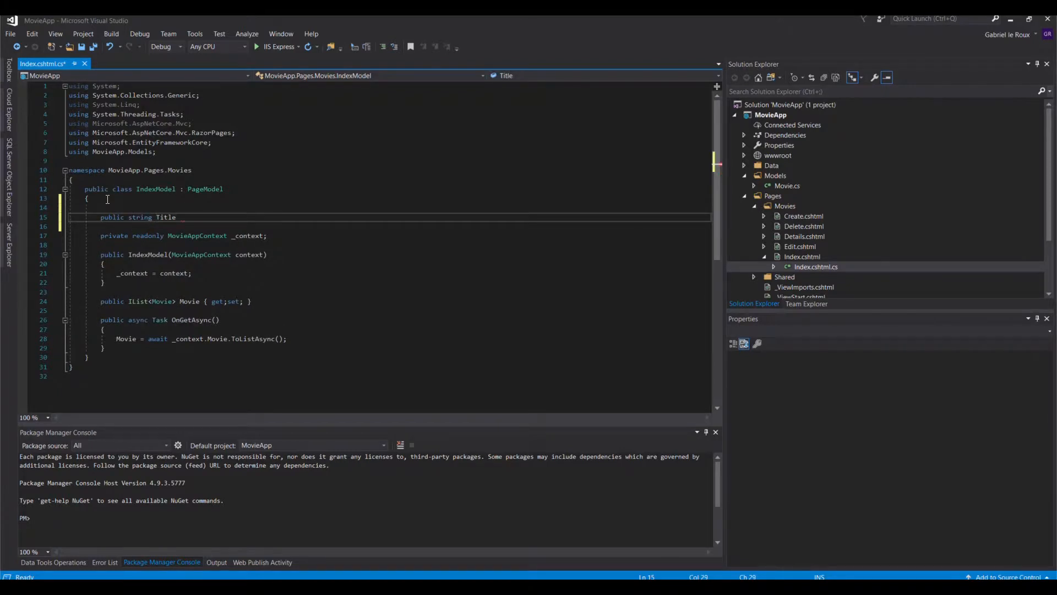
type("{ get")
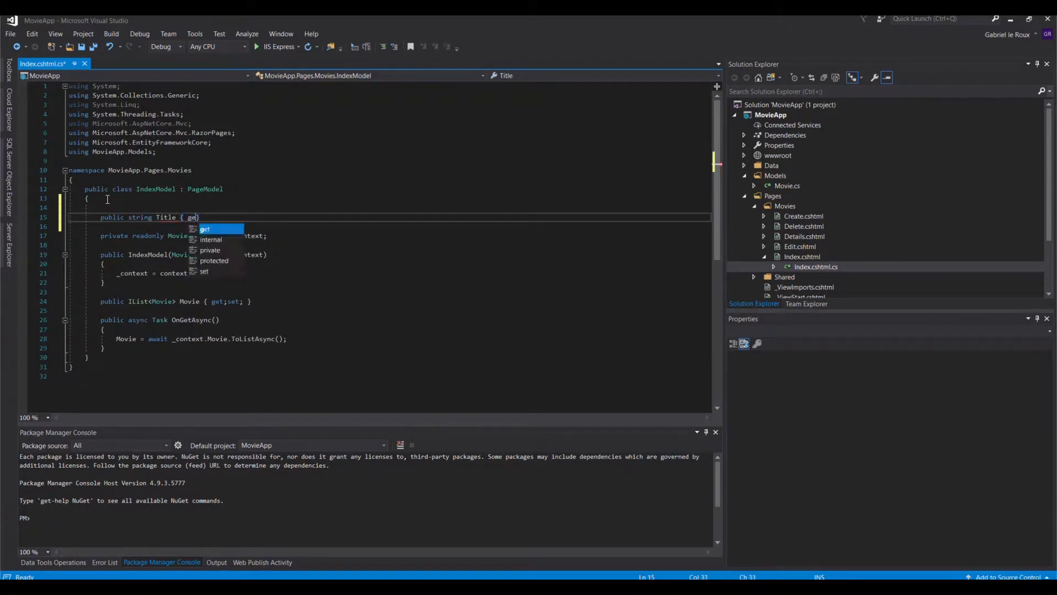
type("; set;")
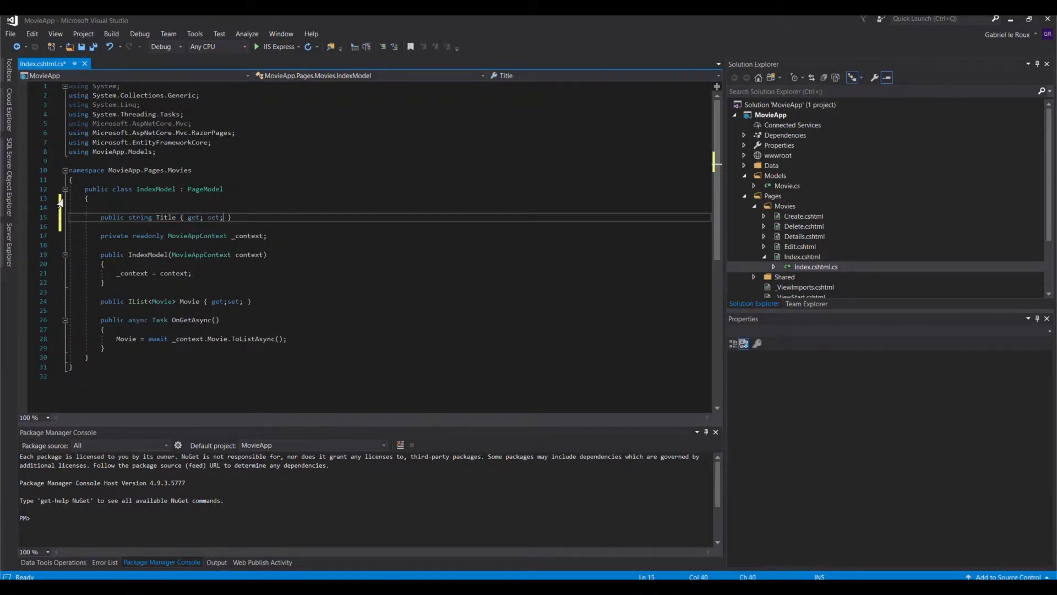
Delete the Title property line from the IndexModel class.
left_click(160, 220)
left_click_drag(100, 219, 220, 219)
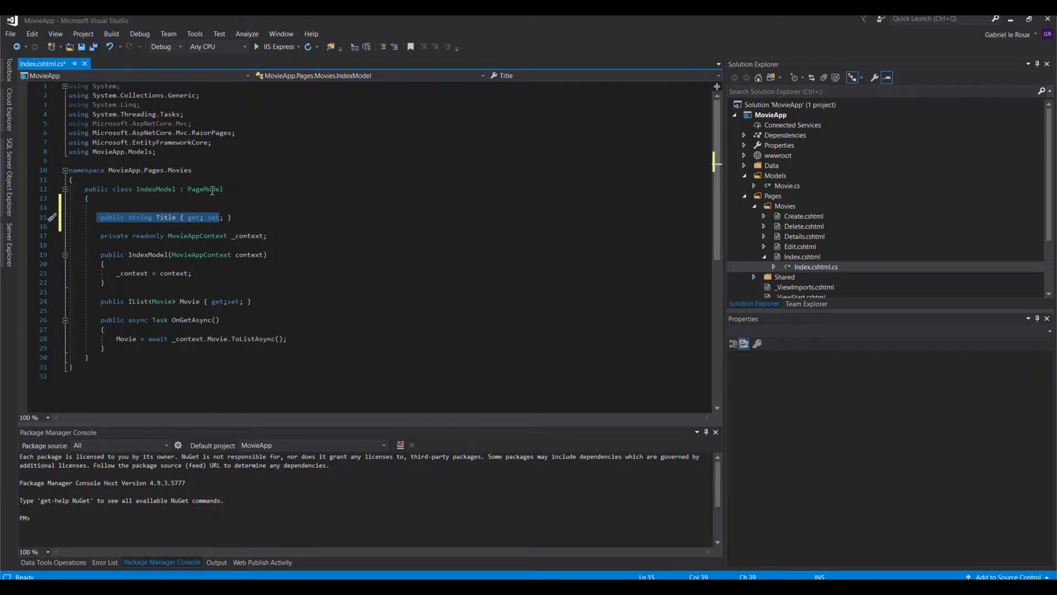
mouse_move(205, 192)
left_click(241, 218)
key("shift+Home")
key("BackSpace")
left_click_drag(117, 217, 73, 216)
key("BackSpace")
key("Delete")
key("Delete")
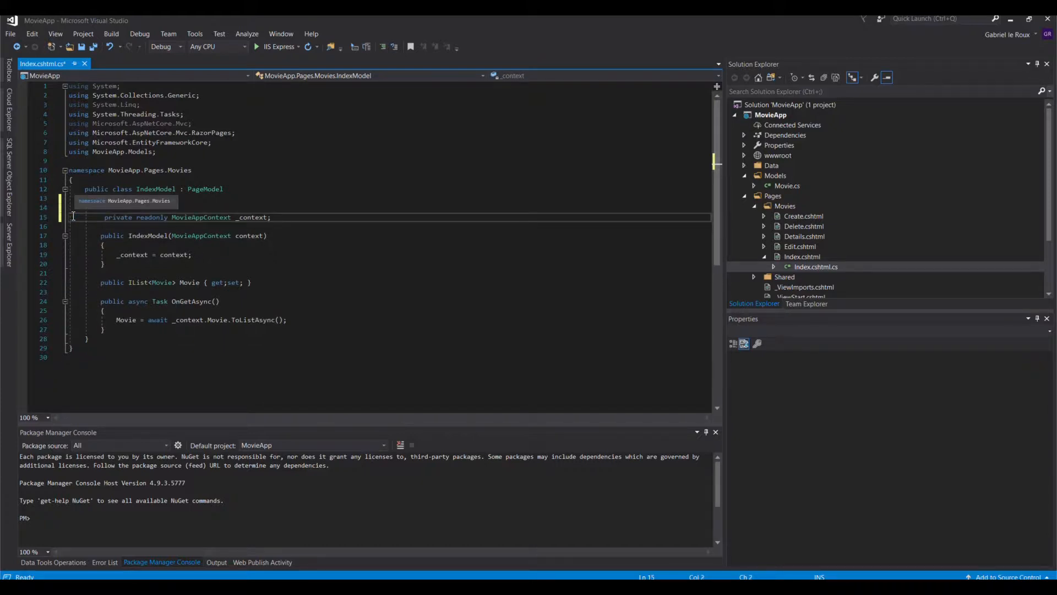
Run the MovieApp project in debug mode with IIS Express.
left_click(220, 301)
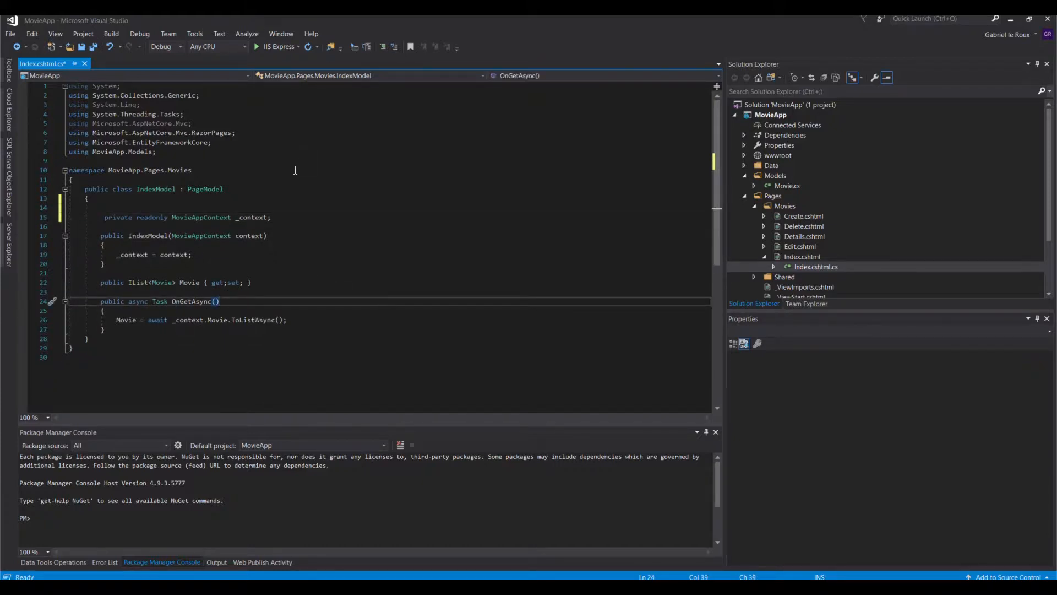
left_click(254, 46)
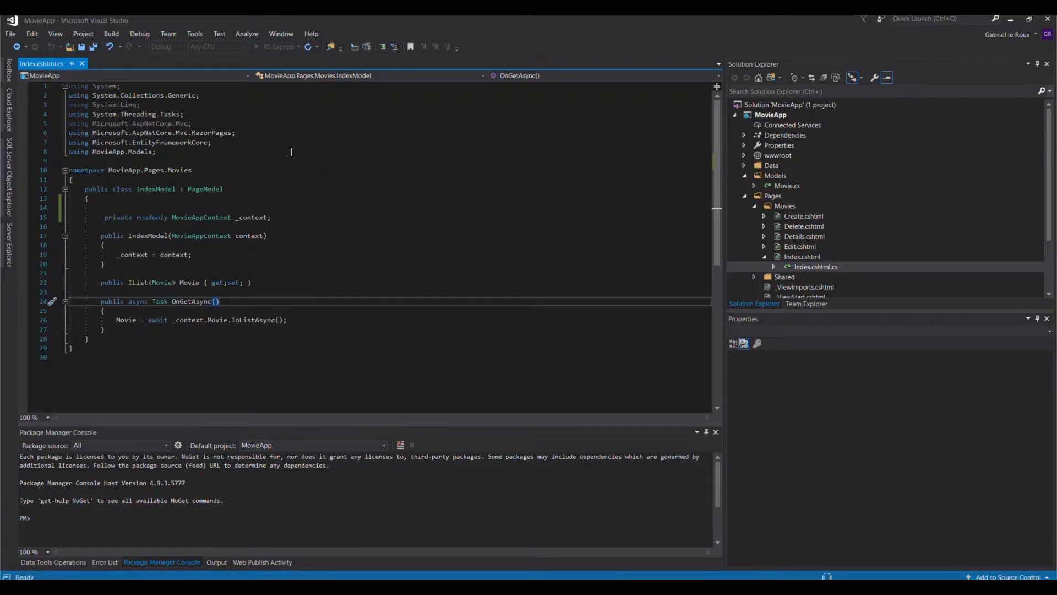
Examine the context assignment in the IndexModel constructor and the OnGetAsync method.
left_click(161, 264)
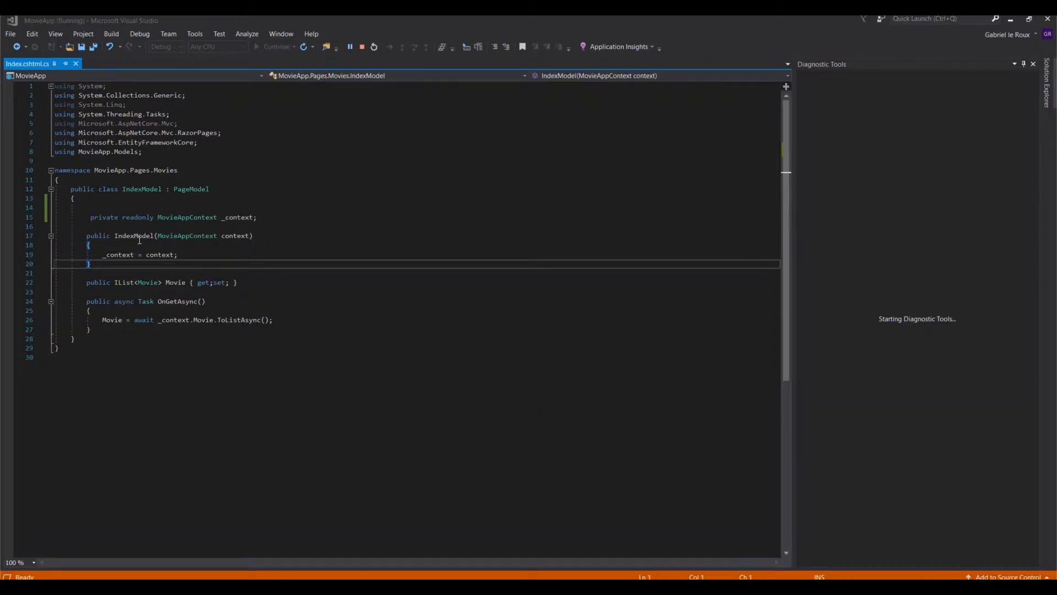
left_click_drag(99, 255, 174, 256)
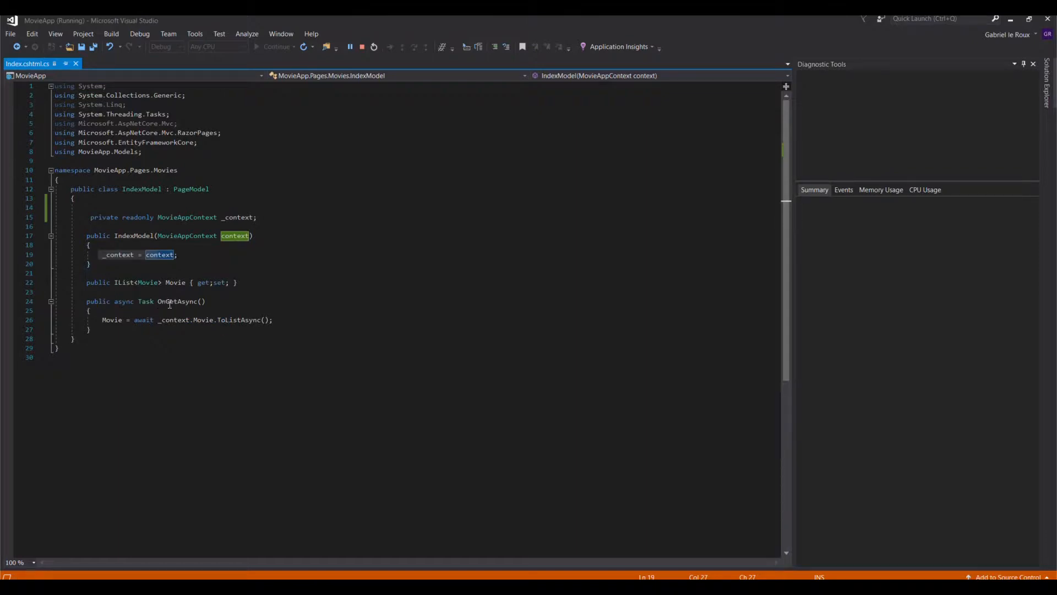
mouse_move(186, 303)
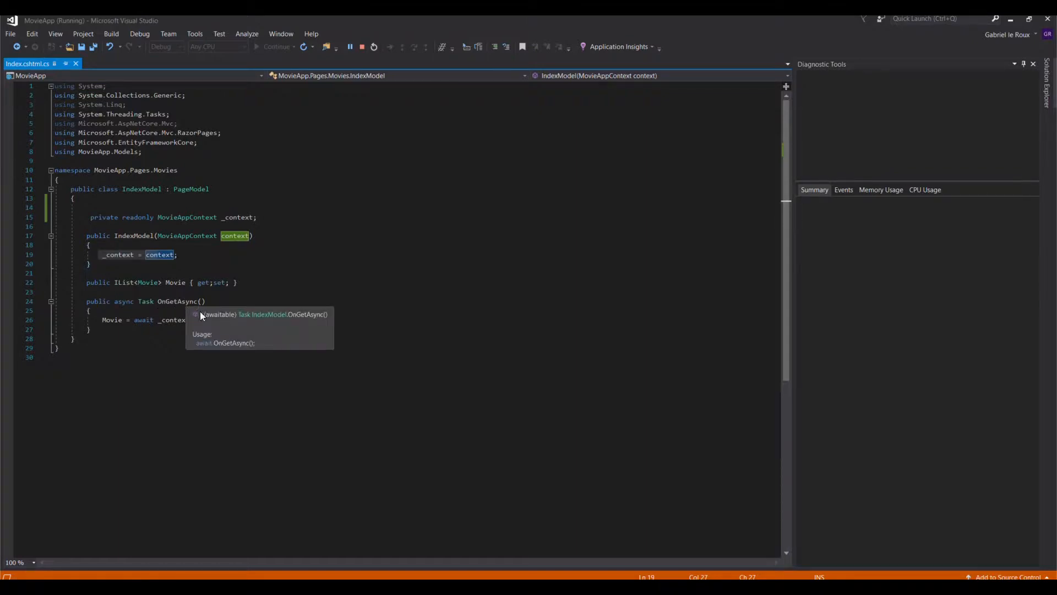
left_click(164, 302)
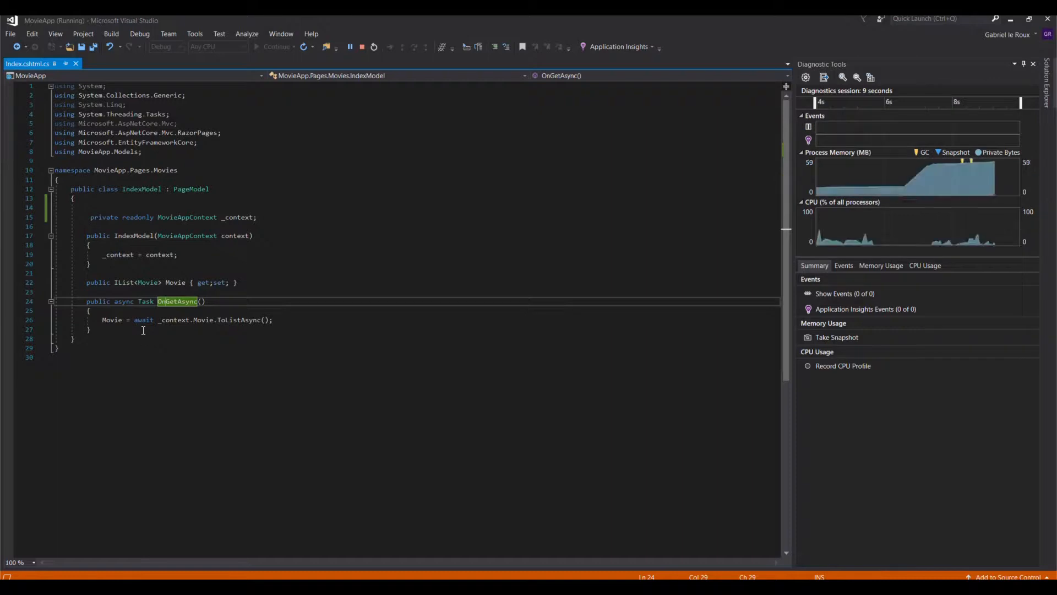
left_click(167, 338)
left_click_drag(83, 301, 91, 331)
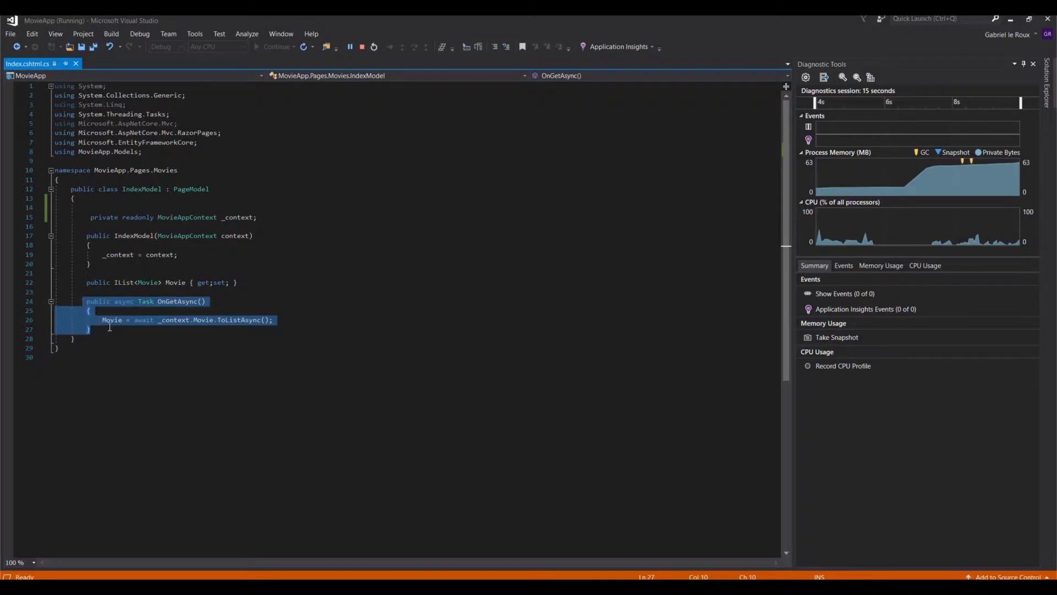
left_click(144, 328)
View the Home and Privacy pages of the running MovieApp site, and close the browser.
scroll(111, 341, "down", 1)
scroll(111, 340, "down", 2)
scroll(119, 344, "up", 3)
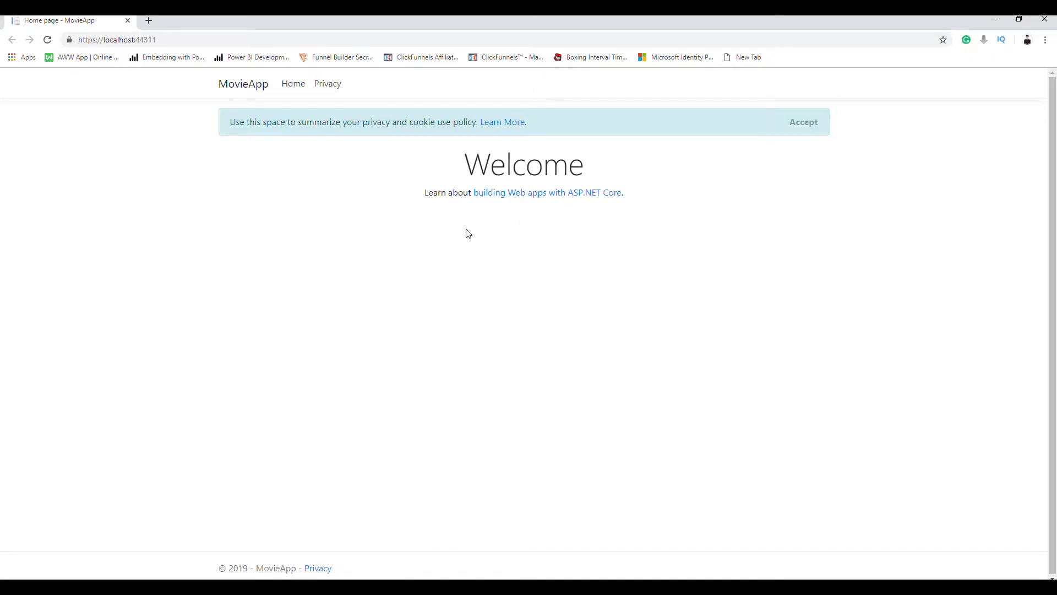
left_click(290, 87)
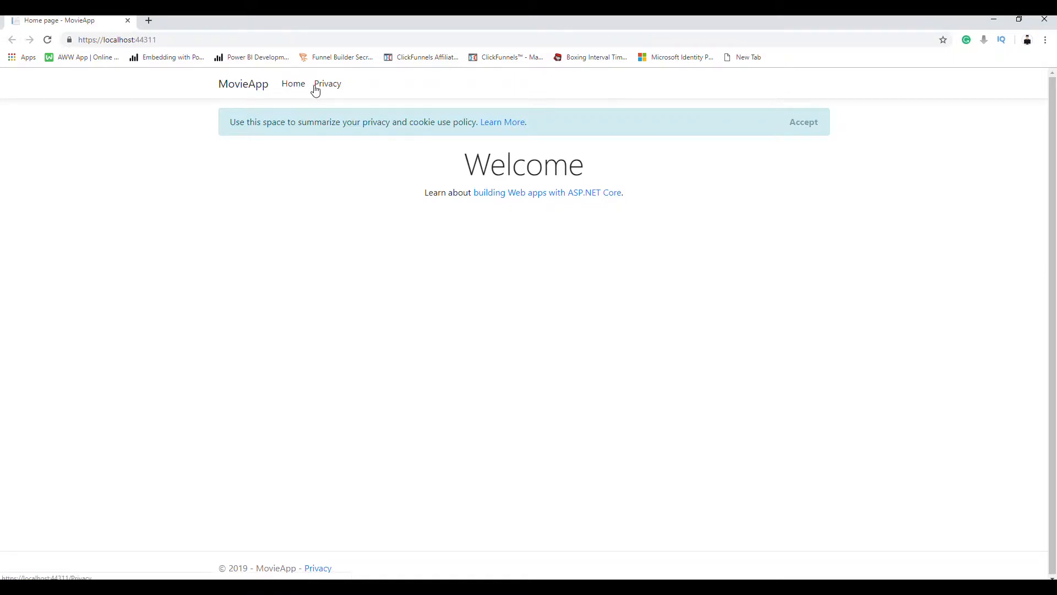
left_click(324, 88)
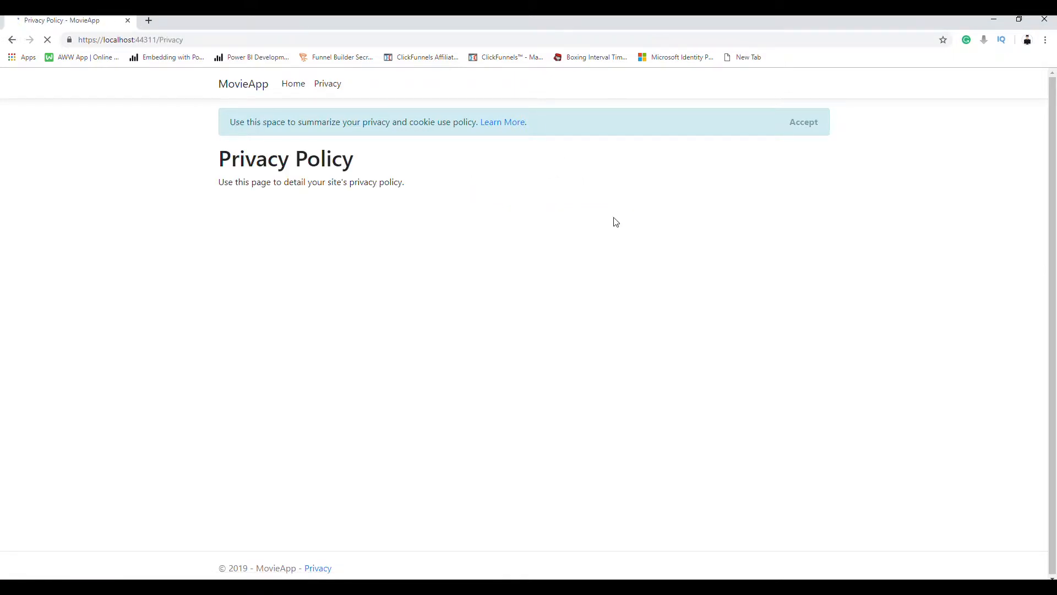
left_click(294, 86)
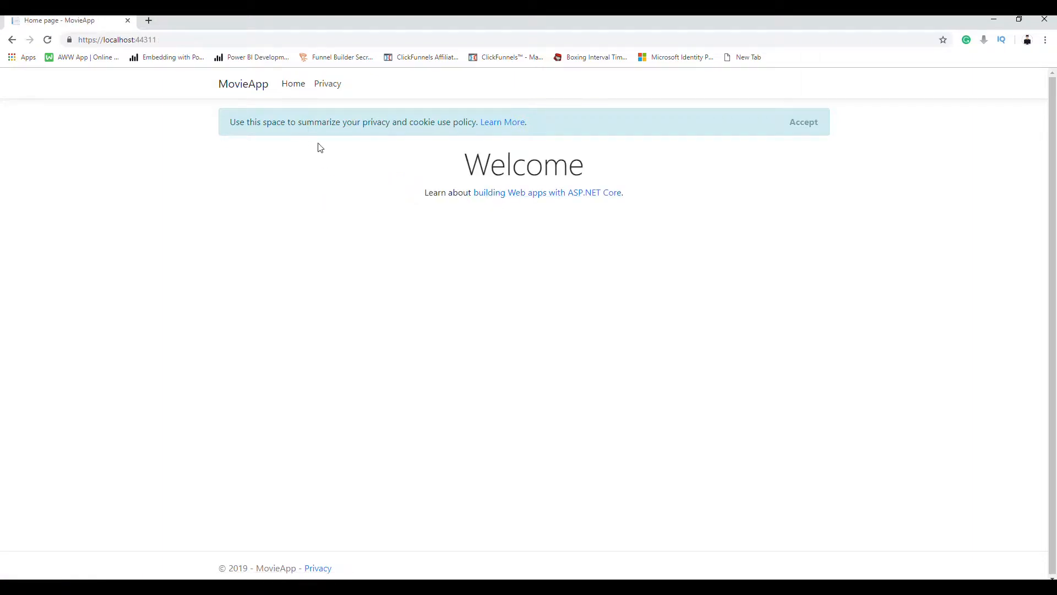
left_click(1045, 24)
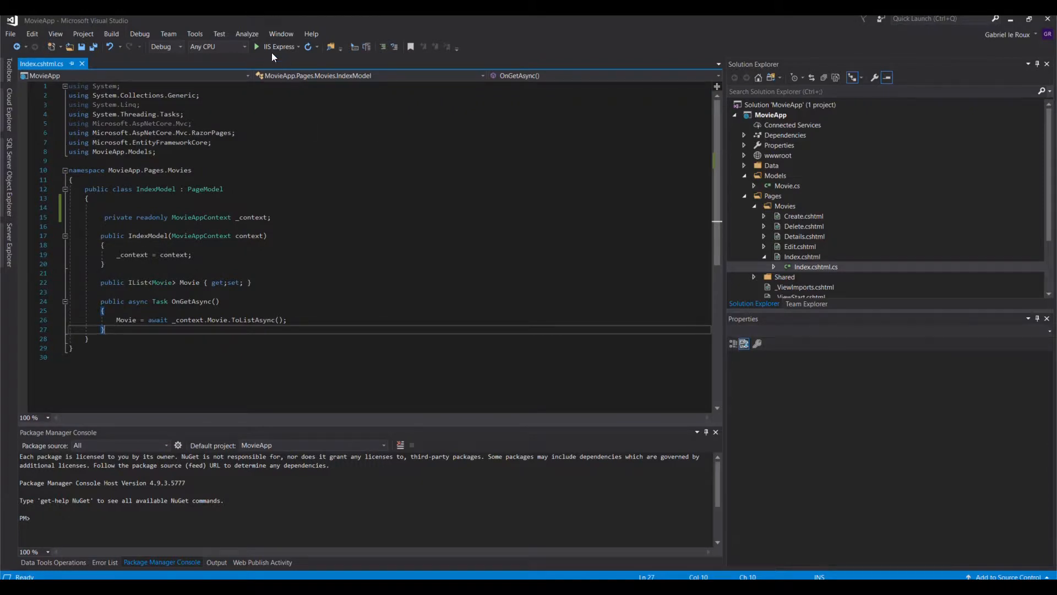
left_click(267, 47)
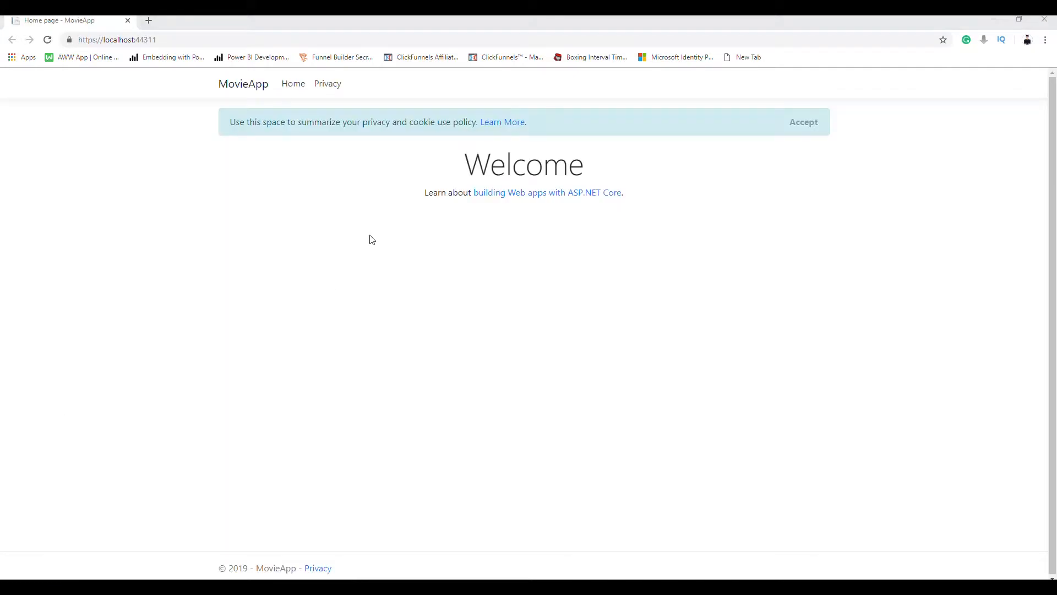
left_click(206, 39)
left_click(206, 39)
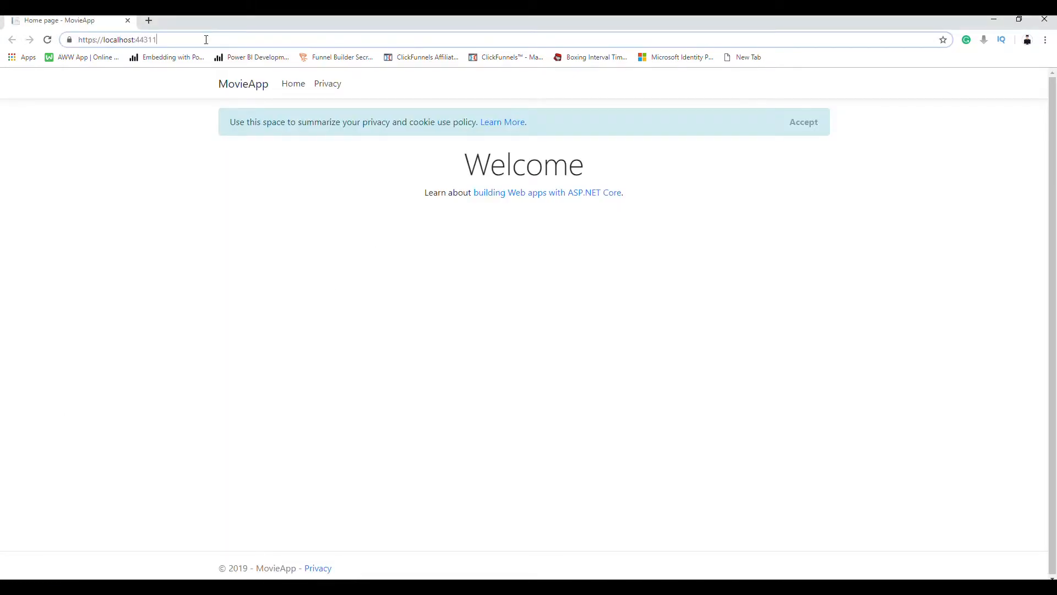
type("/movies")
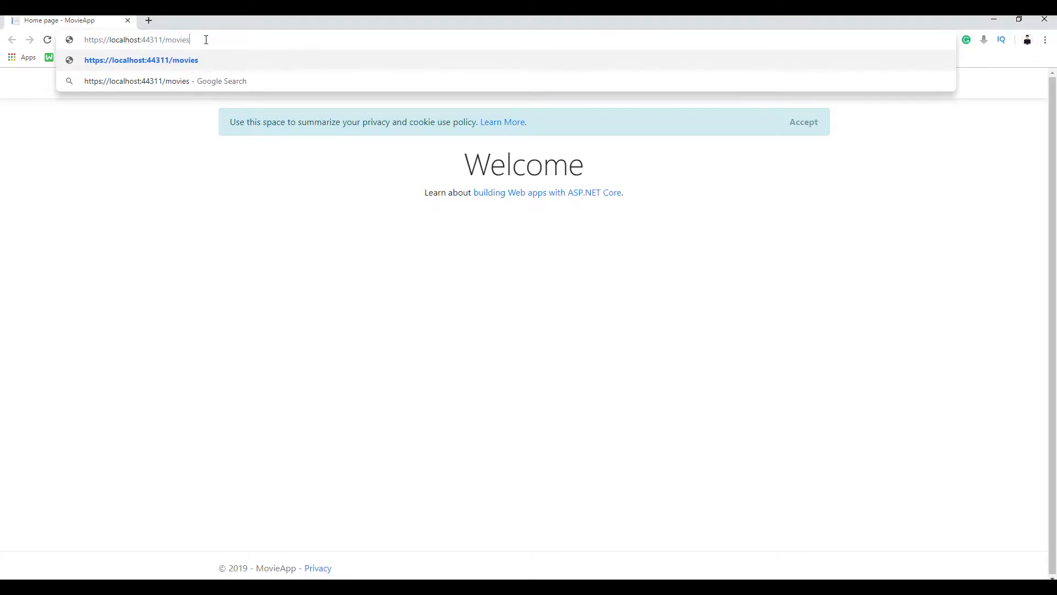
key("Return")
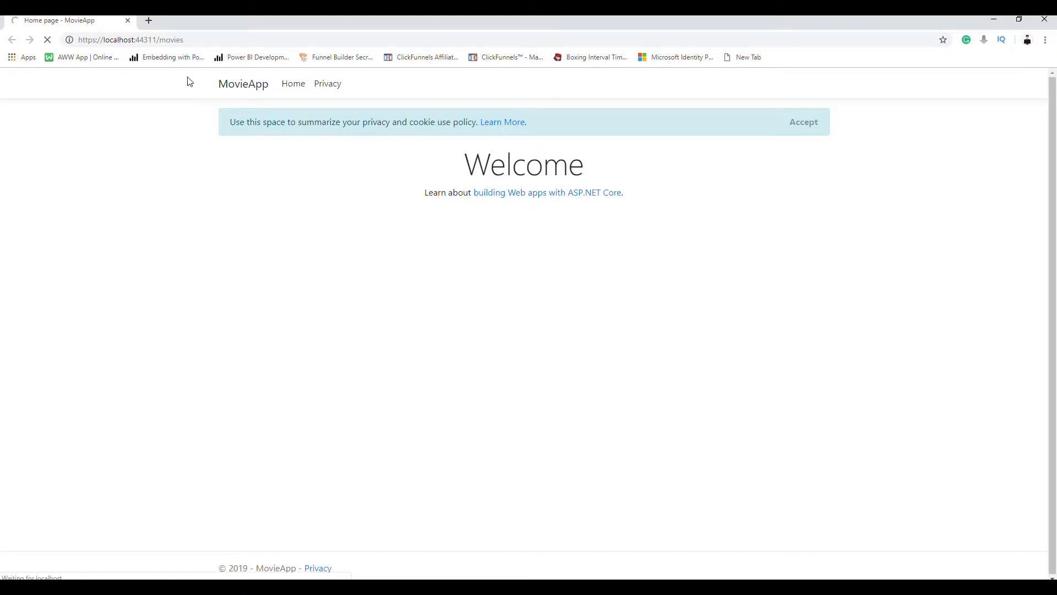
left_click(203, 38)
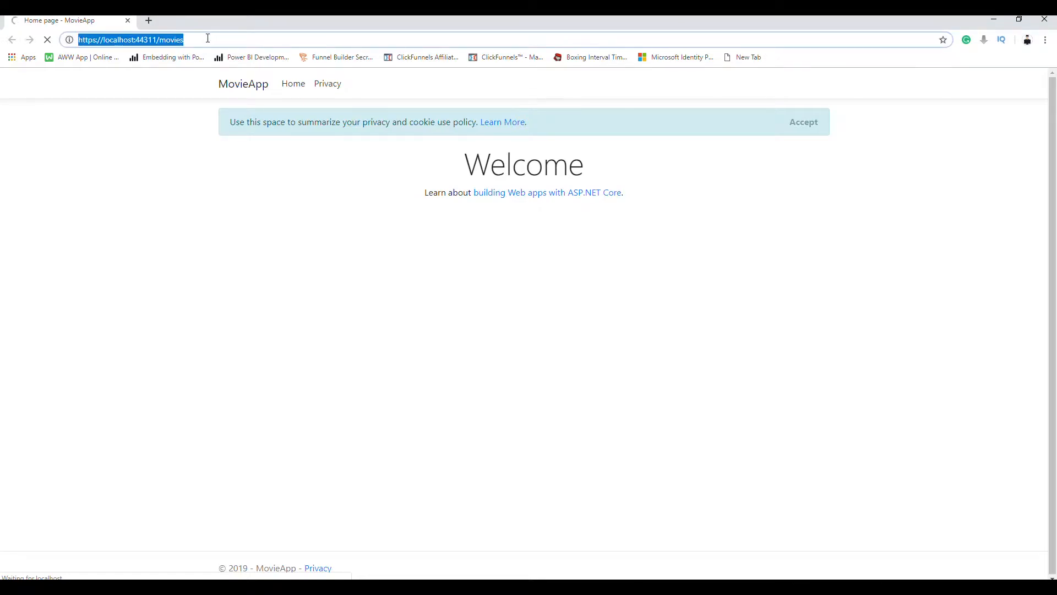
left_click(208, 38)
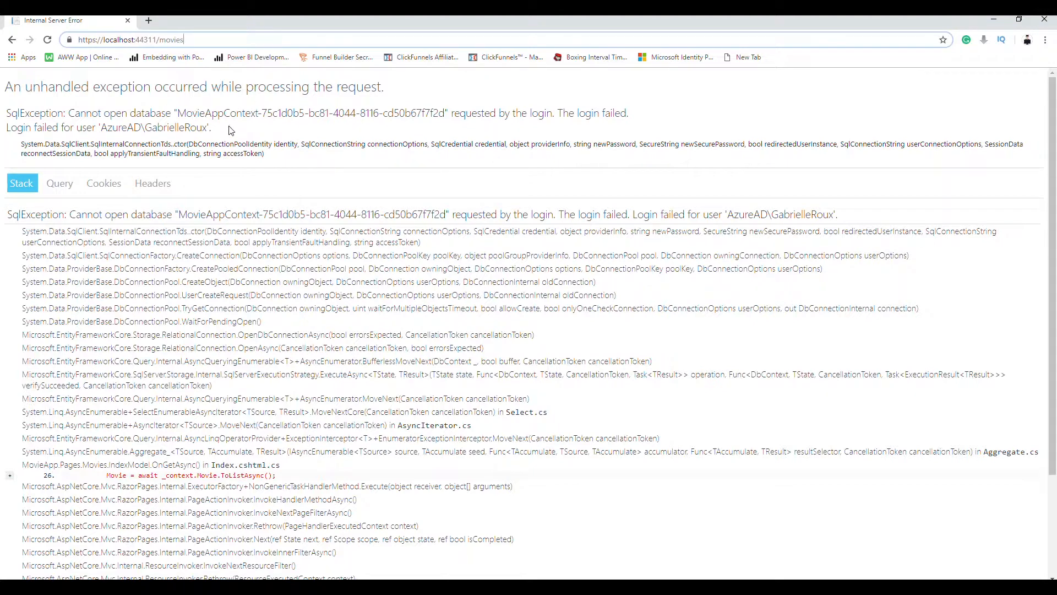
Highlight the SqlException message on the movies page, and close the browser to return to the code.
left_click_drag(246, 128, 4, 117)
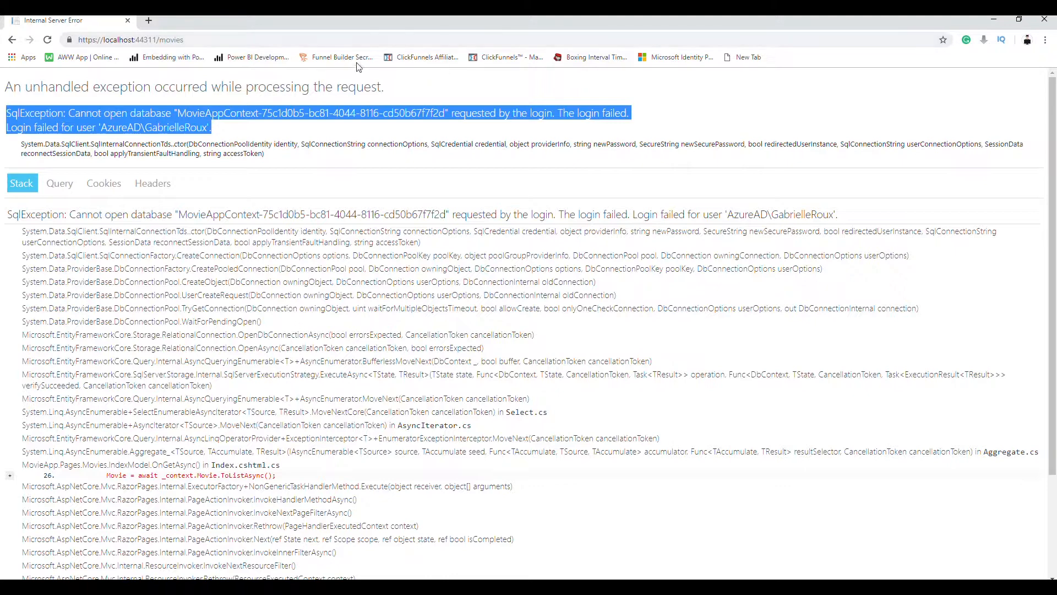
left_click(1045, 19)
left_click(358, 246)
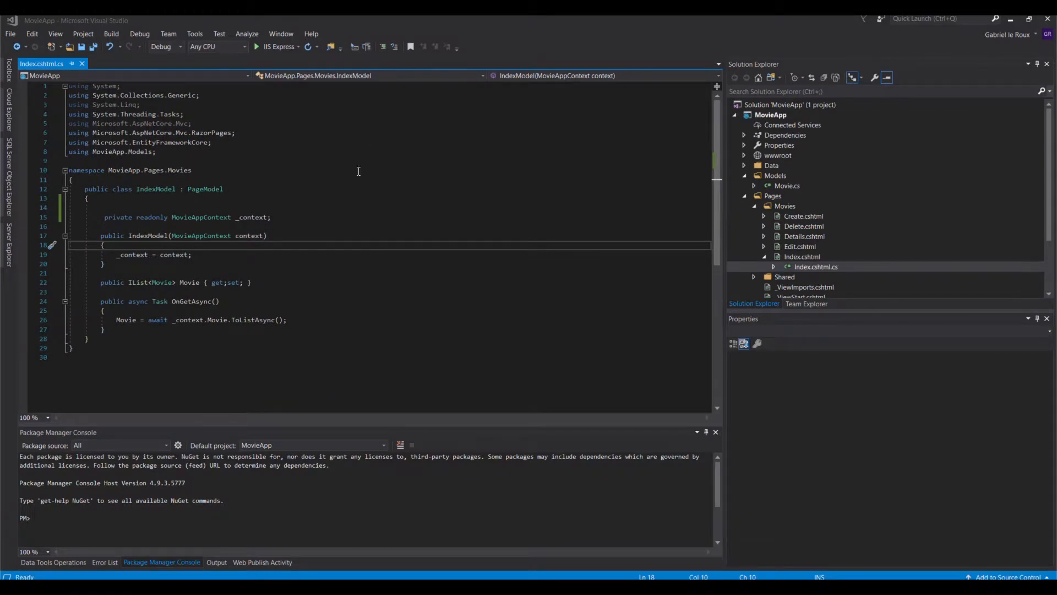
Create a database migration named initial by running add-migration initial in the Package Manager Console.
left_click(196, 36)
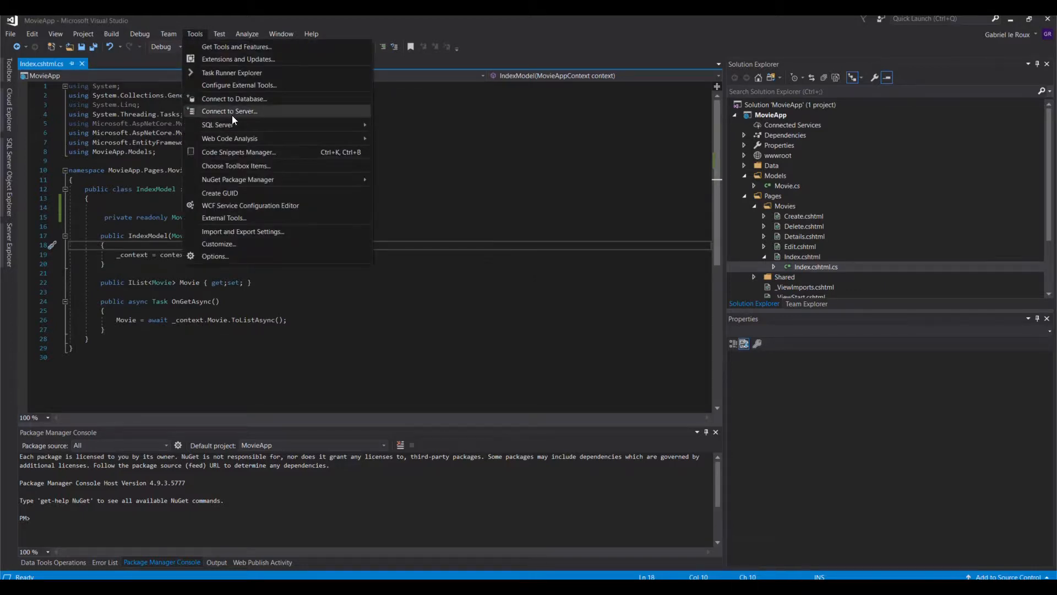
mouse_move(257, 178)
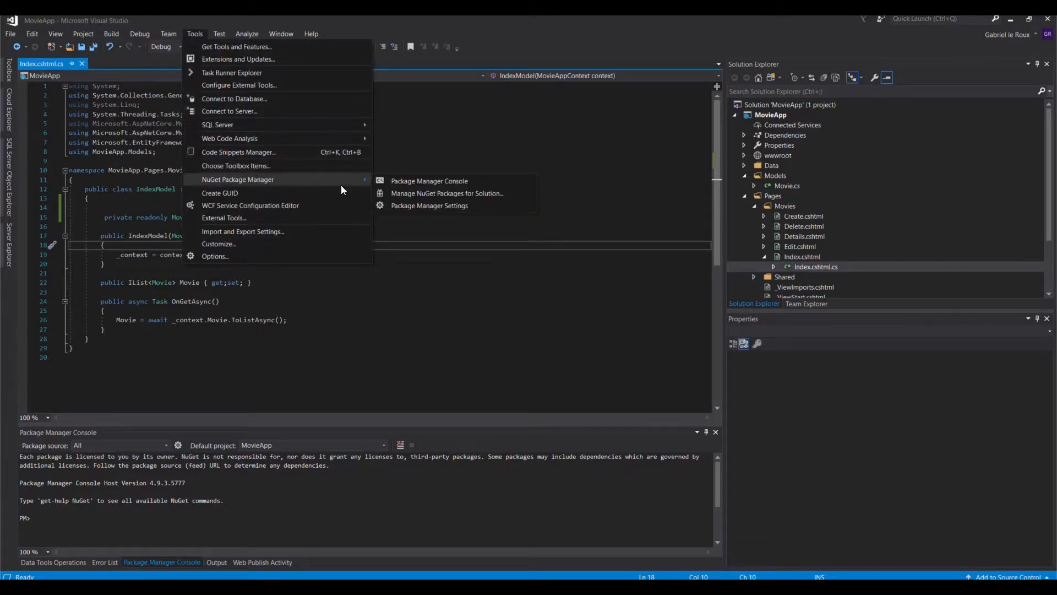
left_click(417, 184)
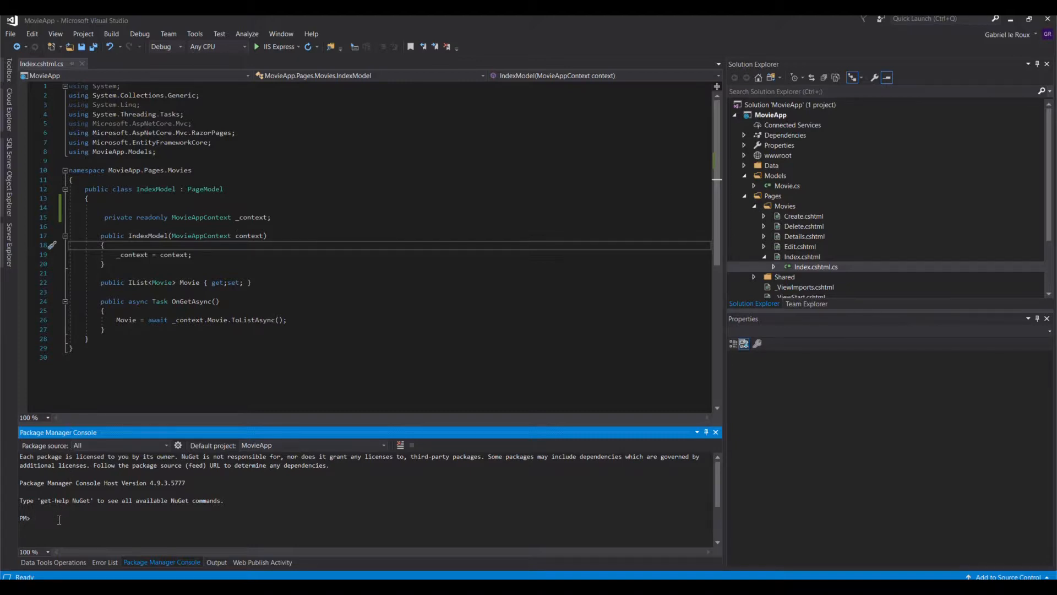
type("d-migrat")
key("BackSpace")
key("BackSpace")
type("migration initial")
key("Return")
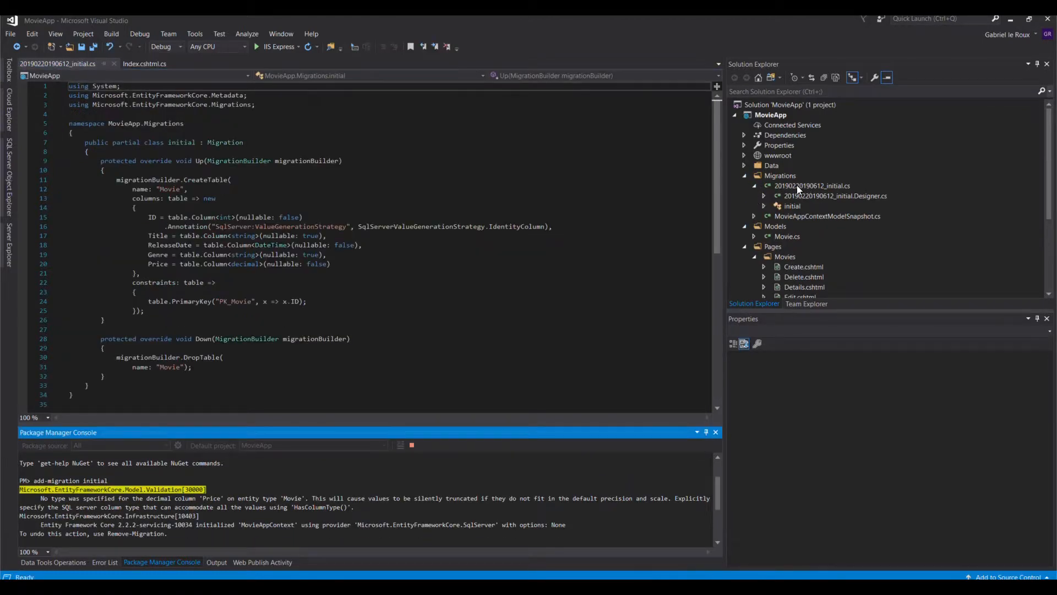
Examine the CreateTable code for the Movie table in the Up method of the initial migration file.
left_click(798, 185)
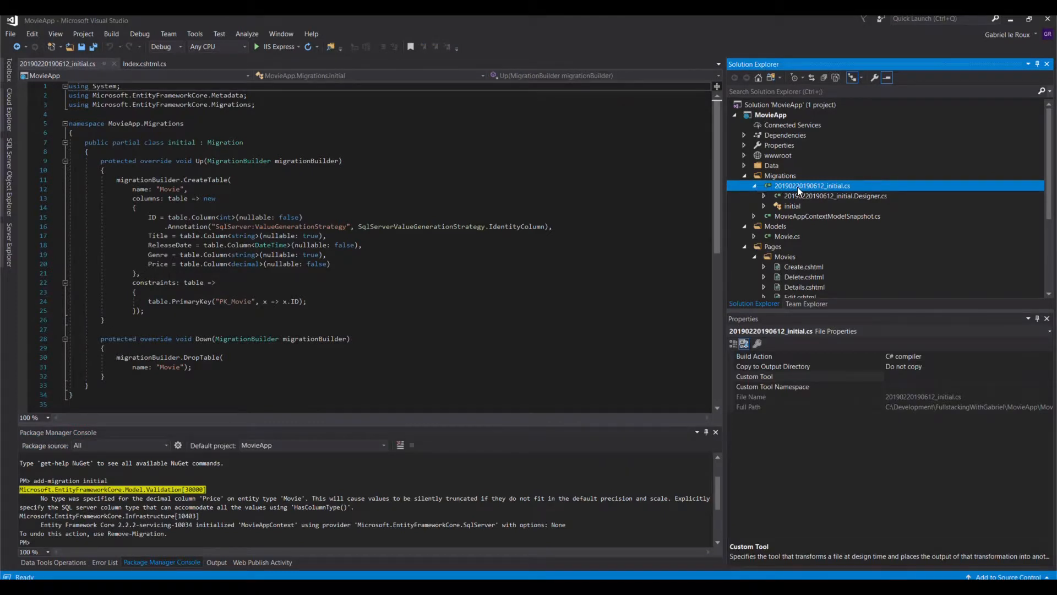
left_click(754, 186)
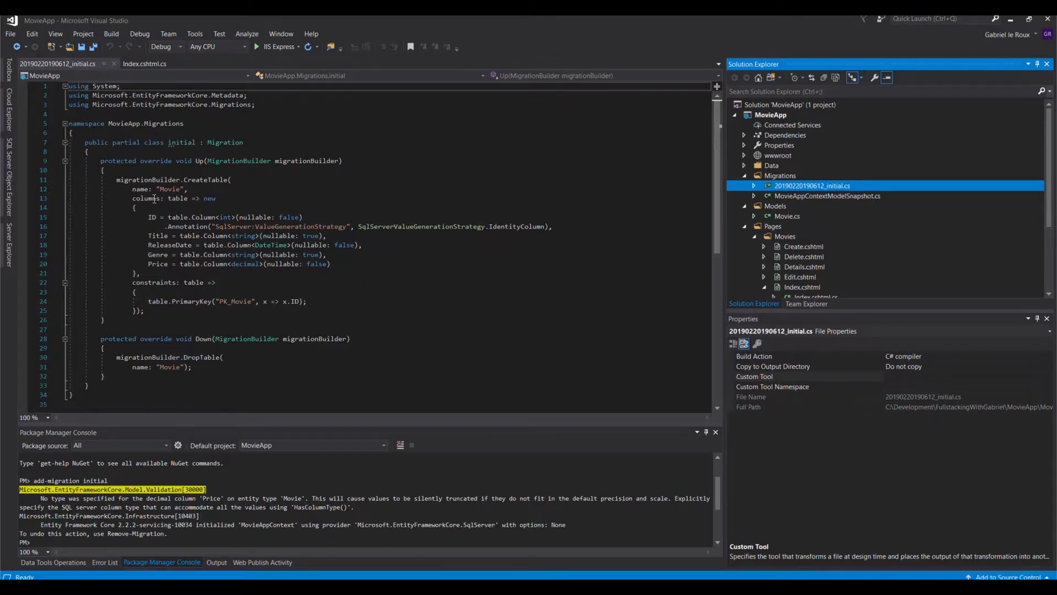
left_click_drag(117, 184, 152, 310)
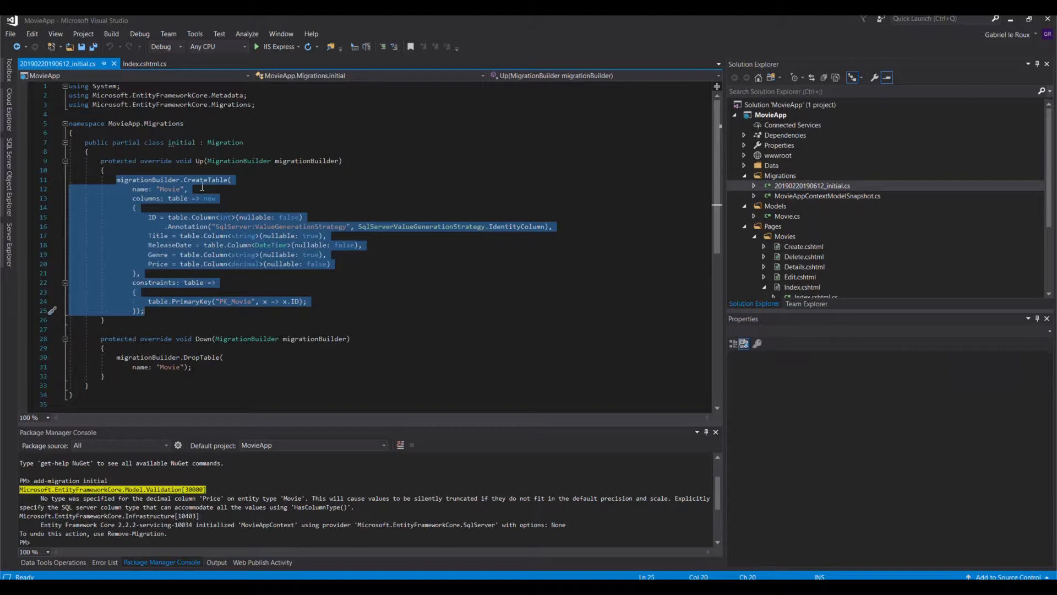
left_click(154, 219)
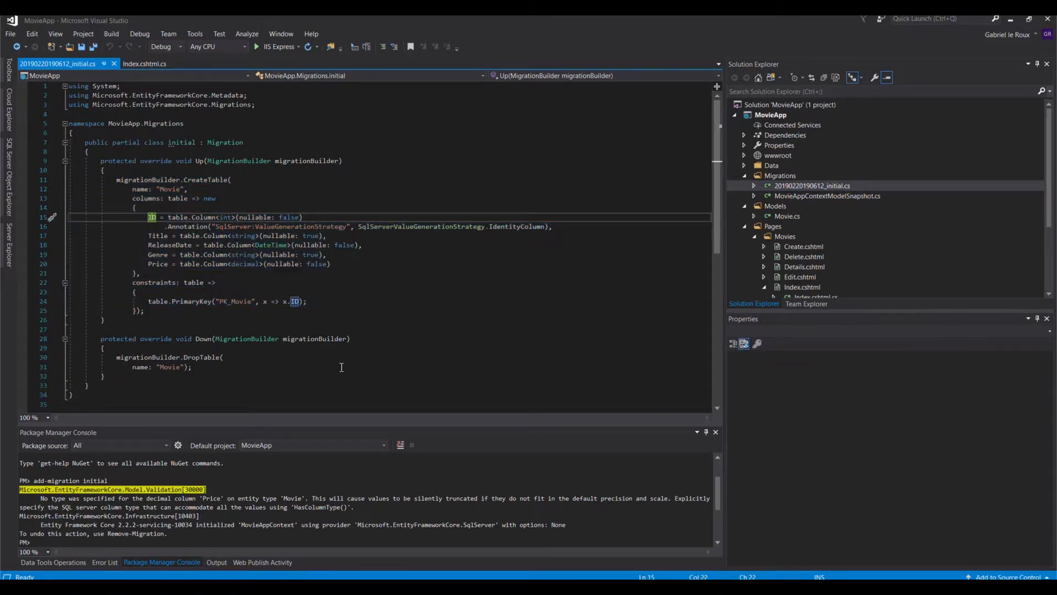
Apply the initial migration to the database by running update-database in the Package Manager Console.
left_click(93, 542)
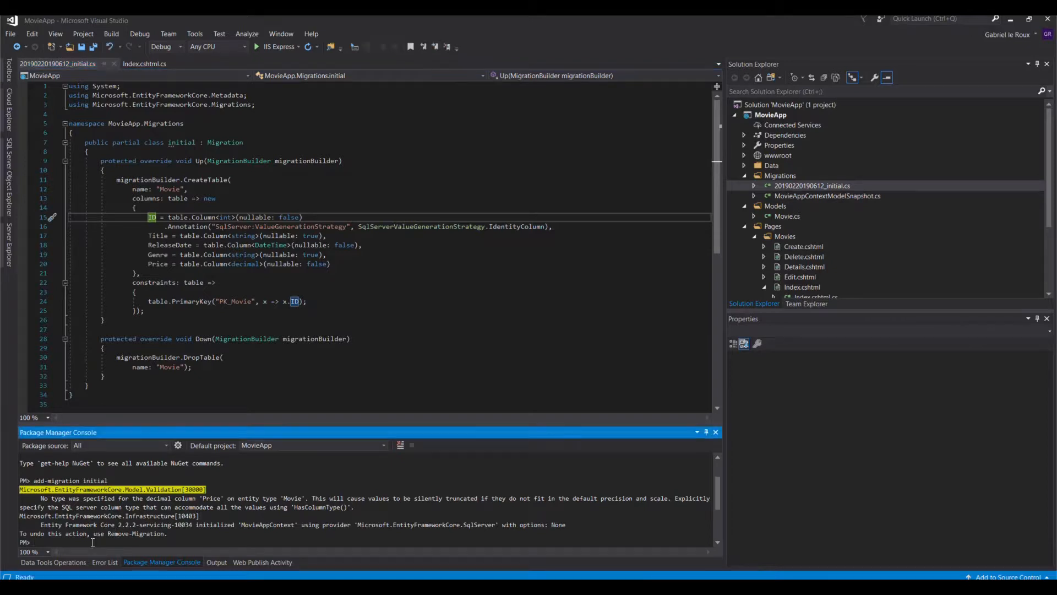
type("update-database")
key("Return")
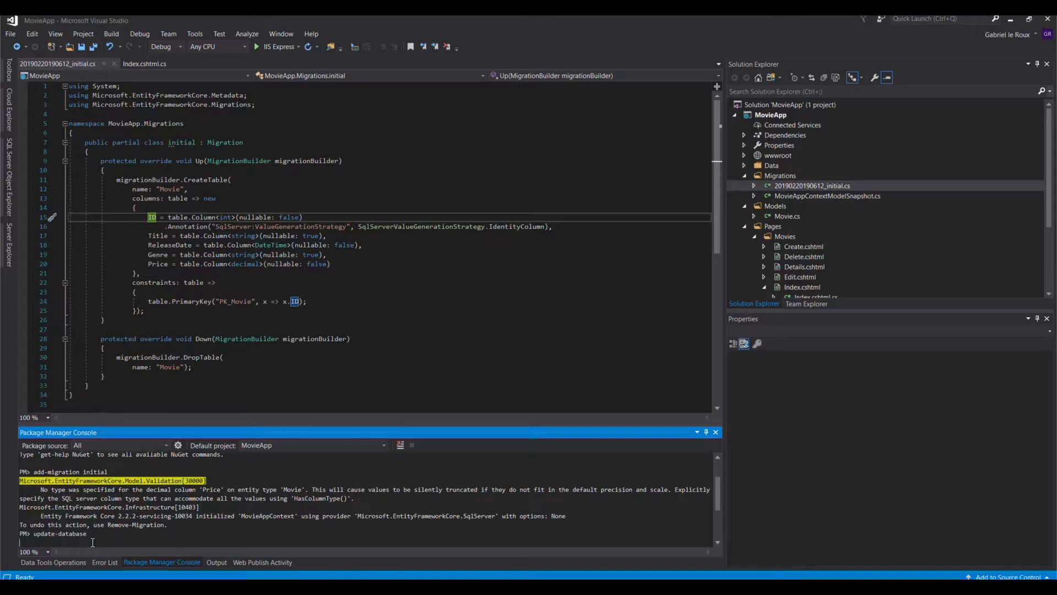
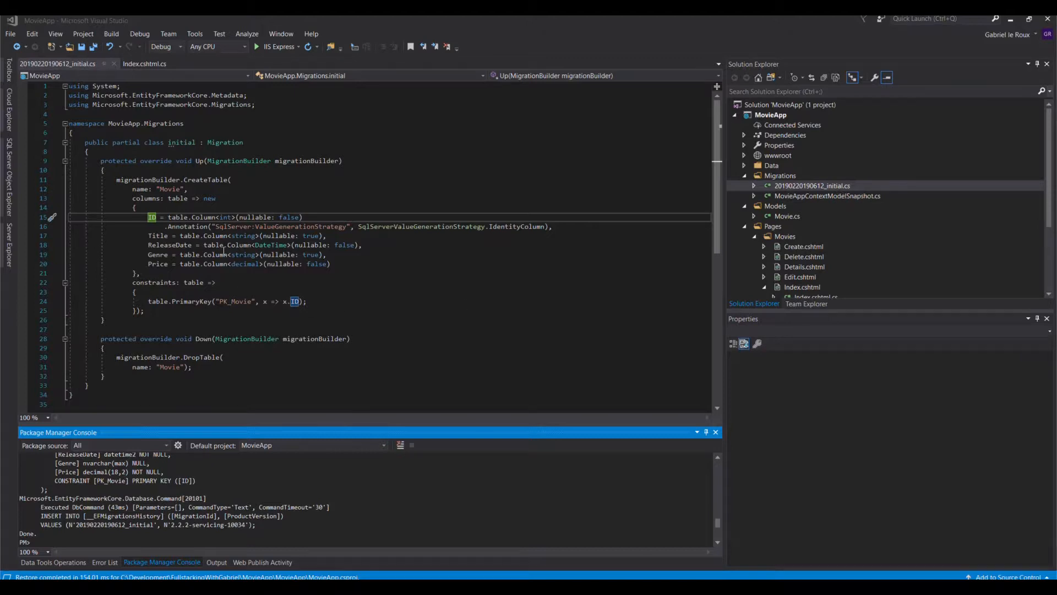
Open appsettings.json and select the server name (localdb)\\mssqllocaldb in the MovieAppContext connection string.
mouse_move(224, 251)
left_click(788, 236)
scroll(787, 242, "down", 3)
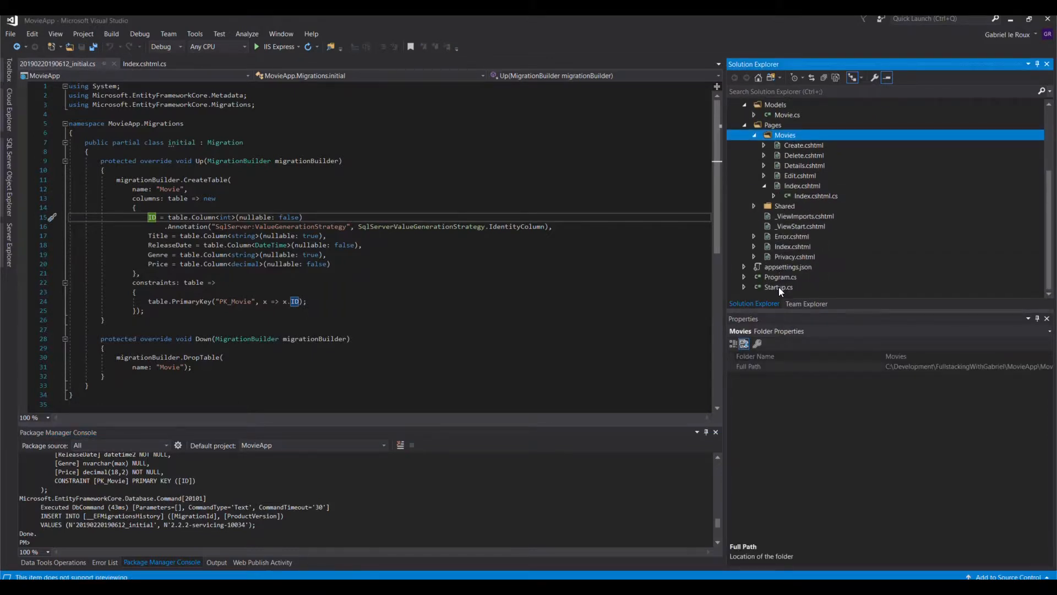
left_click(784, 268)
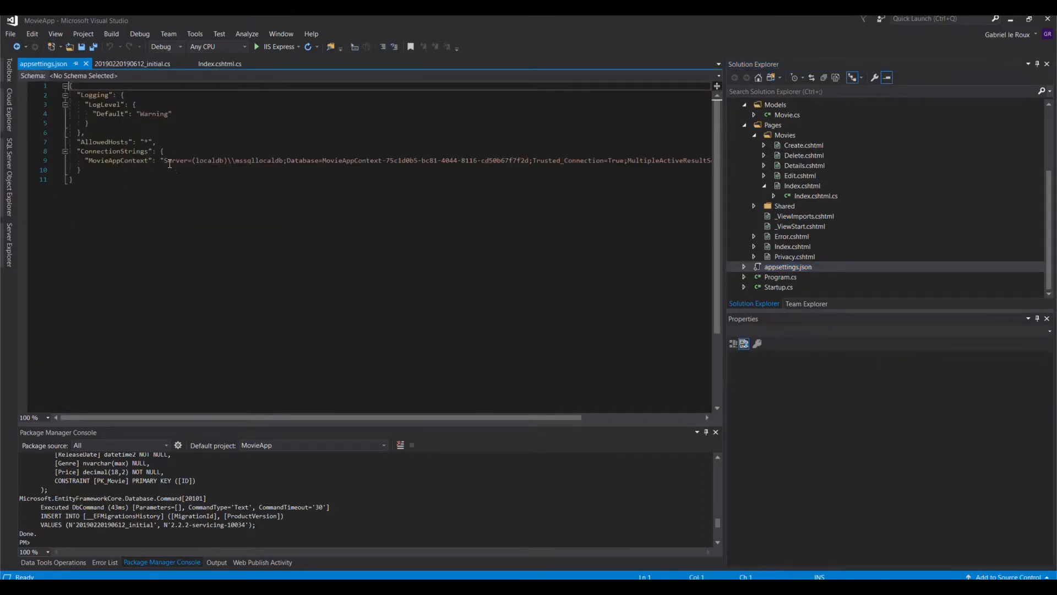
left_click(195, 160)
left_click_drag(196, 160, 283, 160)
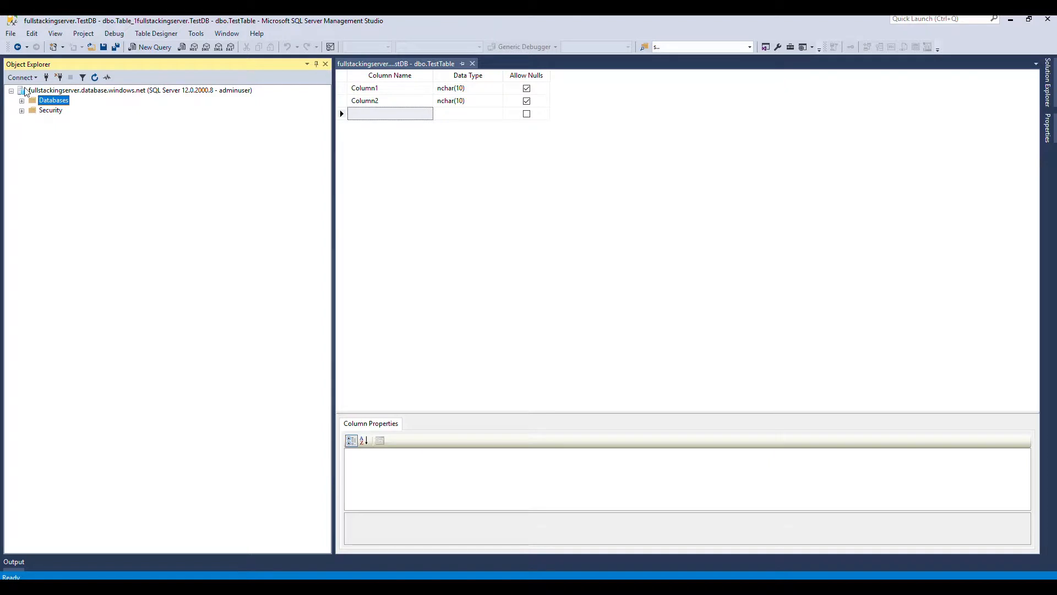
Switch to SQL Server Management Studio and connect to the database engine (localdb)\mssqllocaldb using Windows Authentication.
left_click(20, 78)
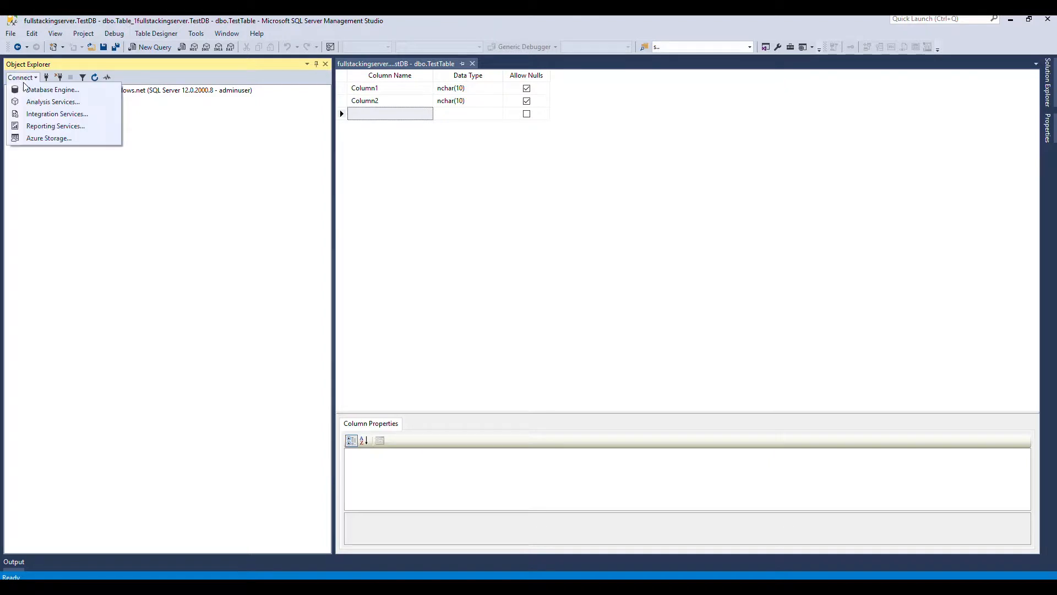
left_click(37, 91)
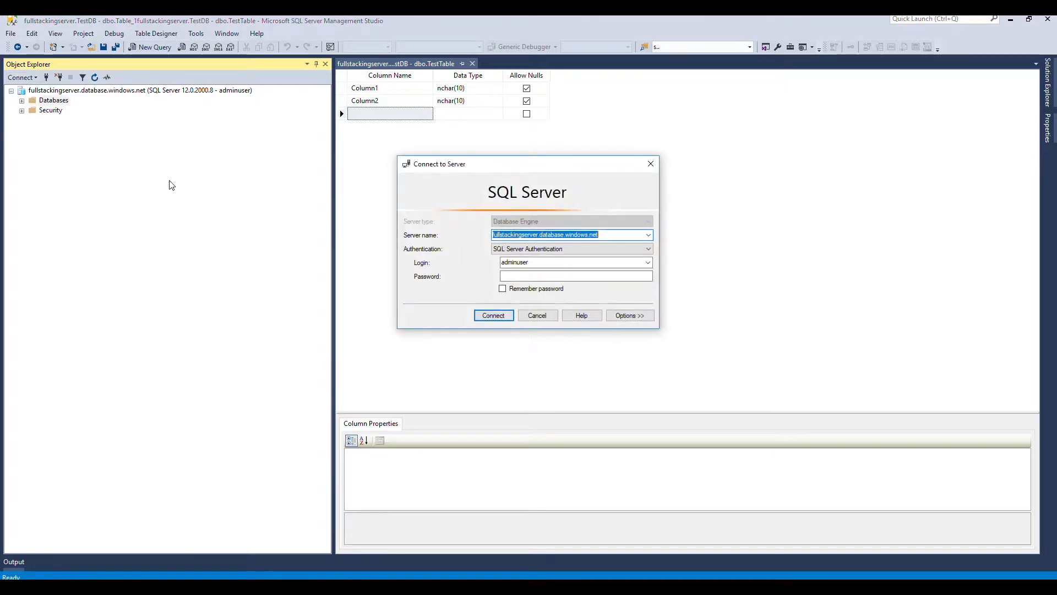
left_click(612, 236)
left_click_drag(611, 235, 440, 238)
type("(localdb)\\mssqllocaldb")
left_click(518, 235)
key("Delete")
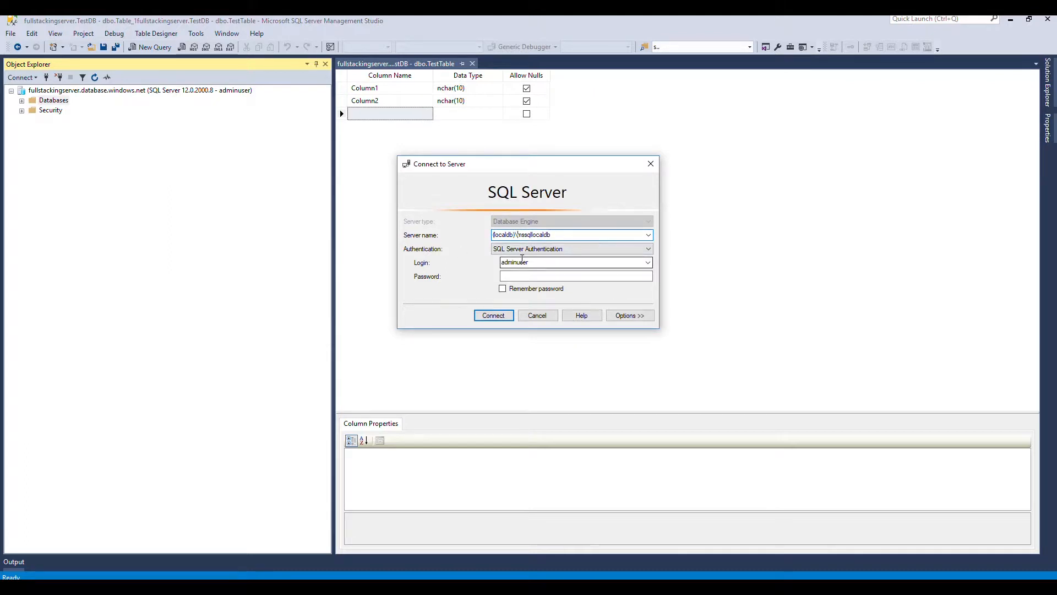
left_click(604, 250)
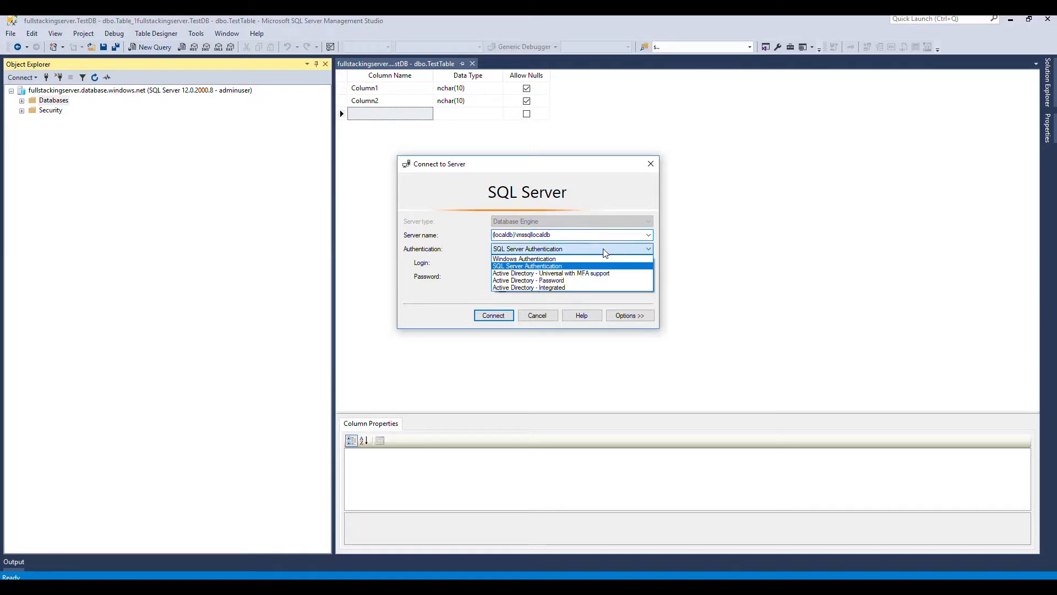
left_click(583, 259)
left_click(494, 315)
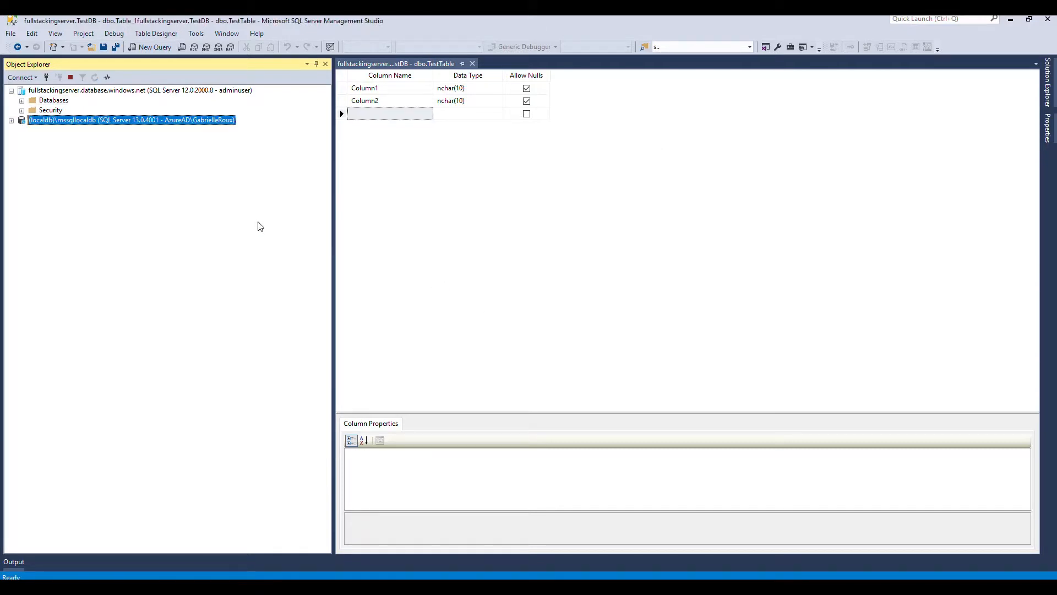
Expand the databases of the local server and inspect the MovieAppContext database.
left_click(21, 130)
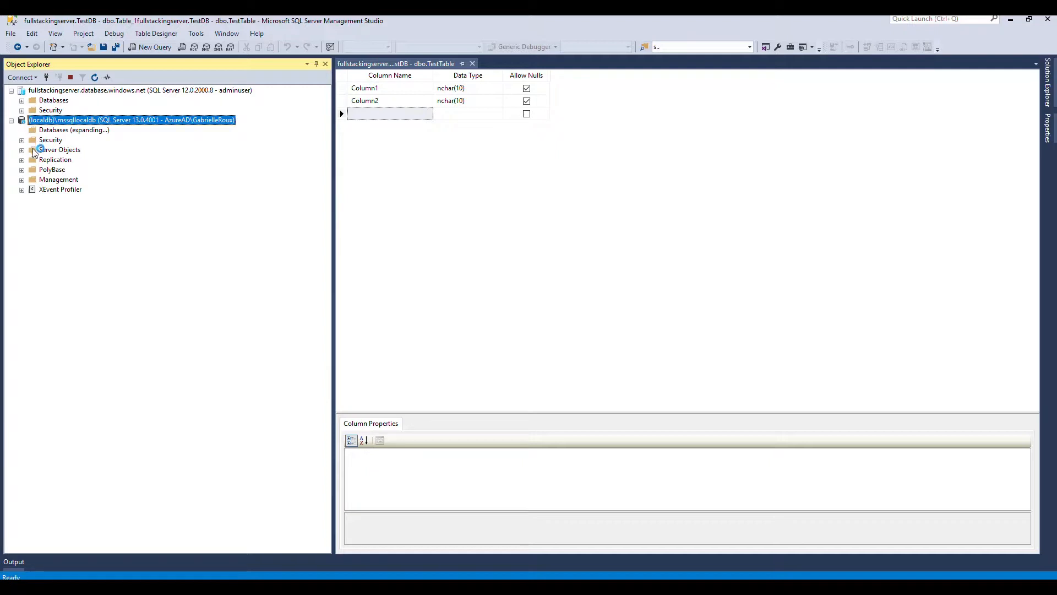
left_click(62, 161)
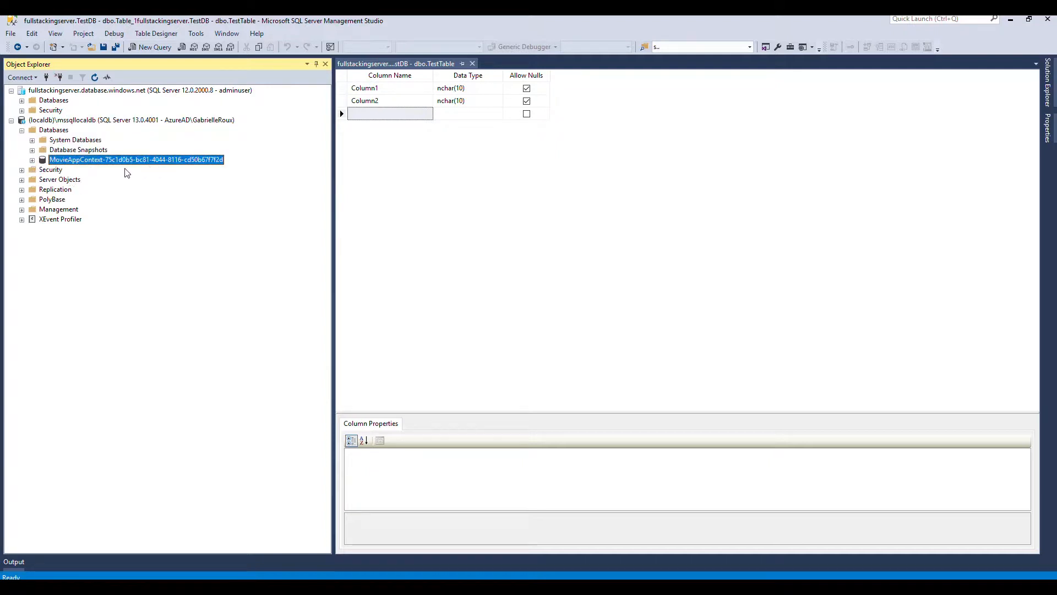
left_click(33, 160)
left_click(33, 160)
left_click(496, 297)
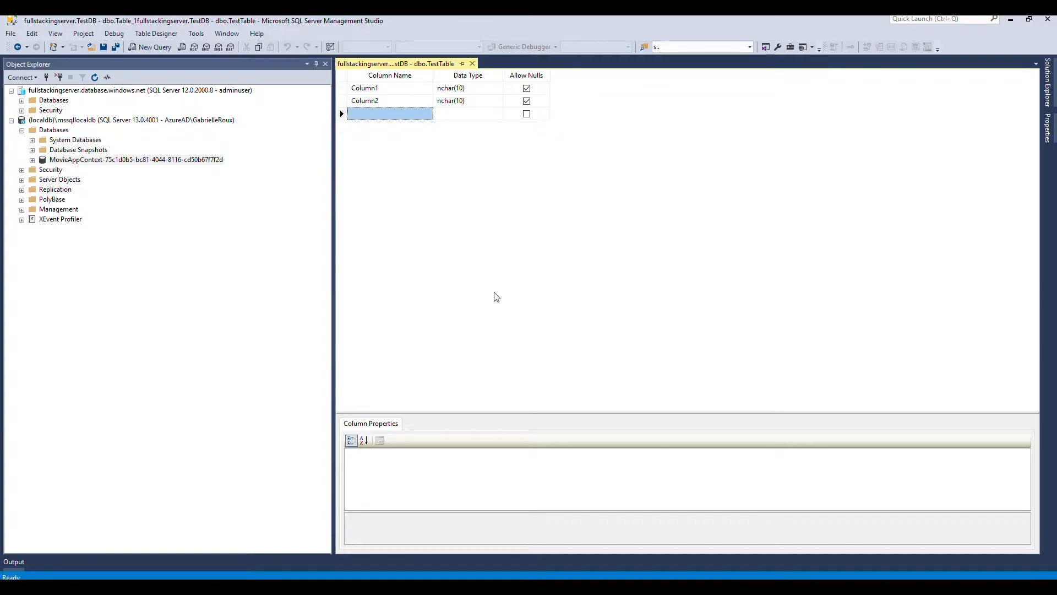
Switch back to Visual Studio, run MovieApp with IIS Express, and open its /movies page in the maximized browser.
key("alt+Tab")
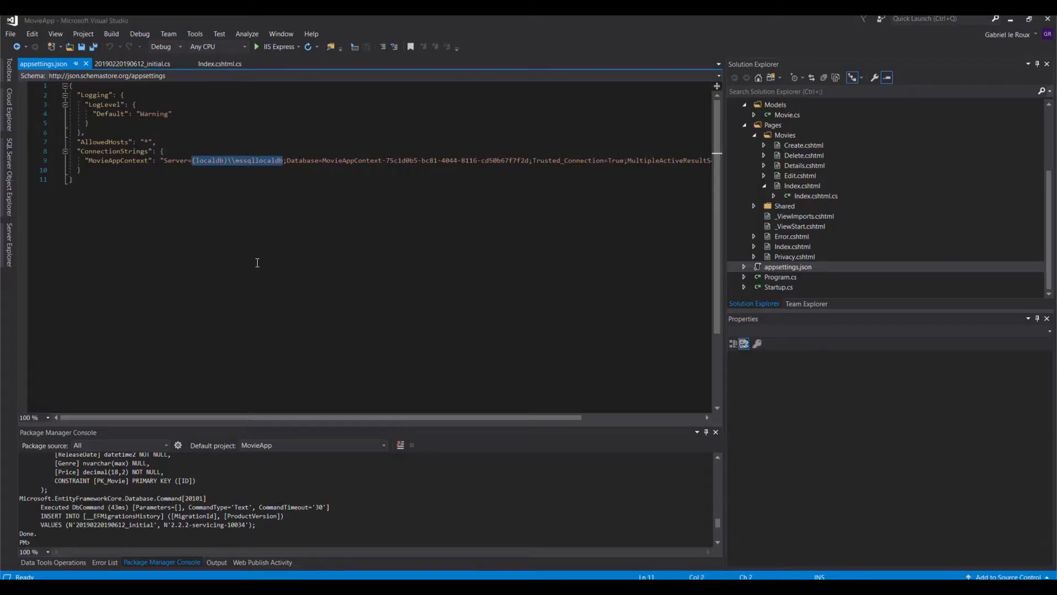
left_click(257, 263)
left_click(271, 48)
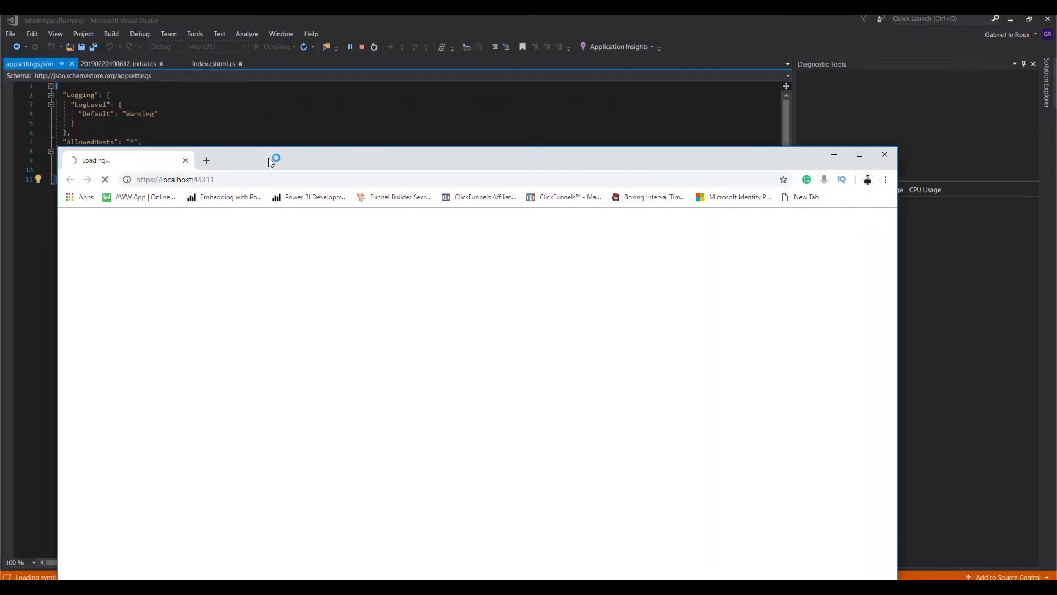
double_click(269, 158)
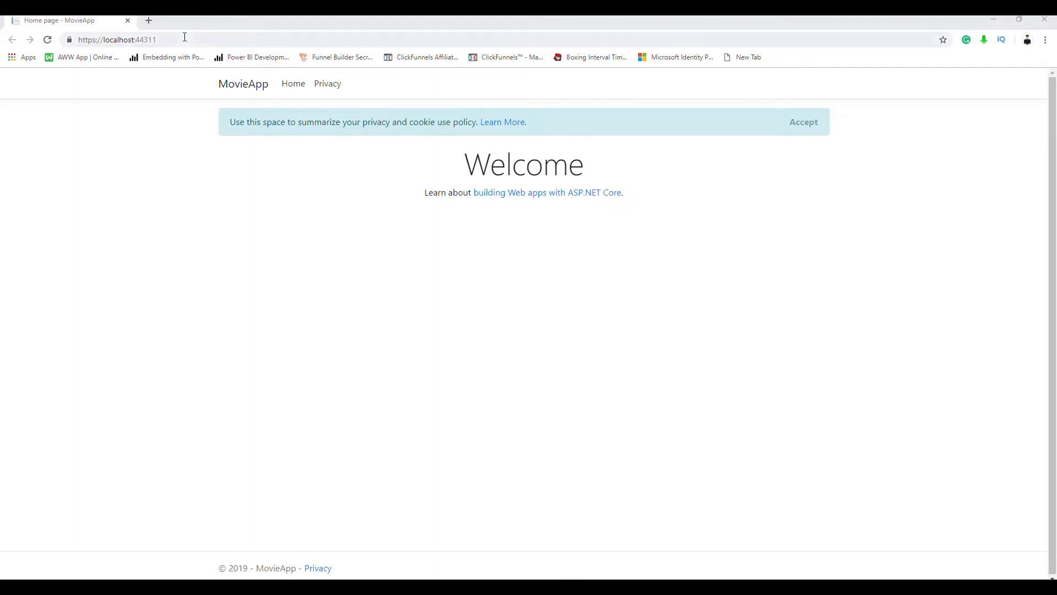
left_click(203, 40)
left_click(203, 39)
type("/movies")
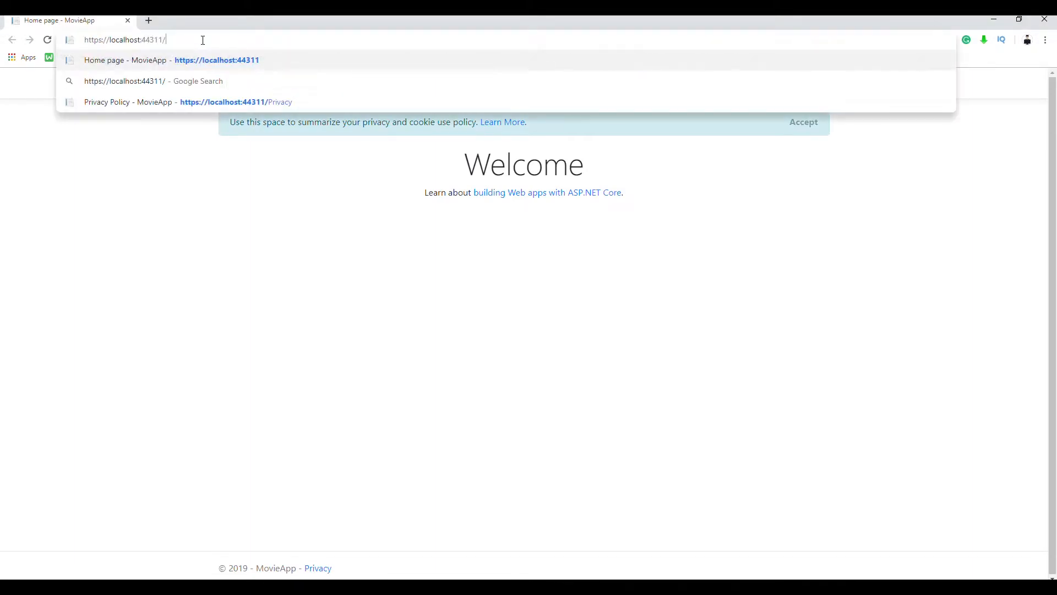
key("Return")
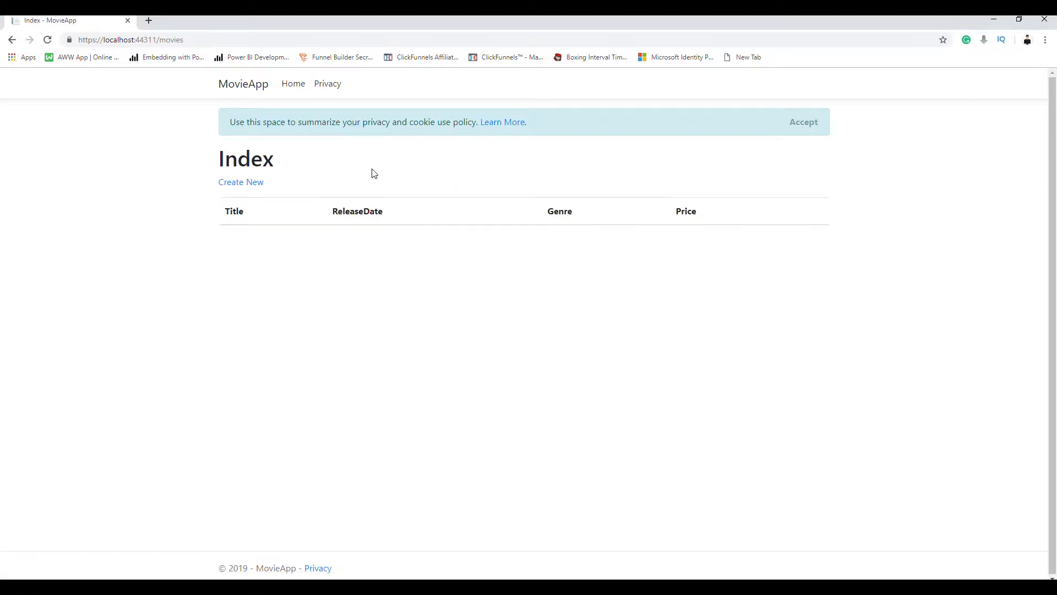
Open the Create New movie form, look over its Title and Genre fields, and return to the movie list.
left_click(240, 183)
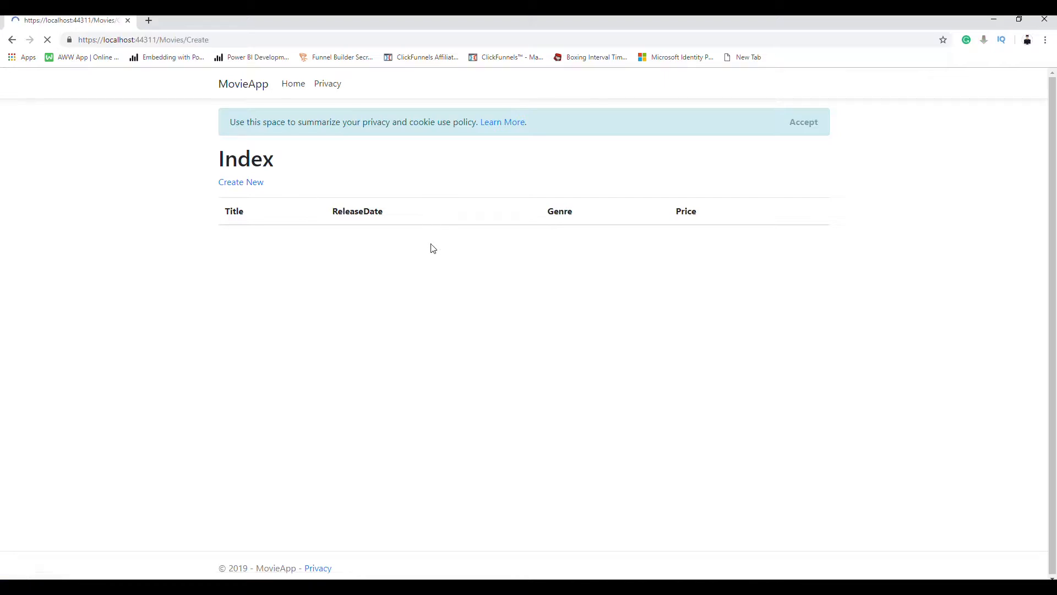
left_click(258, 237)
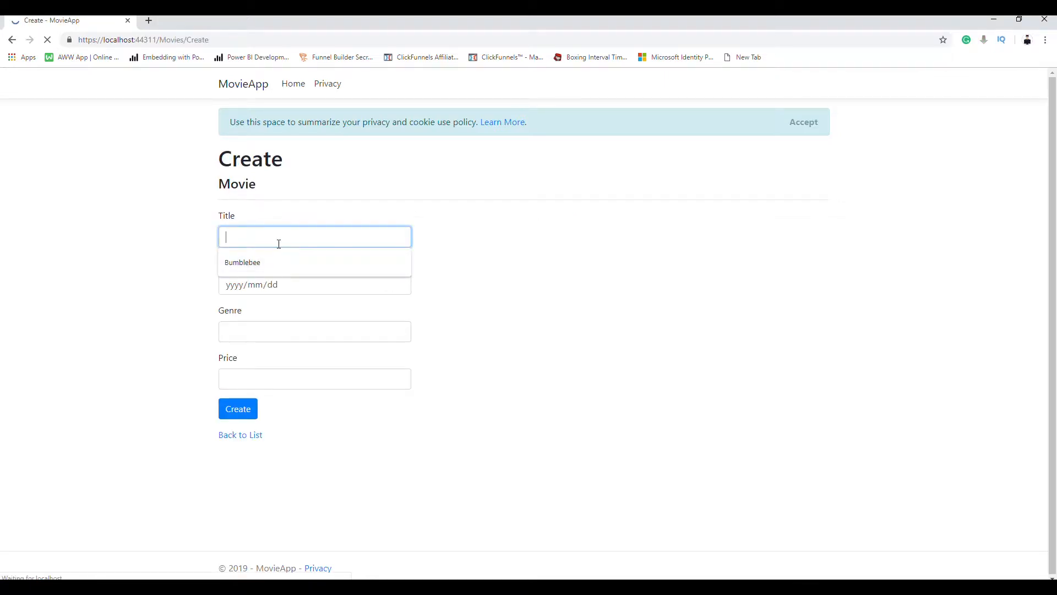
left_click(263, 214)
left_click(253, 235)
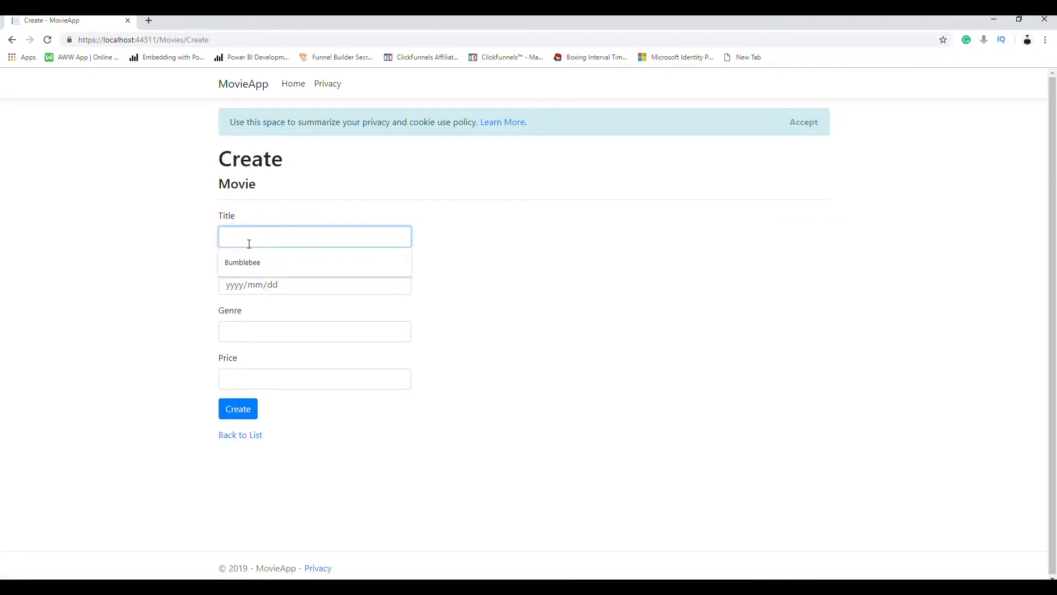
left_click(269, 332)
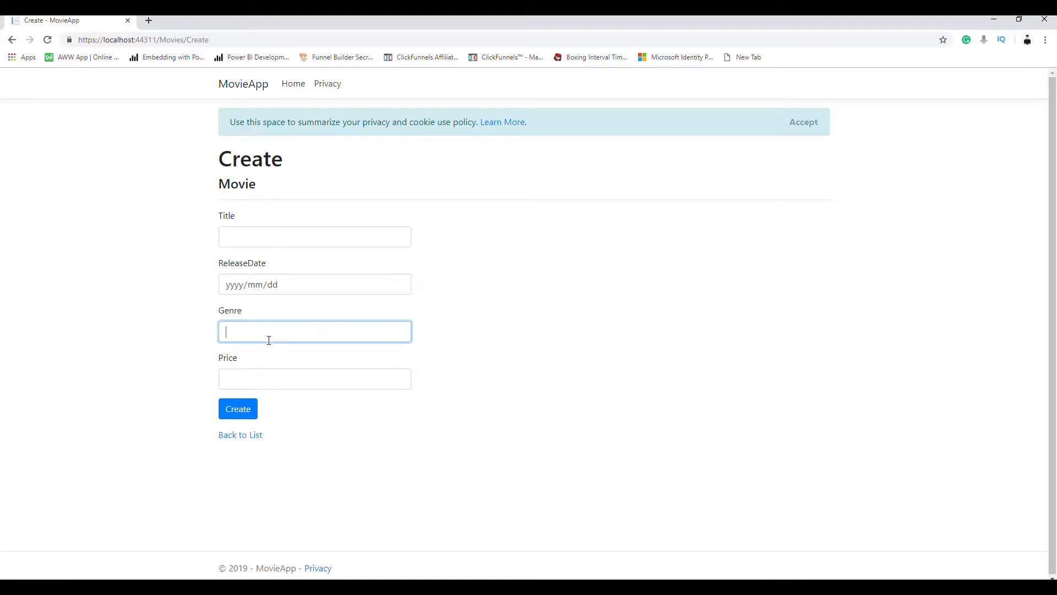
left_click(248, 431)
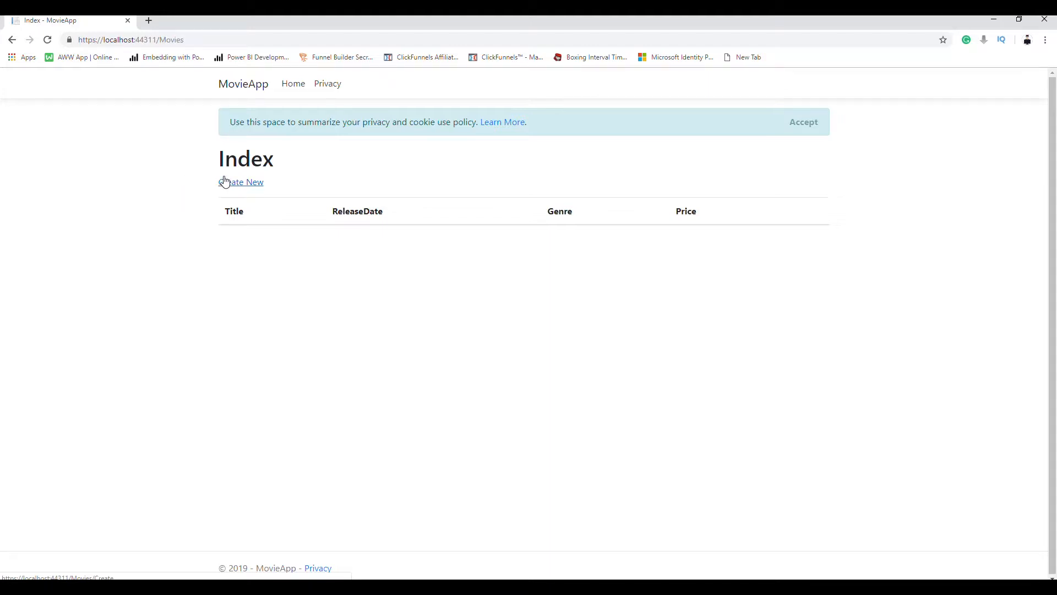
Close the browser and collapse the Pages folder in the MovieApp project tree.
left_click(1053, 22)
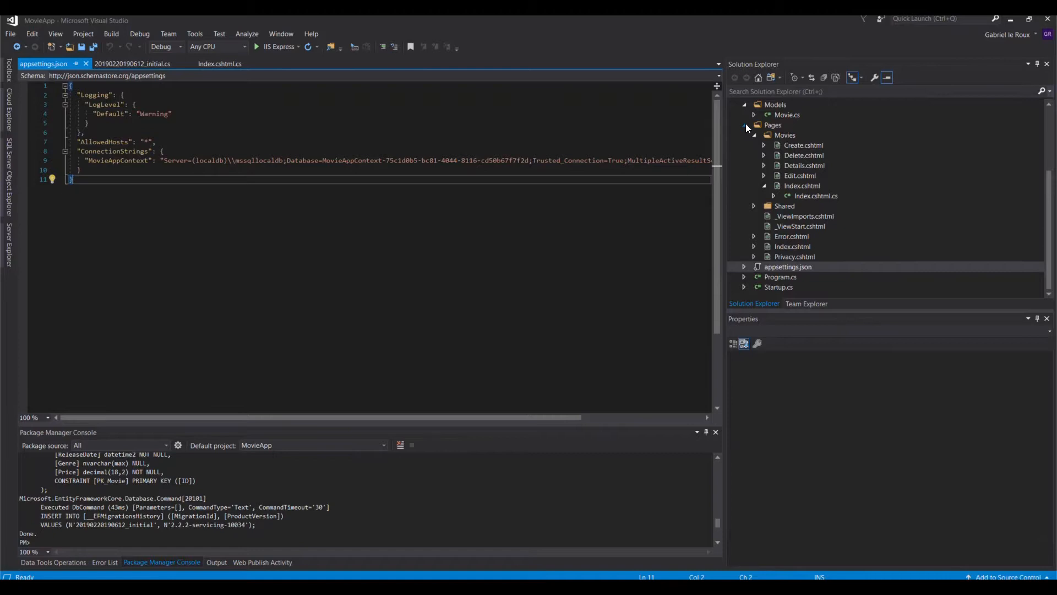
left_click(745, 124)
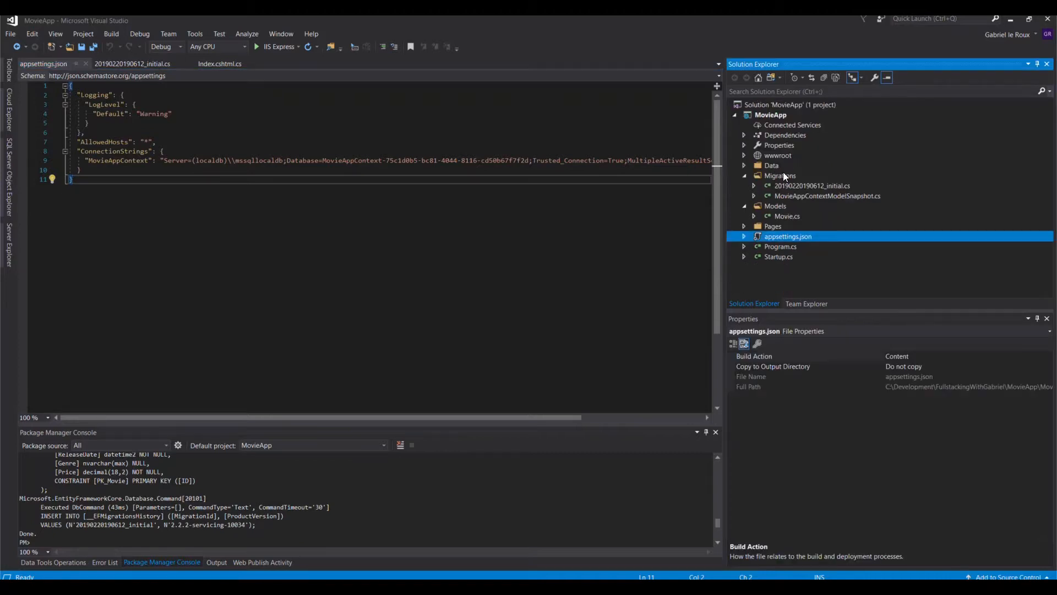
Add a new class file named SeedData to the Models folder.
left_click(774, 205)
right_click(774, 204)
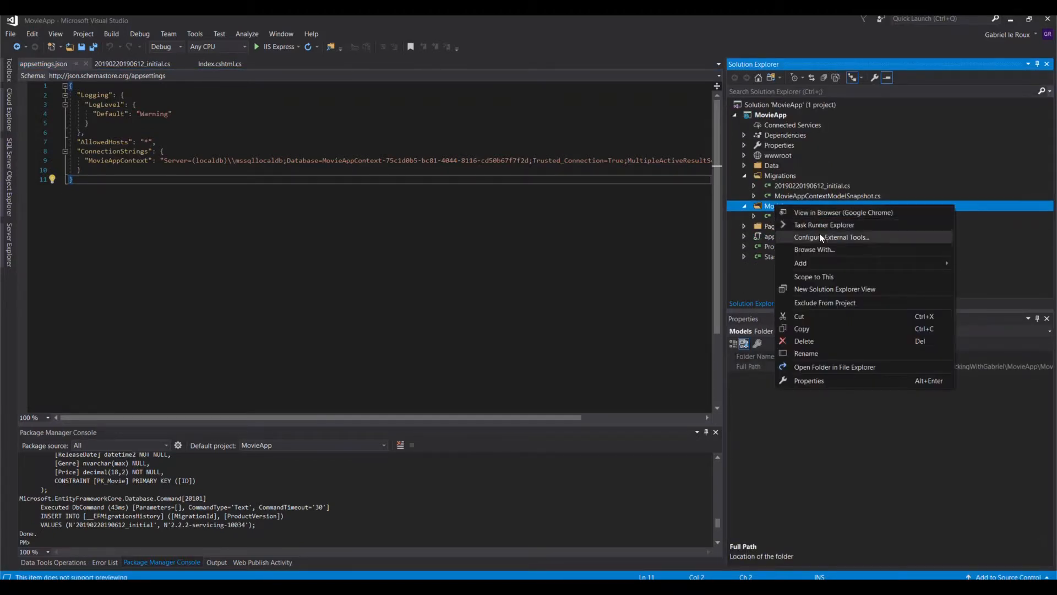
mouse_move(820, 263)
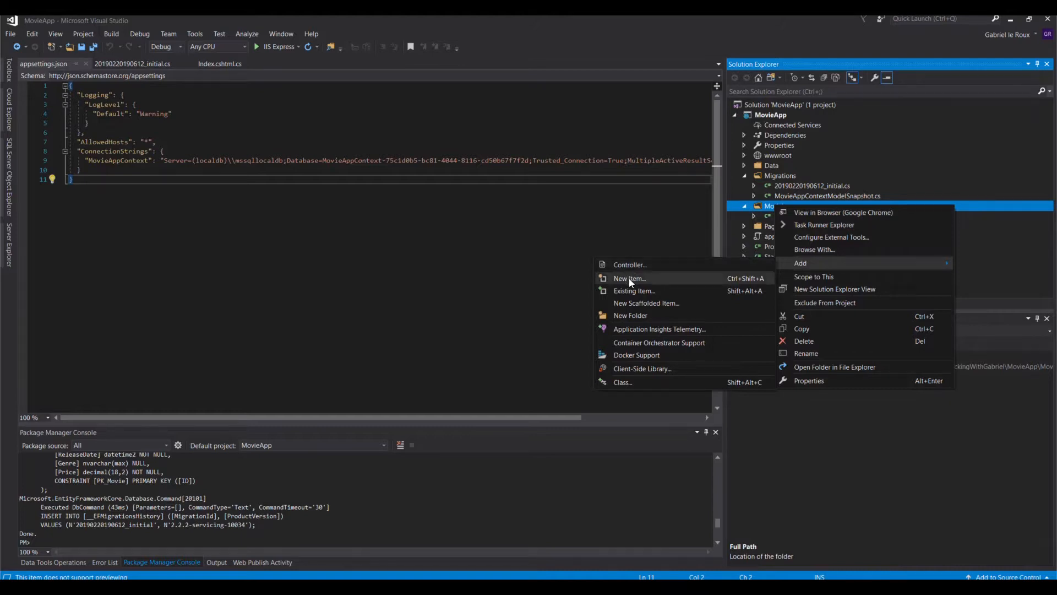
left_click(629, 278)
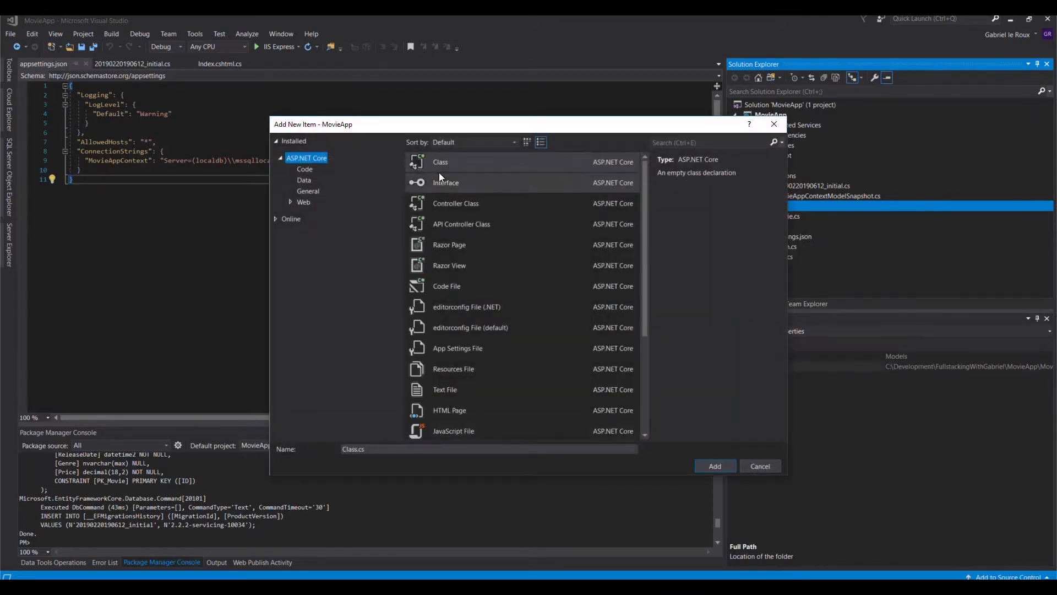
left_click(352, 449)
type("SeedData")
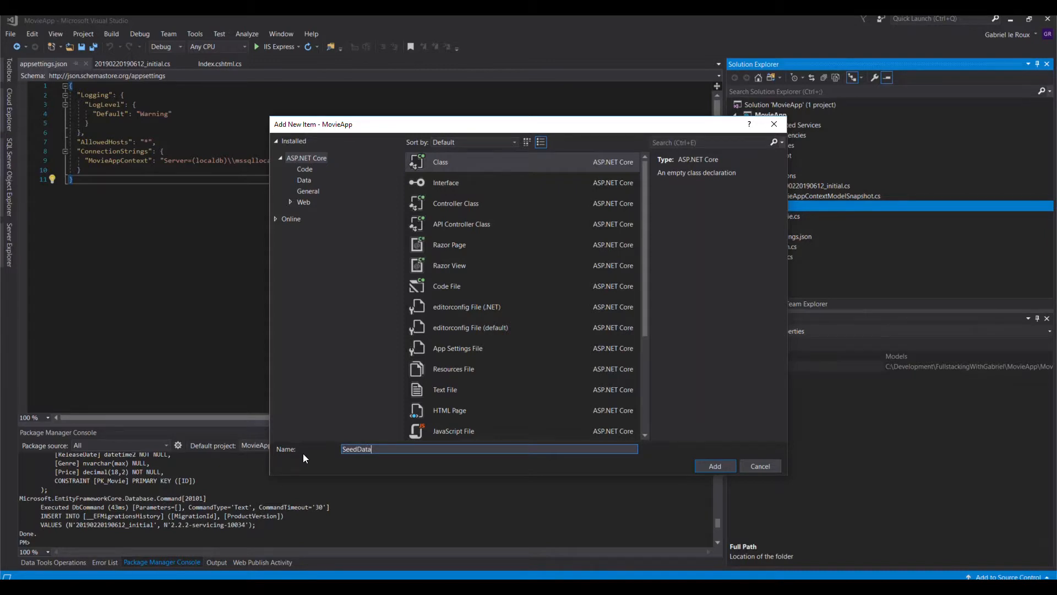
left_click(714, 466)
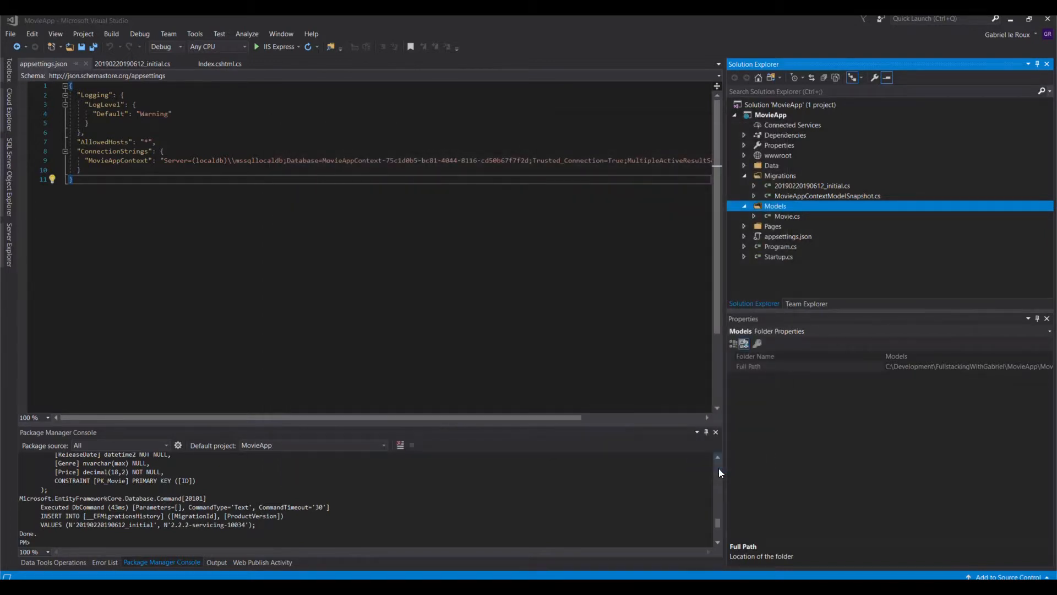
left_click(793, 227)
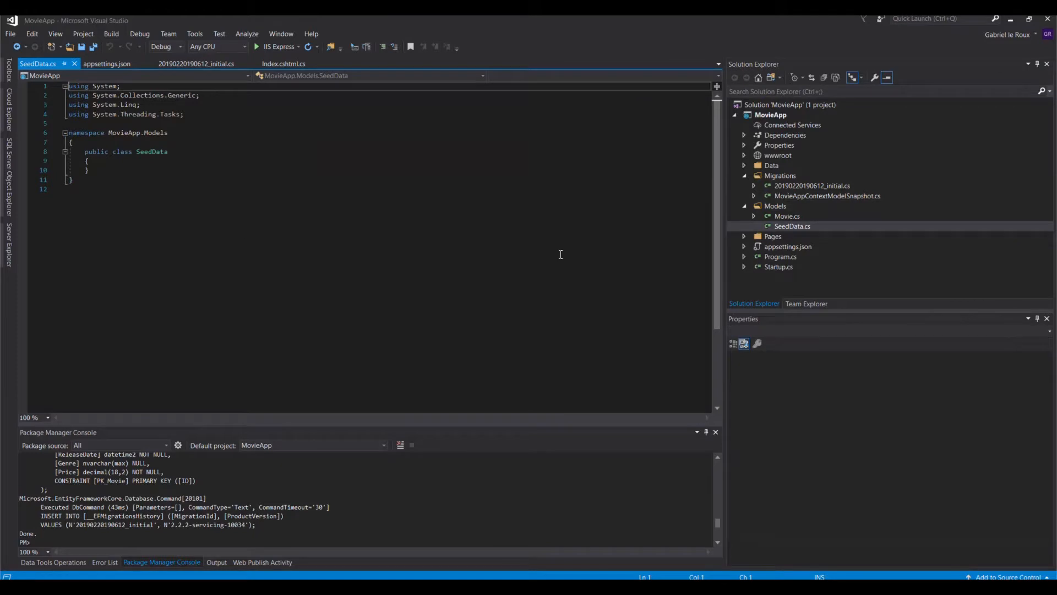
Replace the empty SeedData class with the copied static class whose Initialize method seeds the Movie records.
left_click_drag(85, 152, 92, 165)
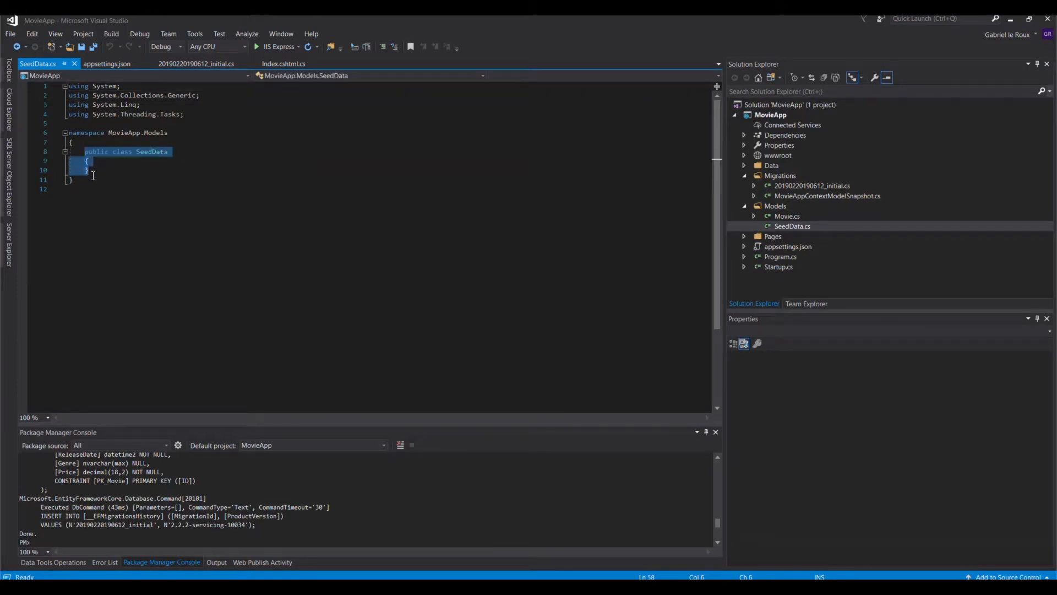
key("ctrl+v")
scroll(339, 280, "up", 7)
scroll(339, 280, "up", 2)
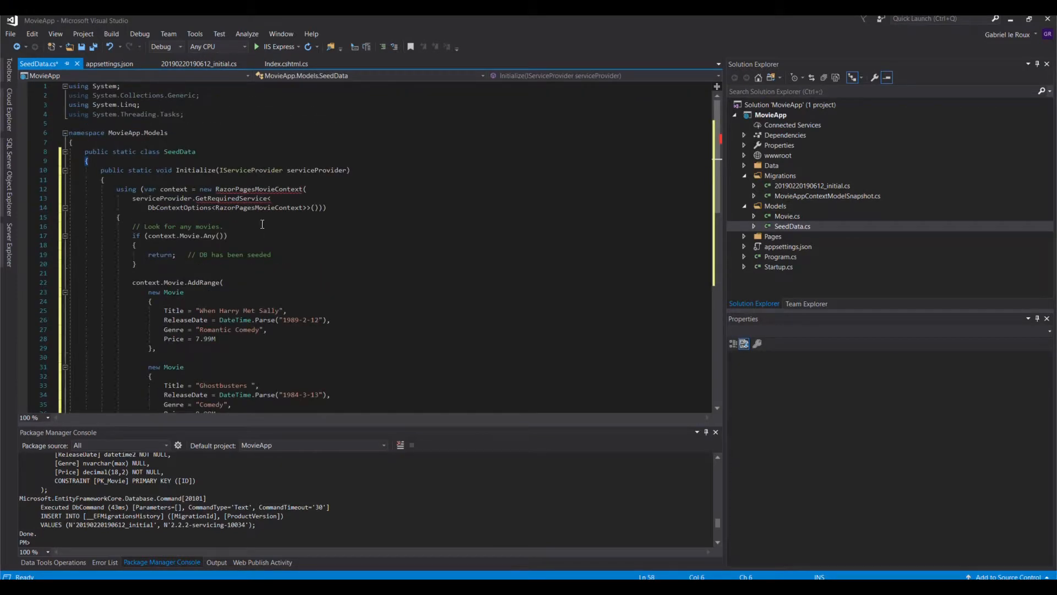
Replace both RazorPagesMovieContext references in the SeedData Initialize method with MovieAppContext.
mouse_move(272, 193)
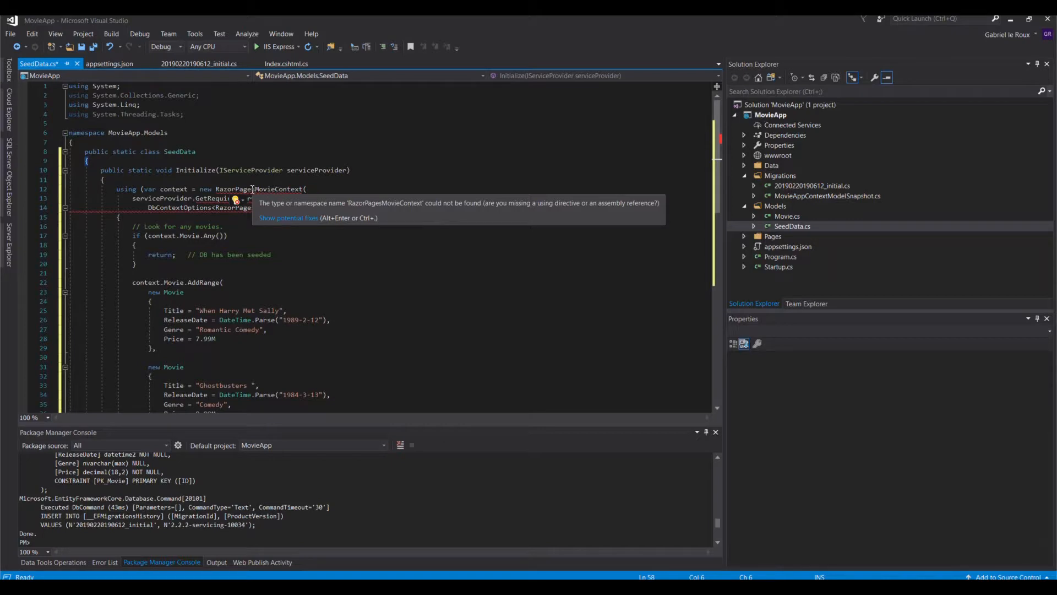
left_click(256, 189)
left_click_drag(256, 189, 215, 190)
key("Delete")
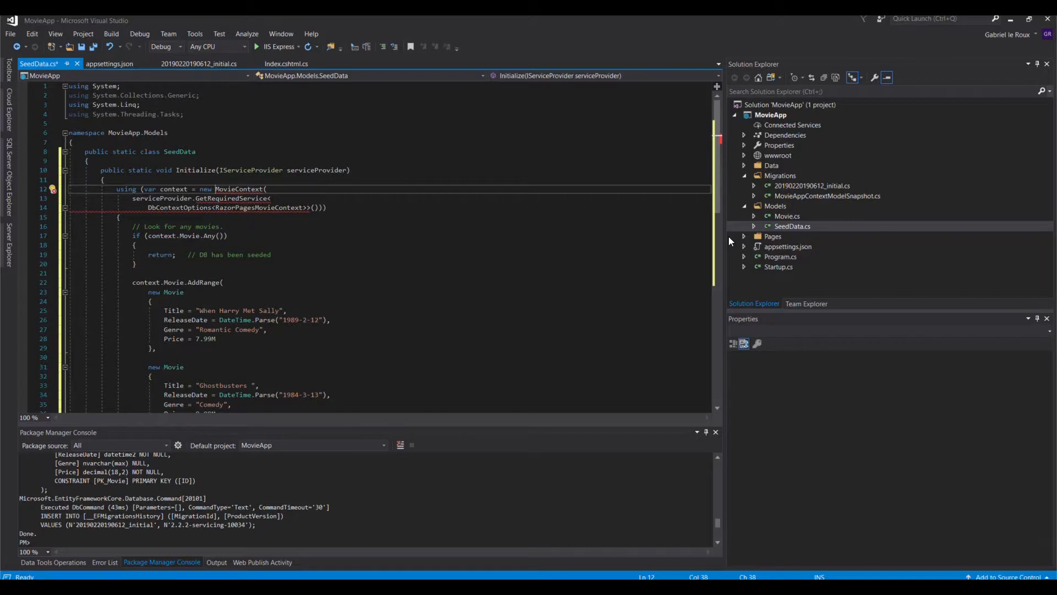
left_click(745, 165)
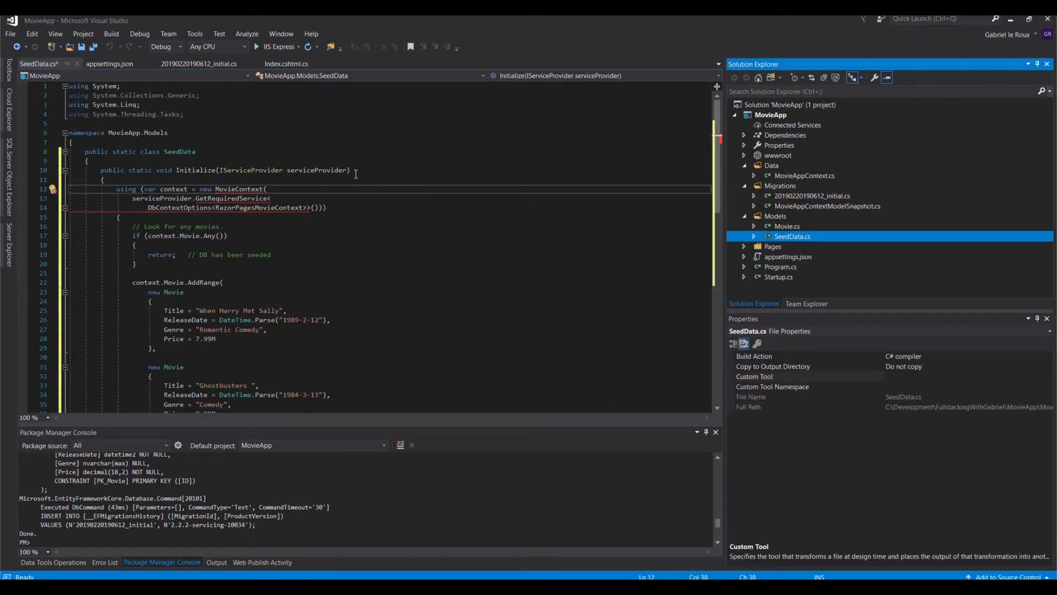
left_click(236, 189)
type("App")
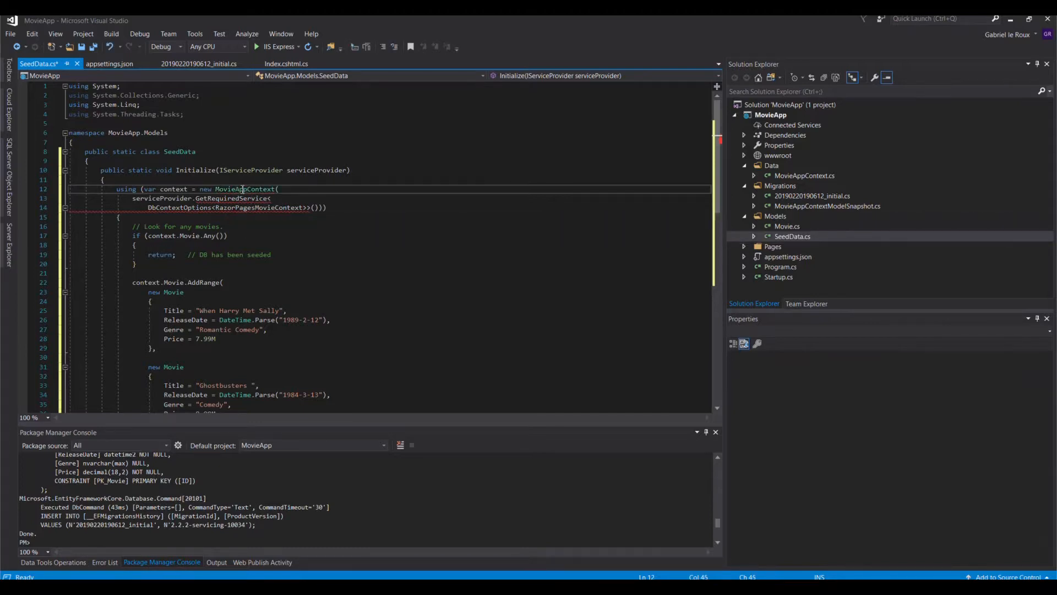
double_click(241, 189)
key("ctrl+c")
double_click(290, 210)
key("ctrl+v")
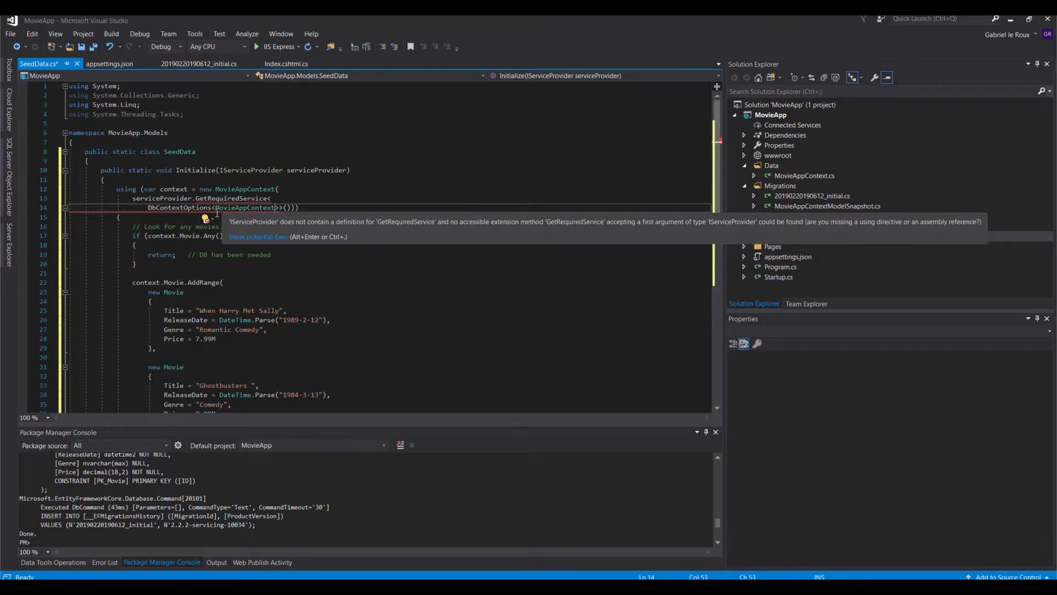
Resolve the missing references in SeedData.cs by adding using directives for Microsoft.Extensions.DependencyInjection and Microsoft.EntityFrameworkCore.
left_click(212, 218)
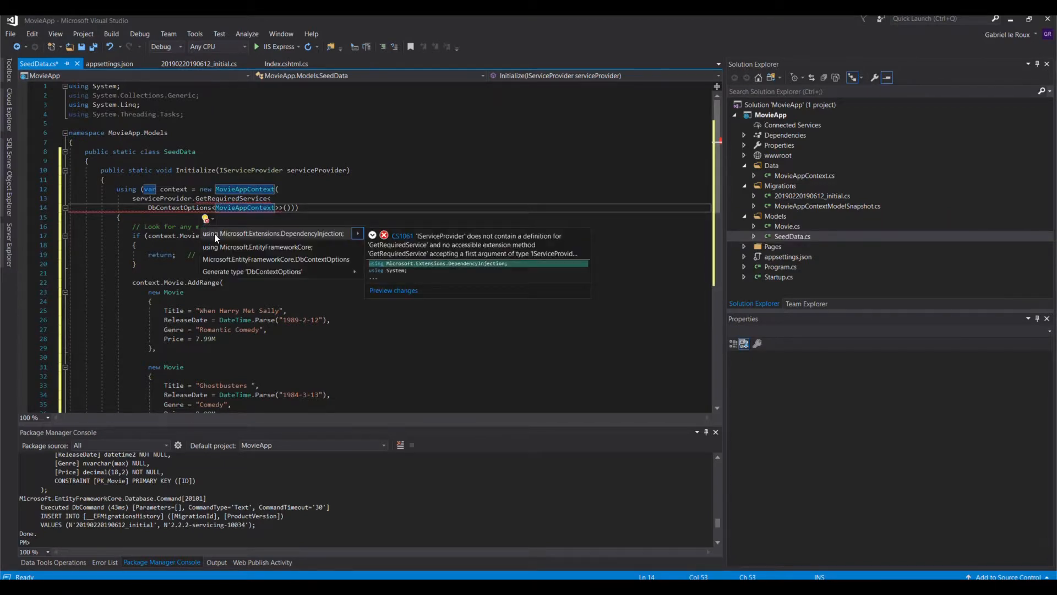
left_click(215, 234)
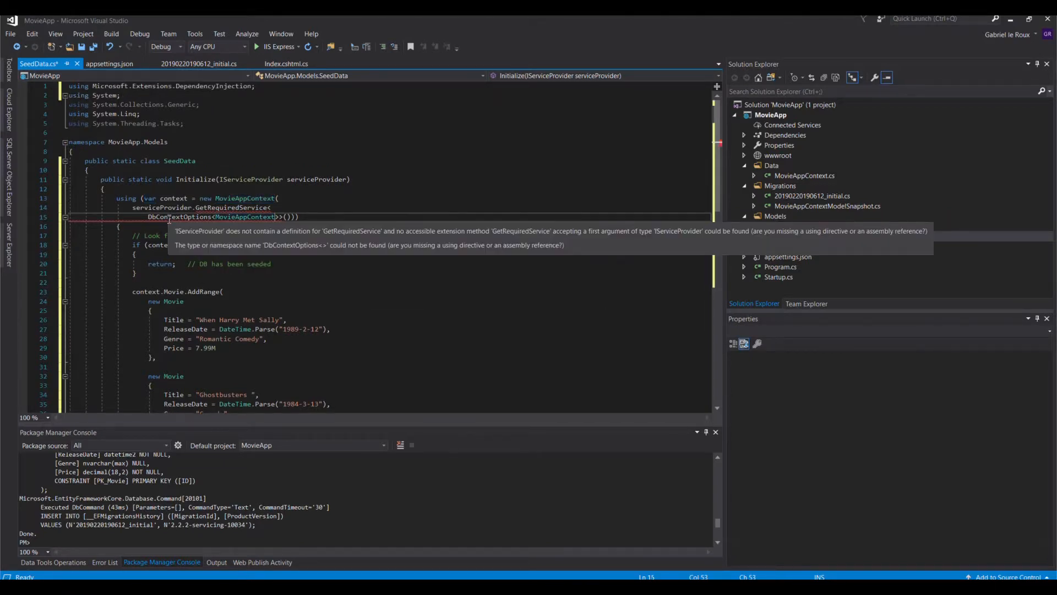
left_click(167, 218)
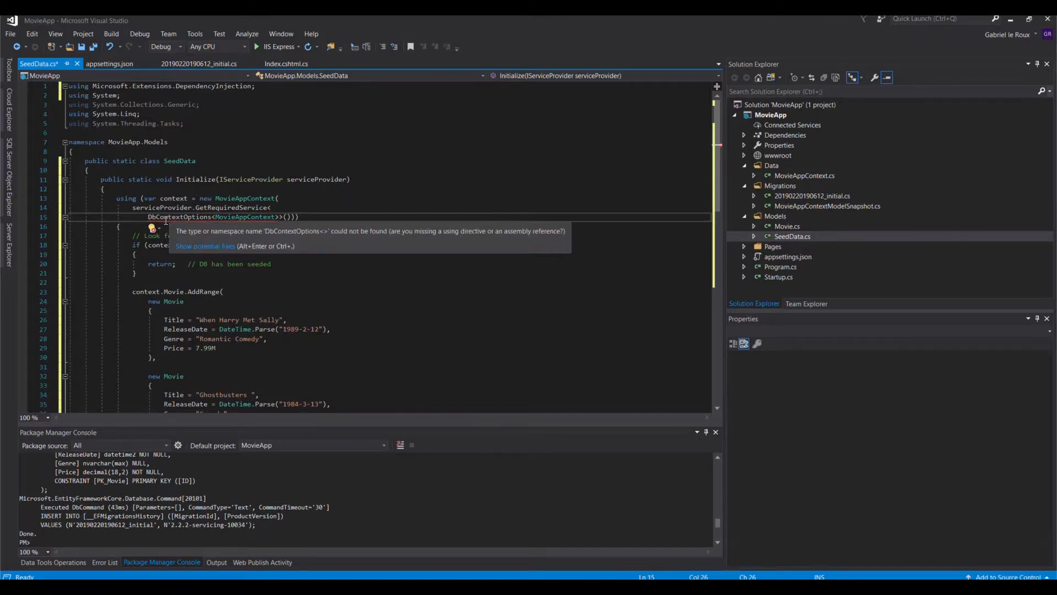
left_click(159, 227)
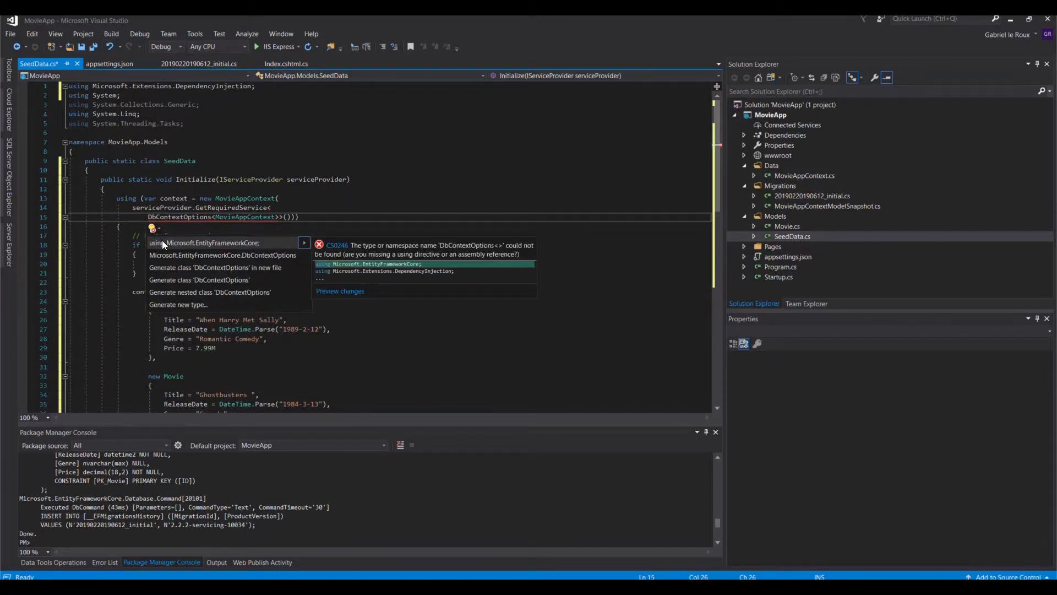
left_click(162, 240)
left_click(238, 179)
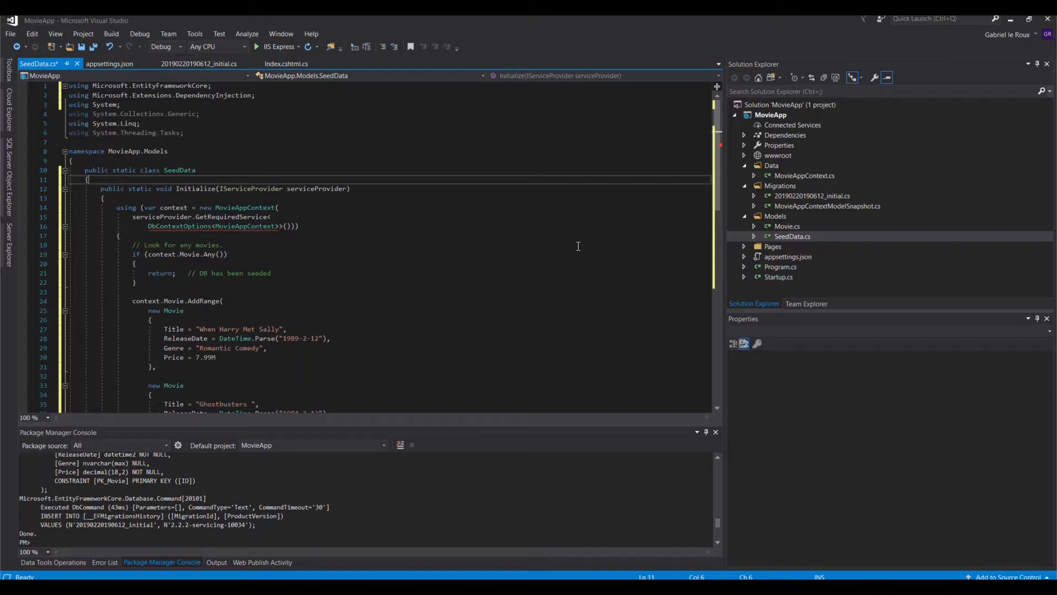
Open Program.cs and replace the CreateWebHostBuilder call in Main with the copied code that migrates and seeds the database before running the host.
scroll(592, 240, "down", 15)
scroll(519, 293, "up", 9)
scroll(514, 279, "up", 7)
double_click(775, 267)
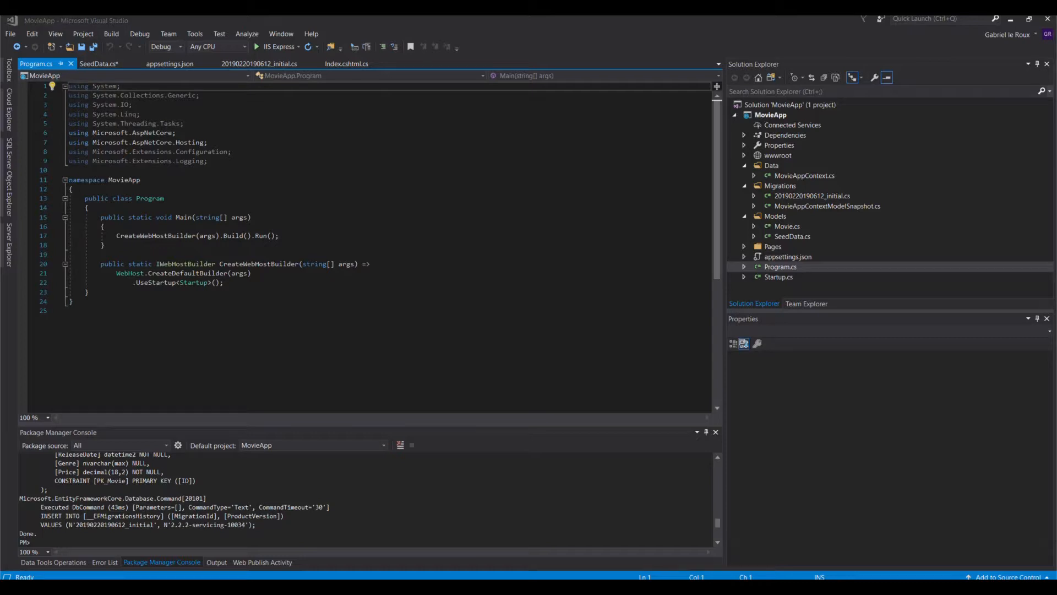
left_click_drag(115, 233, 284, 236)
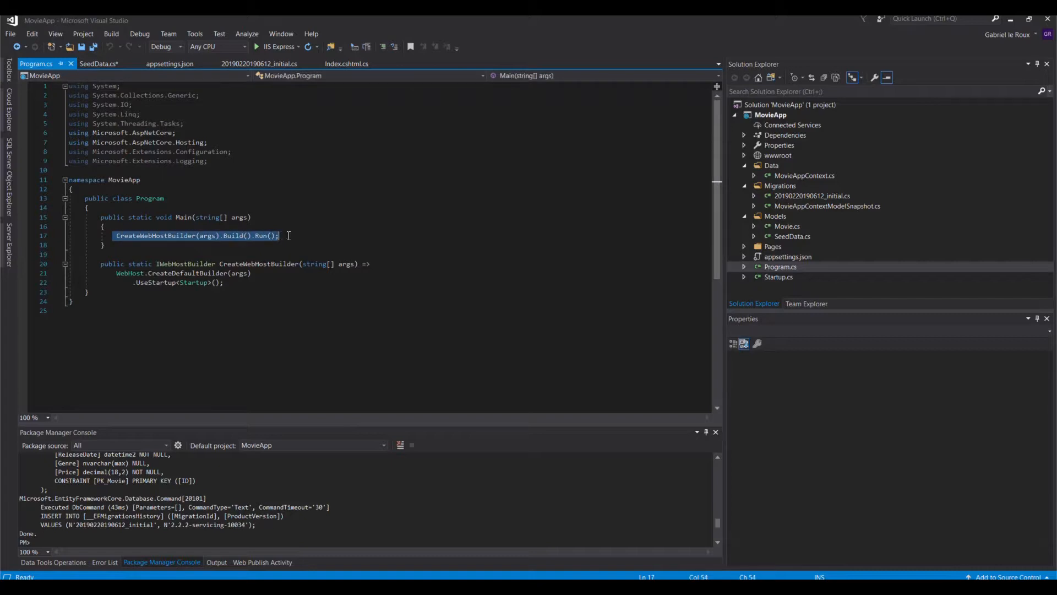
key("ctrl+v")
left_click(147, 239)
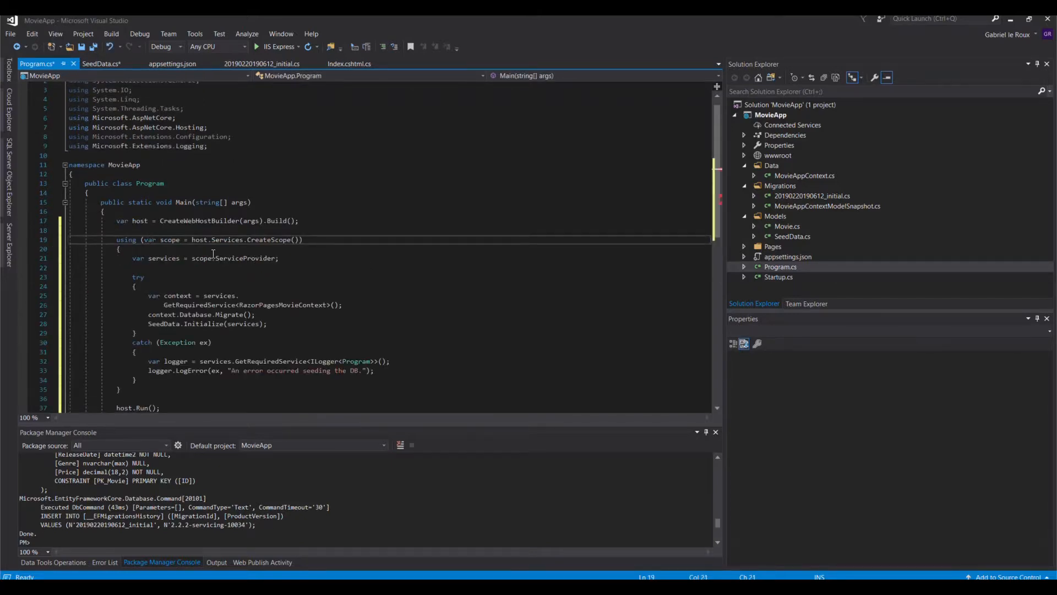
Resolve CreateScope and SeedData in Program.cs by adding using directives for Microsoft.Extensions.DependencyInjection and MovieApp.Models.
left_click(244, 245)
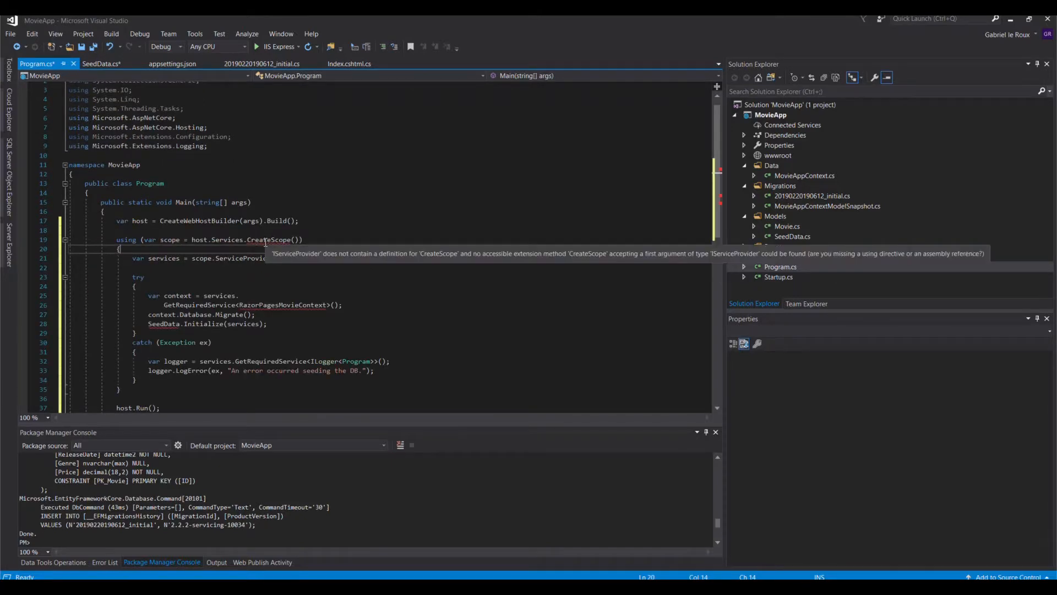
left_click(257, 251)
left_click(260, 263)
mouse_move(168, 335)
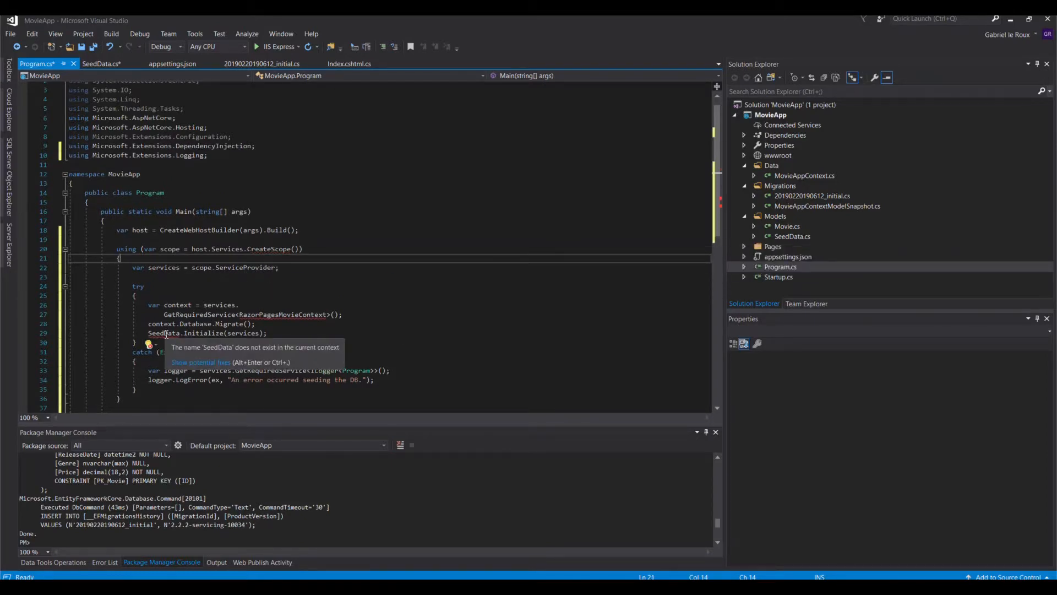
left_click(157, 345)
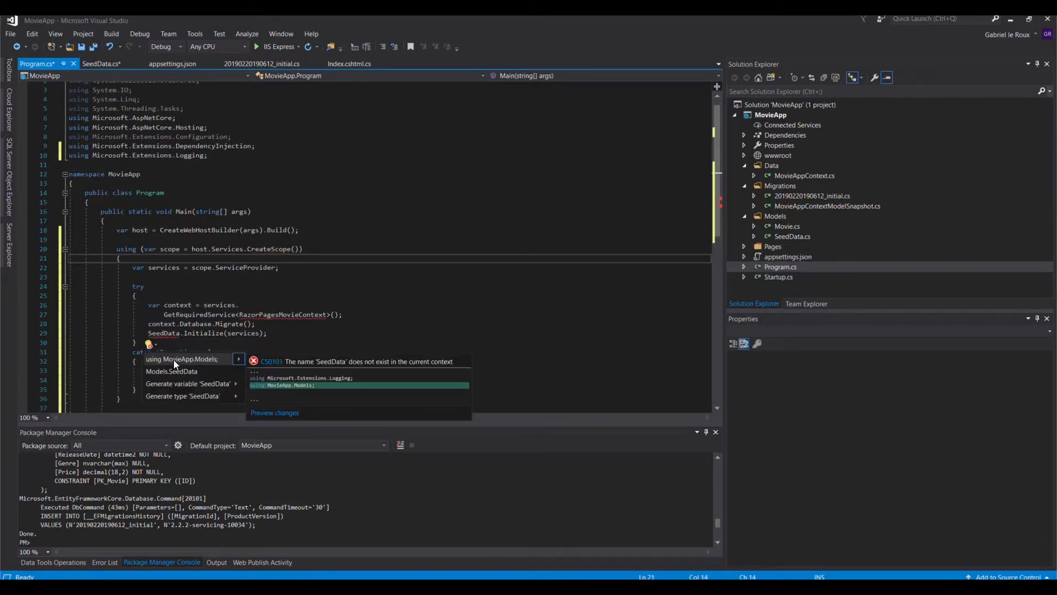
left_click(176, 359)
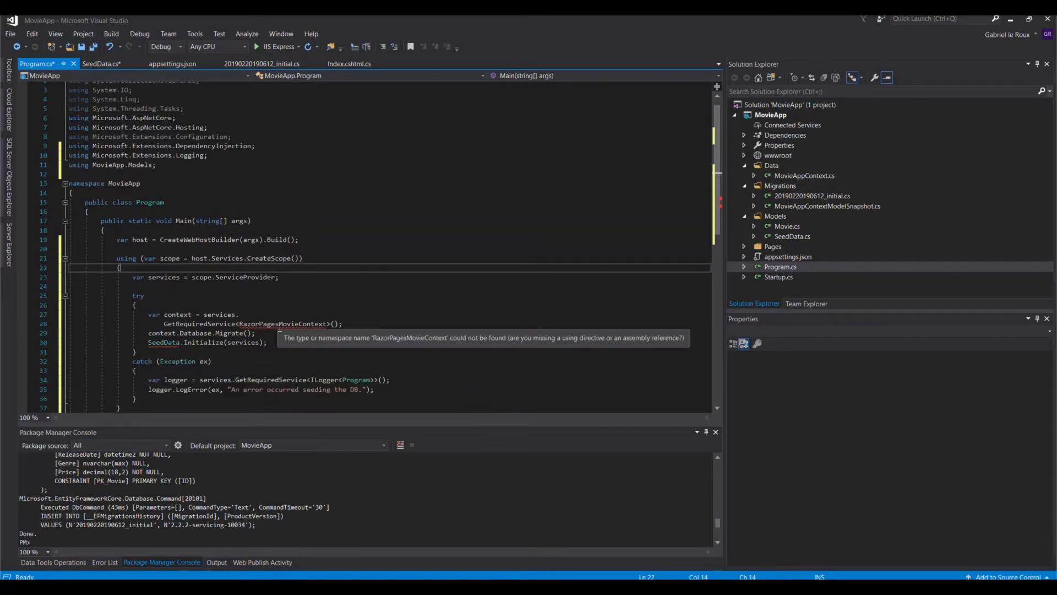
Change the context type in the GetRequiredService call of Main from RazorPagesMovieContext to MovieAppContext.
double_click(280, 326)
type("MovieAp")
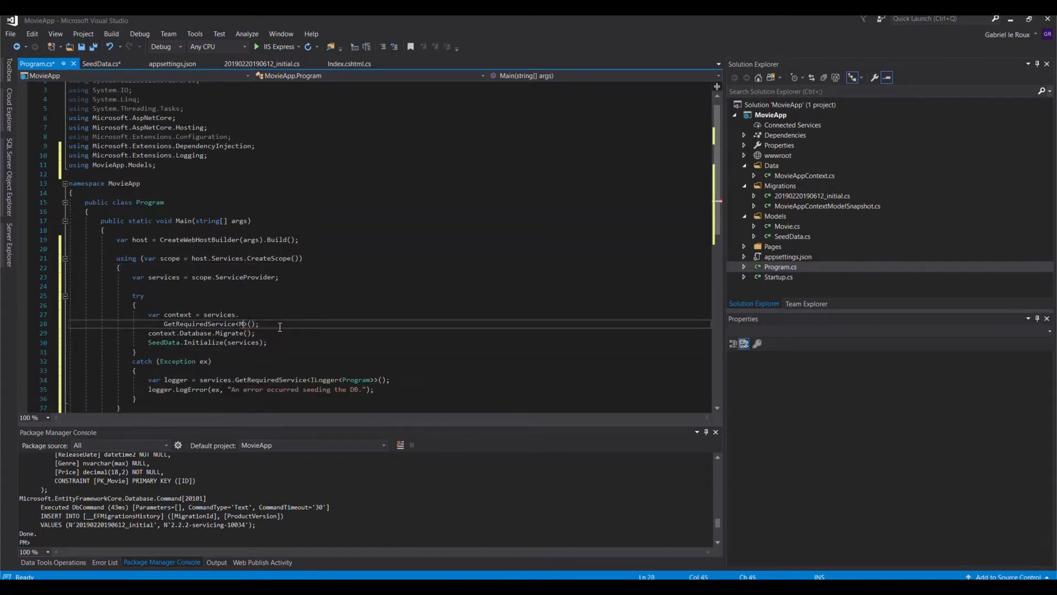
type("pContext")
key("Up")
key("Up")
key("Up")
key("Up")
key("Up")
key("Up")
Resolve the Migrate call in Program.cs by adding a using directive for Microsoft.EntityFrameworkCore.
scroll(393, 300, "down", 6)
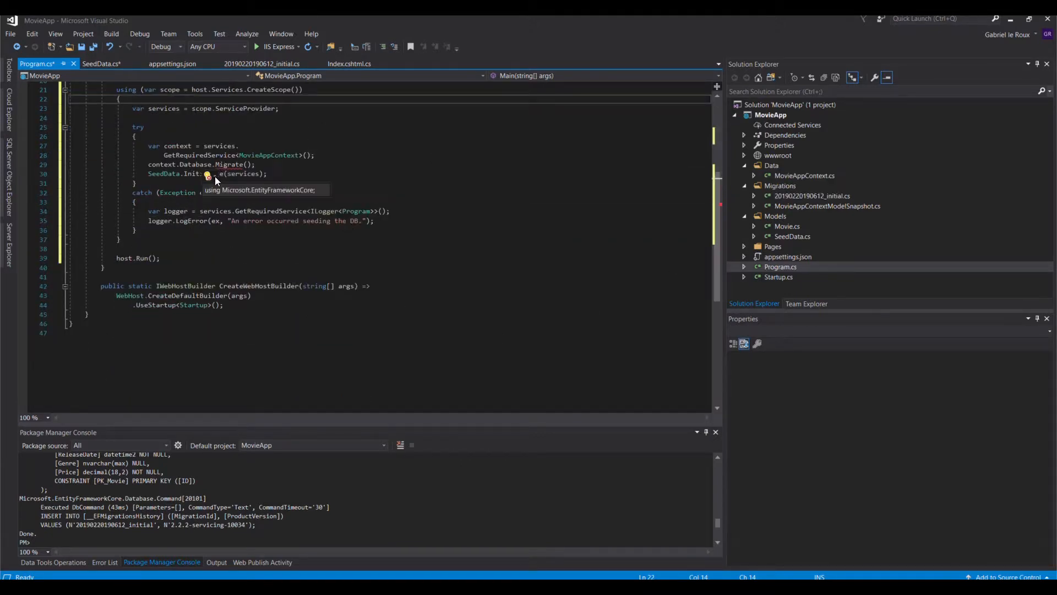
left_click(215, 176)
left_click(220, 189)
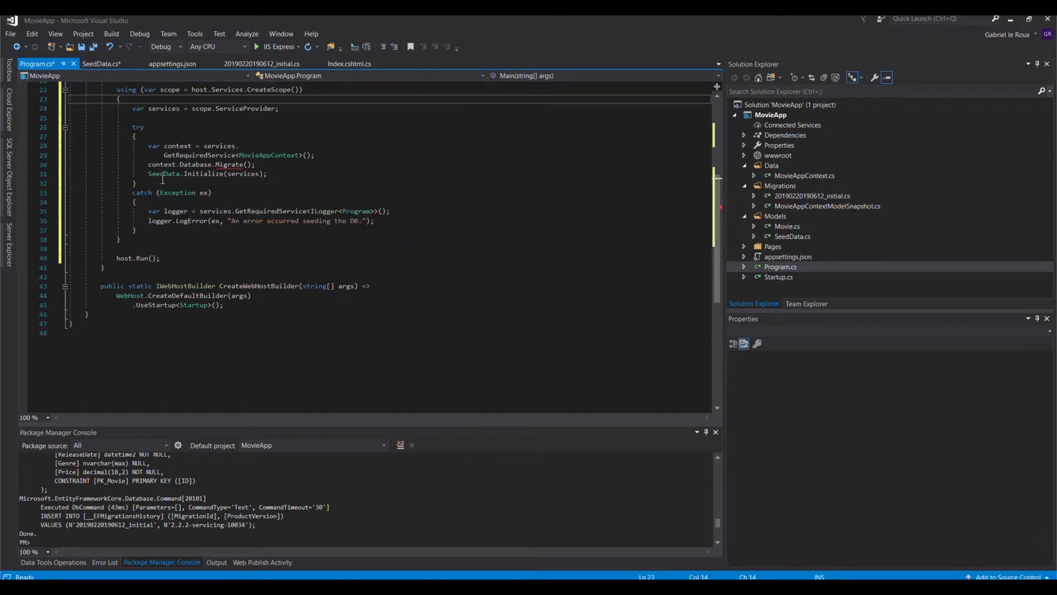
left_click_drag(147, 174, 278, 175)
left_click(211, 177)
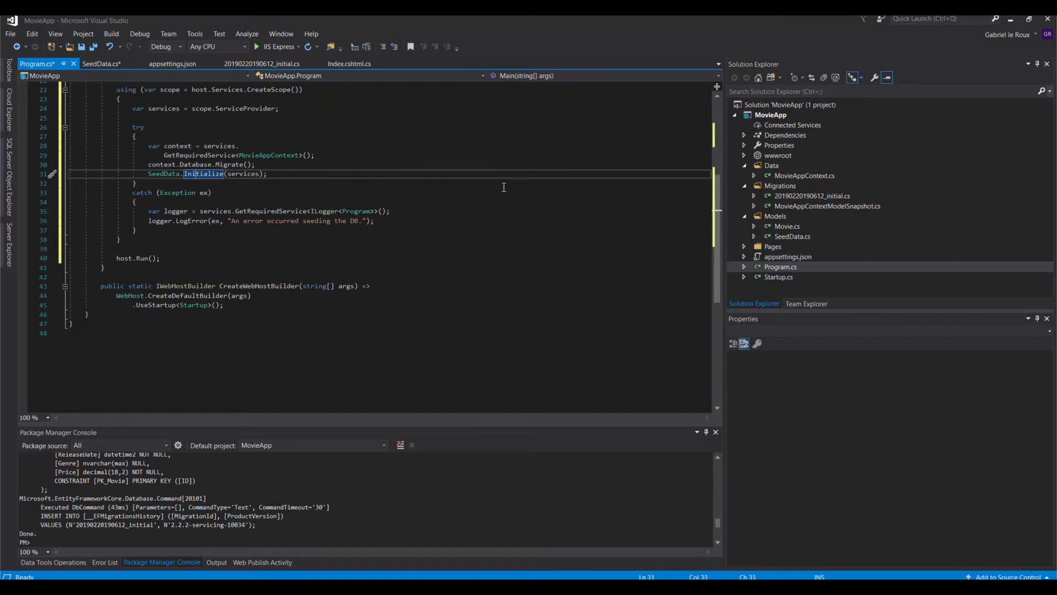
Review the table creation in the initial migration, the MovieAppContext class and the movie entries in SeedData.cs.
double_click(794, 196)
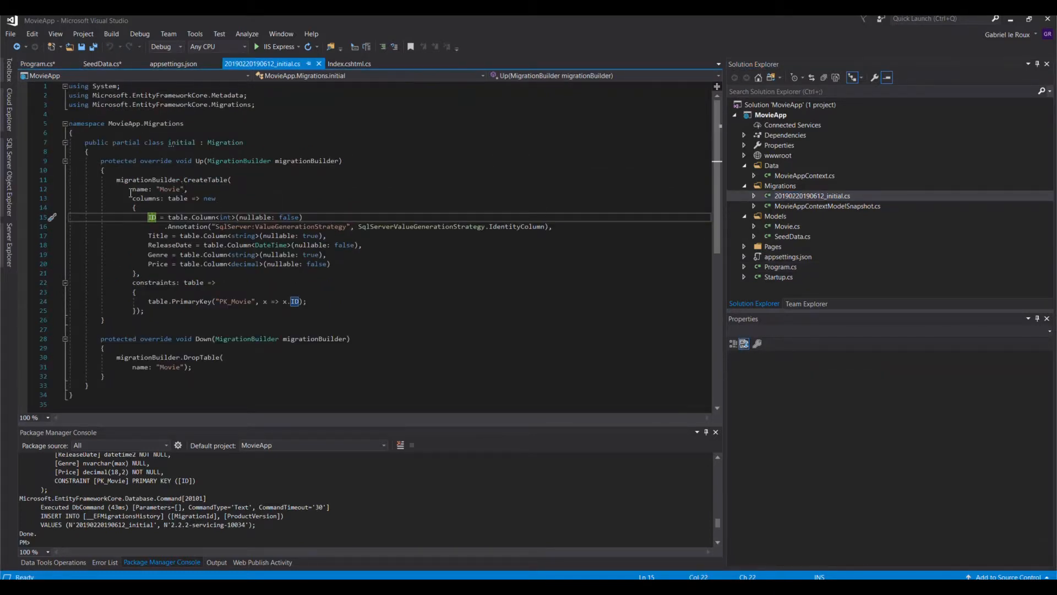
left_click_drag(113, 179, 154, 311)
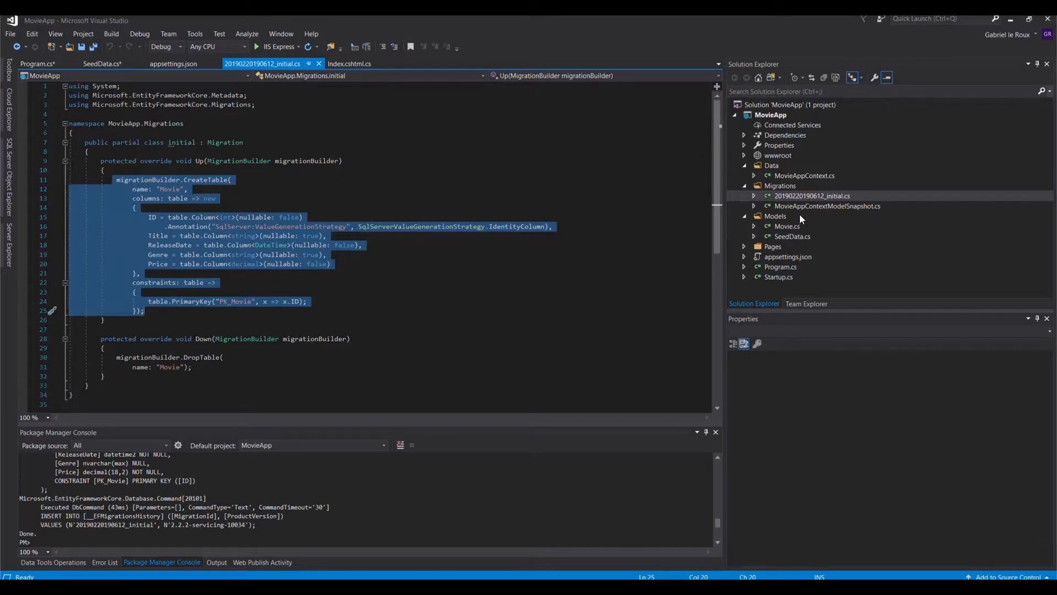
double_click(791, 176)
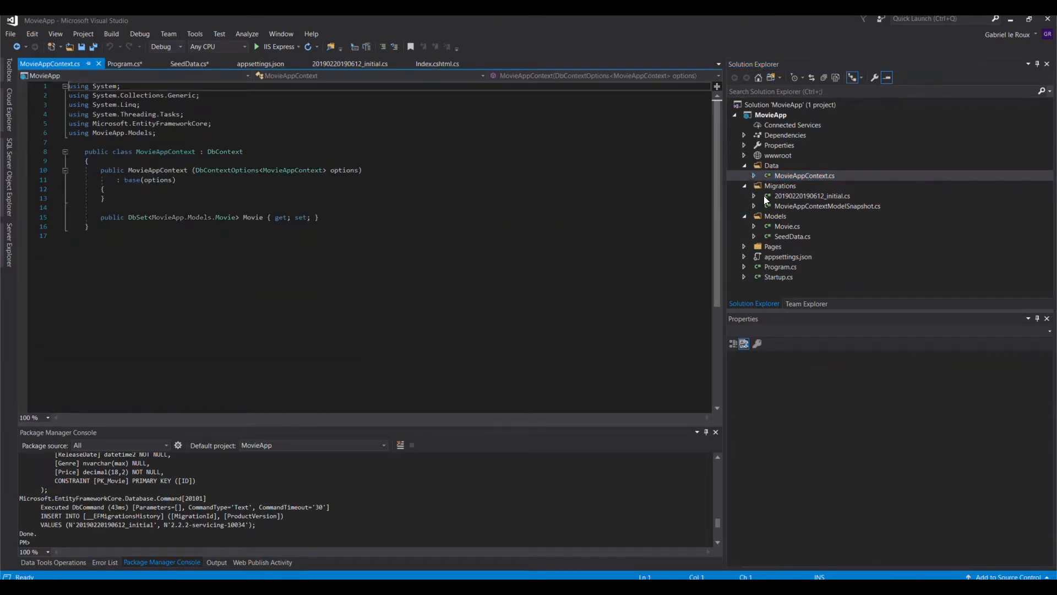
double_click(773, 233)
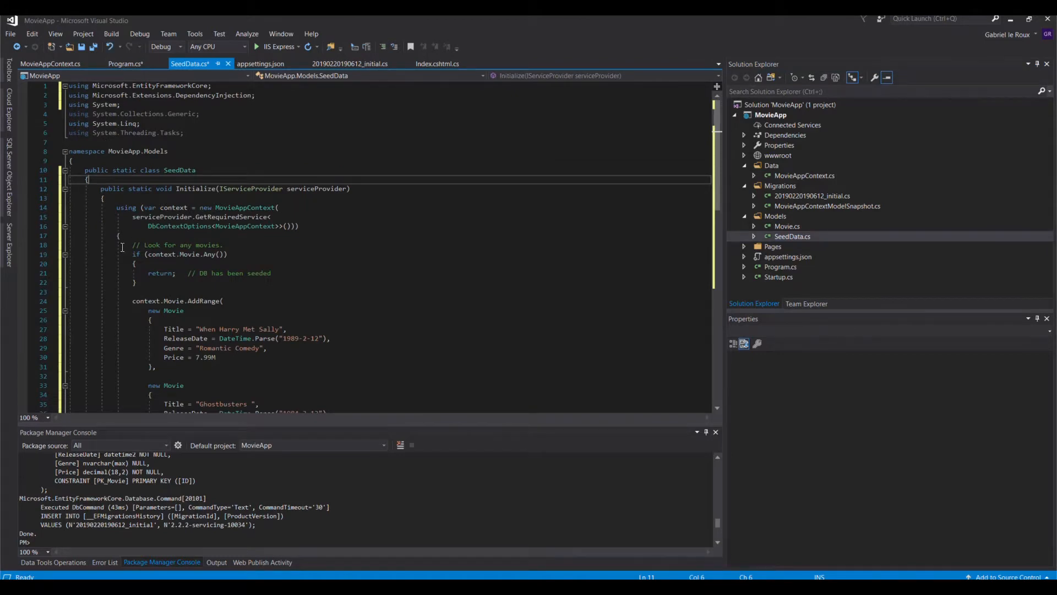
left_click_drag(117, 216, 267, 309)
scroll(182, 308, "down", 3)
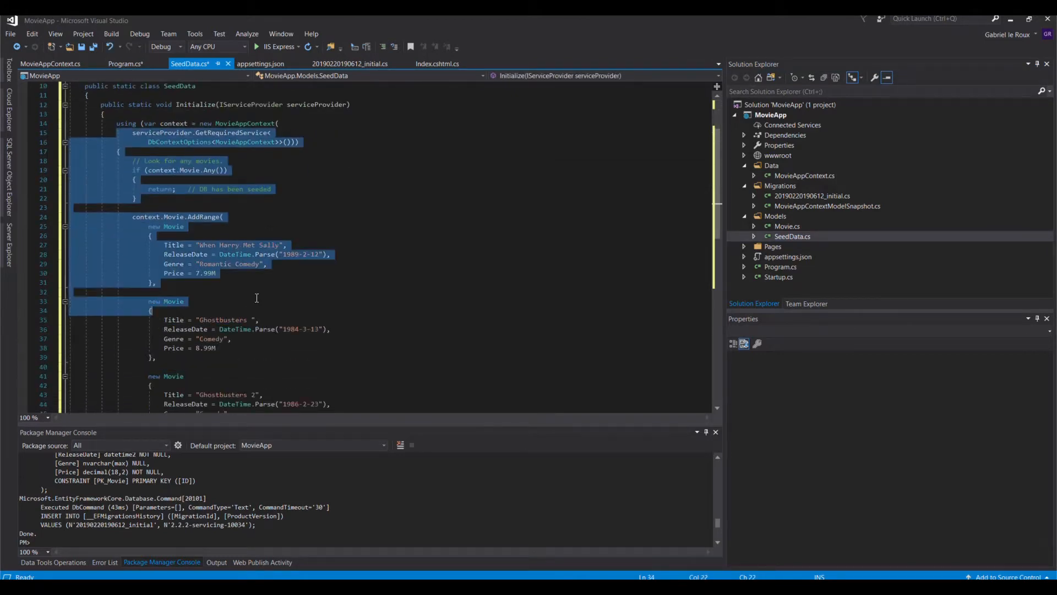
scroll(257, 298, "down", 4)
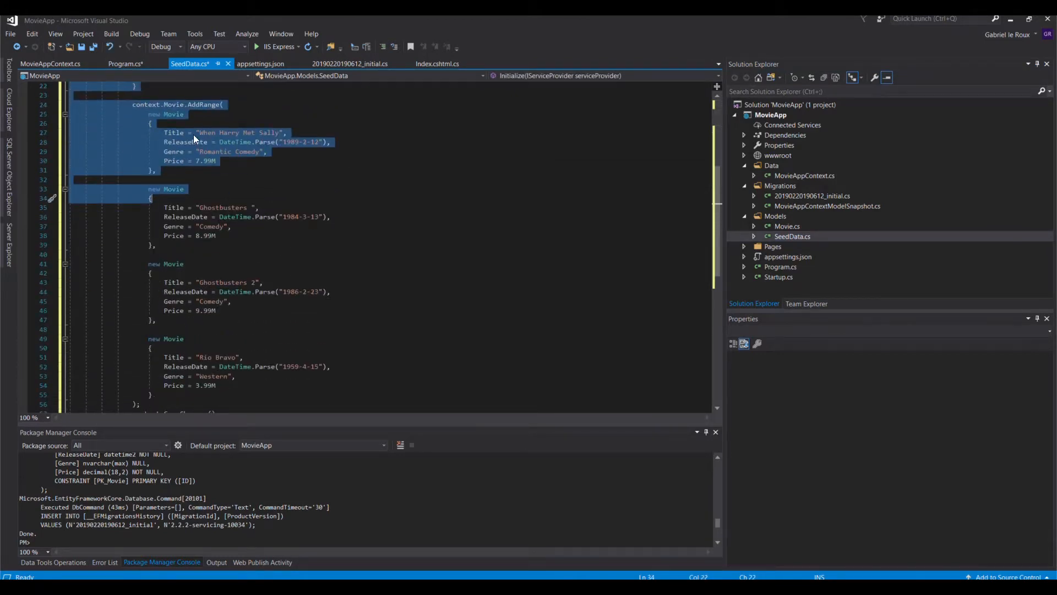
Run MovieApp in IIS Express and view its home page in a maximized browser window.
scroll(205, 186, "down", 4)
scroll(247, 160, "up", 3)
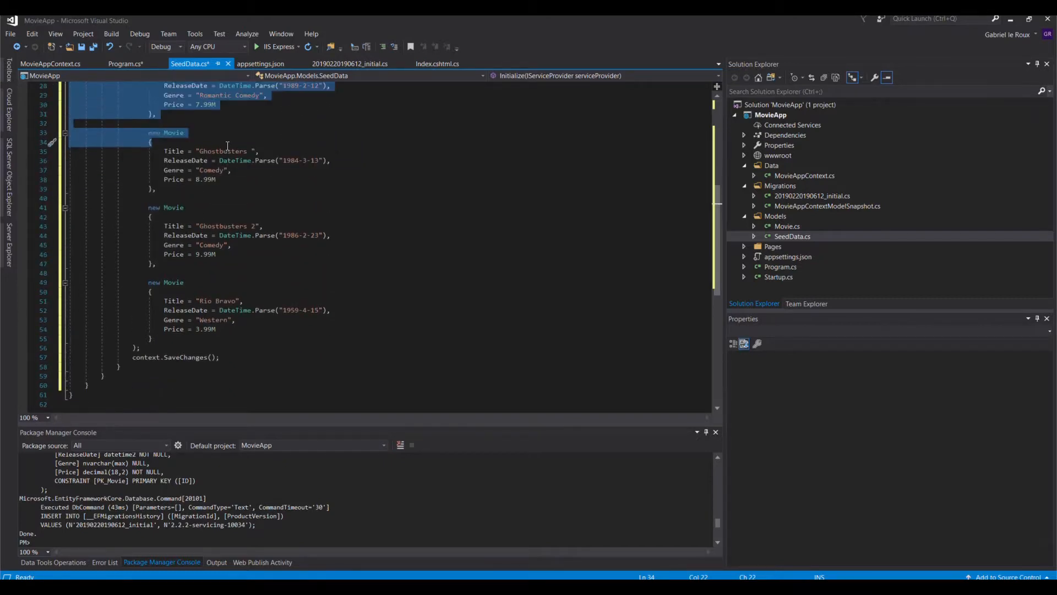
left_click(271, 47)
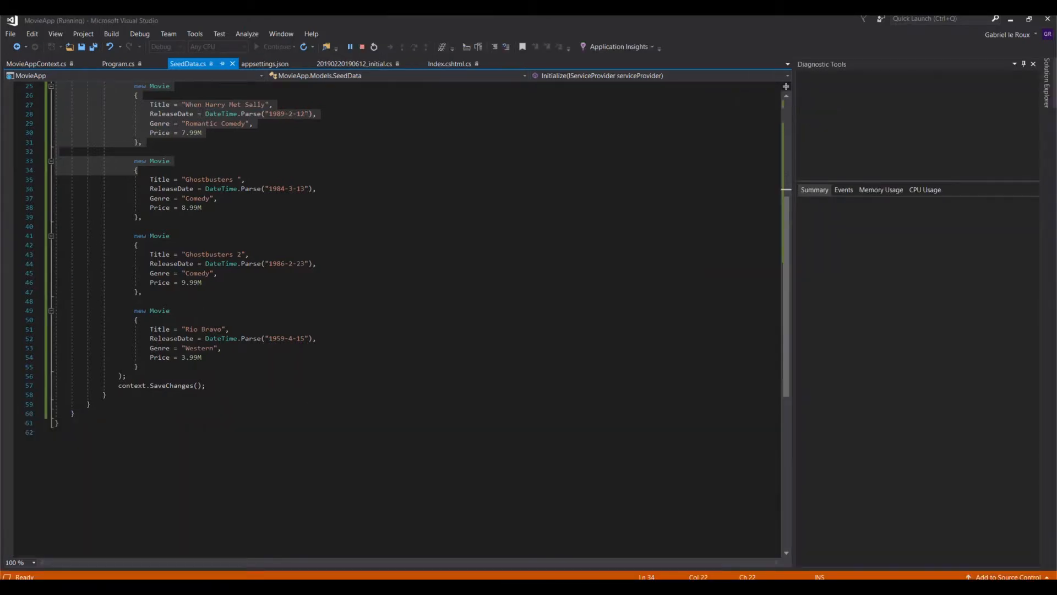
left_click_drag(243, 120, 411, 143)
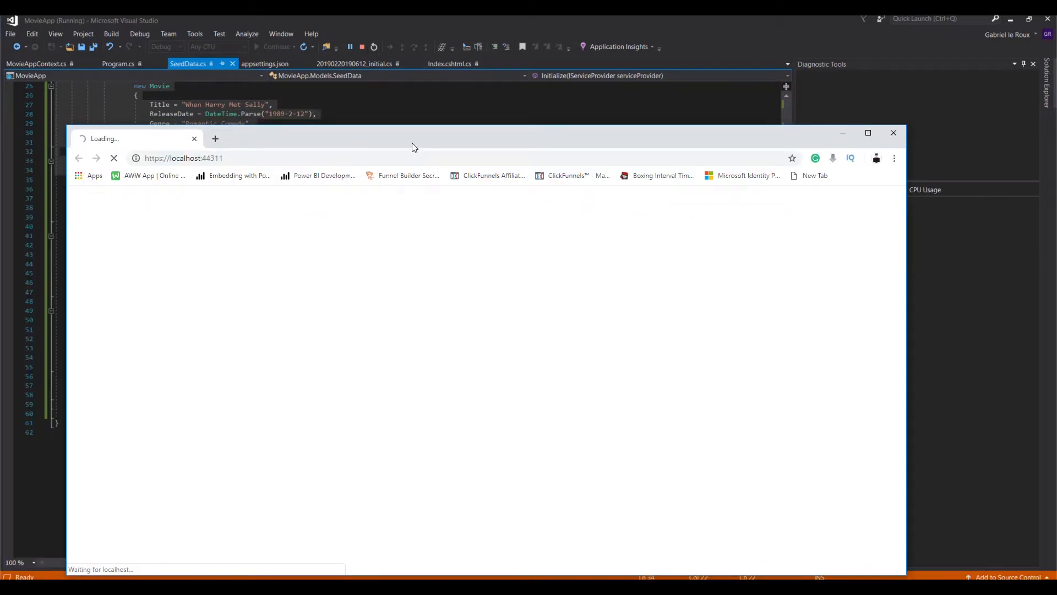
double_click(412, 143)
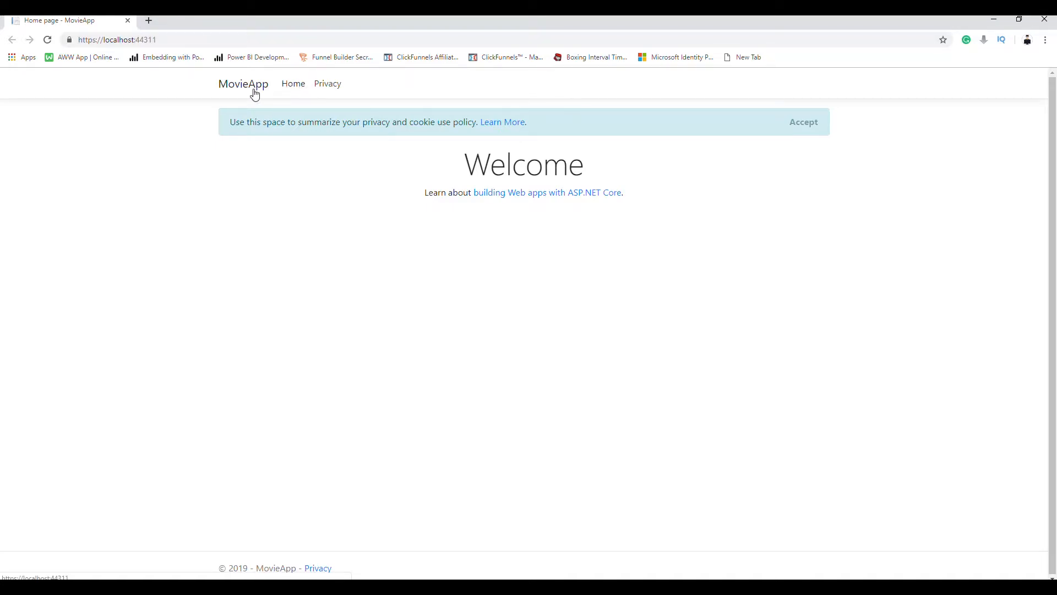
left_click(181, 40)
left_click(187, 40)
left_click(193, 165)
Return to Visual Studio and open _Layout.cshtml from the Shared folder under Pages.
key("alt+Tab")
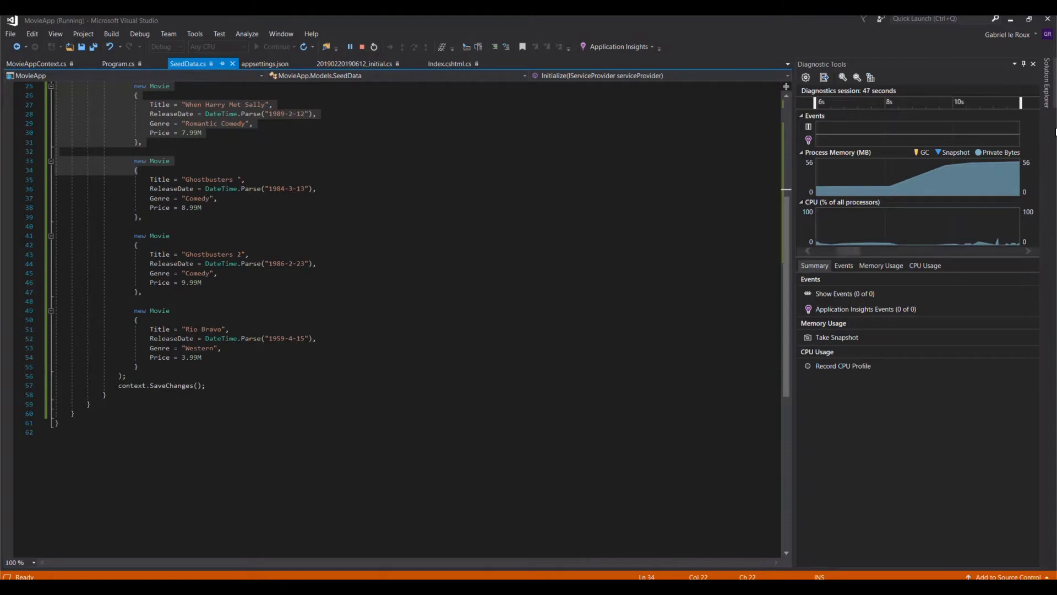
left_click(1049, 83)
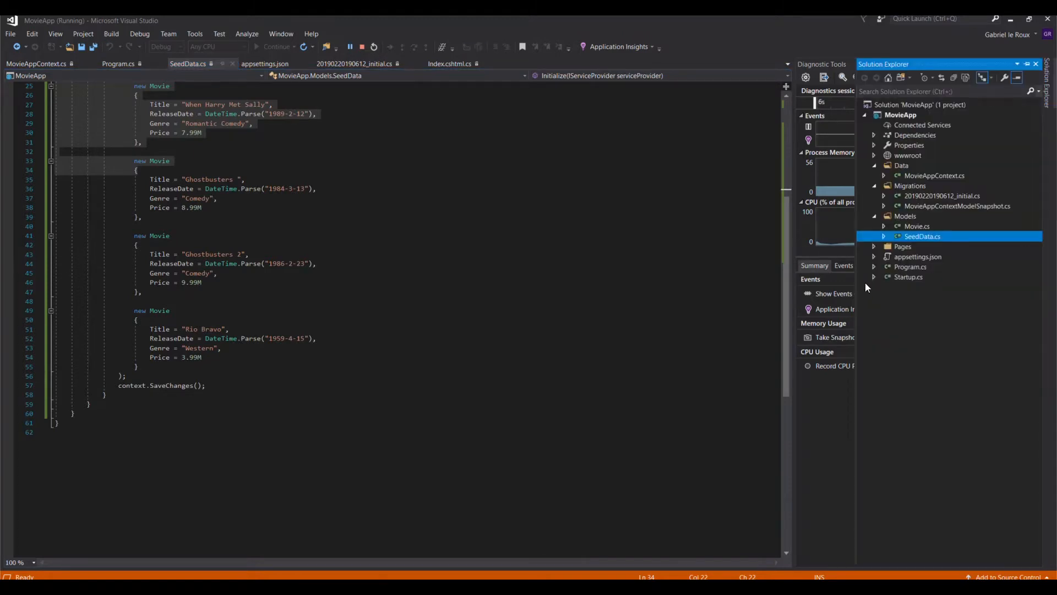
left_click(875, 247)
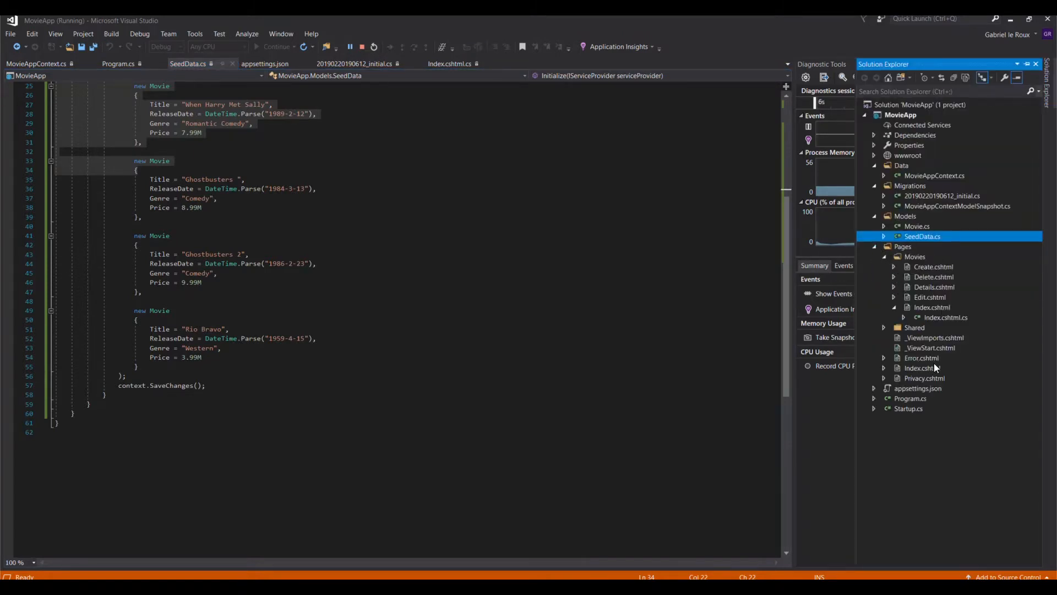
left_click(885, 328)
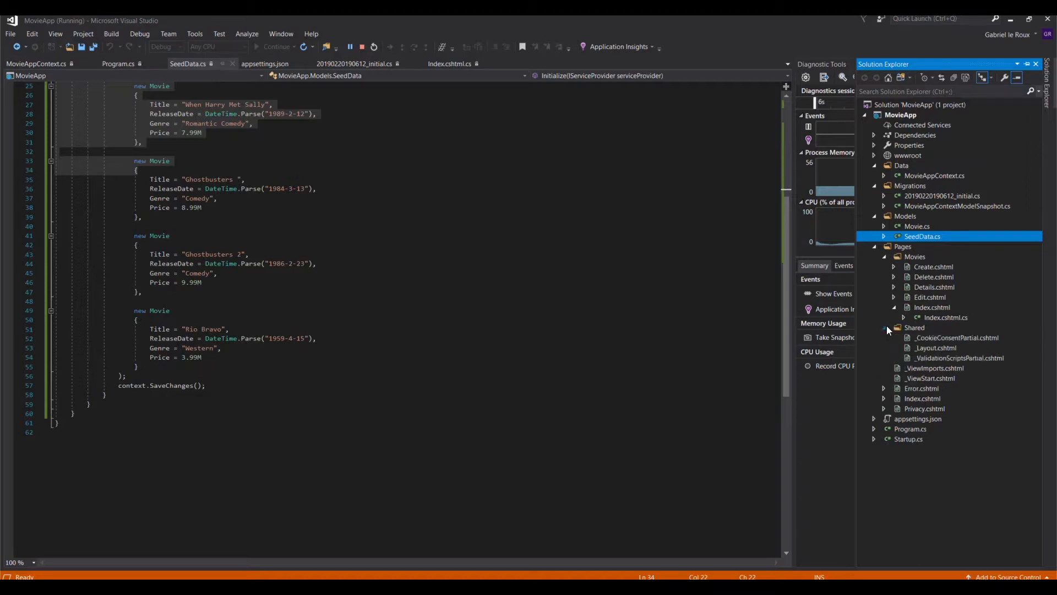
left_click(933, 348)
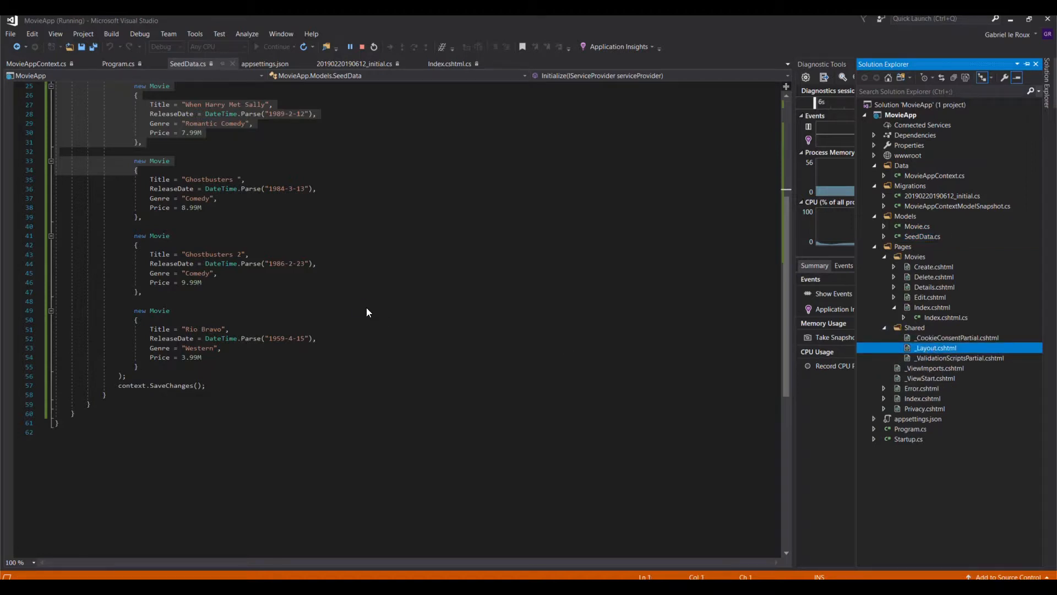
key("Return")
left_click(470, 354)
Duplicate the Home nav-item list element directly below the original in the navbar of _Layout.cshtml.
scroll(470, 354, "down", 2)
left_click_drag(147, 298, 176, 315)
key("ctrl+c")
left_click(175, 315)
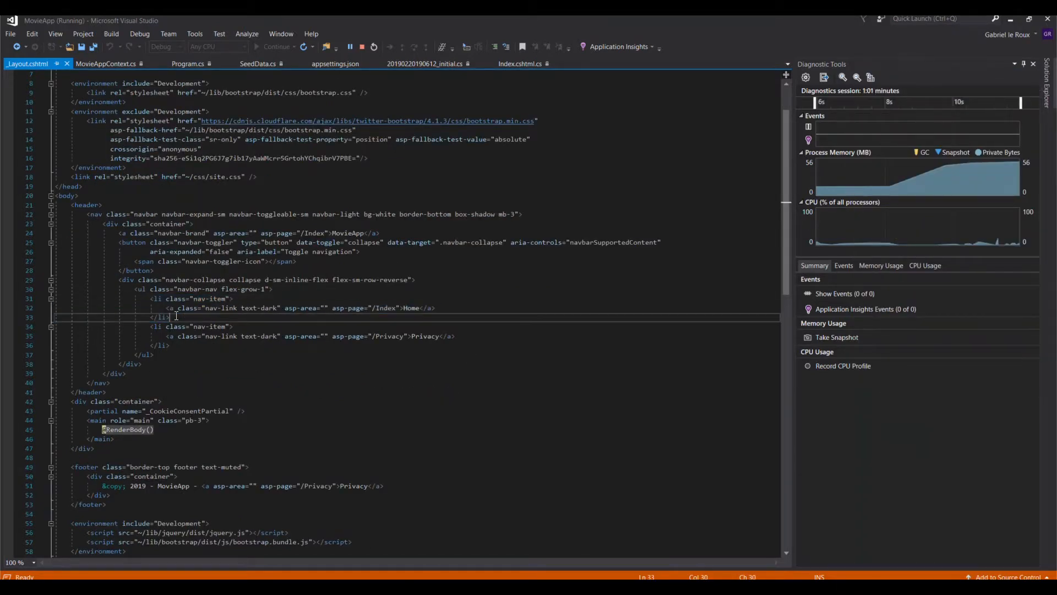
key("ctrl+v")
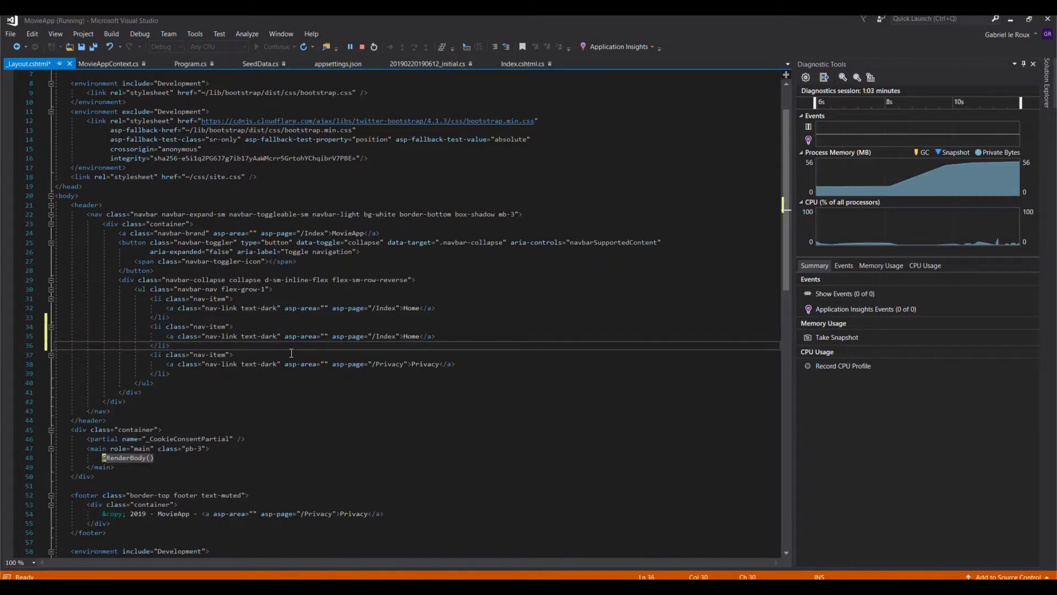
Set the asp-page value of the duplicated nav link to /Movies/Index.
double_click(388, 337)
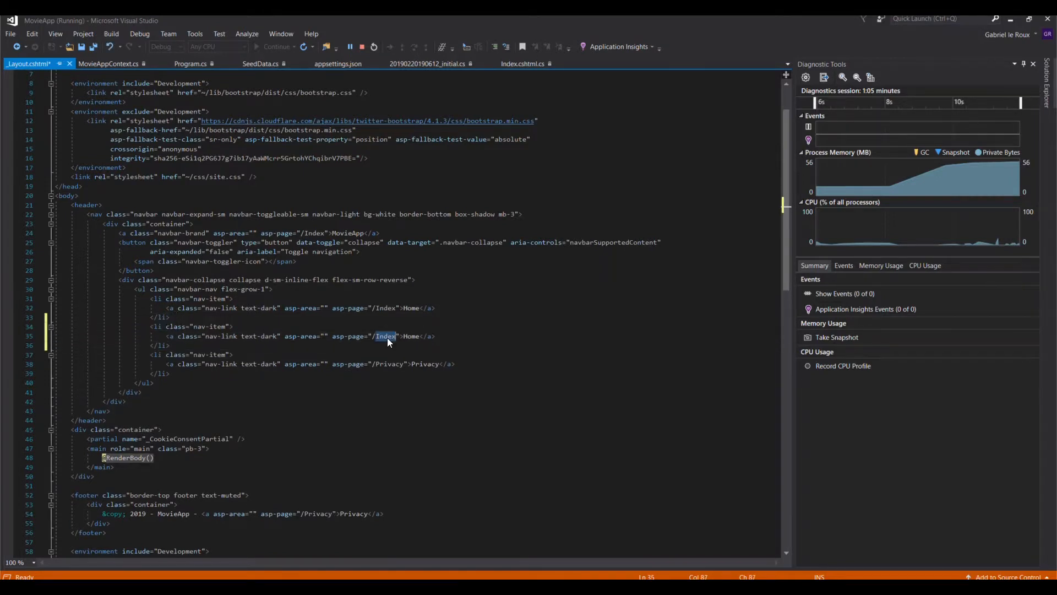
type("PAge")
key("BackSpace")
key("BackSpace")
key("BackSpace")
key("BackSpace")
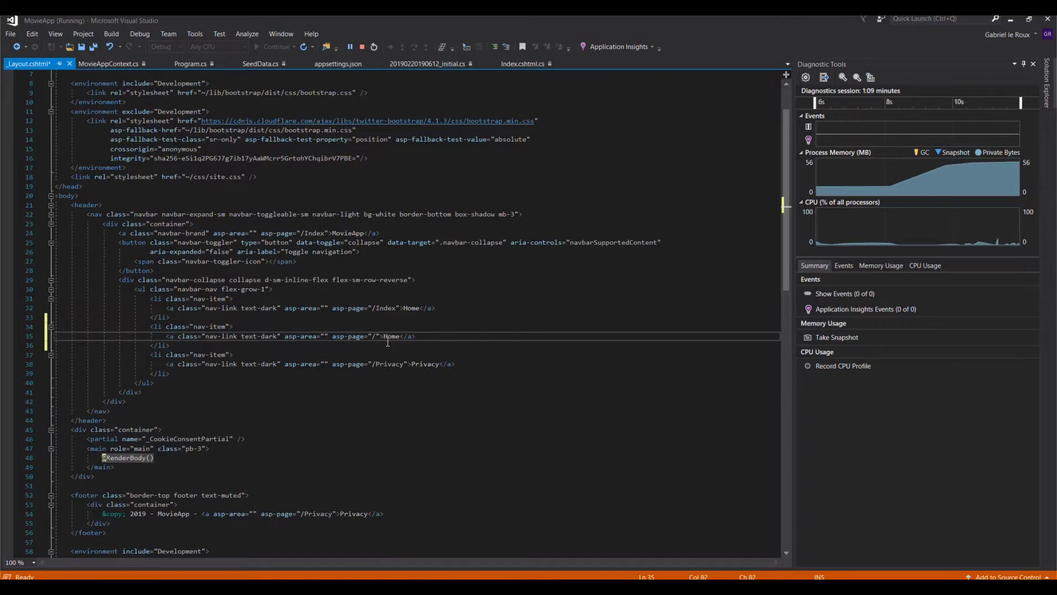
type("Movies/Index")
Change the duplicated nav link's text to Movies and save the layout file.
double_click(440, 337)
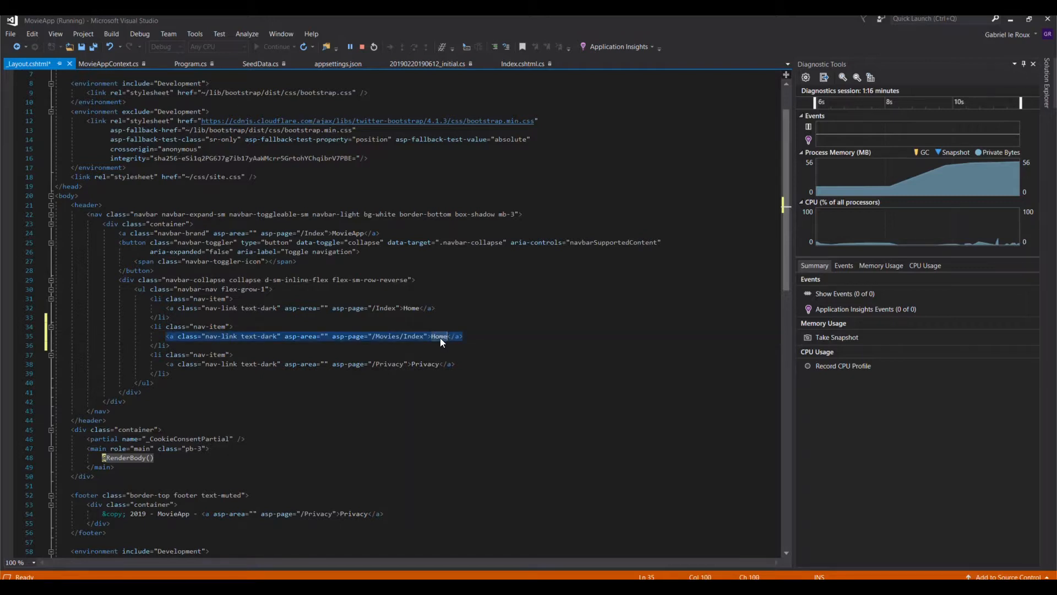
left_click(441, 337)
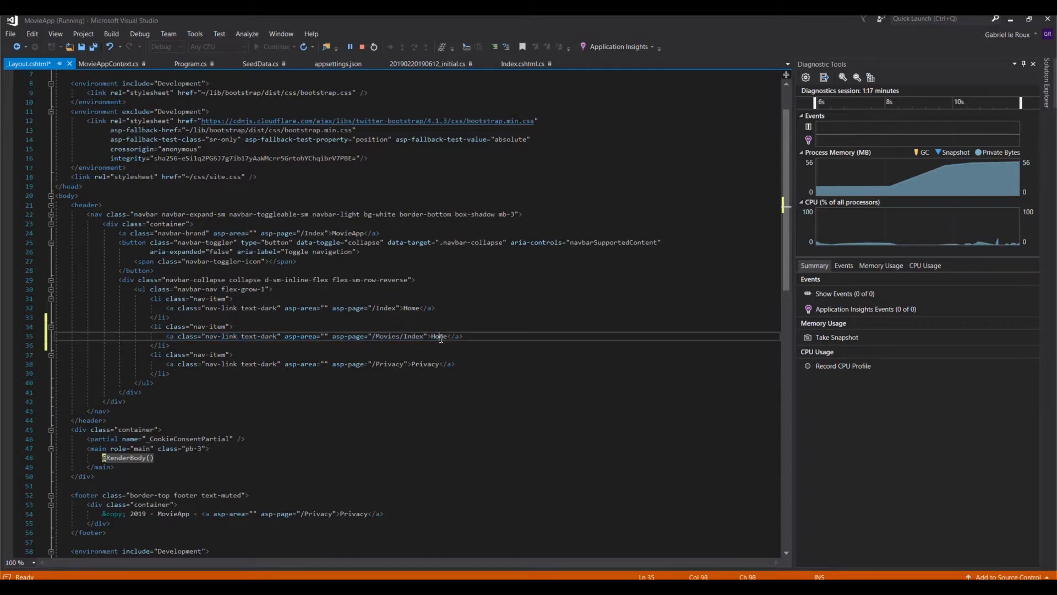
double_click(440, 337)
type("M")
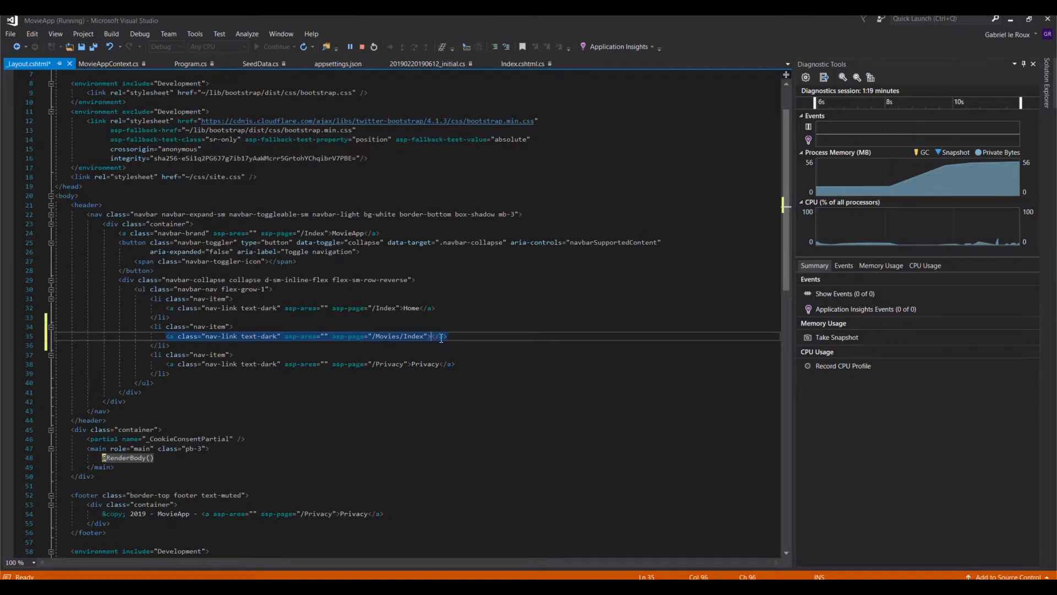
type("ovies")
left_click(378, 401)
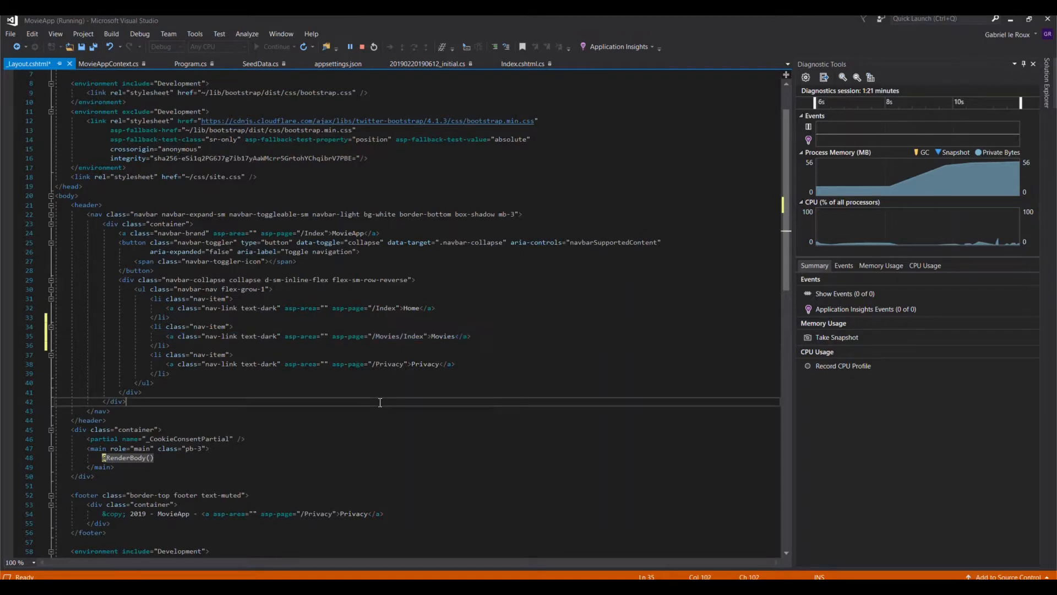
left_click(94, 47)
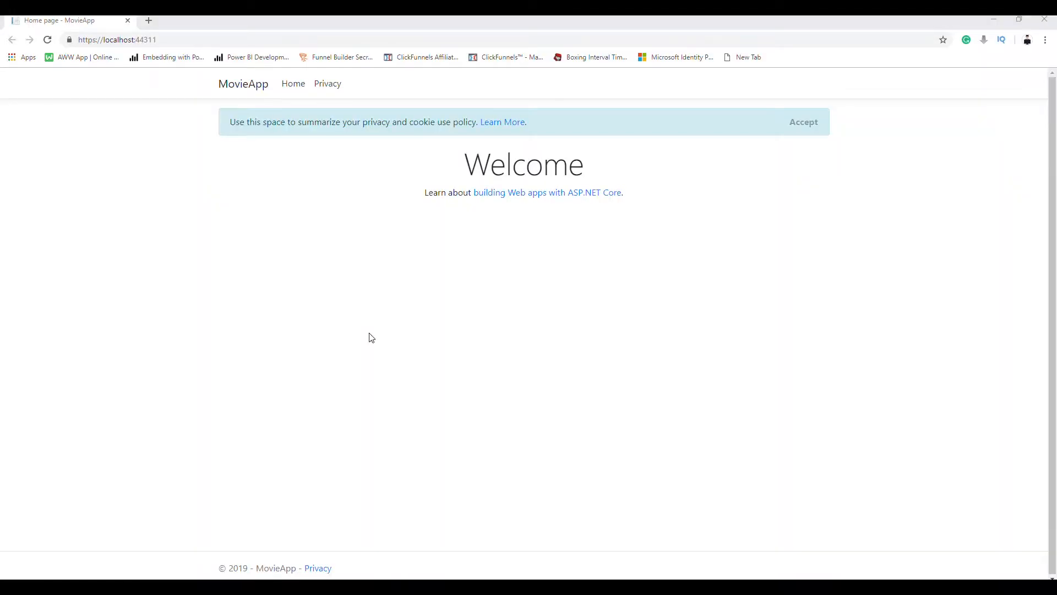
Reload the running site in the browser and open the Movies page from its navigation bar.
right_click(251, 249)
left_click(281, 281)
left_click(335, 89)
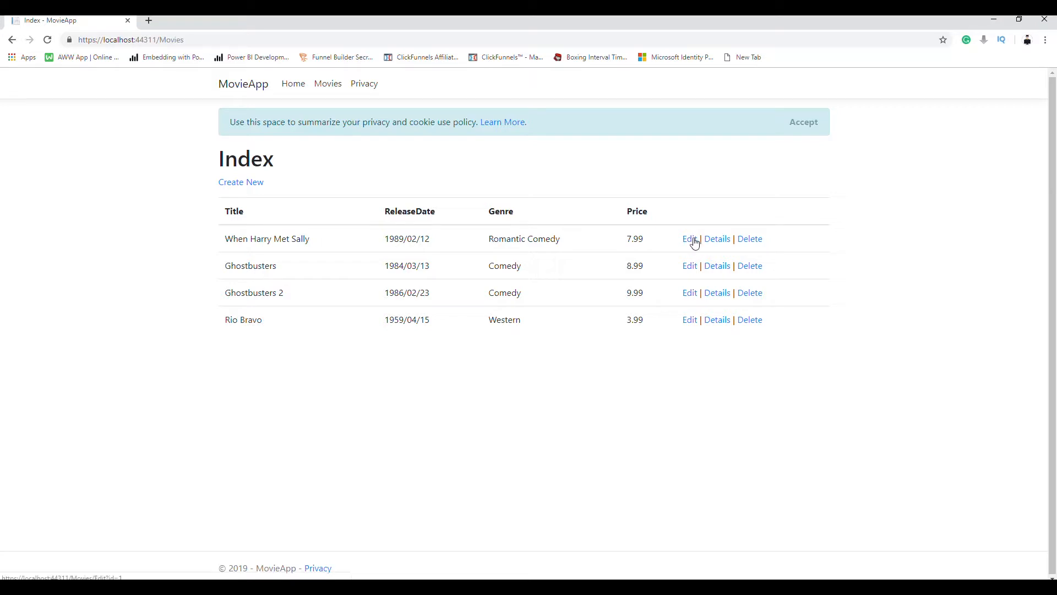
Check the Details, Edit and Delete pages for When Harry Met Sally, returning to the list without deleting it.
left_click(713, 247)
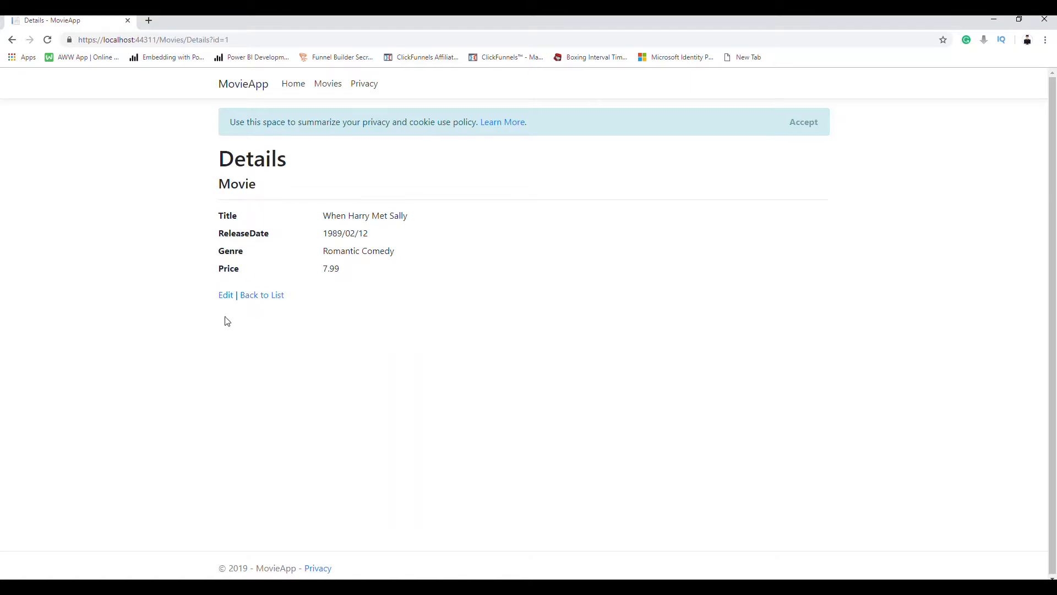
left_click(226, 296)
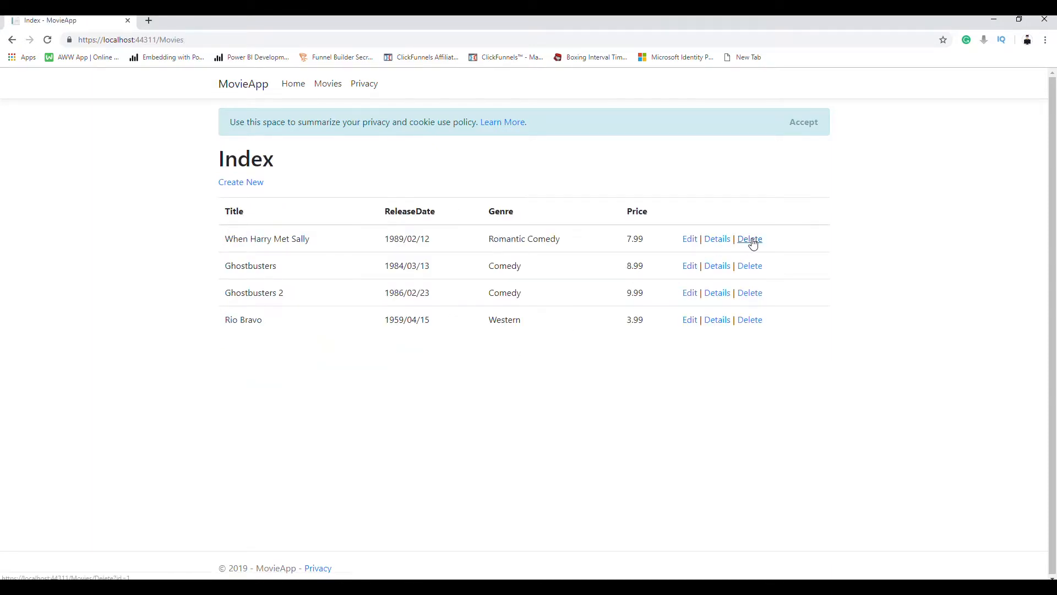
left_click(752, 241)
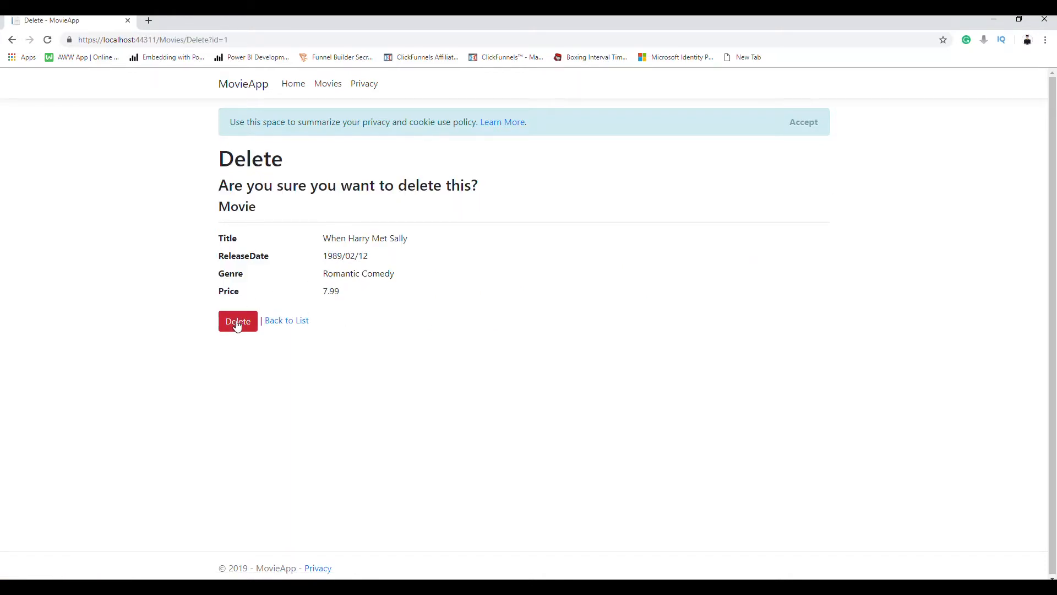
left_click(279, 322)
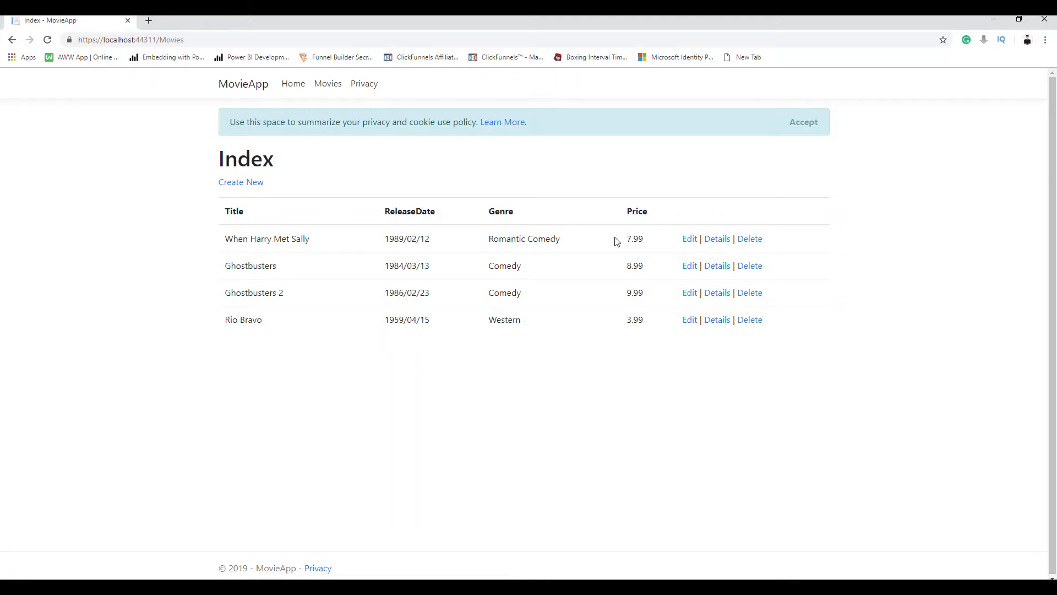
Close the browser window and stop debugging MovieApp in Visual Studio.
left_click(1045, 19)
left_click(531, 375)
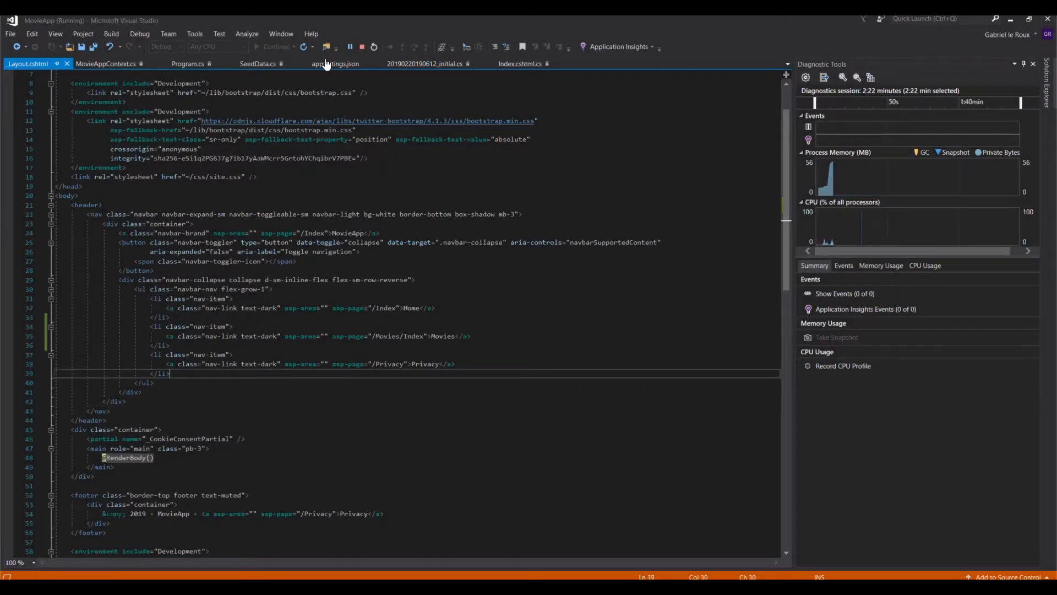
left_click(364, 49)
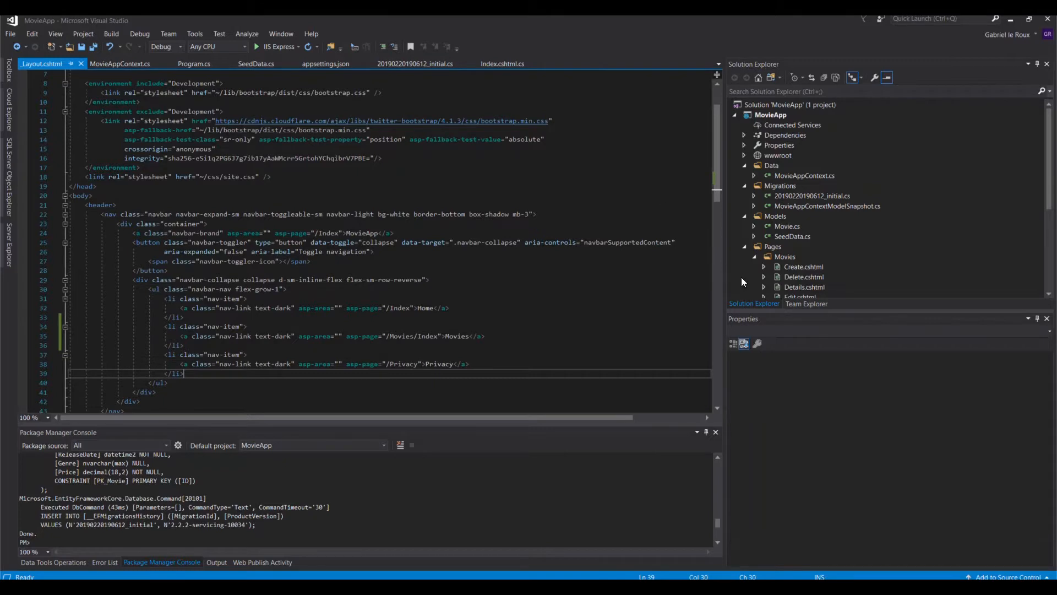
Collapse the Data, Migrations, Models and Pages folders in the MovieApp project tree.
left_click(744, 168)
left_click(745, 178)
left_click(746, 186)
left_click(745, 196)
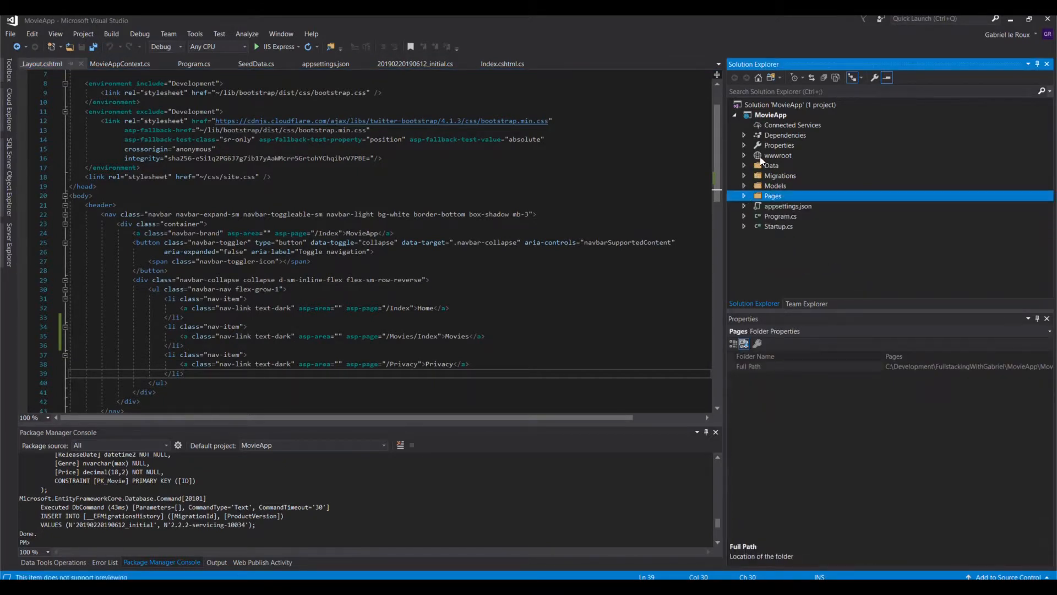
Start publishing the MovieApp project to a new Azure App Service and name the app MovieAppDemo.
right_click(771, 117)
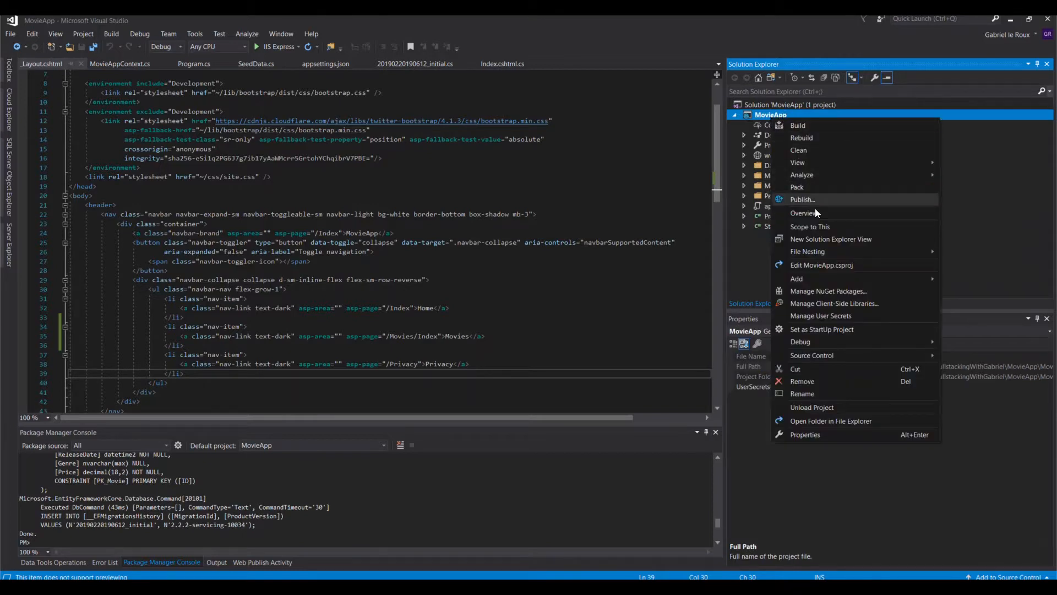
left_click(810, 215)
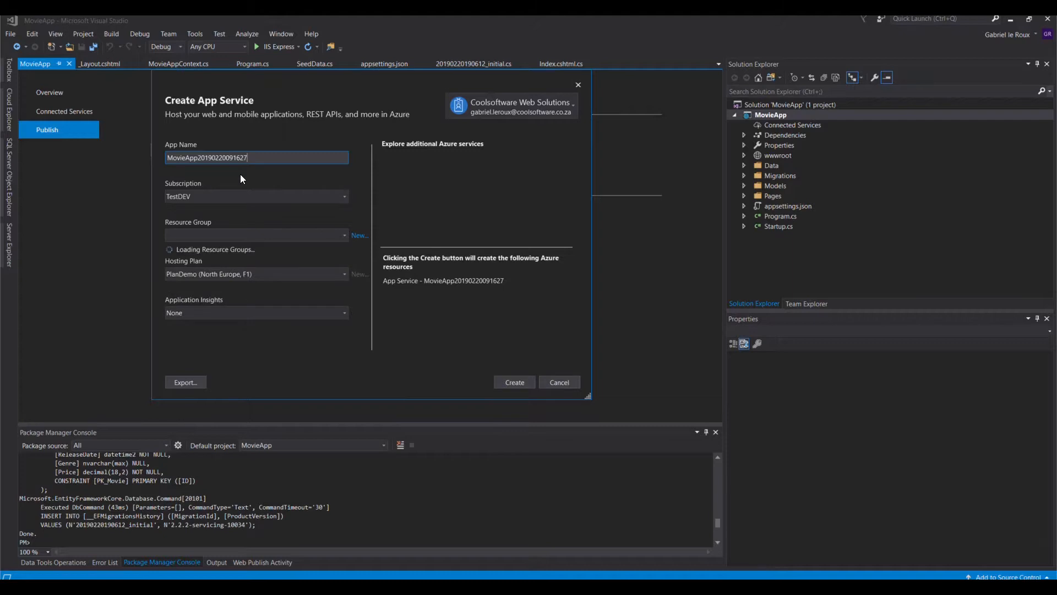
left_click_drag(199, 159, 260, 157)
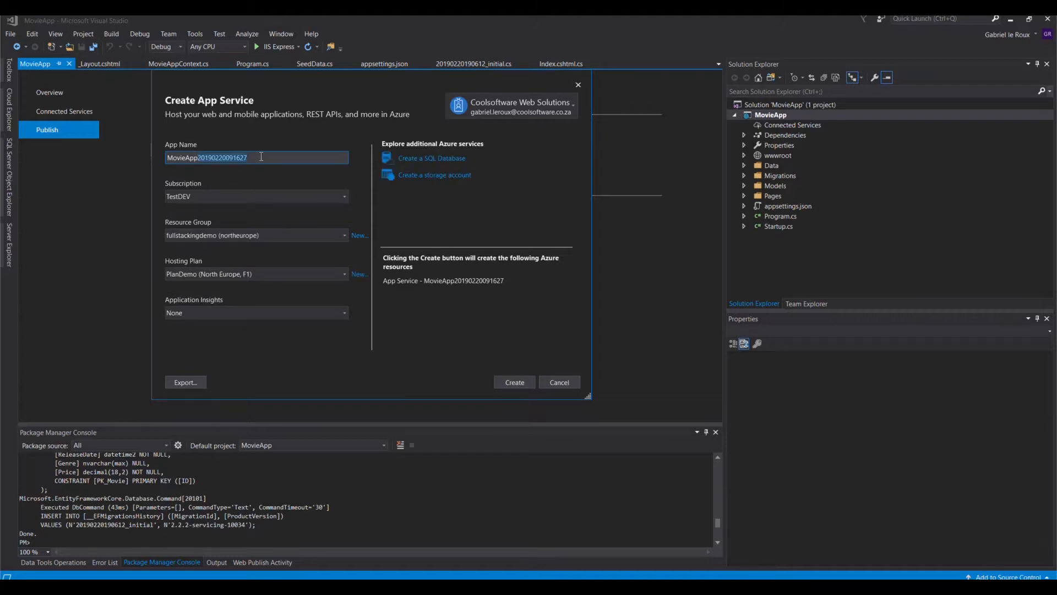
key("BackSpace")
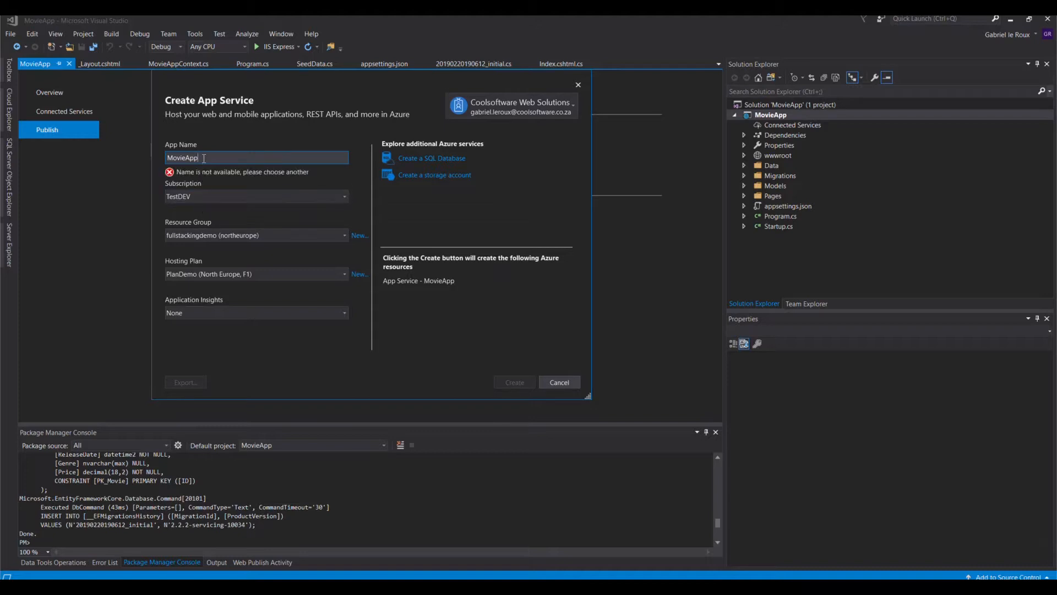
type("Demo")
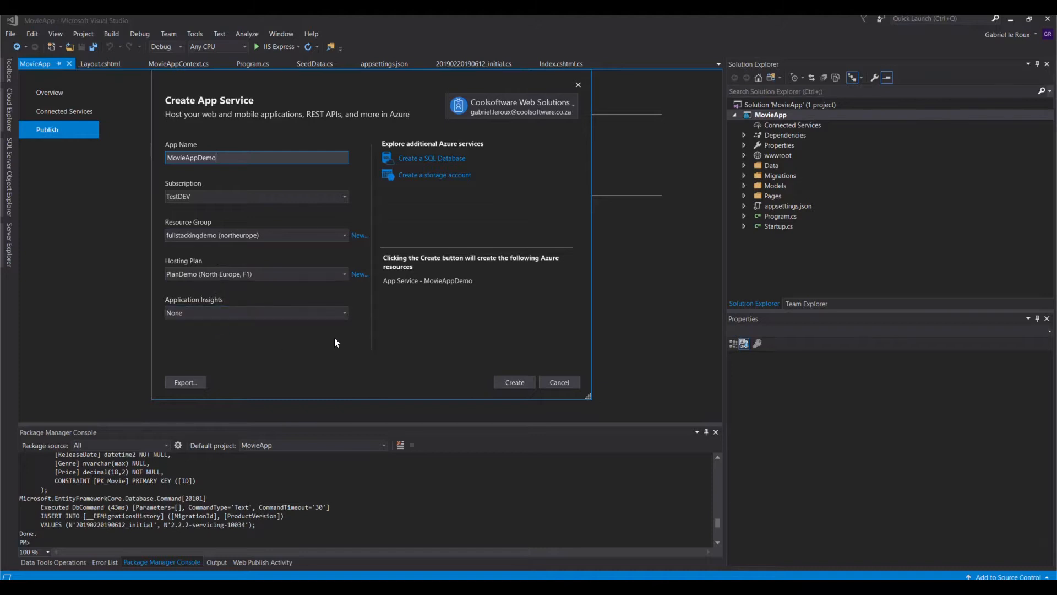
Add a SQL database on a new North Europe server movieappdemodbserver, with administrator username adminuser and the confirmed administrator password.
left_click(433, 159)
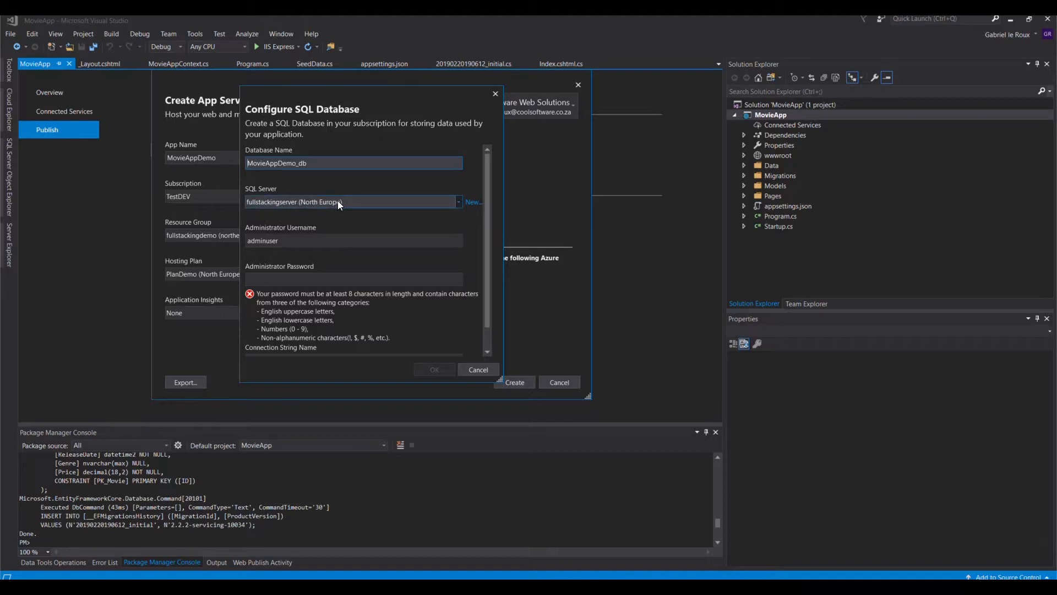
left_click(474, 203)
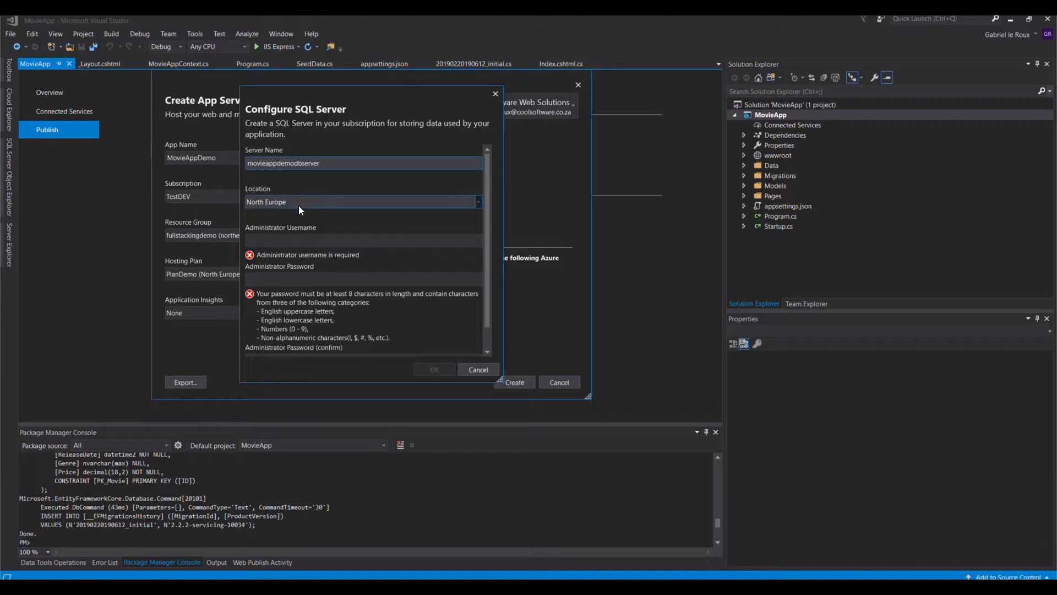
left_click(291, 242)
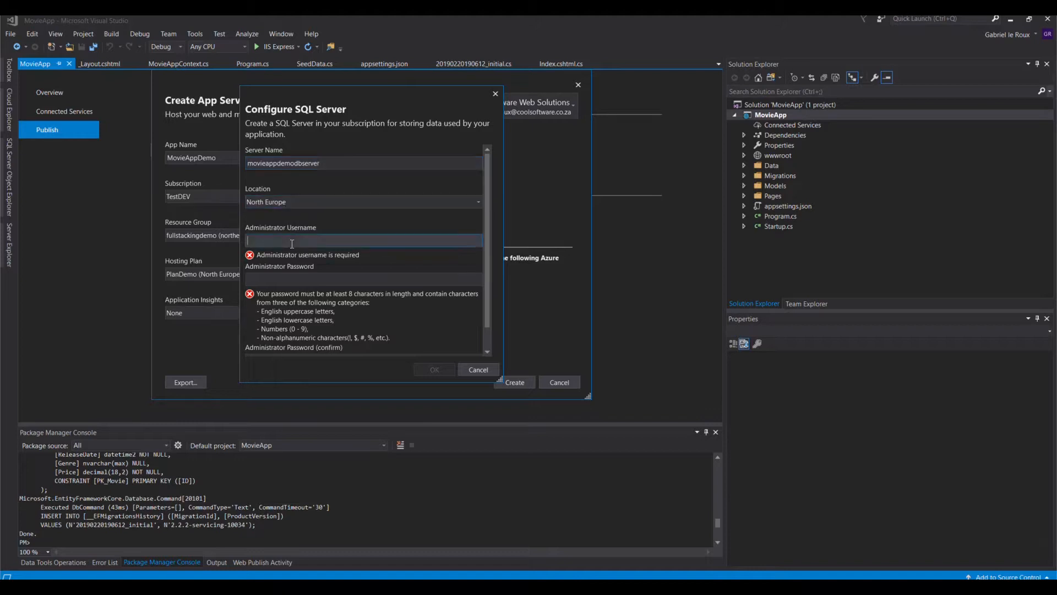
type("adminuser")
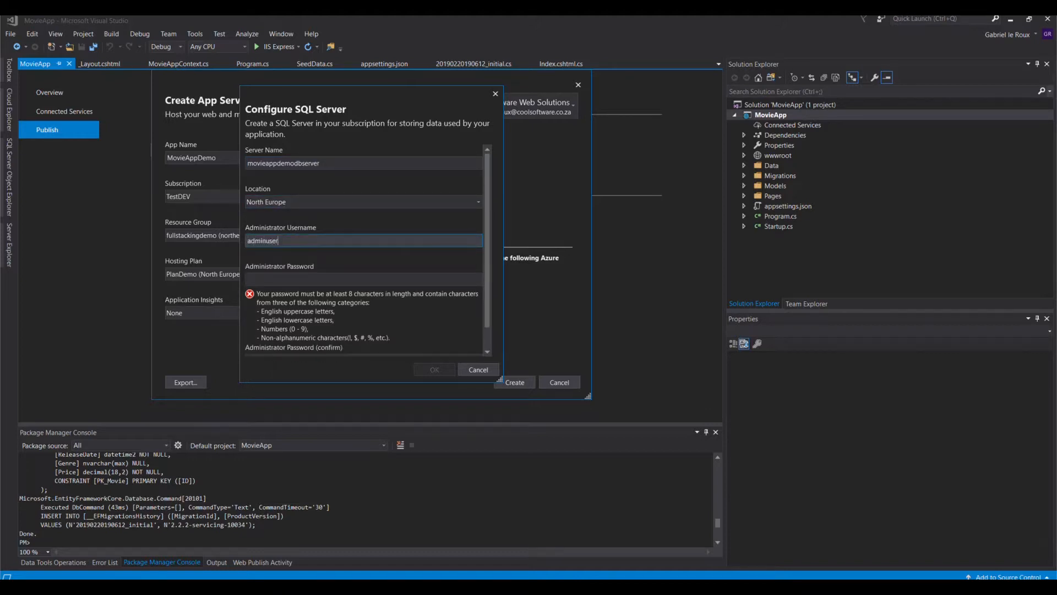
key("Tab")
type("••••••••")
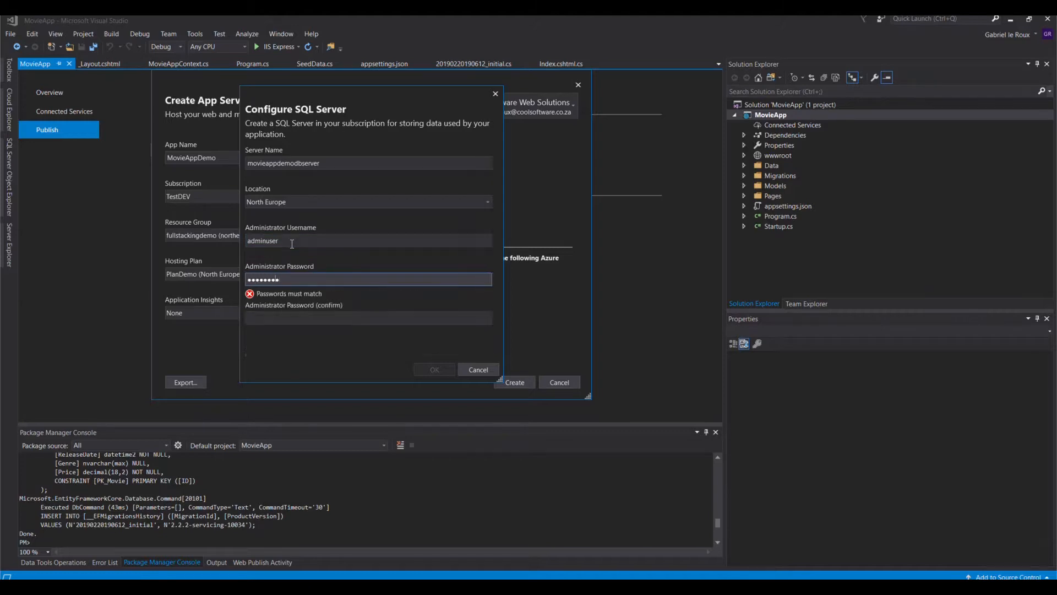
type("••••")
key("Tab")
type("•")
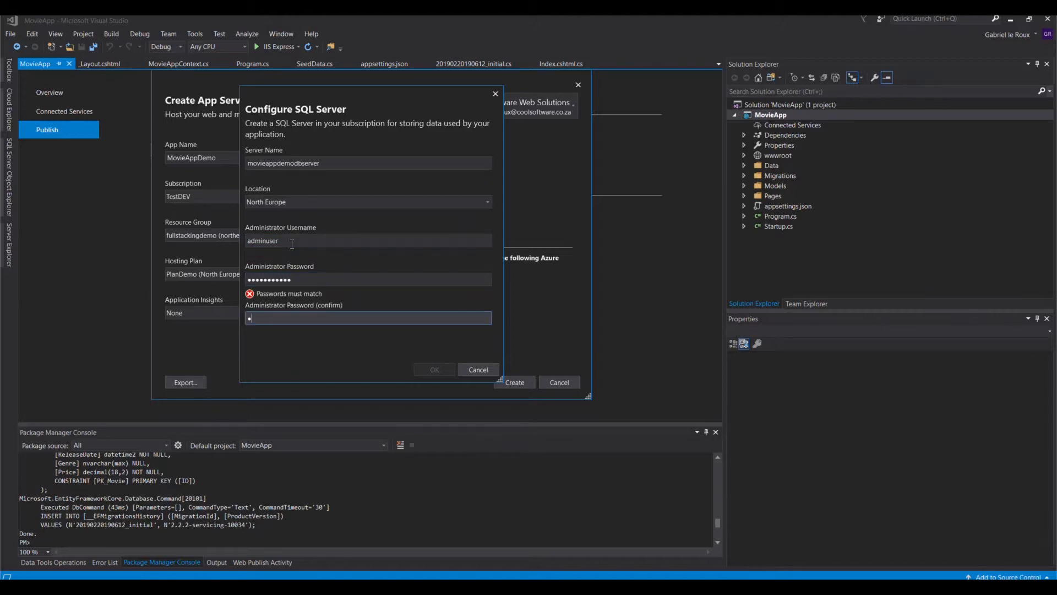
type("•••••••••••")
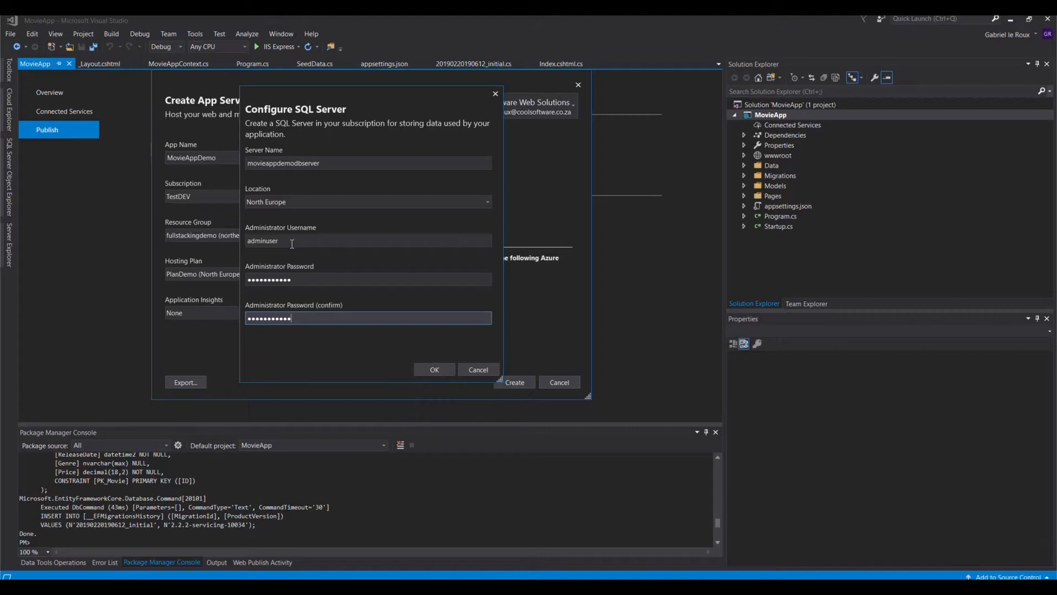
left_click(430, 370)
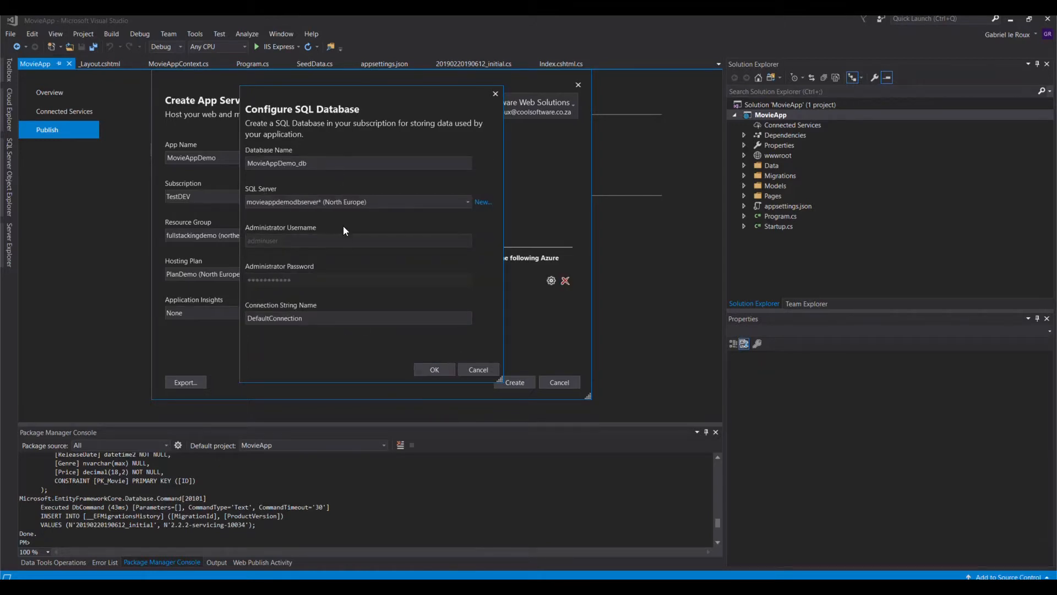
Accept the SQL database MovieAppDemo_db with connection string name DefaultConnection and create the MovieAppDemo App Service resources.
left_click(432, 370)
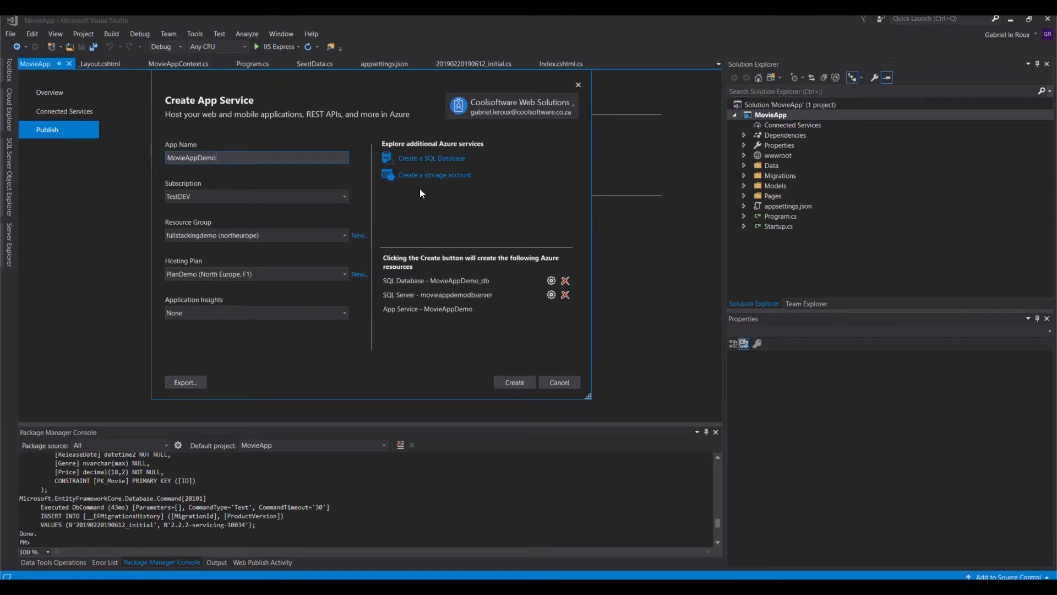
left_click(513, 383)
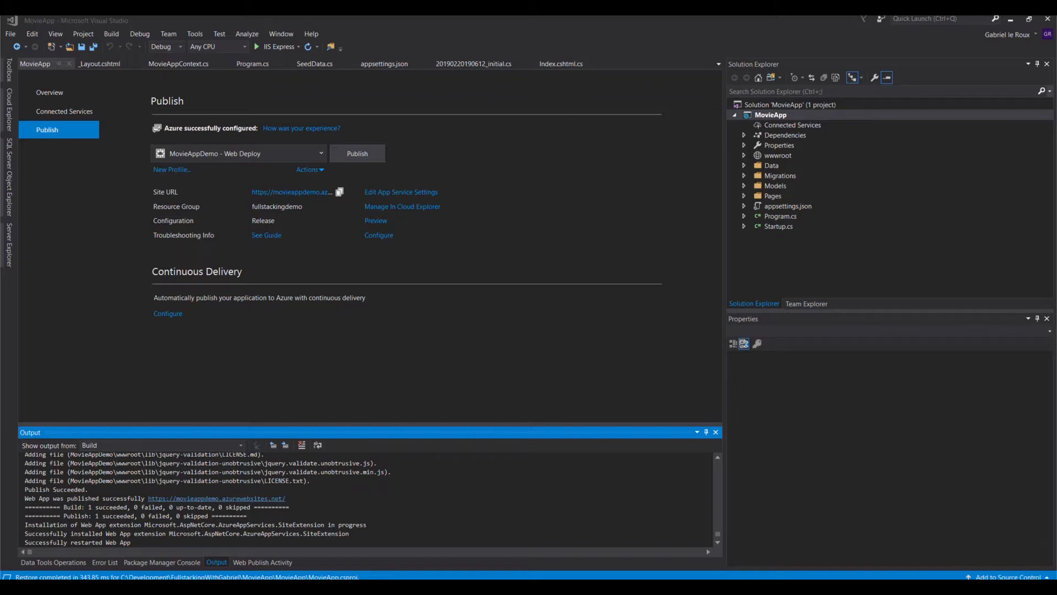
Maximize the browser window with the published MovieApp site, check its web address and open the Movies page.
left_click_drag(0, 200, 230, 150)
key("super+Up")
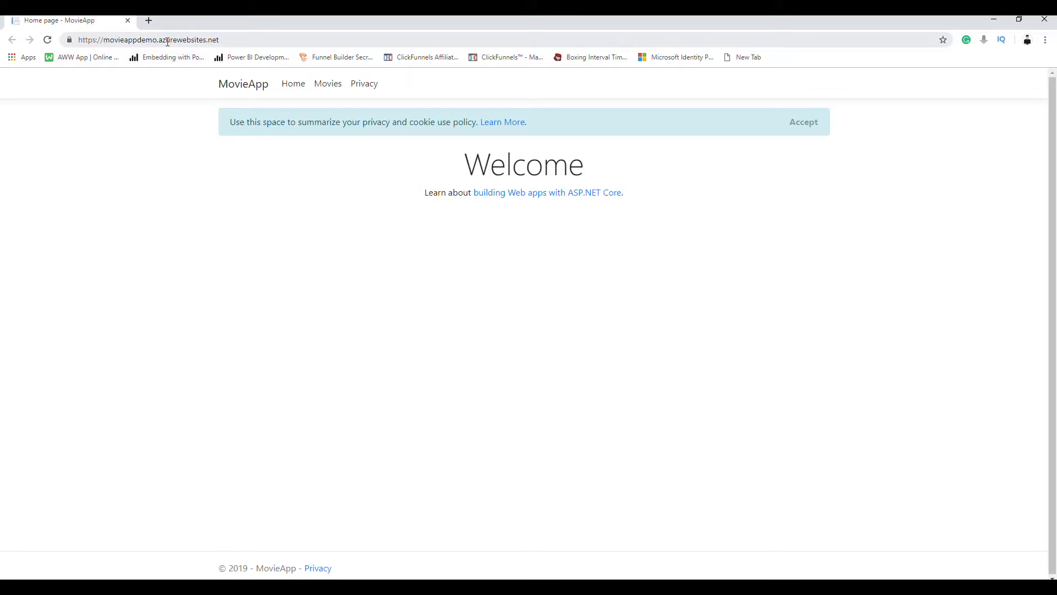
left_click_drag(243, 41, 105, 49)
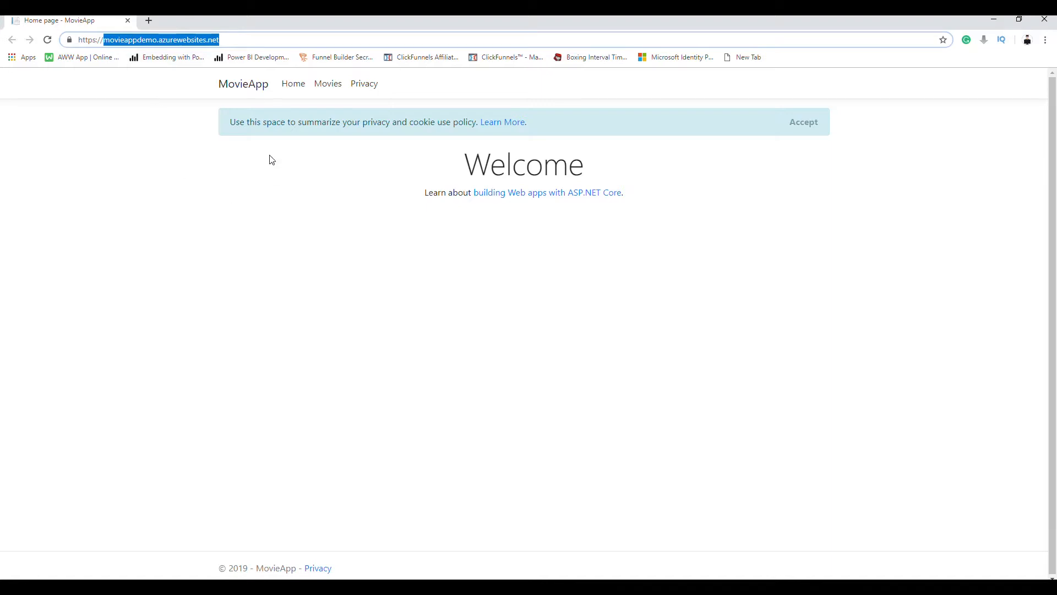
left_click(327, 85)
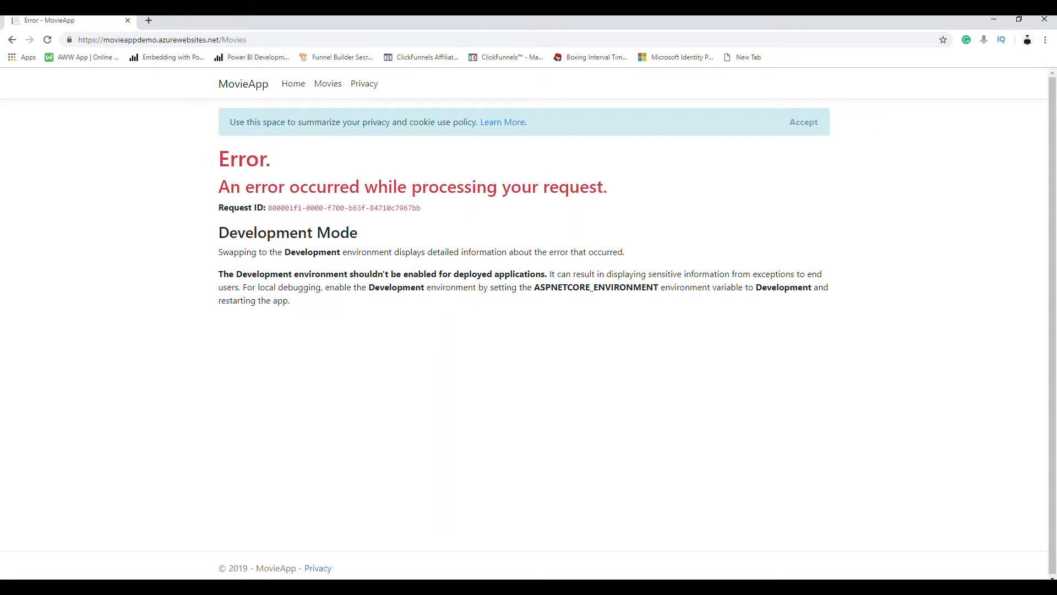
Switch to the Azure portal and open the MovieAppDemo App Service overview.
left_click(104, 546)
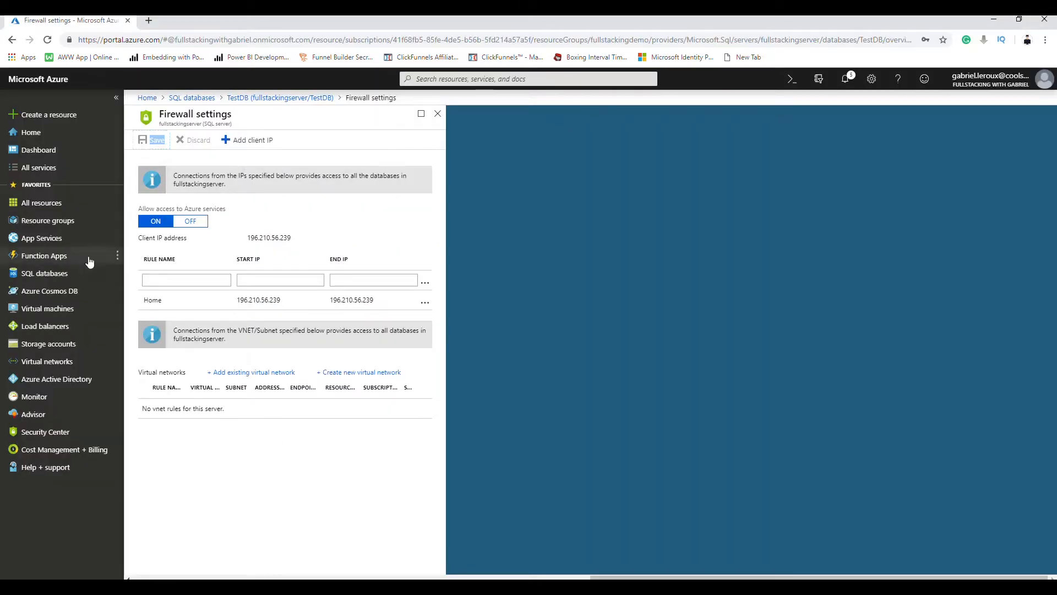
left_click(107, 238)
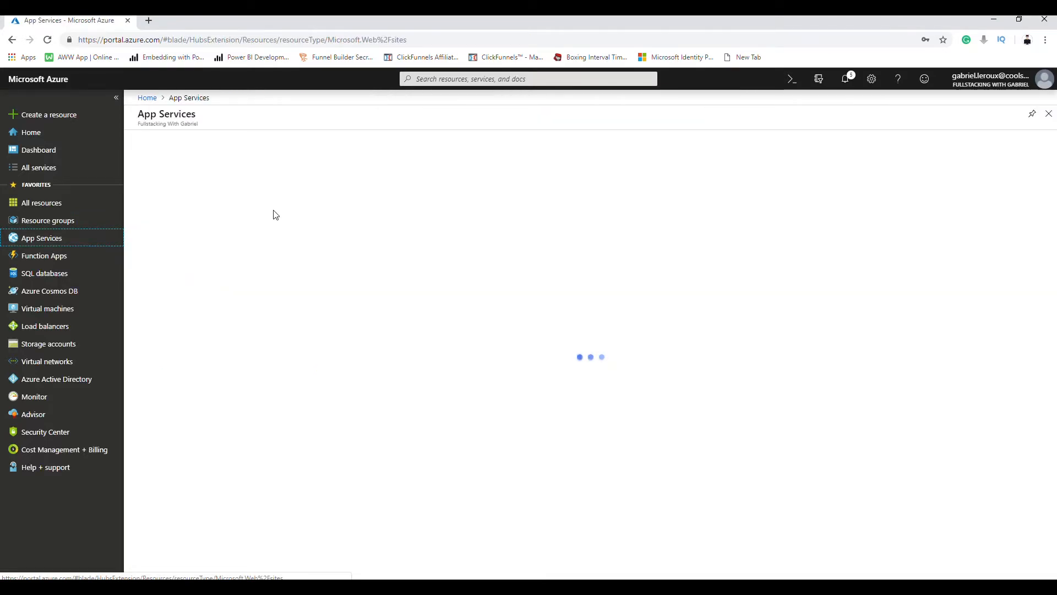
left_click(212, 238)
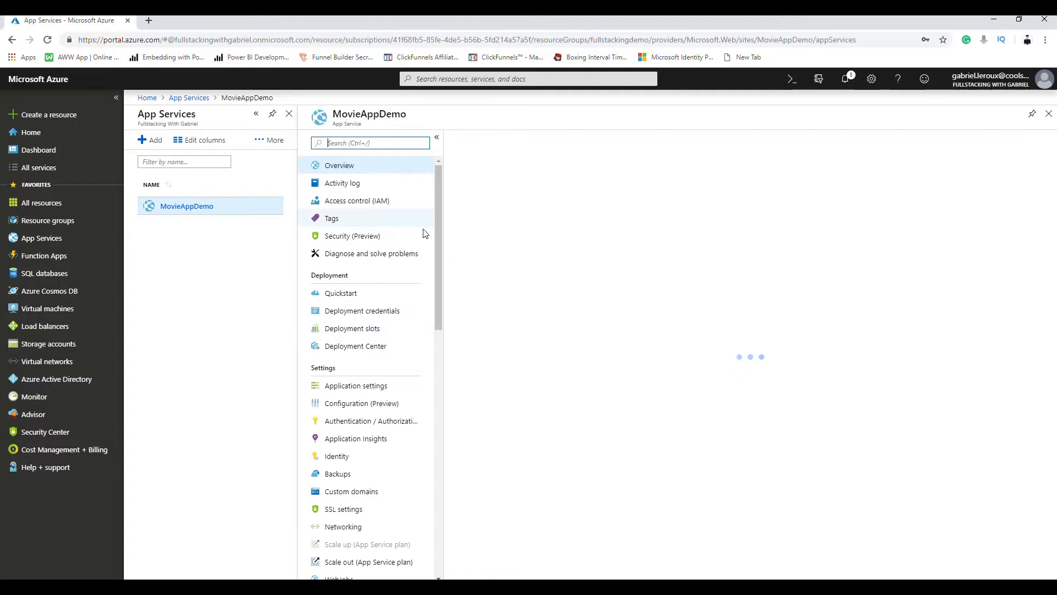
left_click(437, 233)
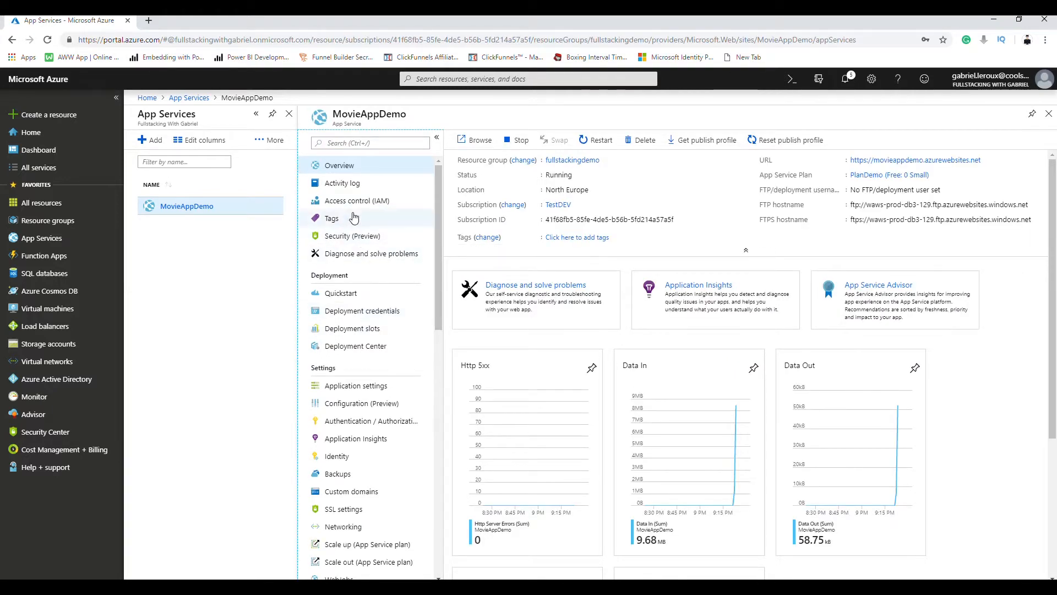
Examine the data connections of MovieAppDemo, opening the DefaultConnection details and returning to the connection list.
scroll(362, 338, "down", 1)
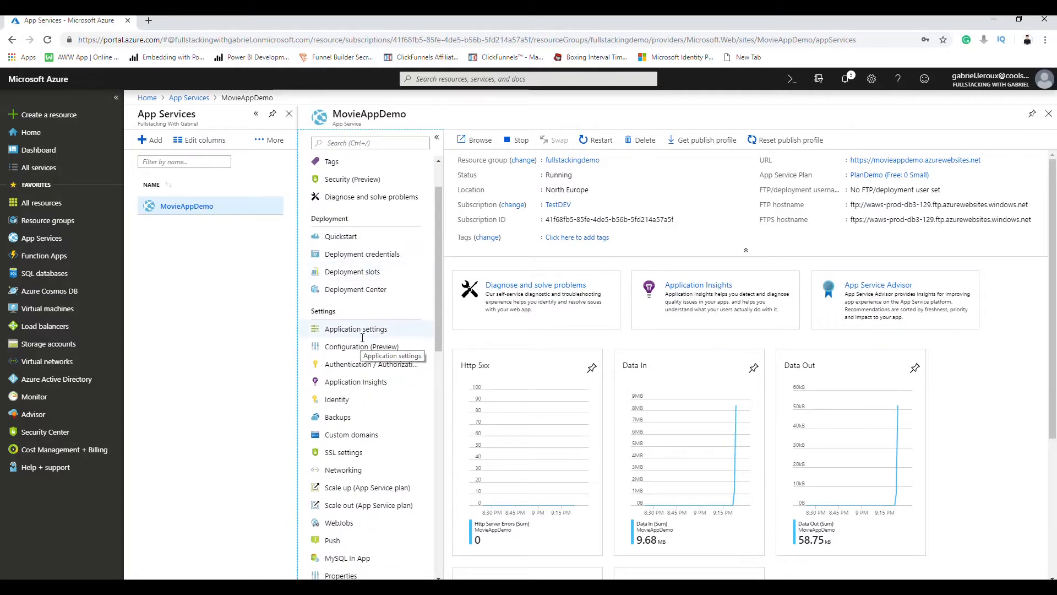
scroll(362, 339, "down", 4)
scroll(363, 339, "down", 4)
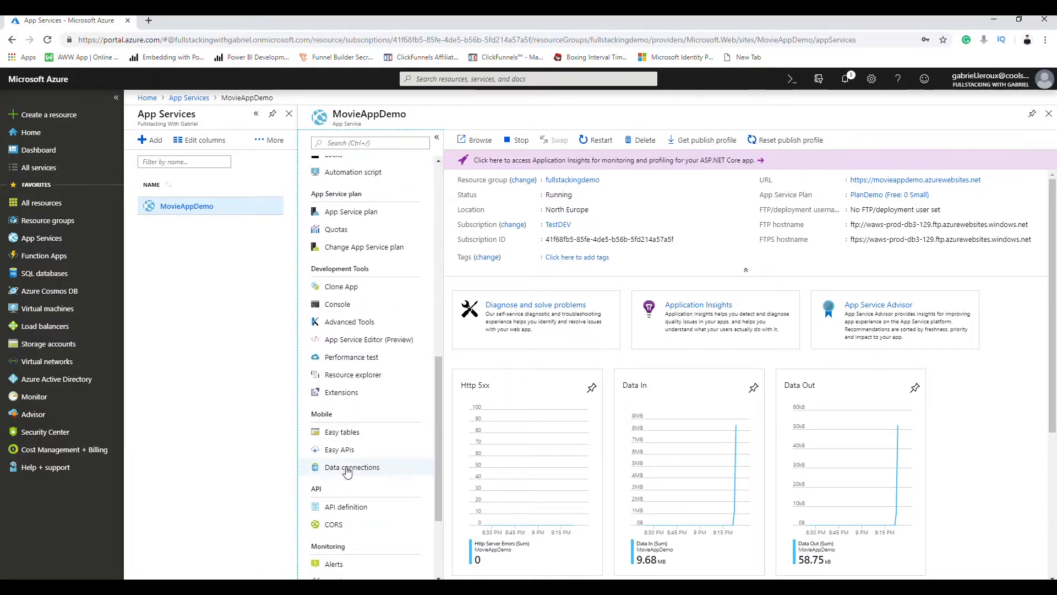
scroll(347, 477, "down", 1)
scroll(347, 476, "down", 1)
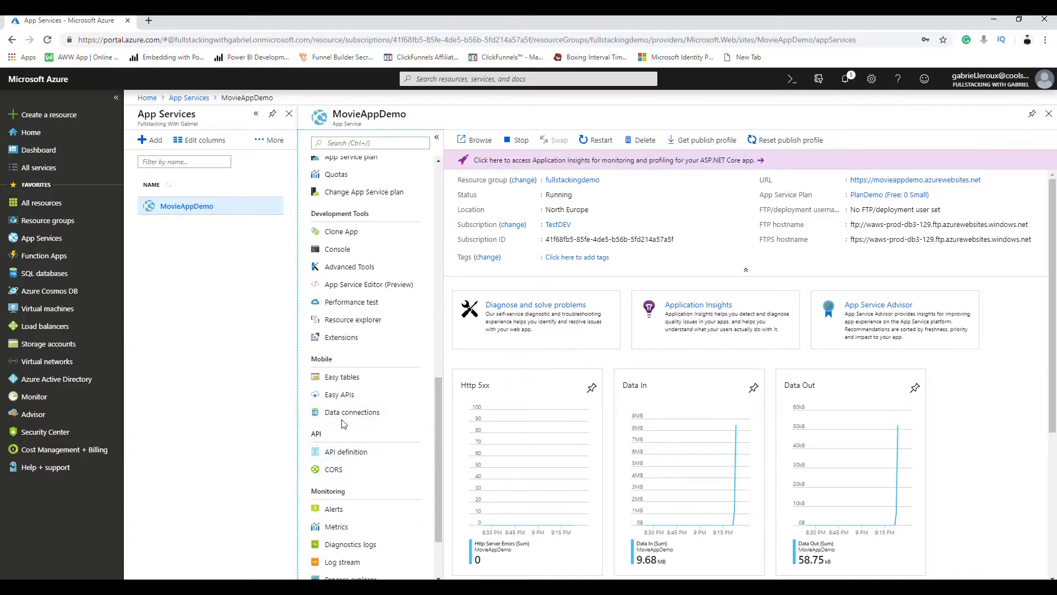
left_click(343, 416)
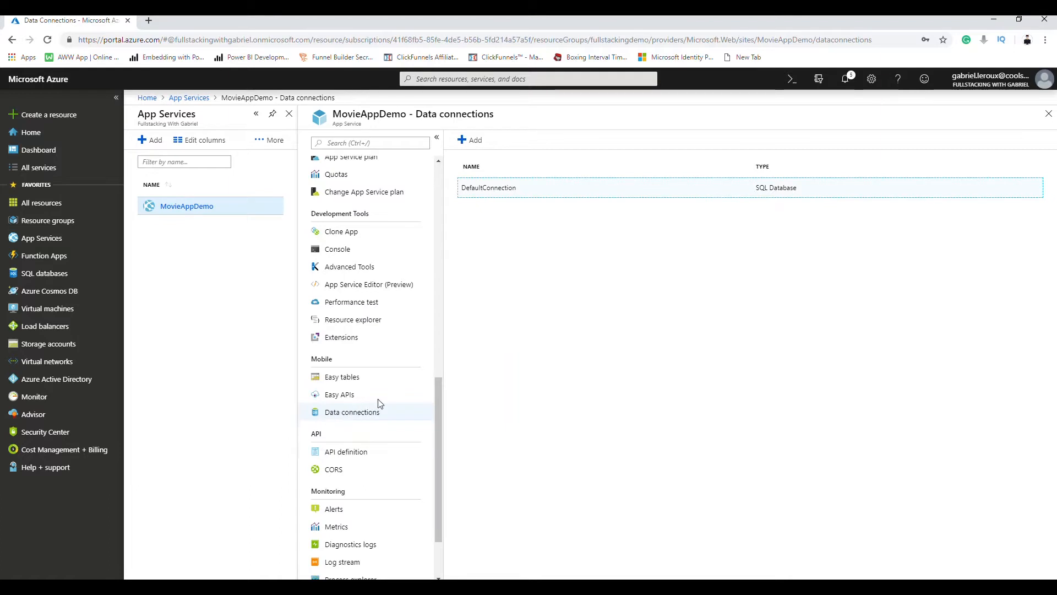
left_click_drag(437, 400, 441, 326)
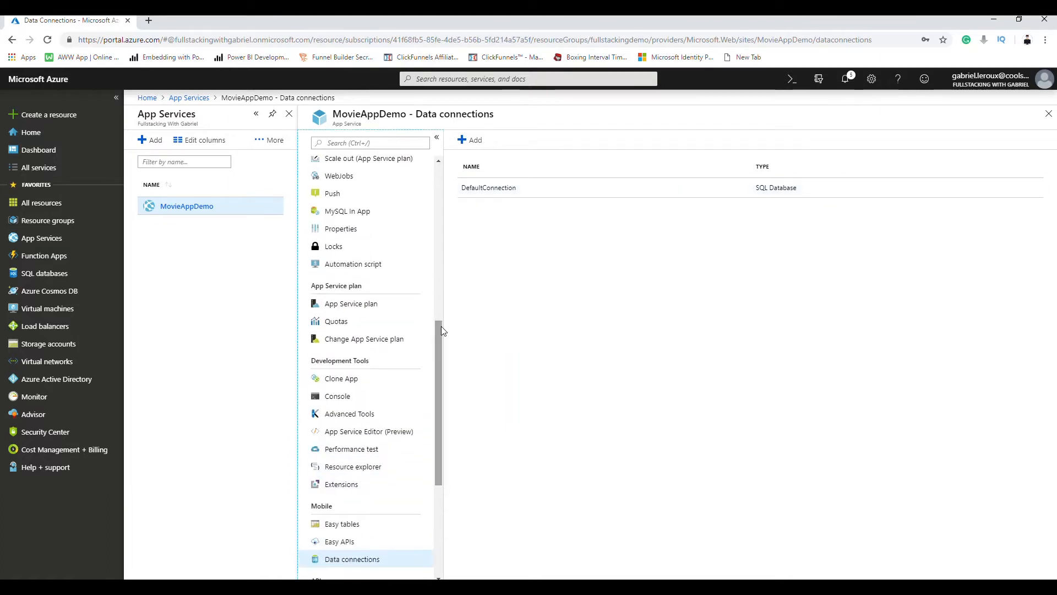
left_click(485, 189)
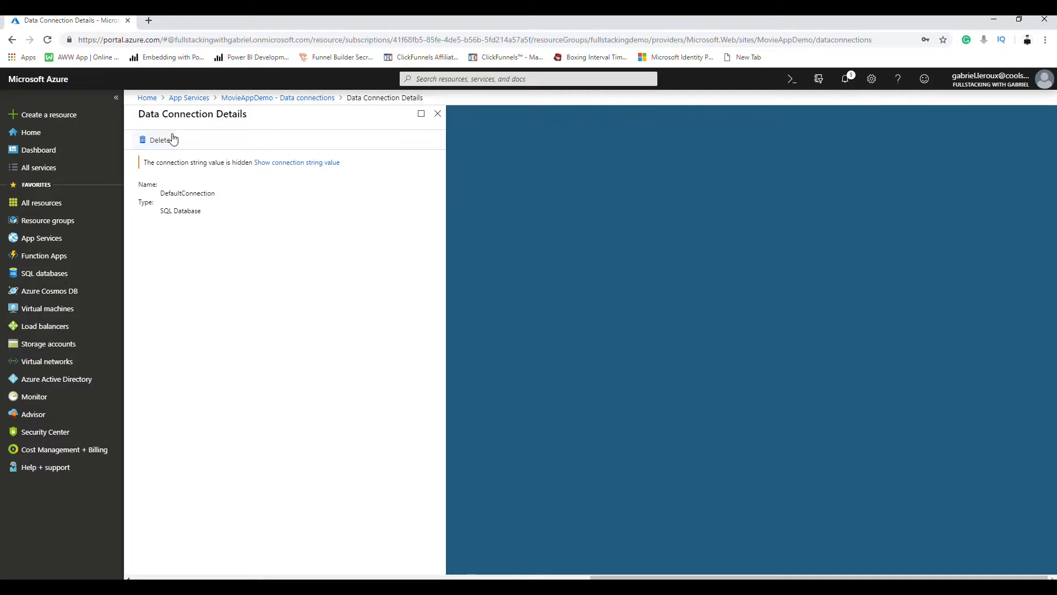
left_click(288, 98)
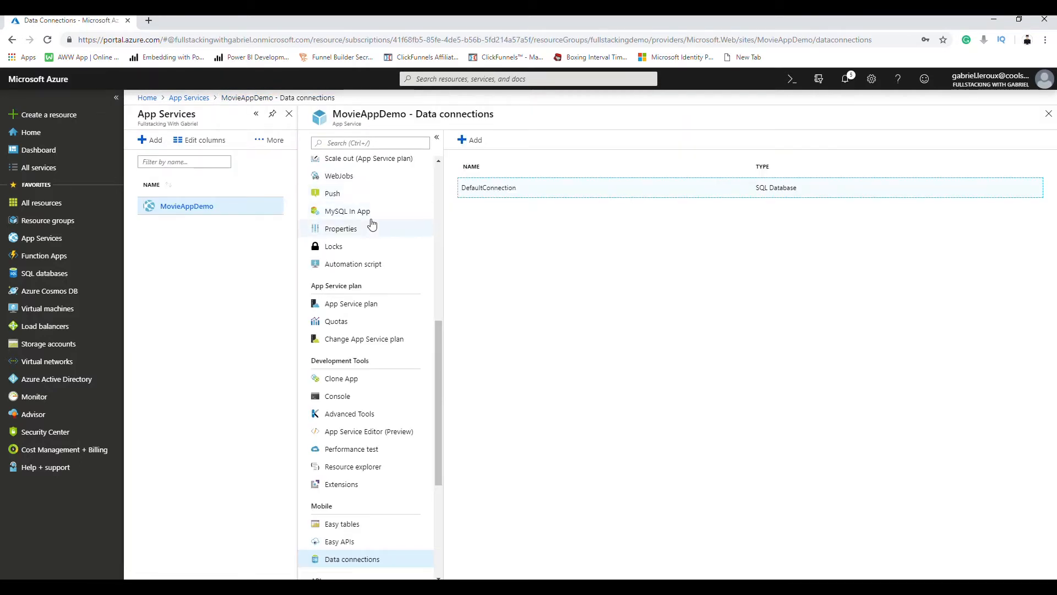
Open the application settings of MovieAppDemo and locate the DefaultConnection entry under the connection strings.
scroll(373, 223, "up", 3)
left_click(342, 166)
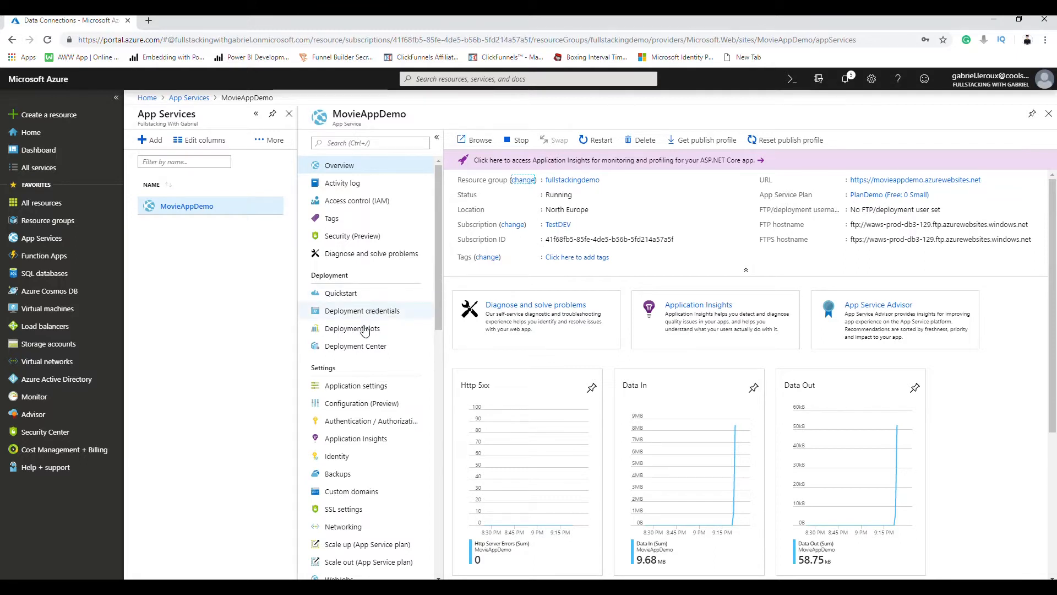
left_click(376, 388)
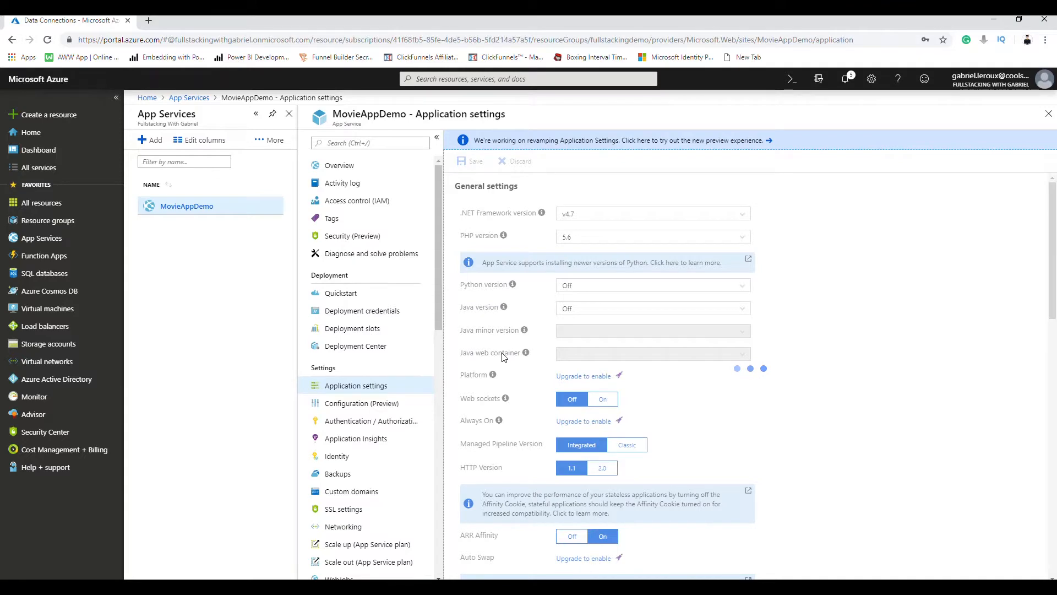
scroll(909, 347, "down", 1)
scroll(755, 402, "down", 8)
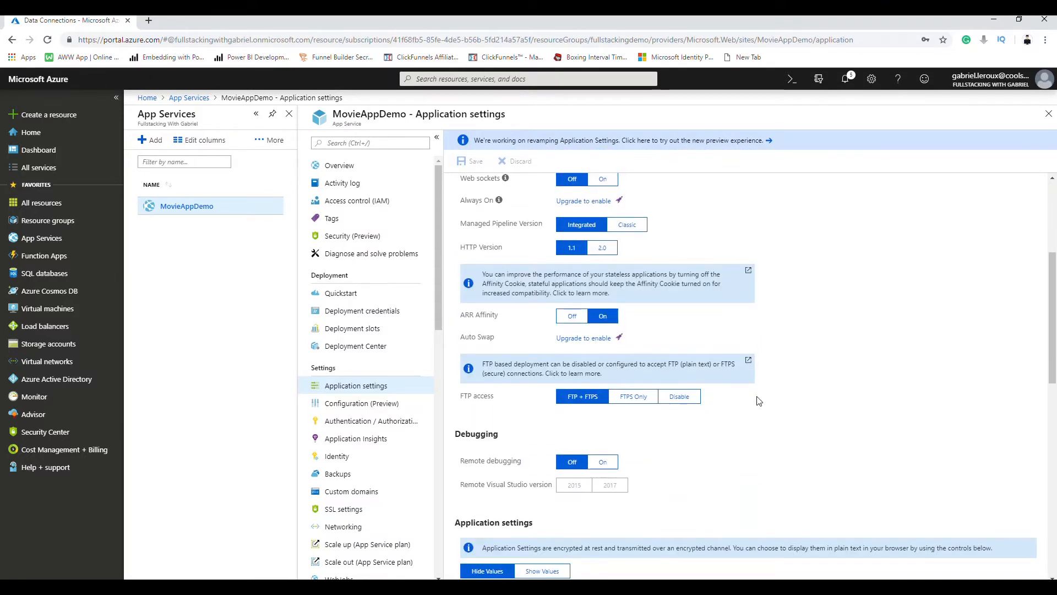
scroll(554, 433, "down", 3)
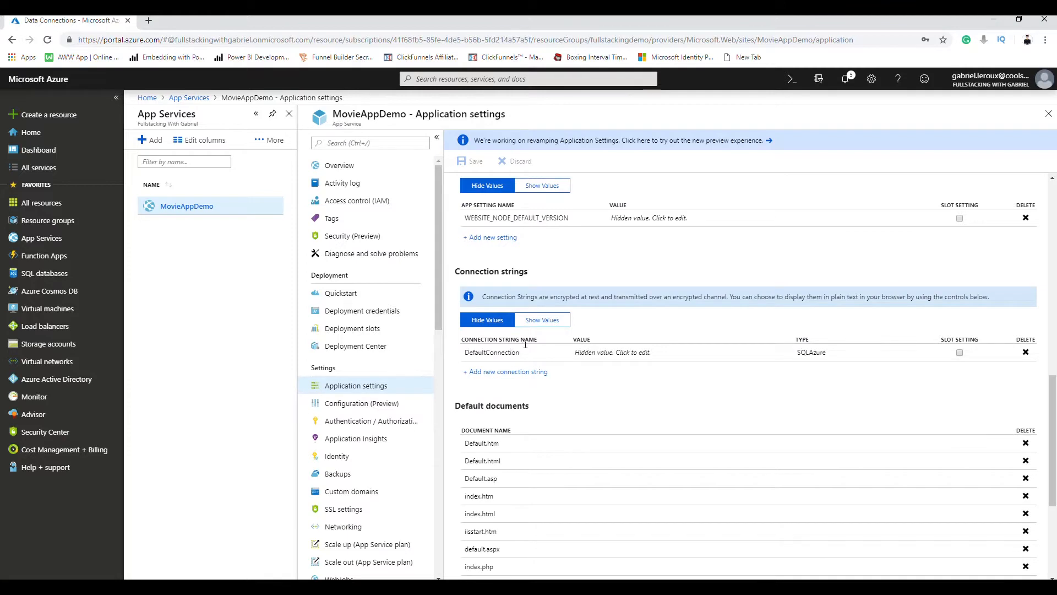
left_click(487, 352)
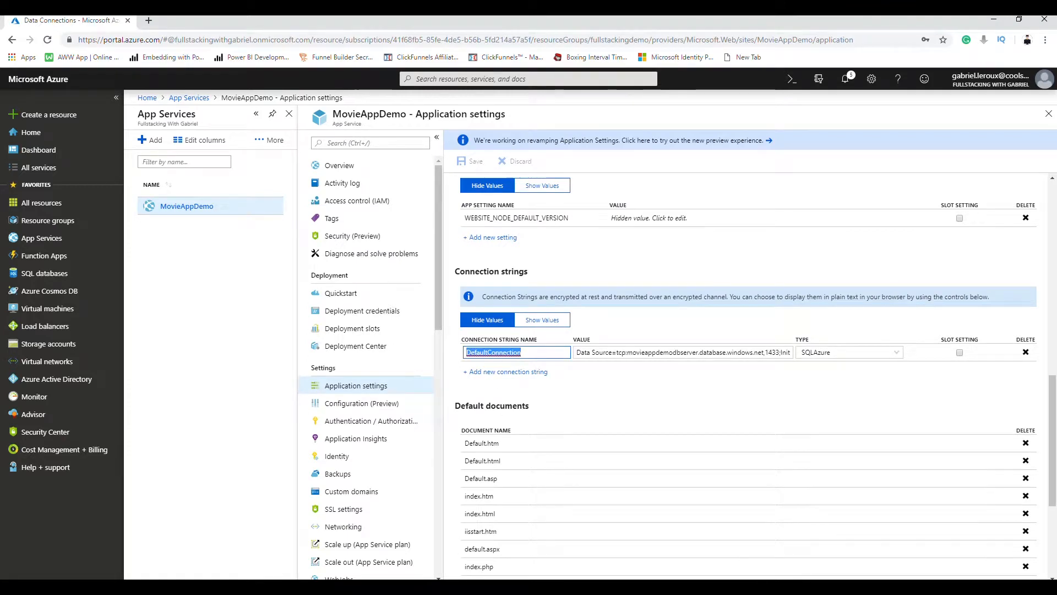
Switch to Visual Studio, open appsettings.json and copy the connection string name MovieAppContext.
key("alt+Tab")
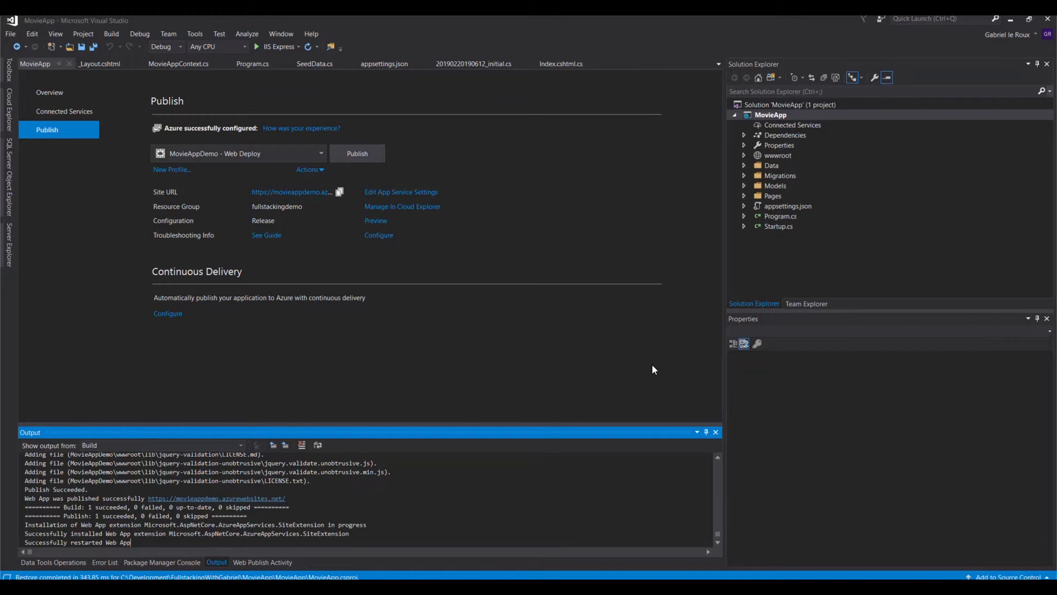
double_click(770, 207)
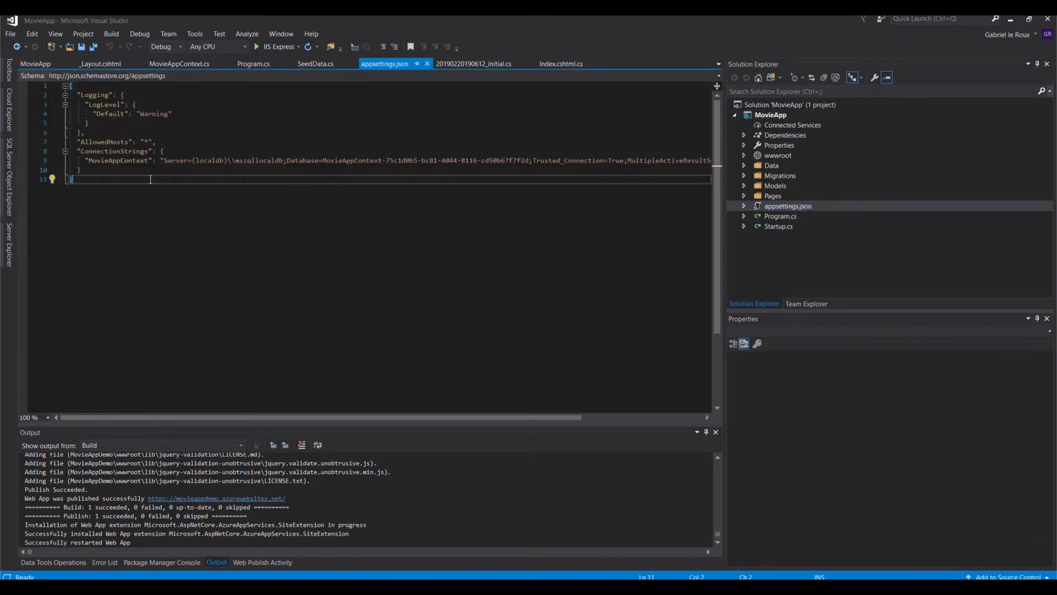
double_click(119, 161)
key("ctrl+c")
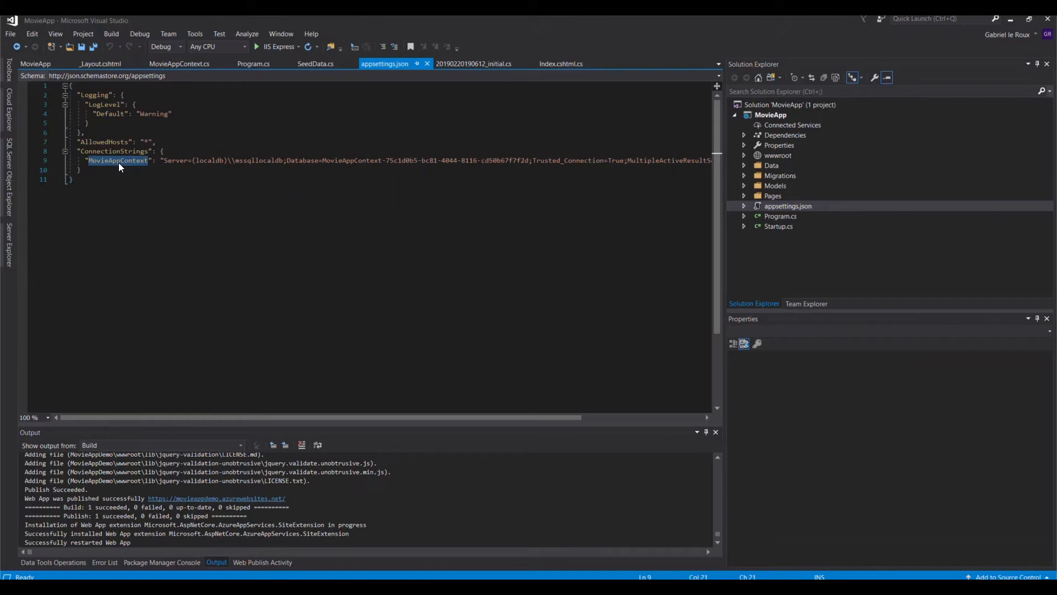
Return to the Azure portal and rename the DefaultConnection connection string as MovieAppContext.
key("alt+Tab")
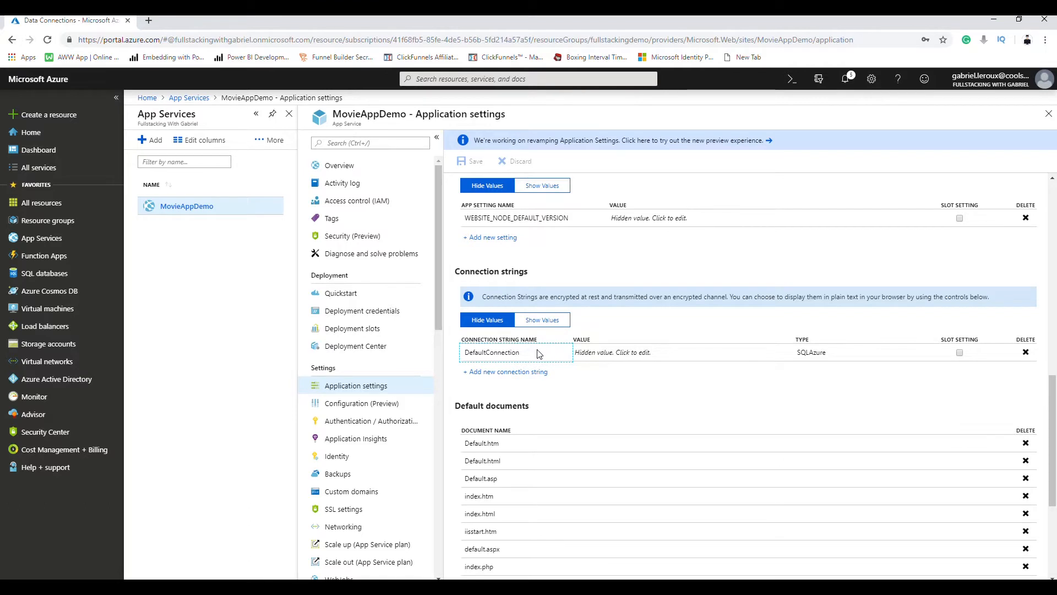
double_click(534, 352)
left_click_drag(534, 352, 472, 353)
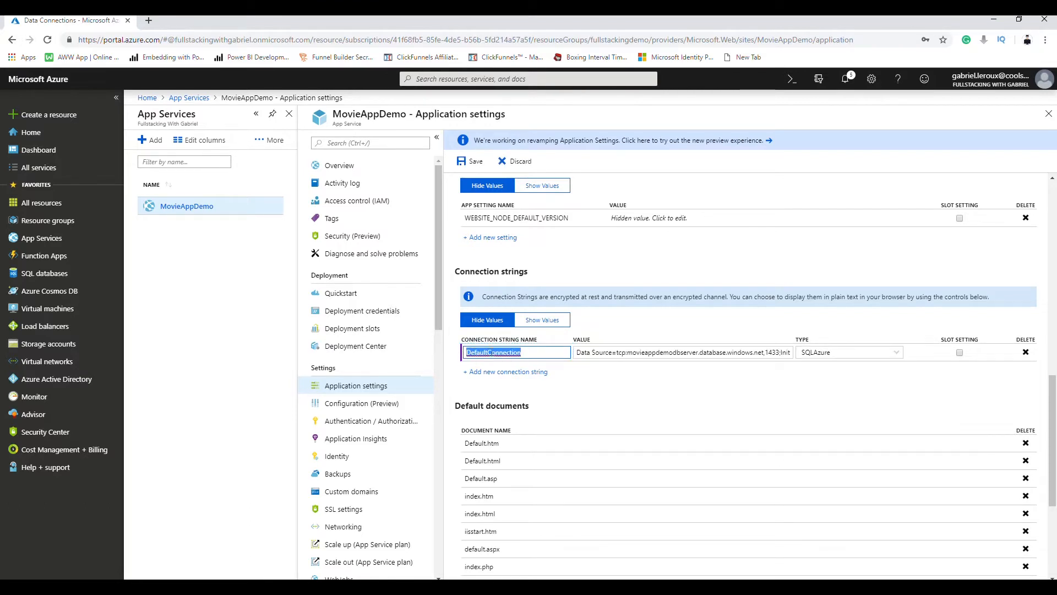
key("ctrl+v")
left_click(576, 393)
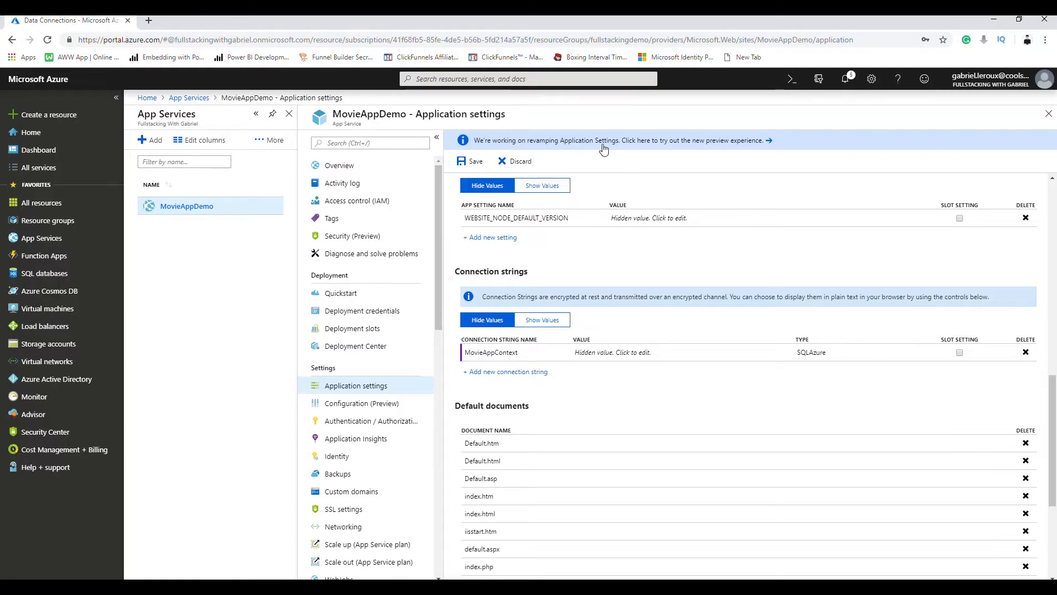
Save the renamed connection string in the application settings, reveal the connection string values and examine the MovieAppContext value.
left_click(462, 163)
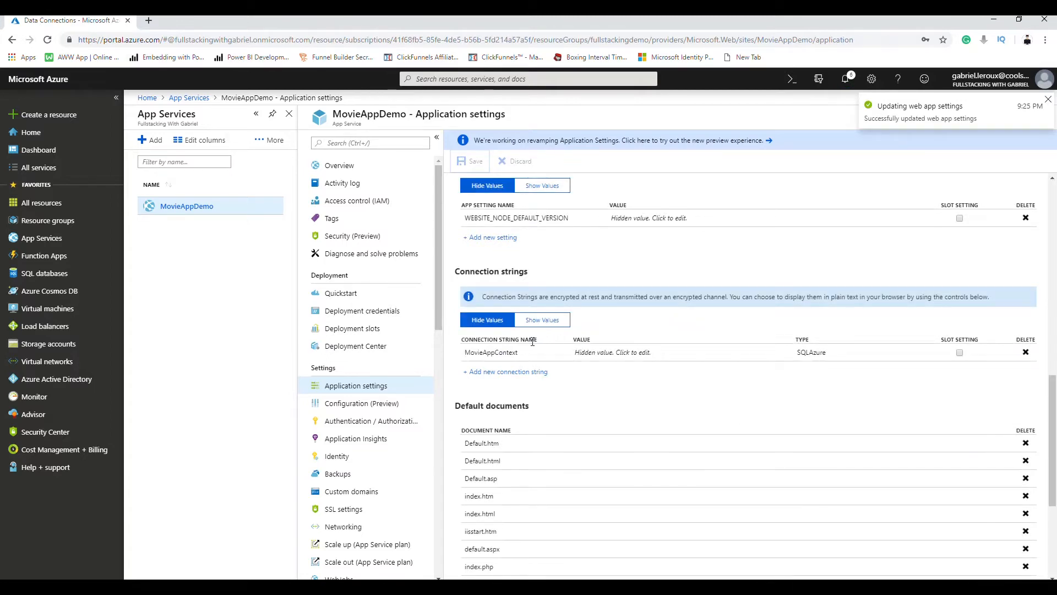
left_click(542, 321)
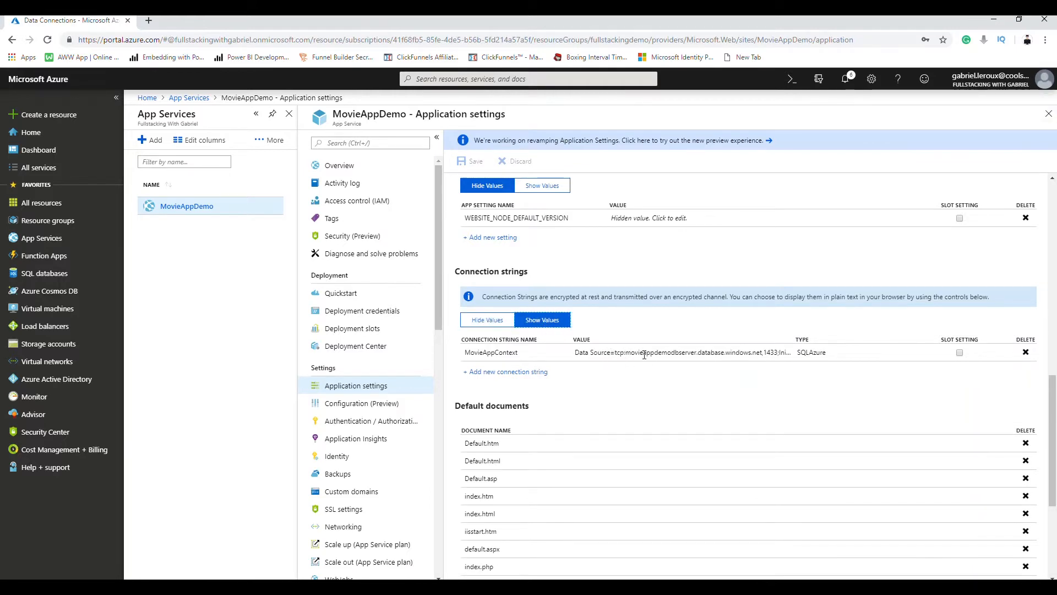
left_click(644, 355)
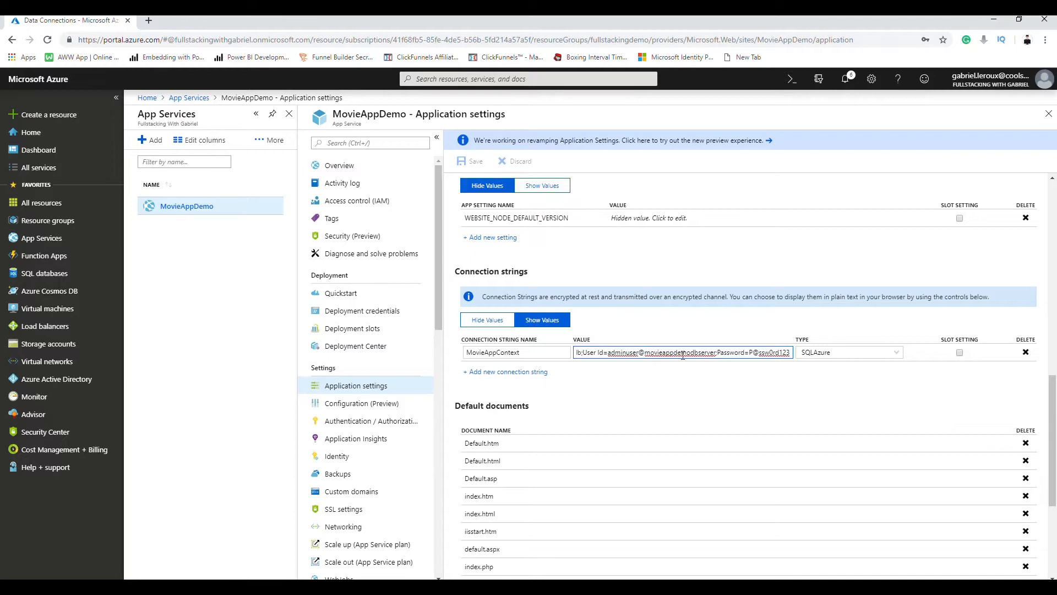
double_click(765, 356)
key("Left")
key("Left")
key("Left")
key("Left")
key("Left")
key("Left")
key("Left")
key("Left")
key("Left")
key("Left")
key("Left")
key("Left")
key("Left")
key("Left")
key("Left")
key("Left")
key("Left")
key("Left")
key("Left")
key("Left")
key("Left")
key("Left")
key("Left")
key("Left")
key("Left")
key("Left")
key("Left")
key("Left")
key("Left")
key("Left")
key("Left")
key("Left")
key("Left")
key("Left")
key("Left")
key("Left")
key("Left")
key("Left")
key("Left")
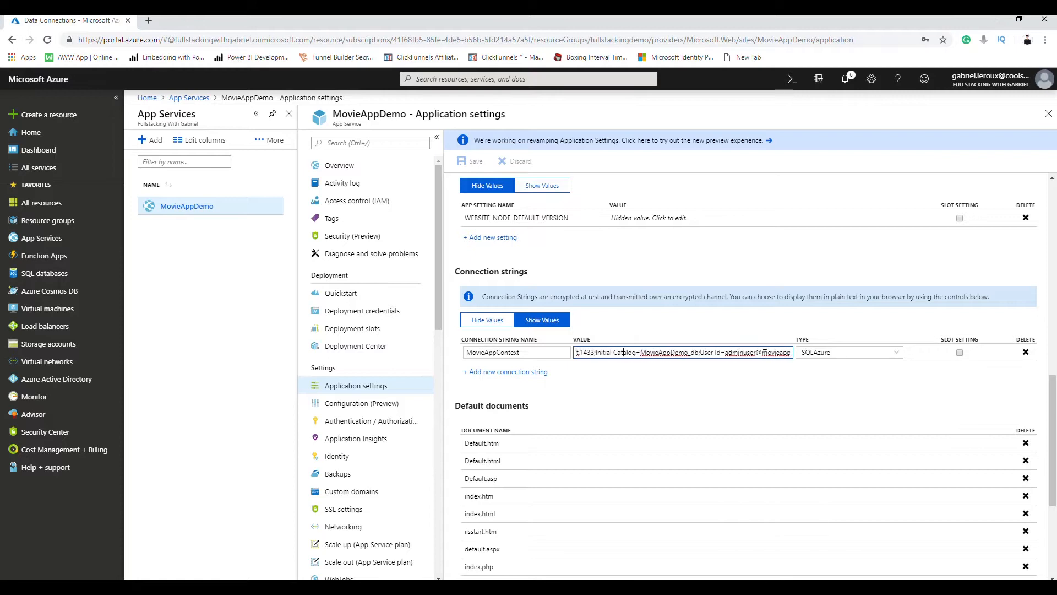
left_click(698, 392)
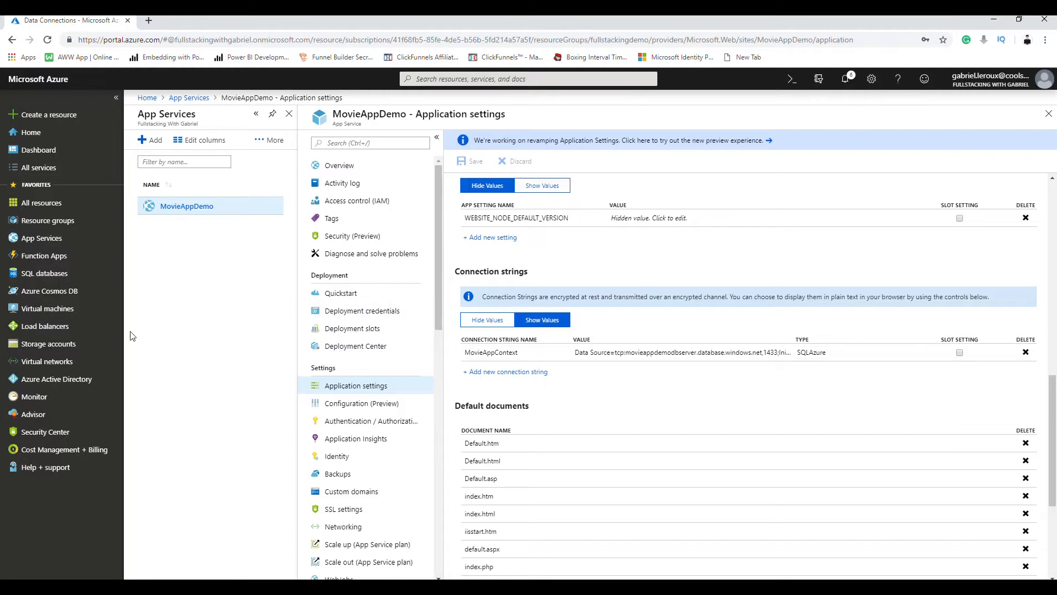
Open the SQL database MovieAppDemo_db from the SQL databases list and look through its overview.
left_click(53, 274)
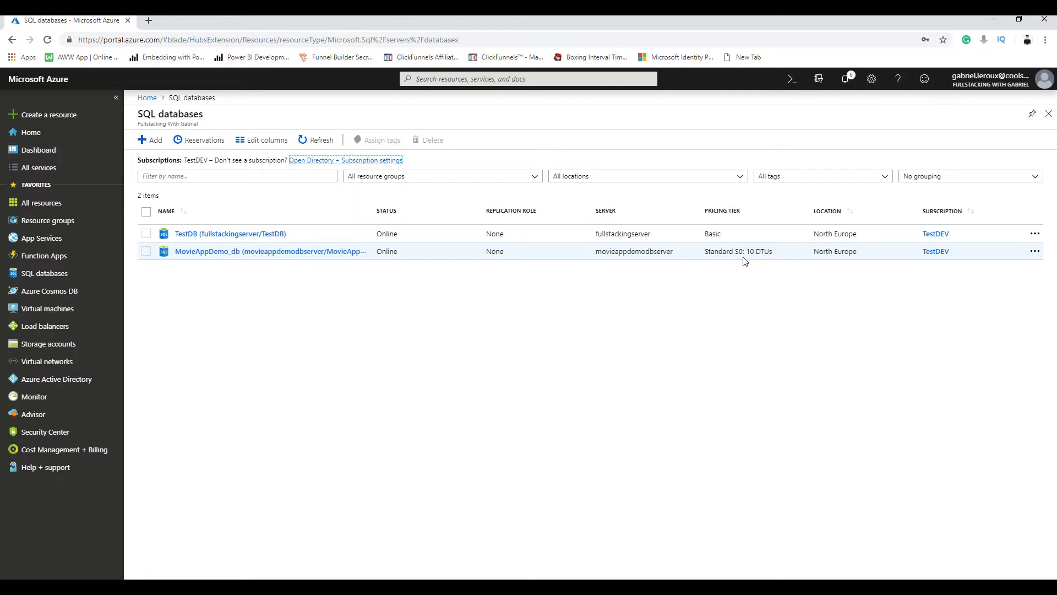
left_click(245, 252)
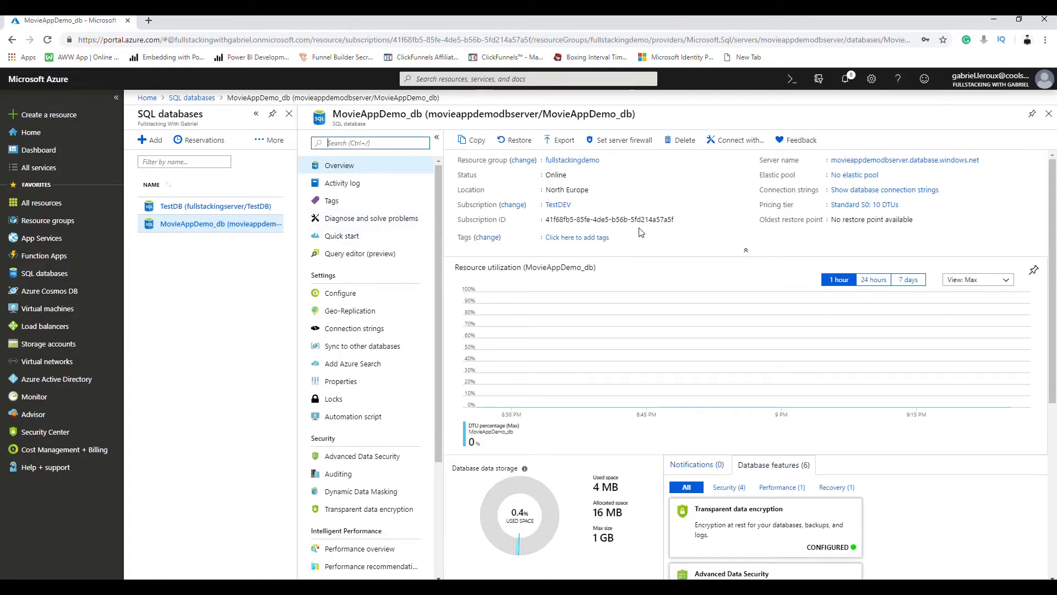
scroll(644, 253, "down", 5)
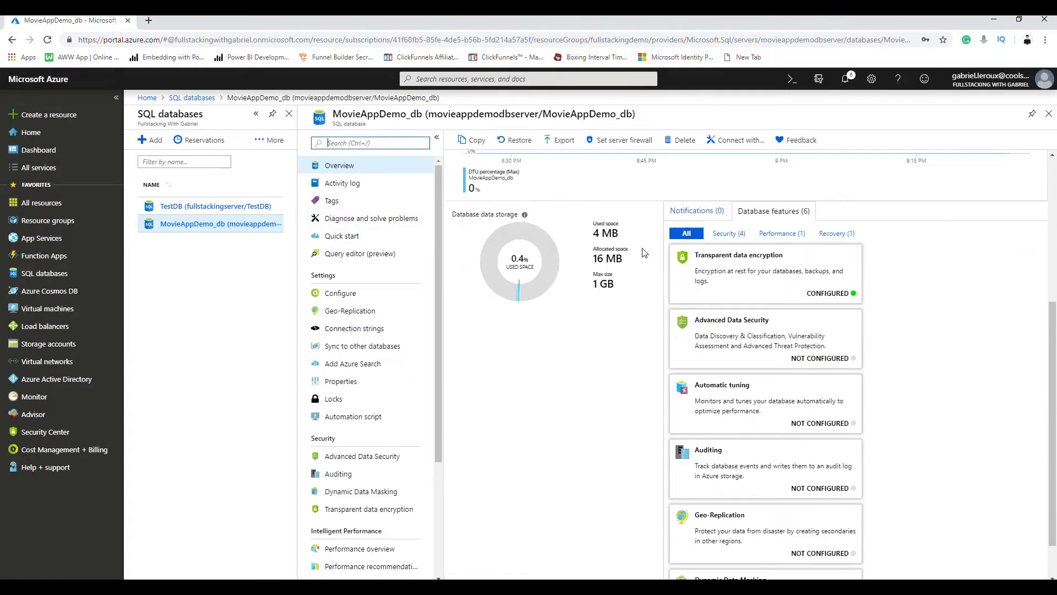
scroll(649, 274, "up", 2)
scroll(650, 274, "up", 3)
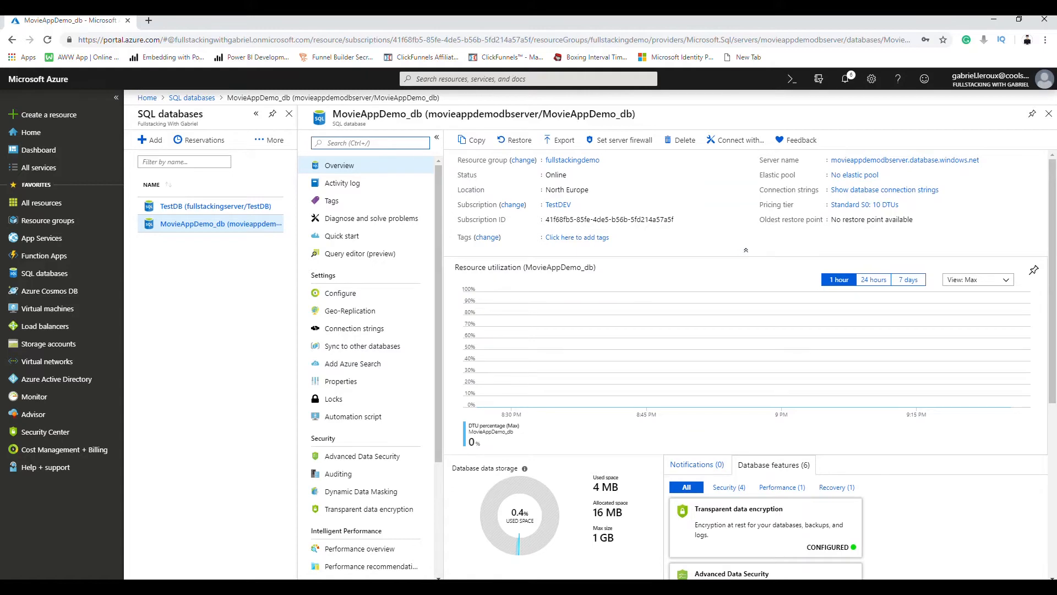
Switch to the MovieApp site, check the Movies page, view the edit form of When Harry Met Sally and return to the list.
left_click(292, 567)
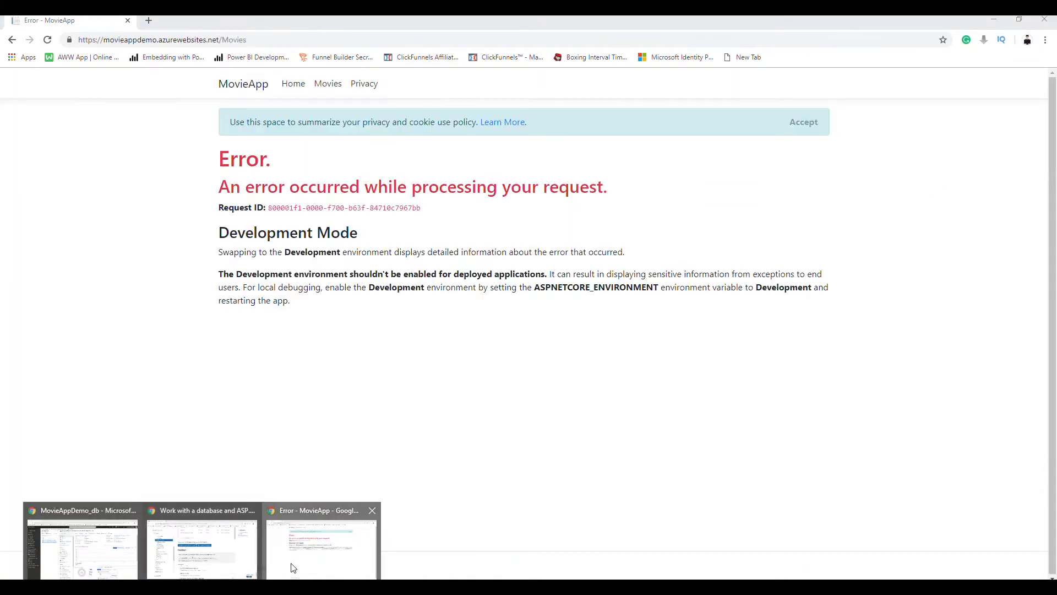
left_click(245, 86)
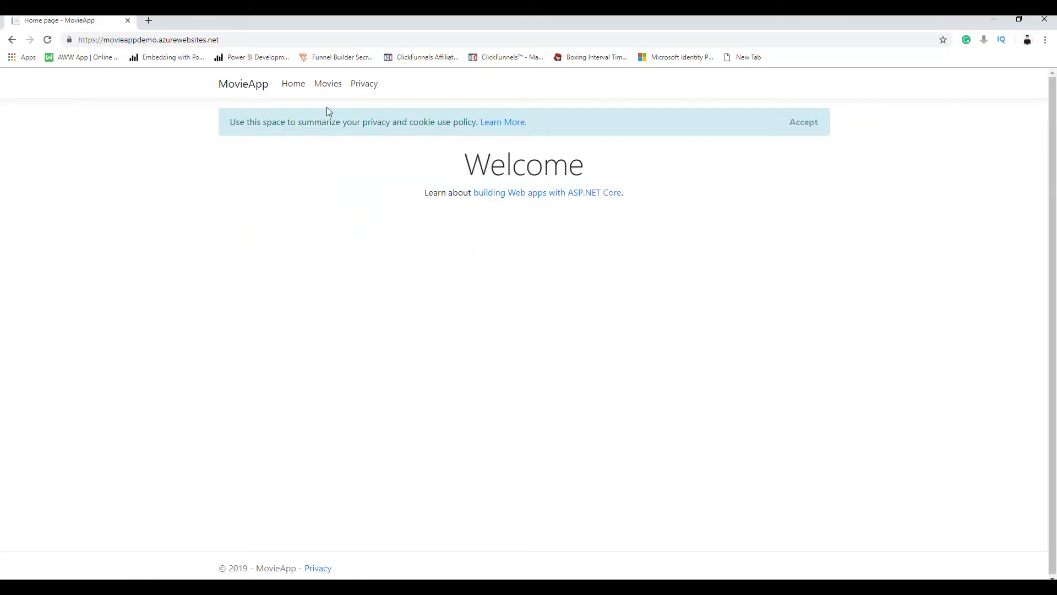
left_click(329, 86)
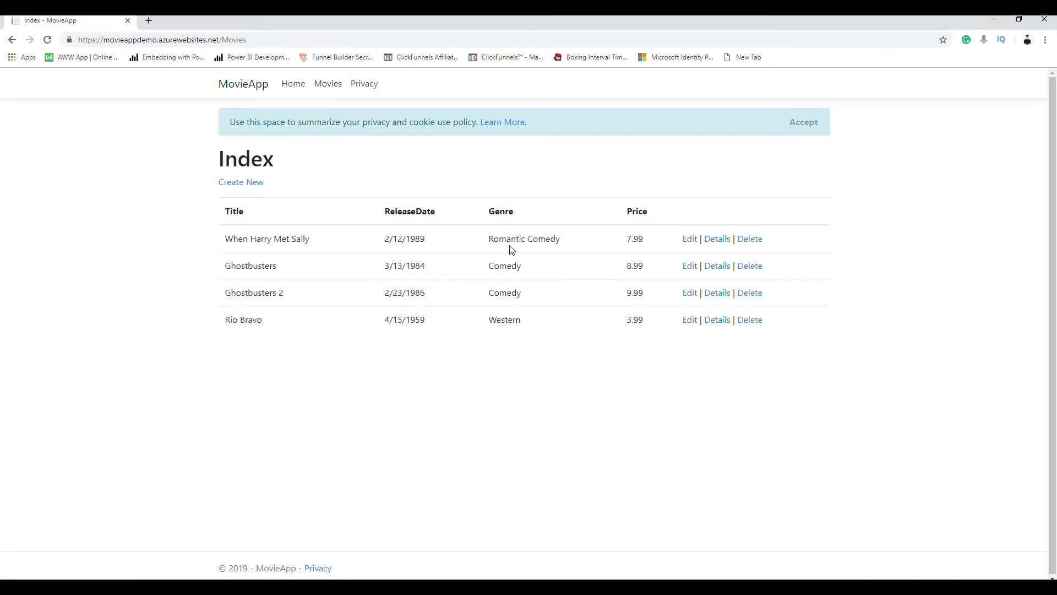
left_click(687, 238)
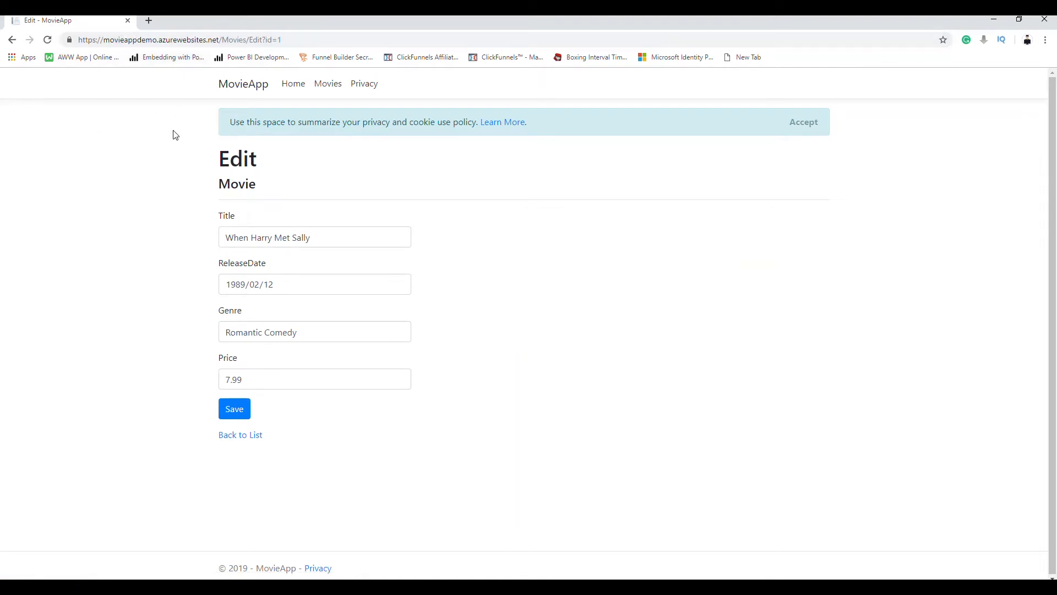
left_click(233, 438)
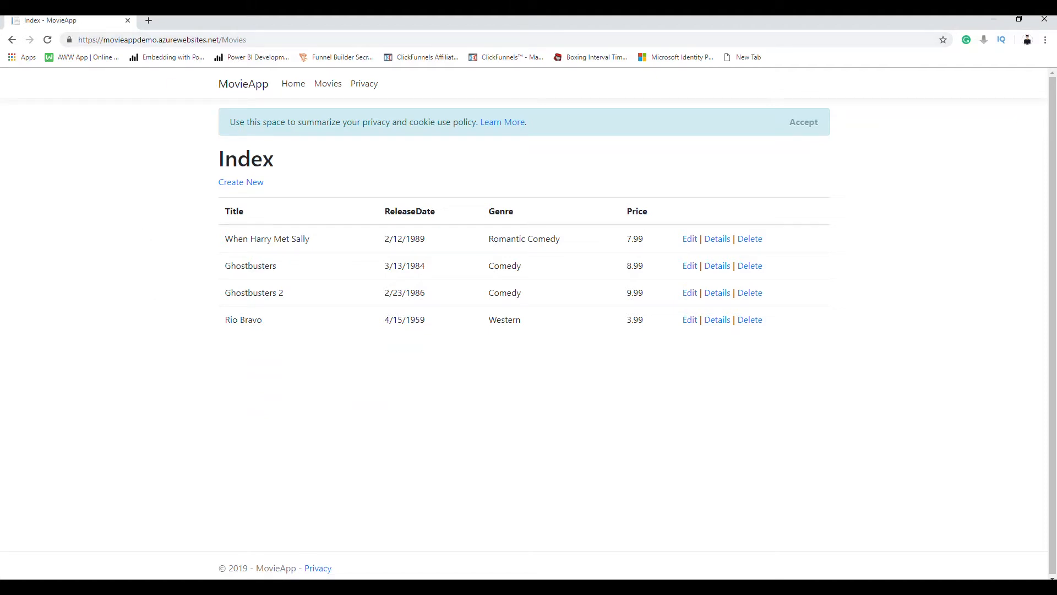
mouse_move(202, 587)
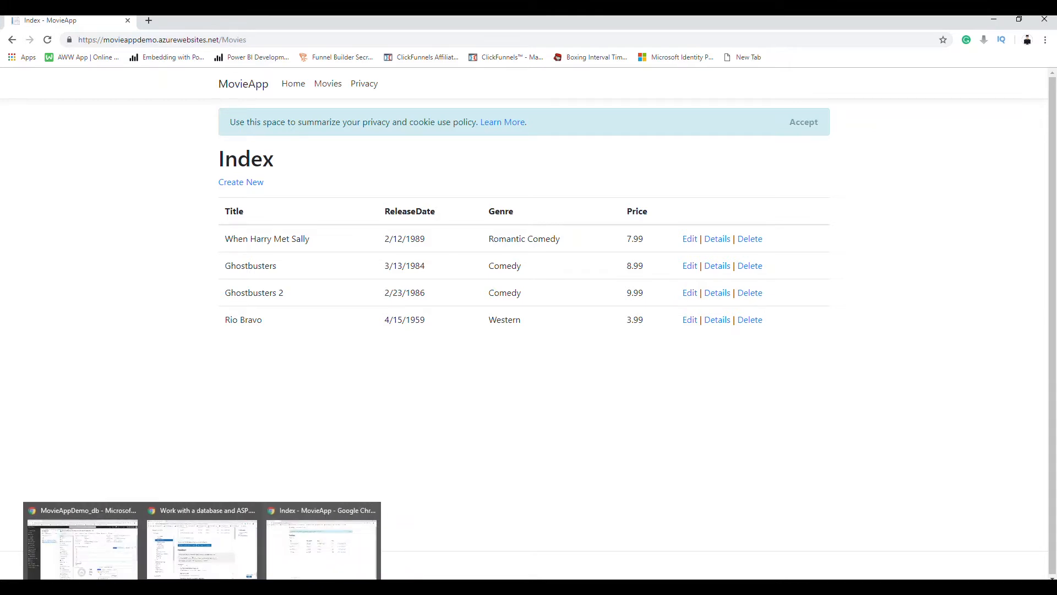
left_click(285, 567)
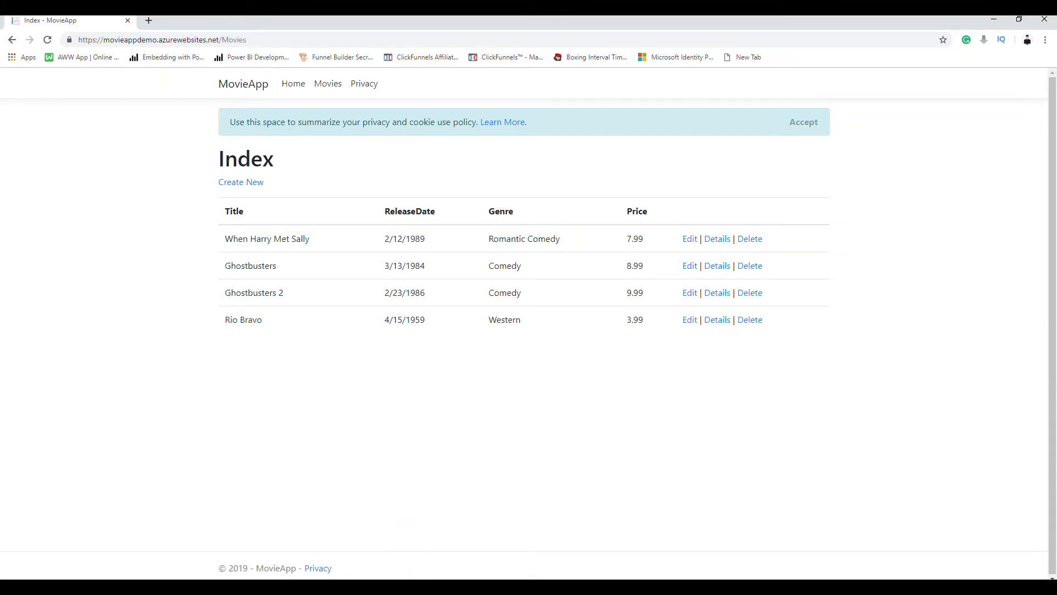
Return to the Azure portal and delete the SQL database MovieAppDemo_db, entering its exact name as confirmation.
mouse_move(202, 587)
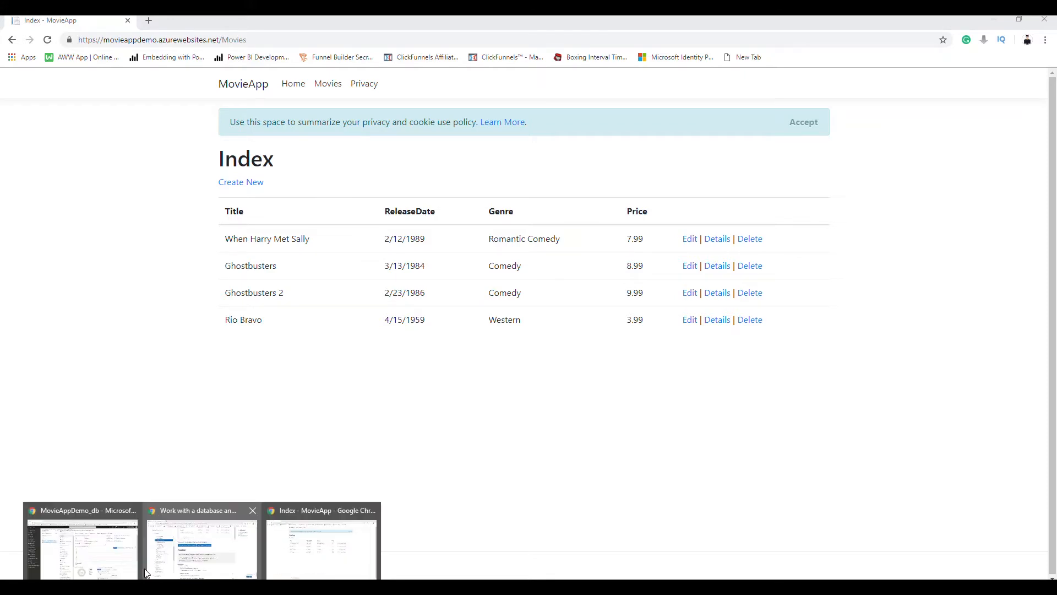
left_click(110, 565)
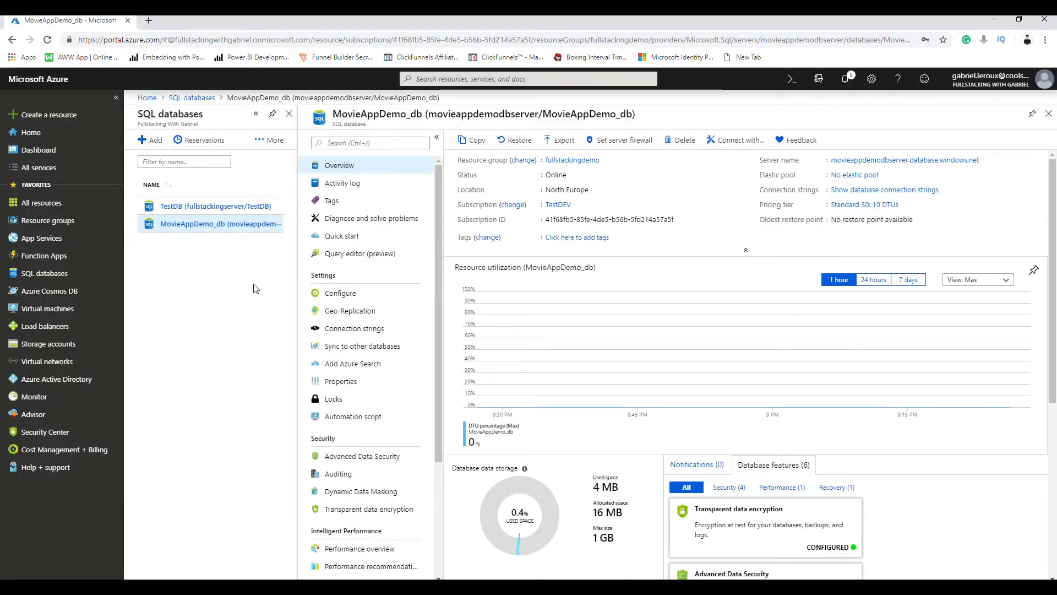
left_click(199, 227)
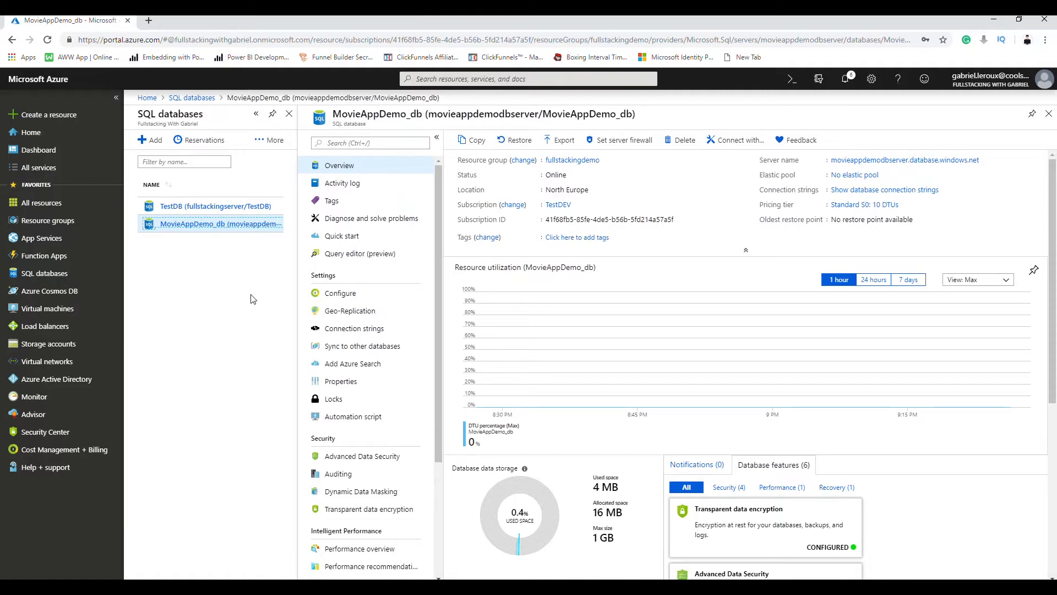
left_click(682, 140)
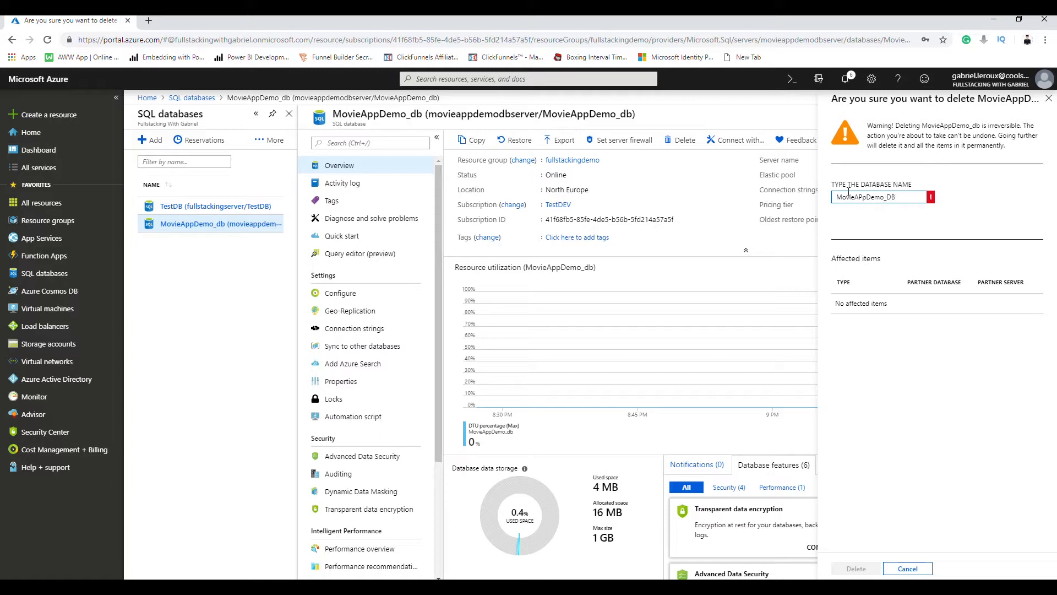
left_click(903, 230)
left_click(862, 199)
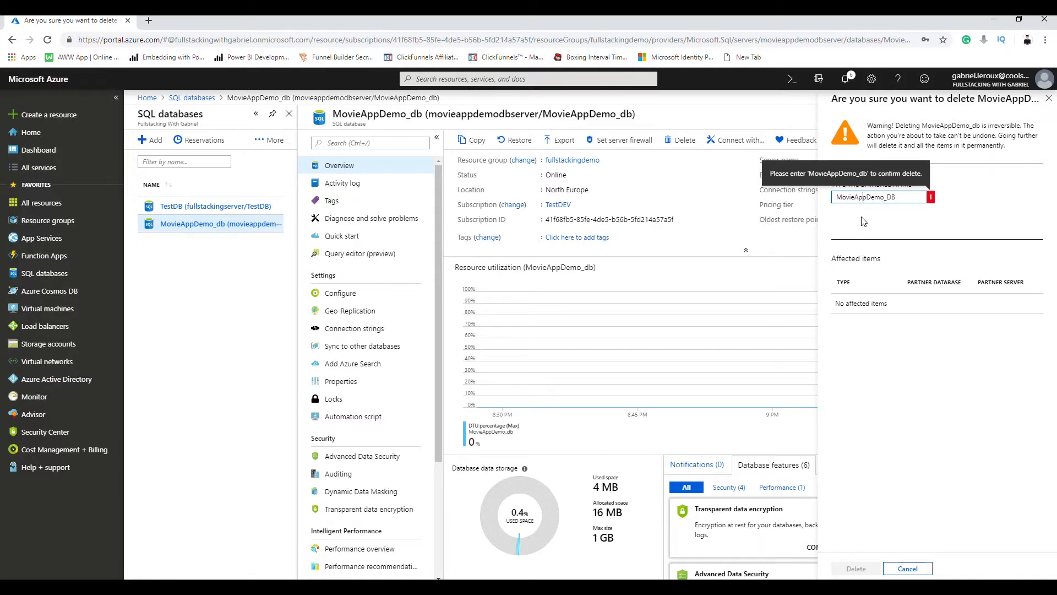
left_click(879, 226)
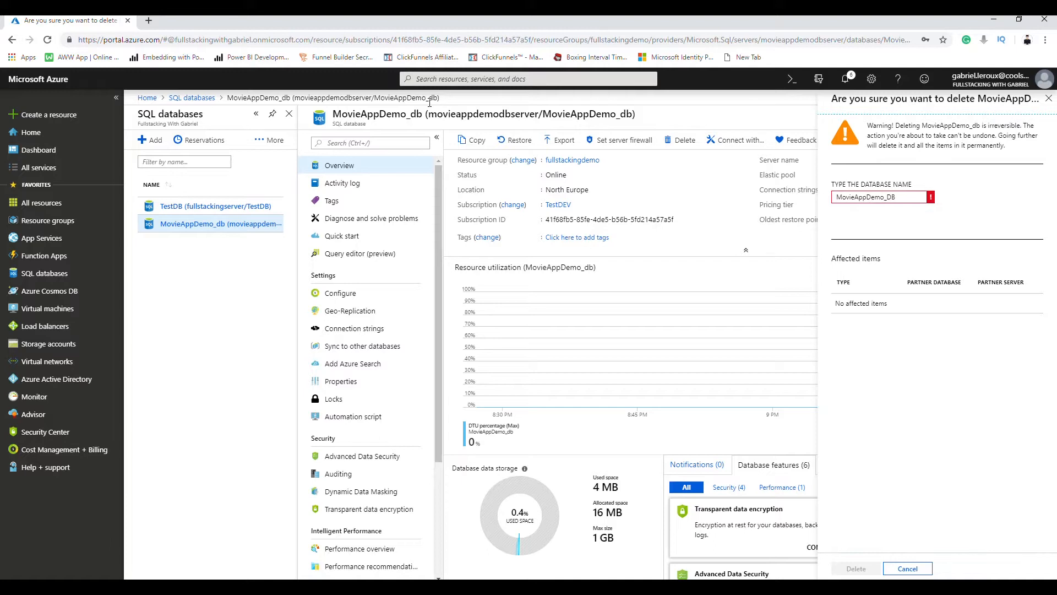
left_click_drag(423, 114, 334, 109)
key("ctrl+c")
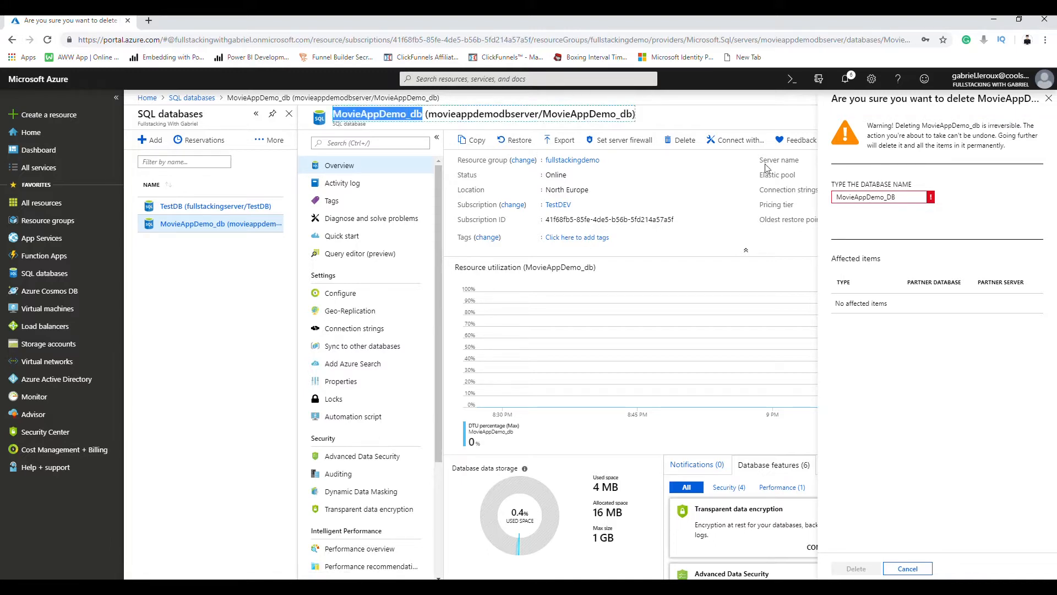
left_click(926, 198)
key("ctrl+a")
key("ctrl+v")
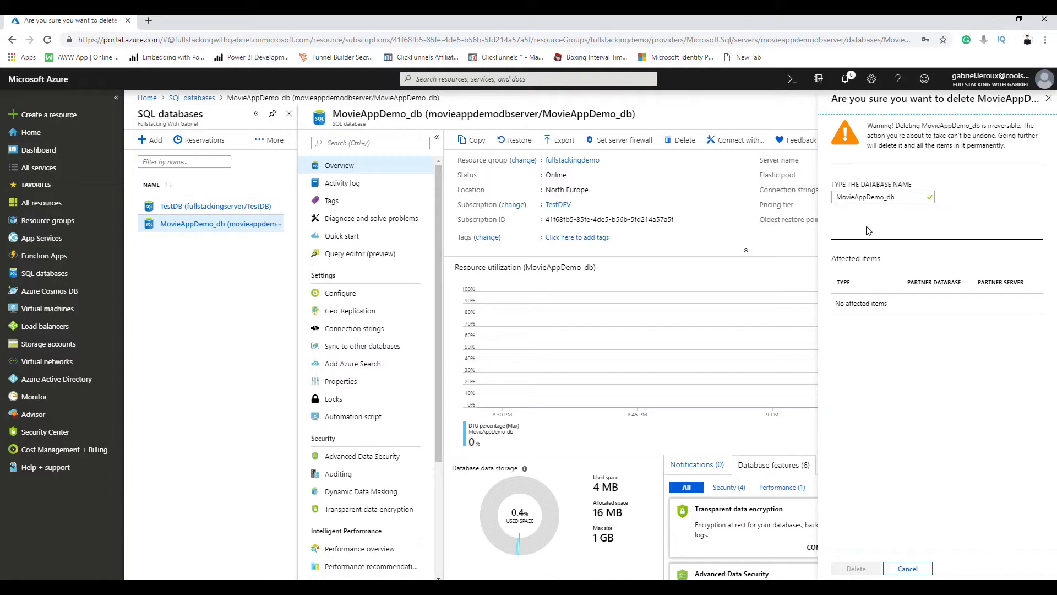
left_click(856, 568)
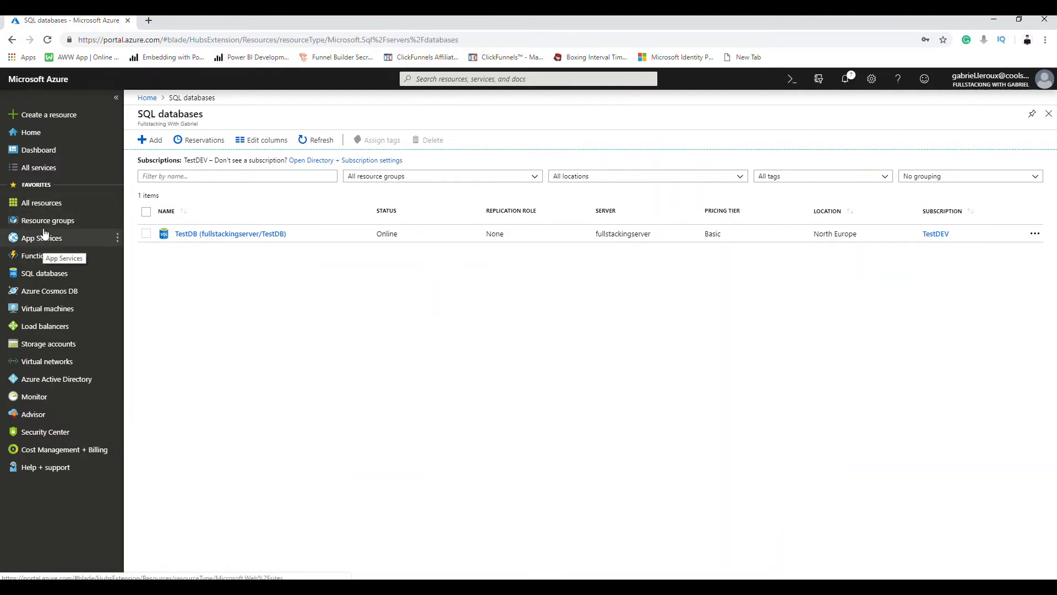
Open the SQL server movieappdemodbserver from the list of all resources and look through its settings.
left_click(40, 204)
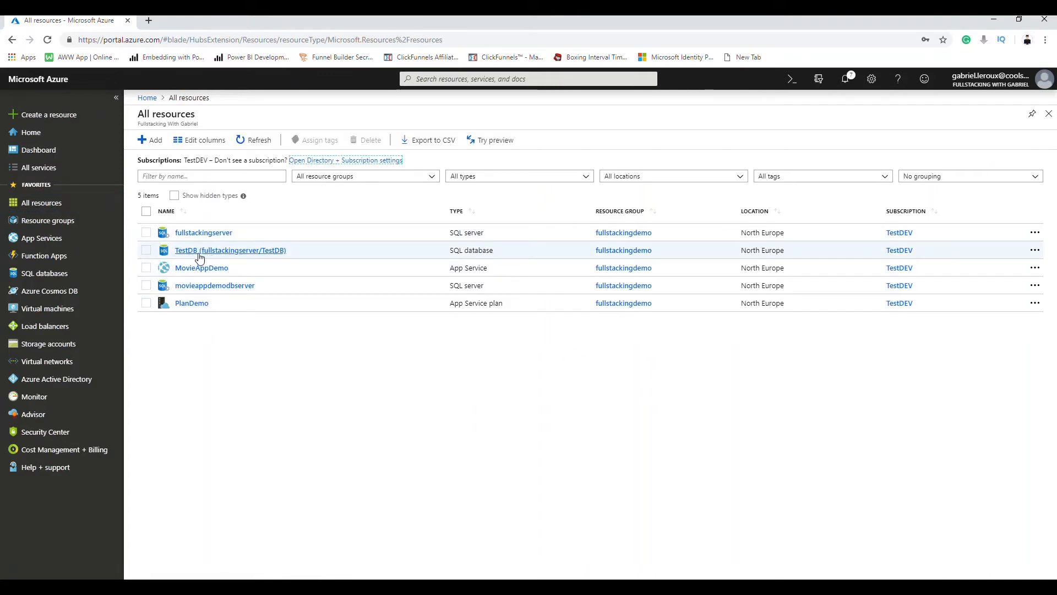
left_click(213, 286)
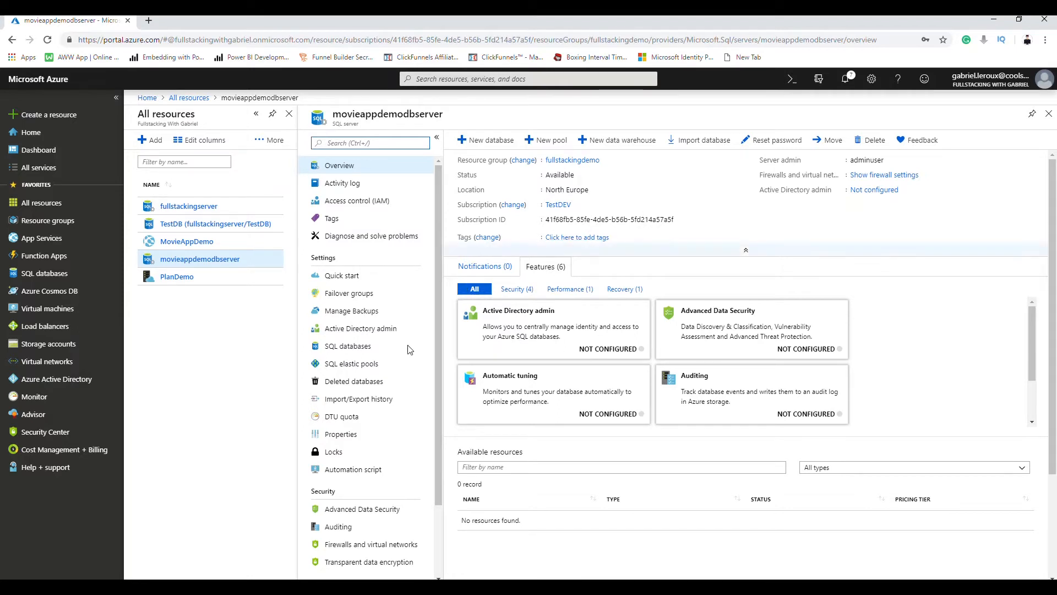
scroll(363, 396, "down", 3)
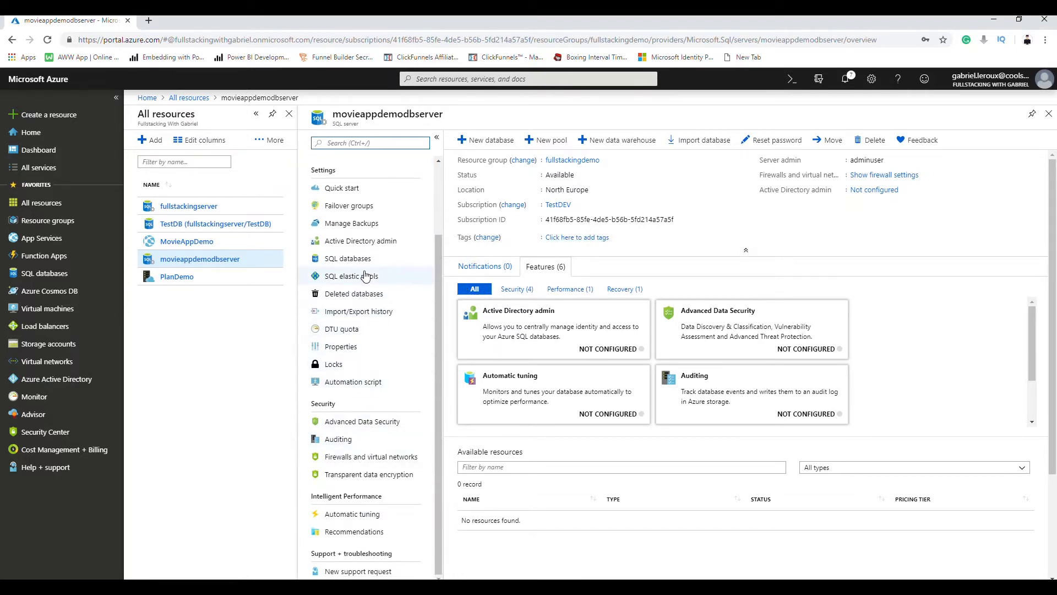
left_click_drag(439, 390, 468, 266)
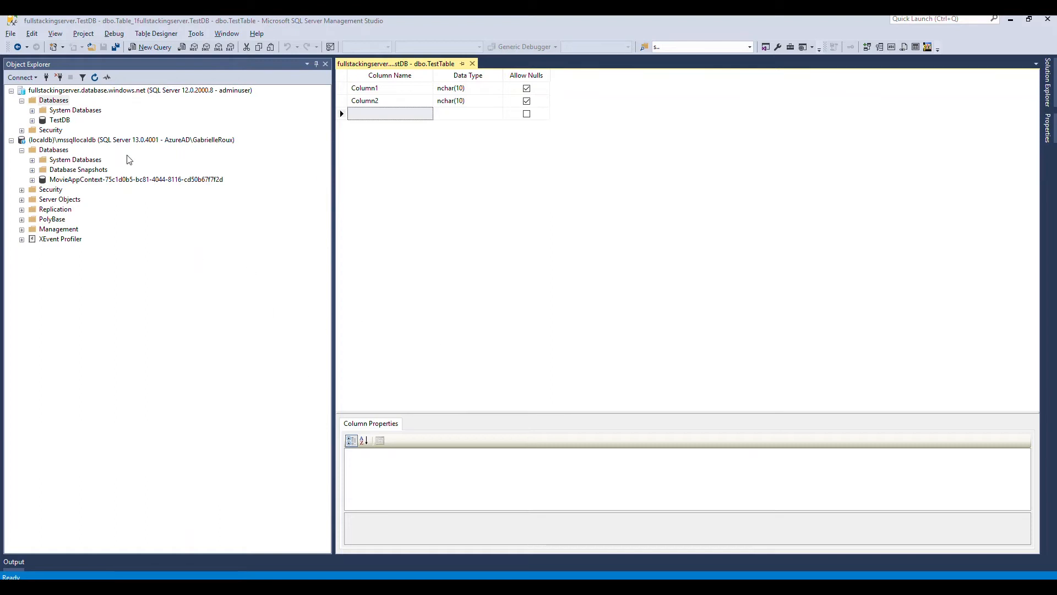
In SQL Server Management Studio, rename the MovieAppContext database on (localdb)\mssqllocaldb as MovieApp and confirm the rename.
right_click(73, 183)
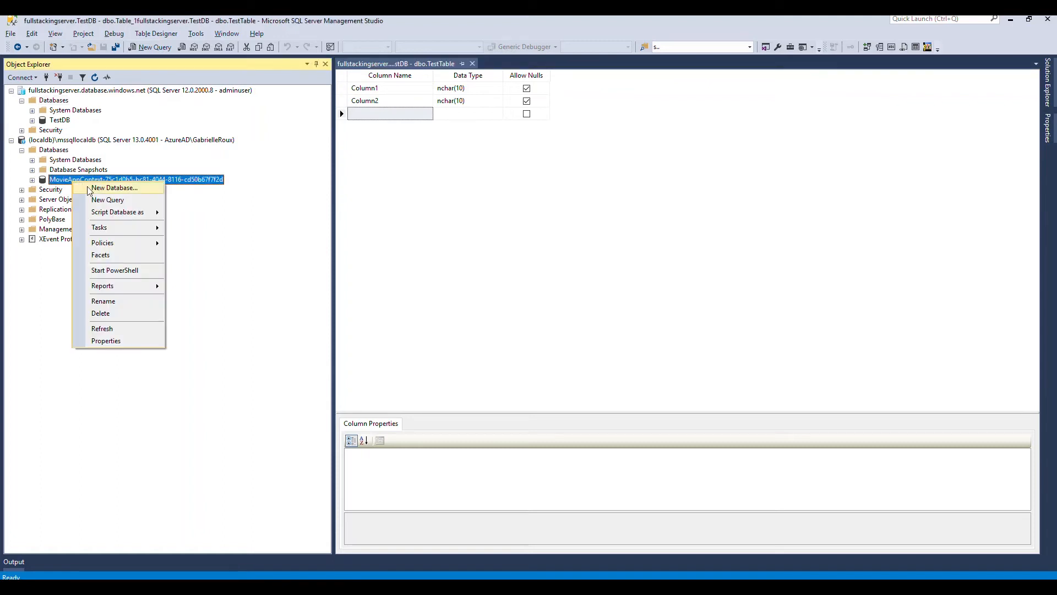
left_click(118, 296)
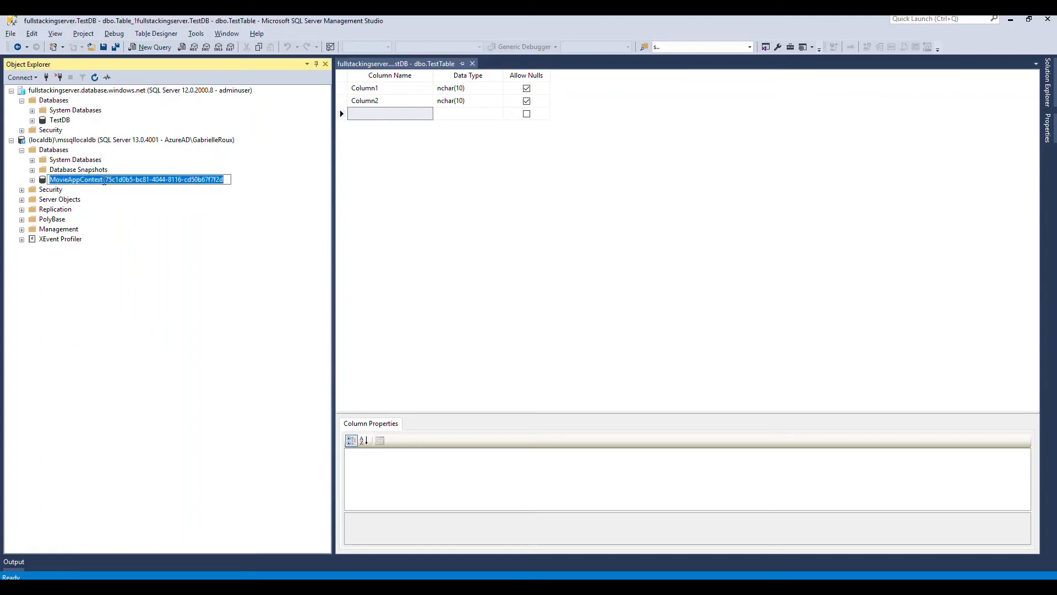
left_click_drag(108, 180, 231, 181)
left_click(222, 181)
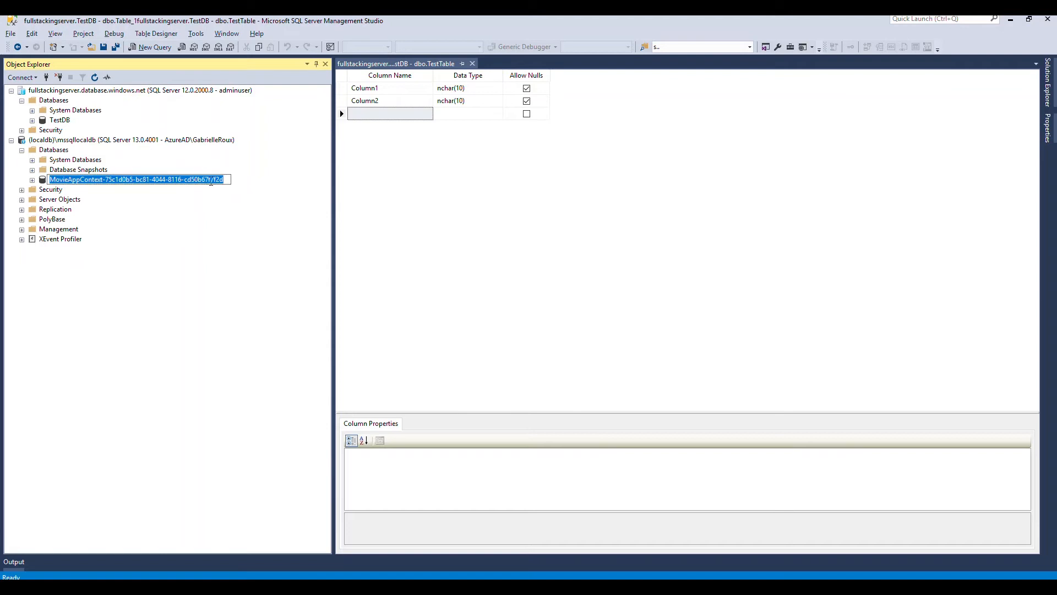
left_click(101, 180)
left_click_drag(82, 179, 227, 178)
key("BackSpace")
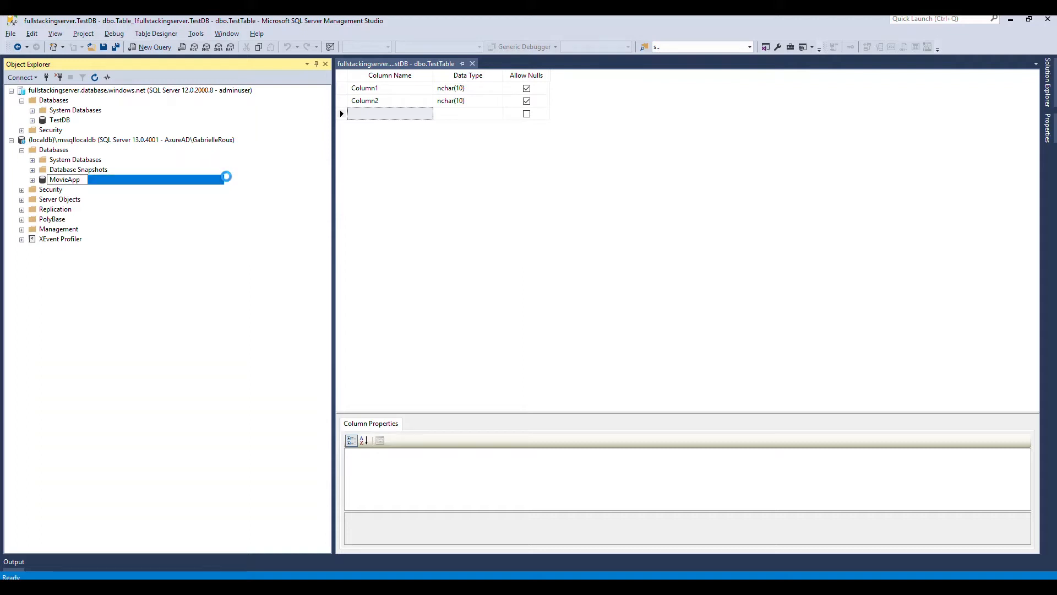
key("Return")
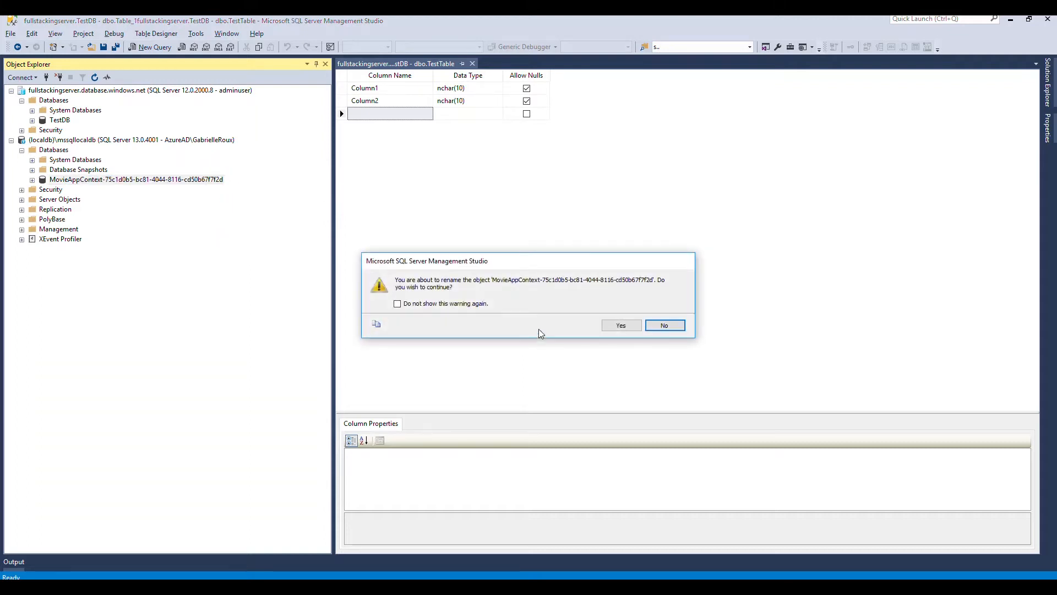
left_click(621, 325)
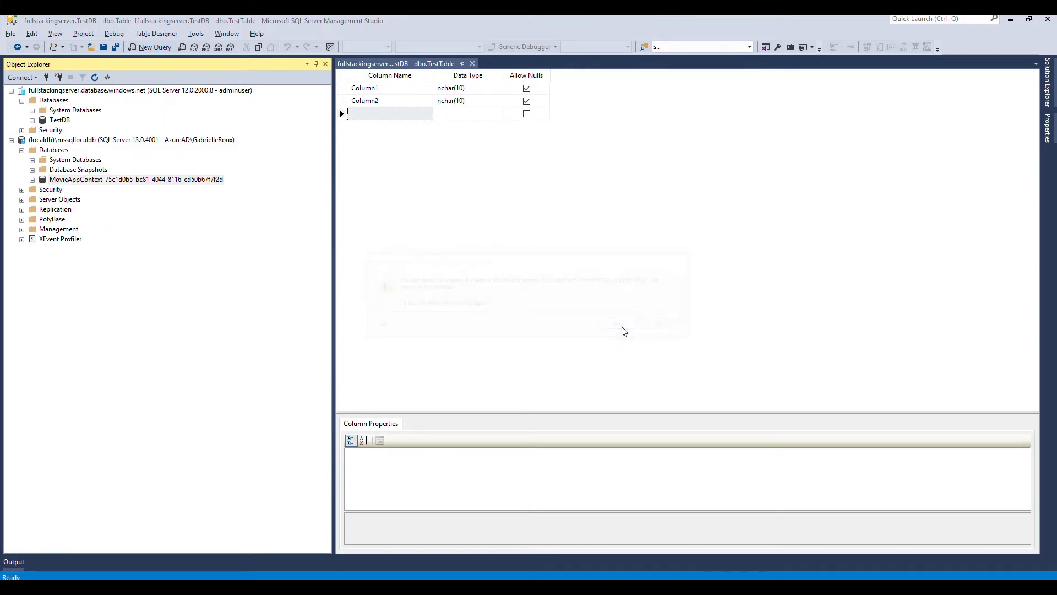
Start deploying the local MovieApp database to Microsoft Azure SQL Database and proceed to the deployment settings.
right_click(57, 171)
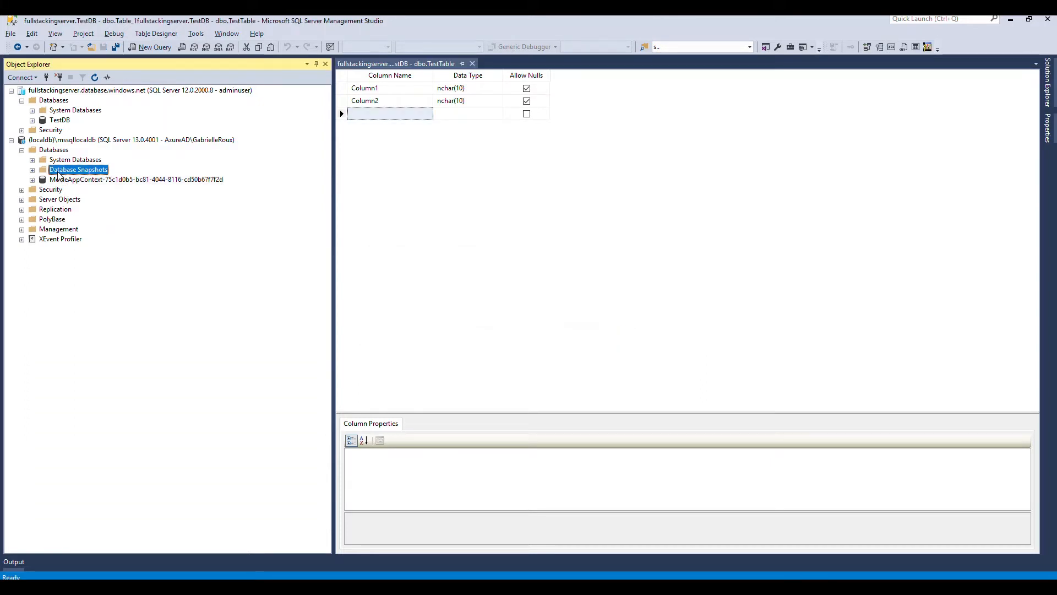
left_click(88, 195)
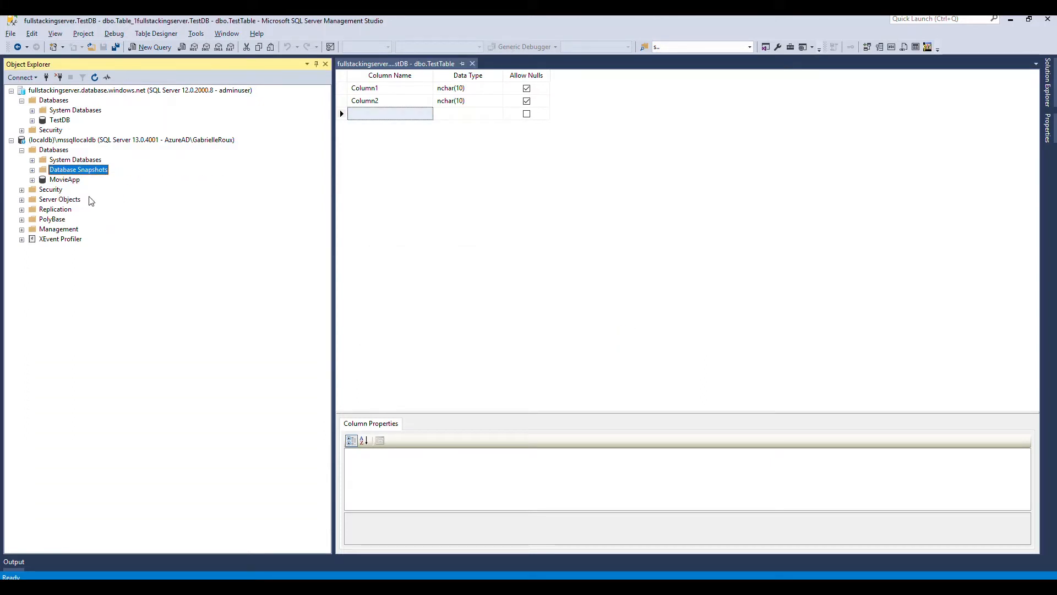
right_click(55, 181)
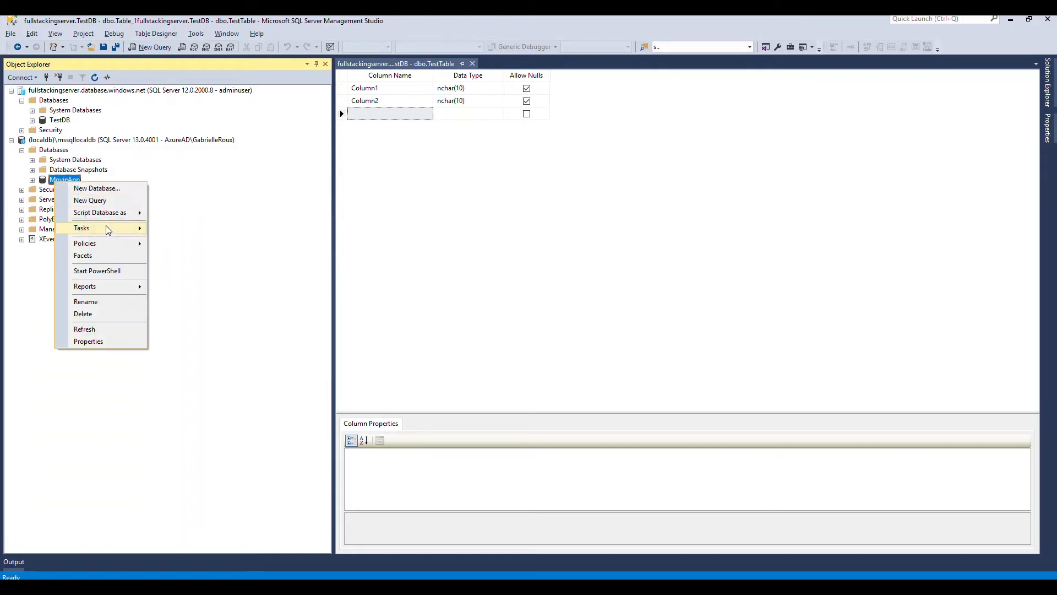
mouse_move(107, 228)
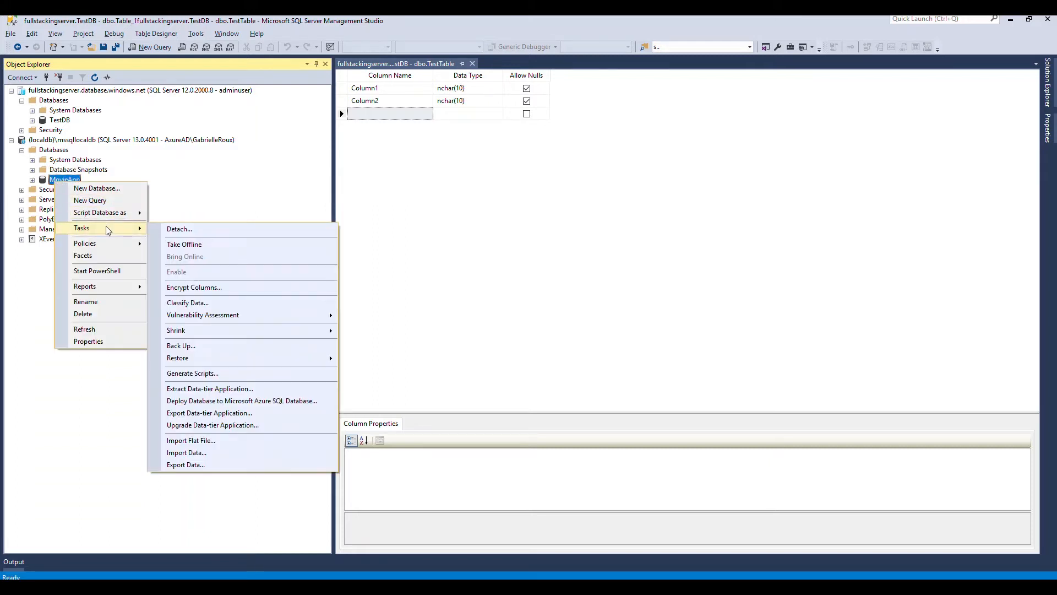
left_click(252, 404)
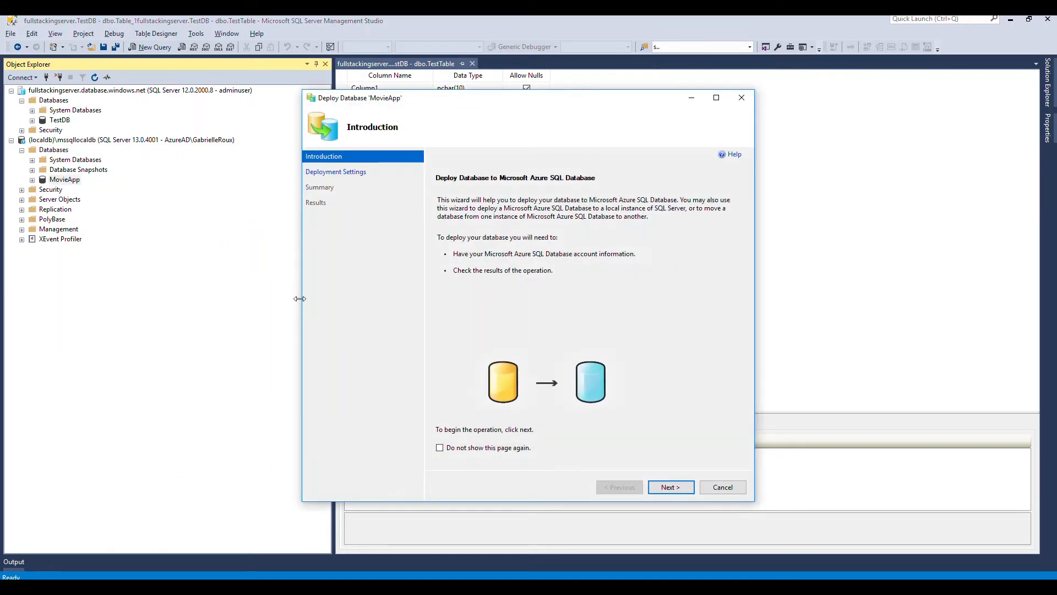
left_click(681, 490)
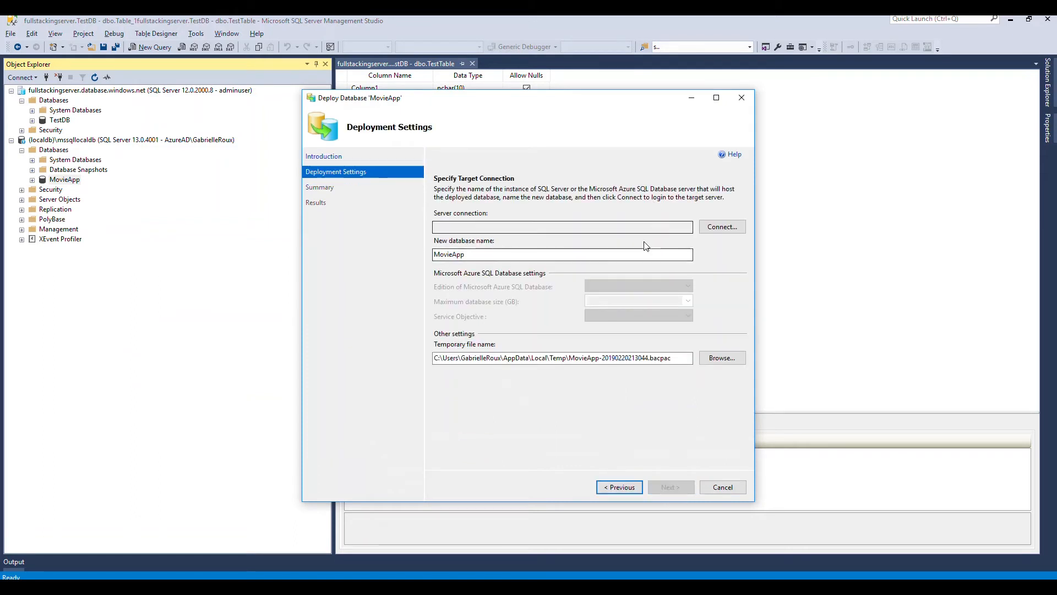
Connect the deployment target to fullstackingserver.database.windows.net with SQL Server Authentication, entering the admin account's password.
left_click(719, 232)
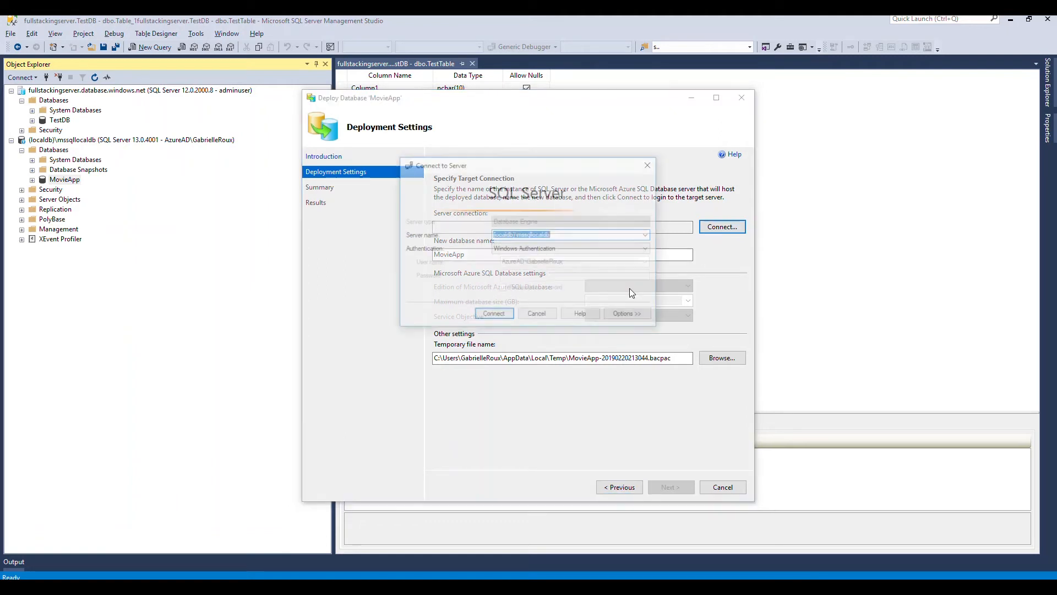
left_click(648, 236)
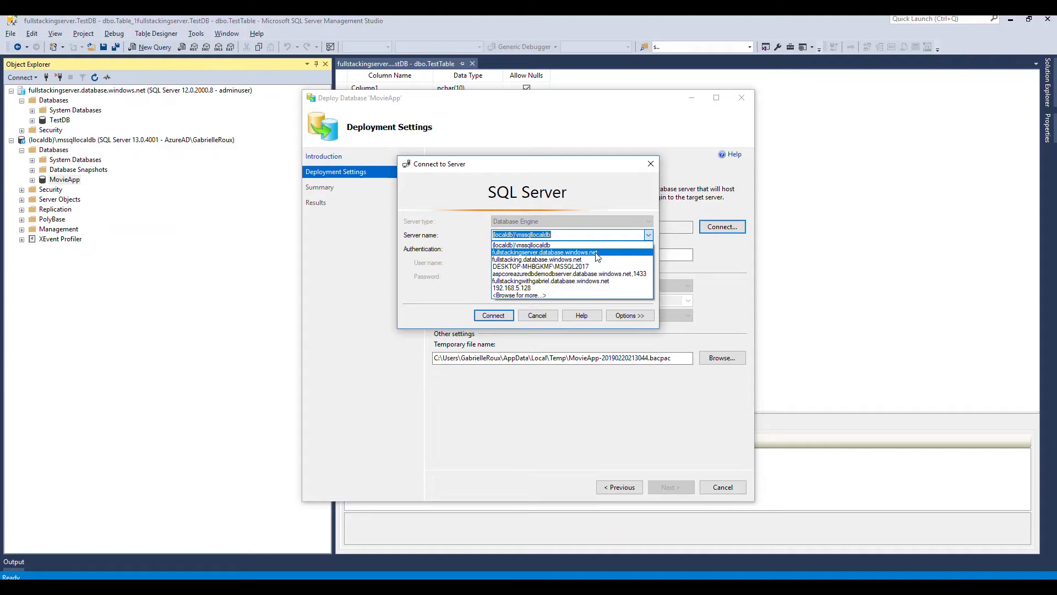
left_click(597, 253)
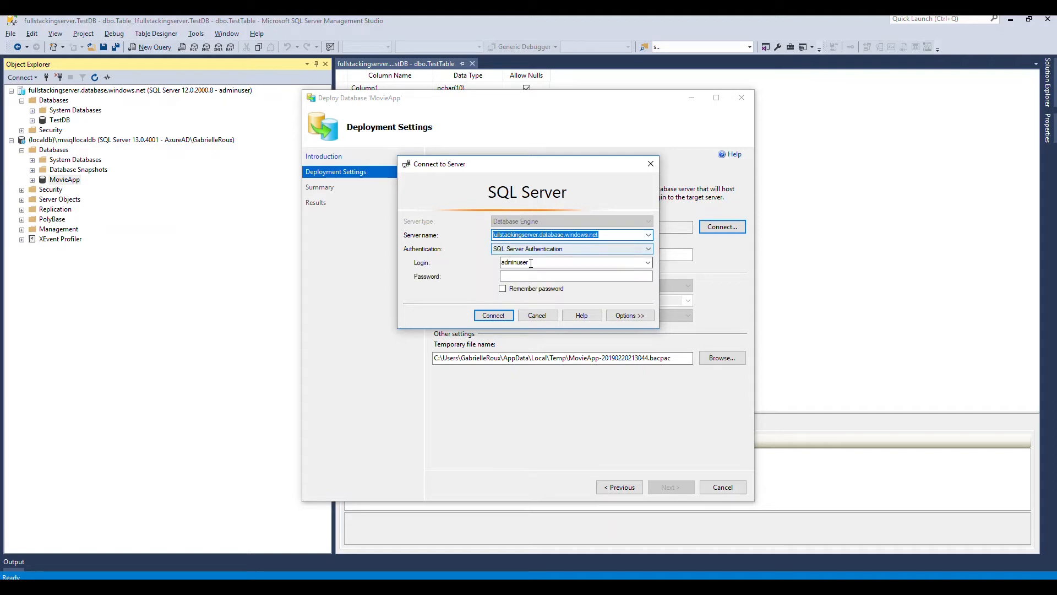
left_click(592, 275)
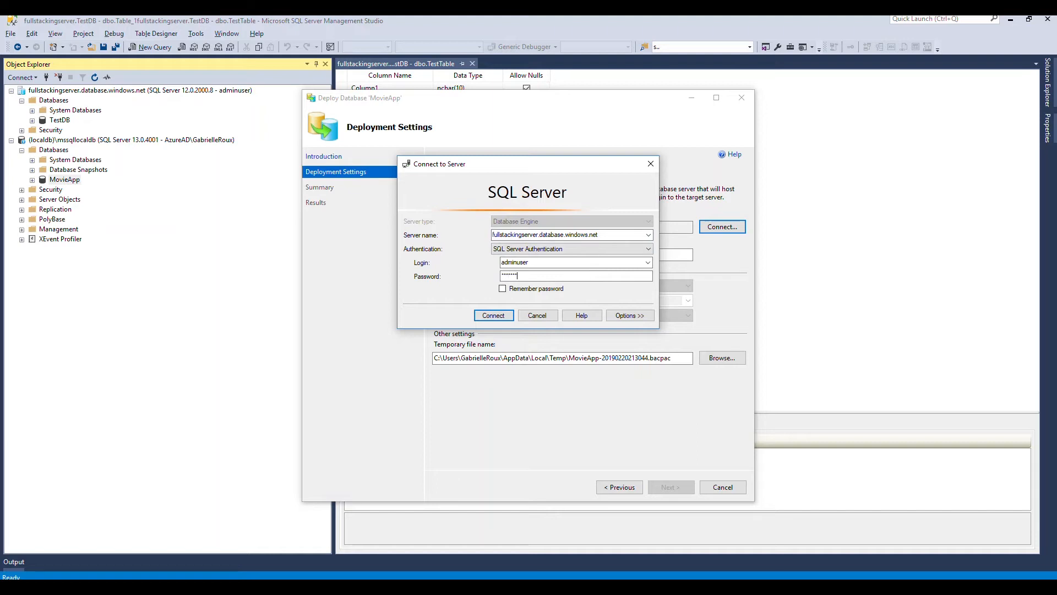
left_click(495, 313)
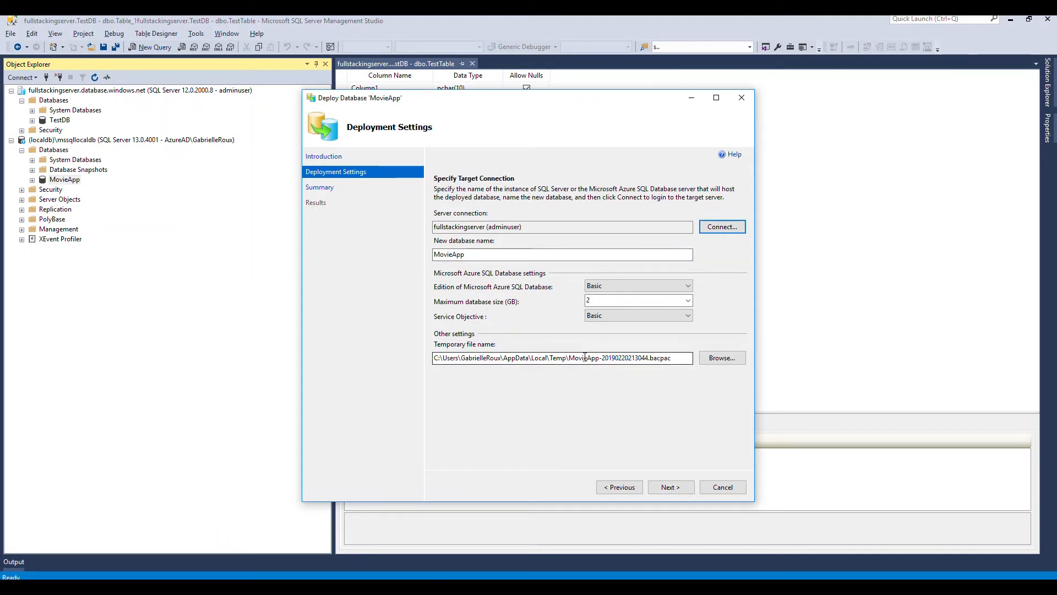
Accept the Basic, 2 GB deployment settings, run the MovieApp deployment and look through its results.
left_click(670, 487)
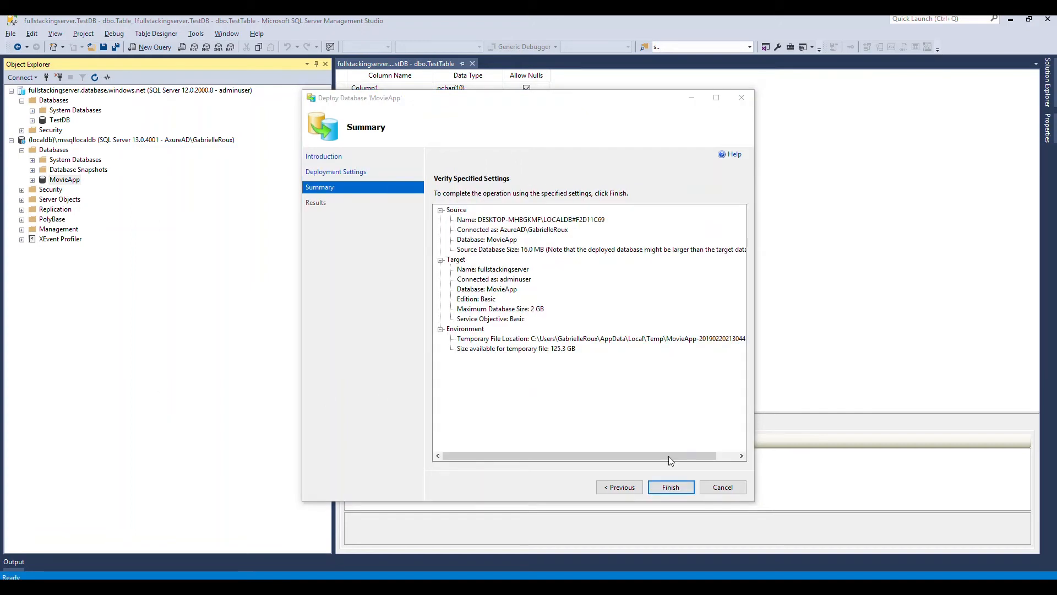
left_click(671, 487)
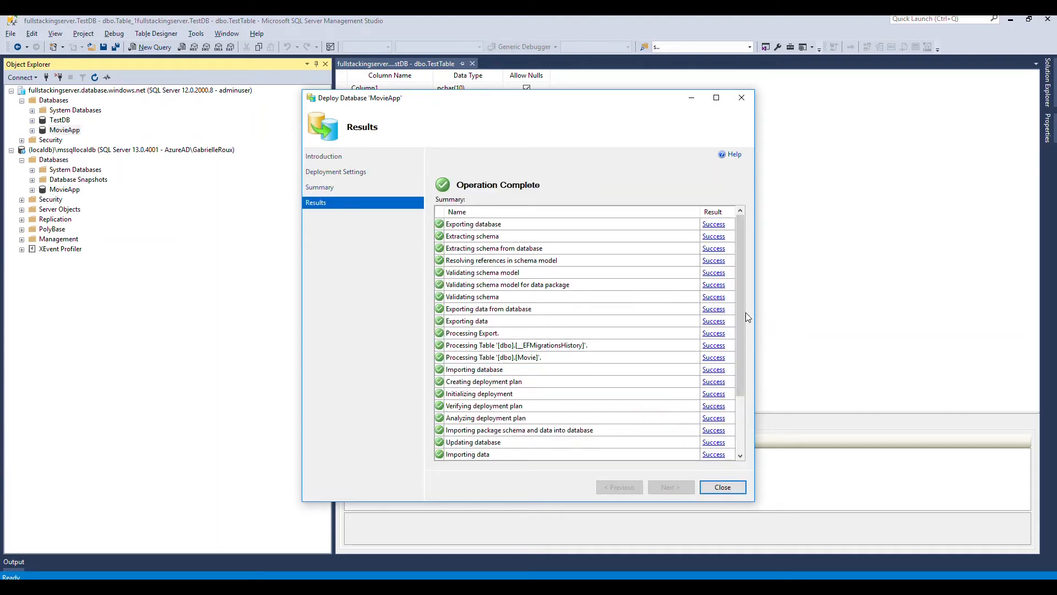
left_click_drag(742, 312, 743, 372)
left_click_drag(743, 412, 744, 414)
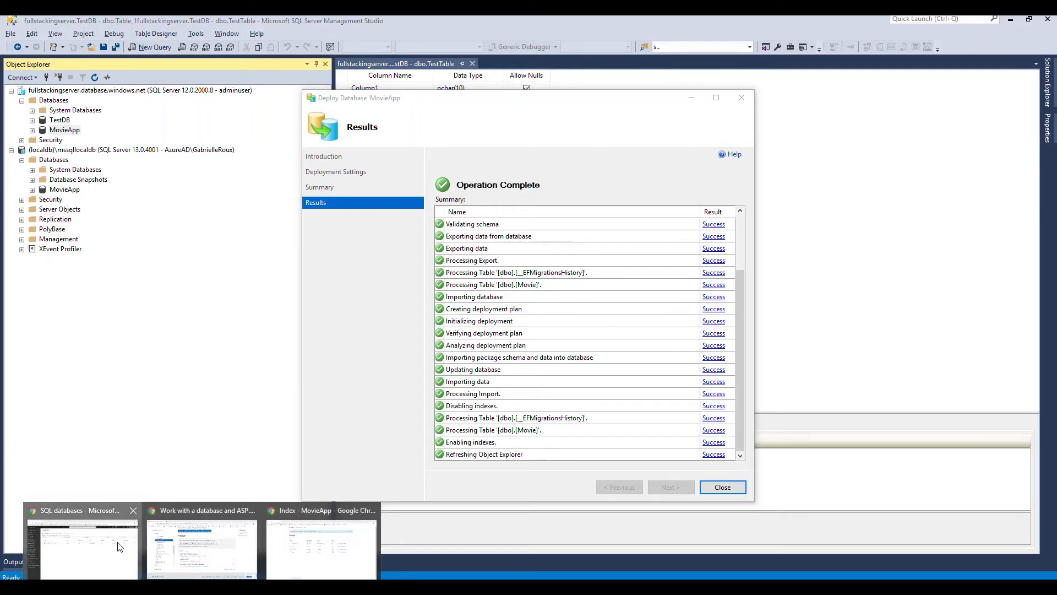
Switch to the Azure portal and refresh the list of SQL databases to check for MovieApp.
left_click(127, 547)
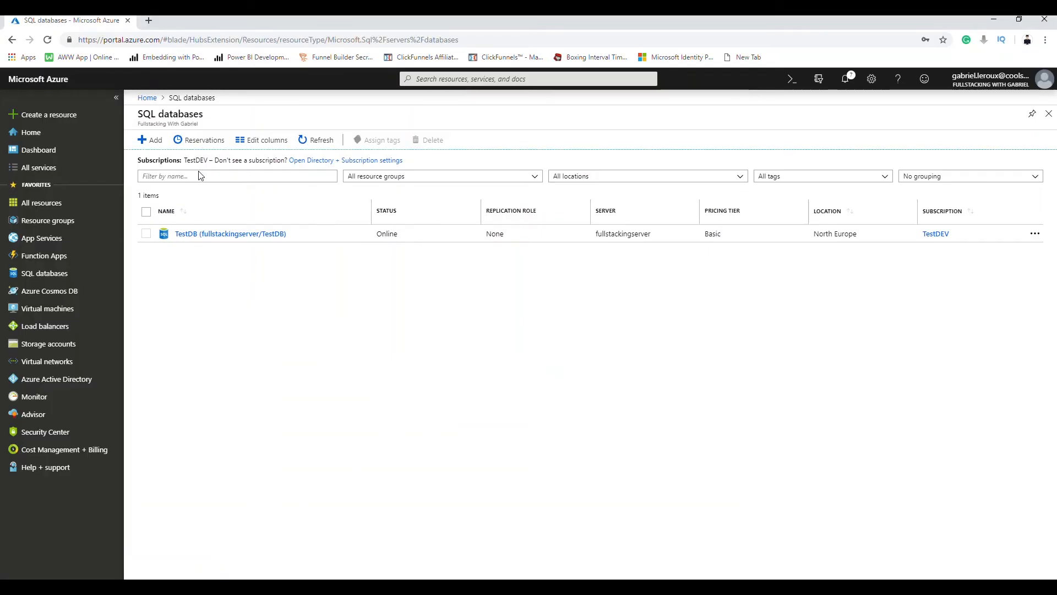
left_click(309, 139)
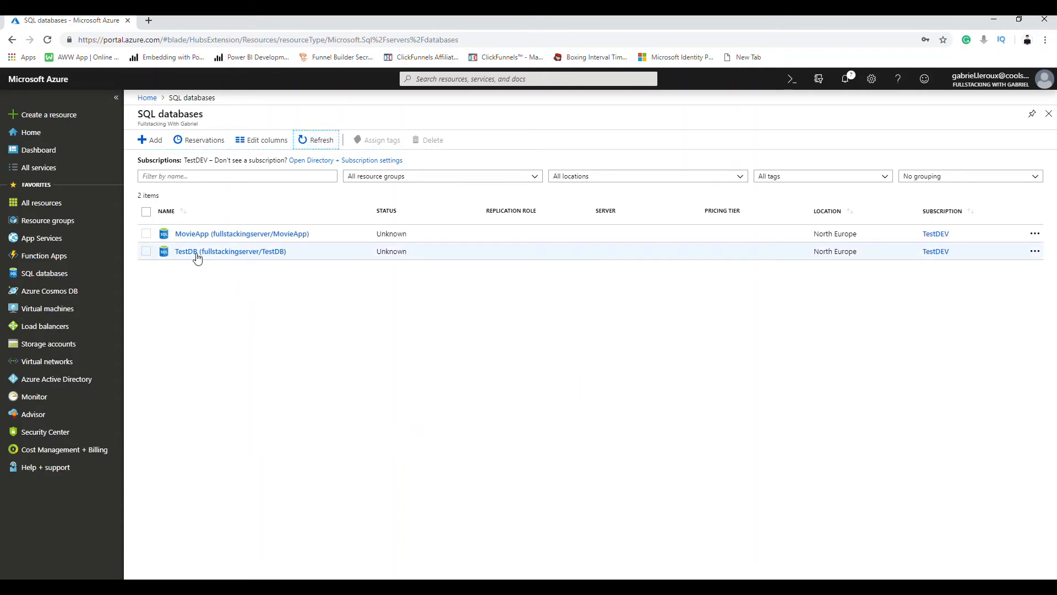
left_click(328, 344)
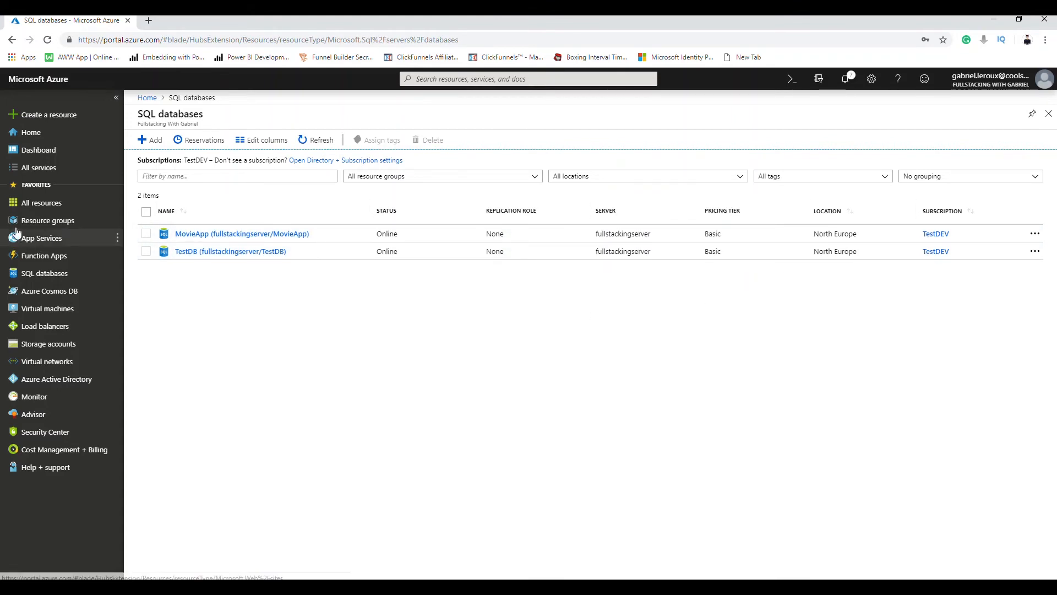
Delete the SQL server movieappdemodbserver from the list of all resources, confirming with yes.
left_click(51, 203)
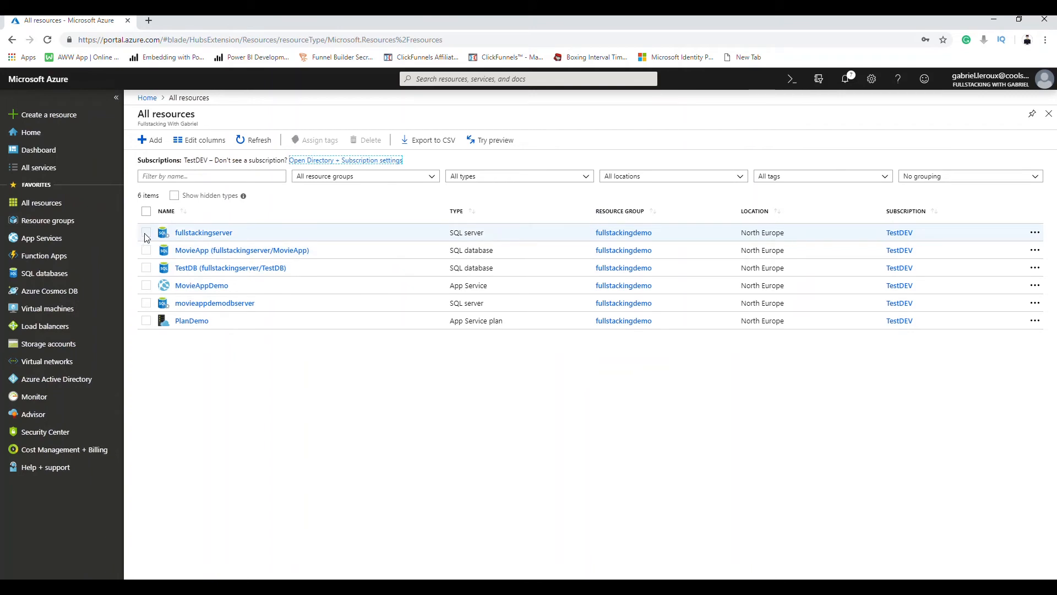
left_click(146, 303)
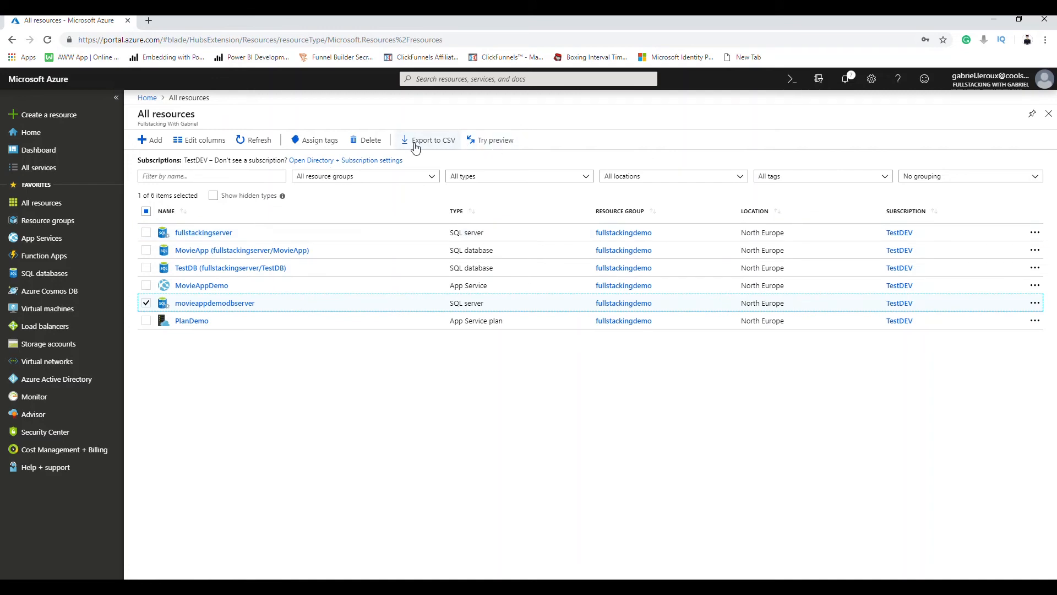
left_click(374, 145)
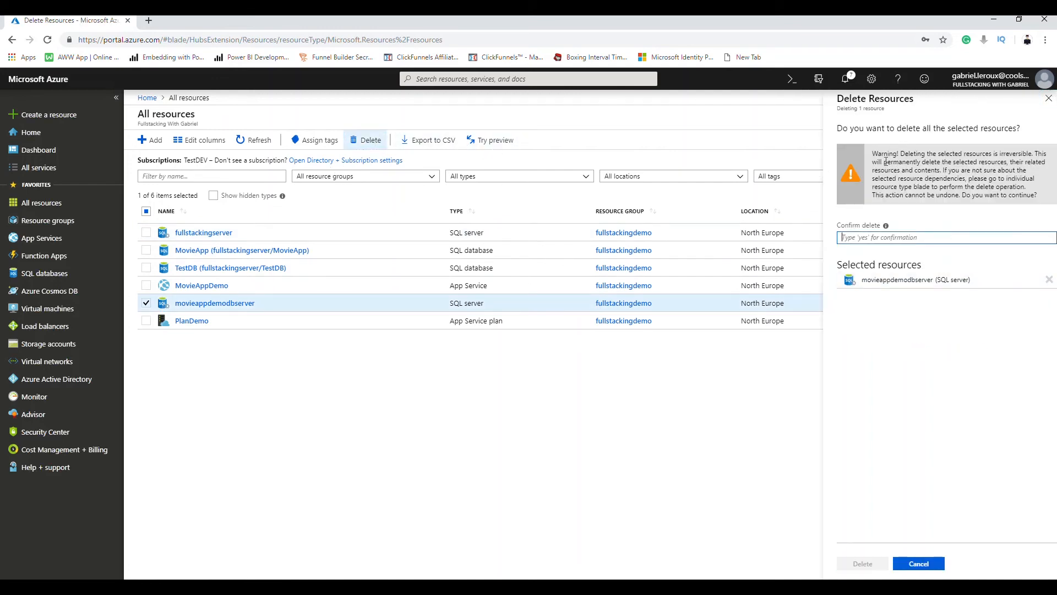
left_click(876, 237)
type("yes")
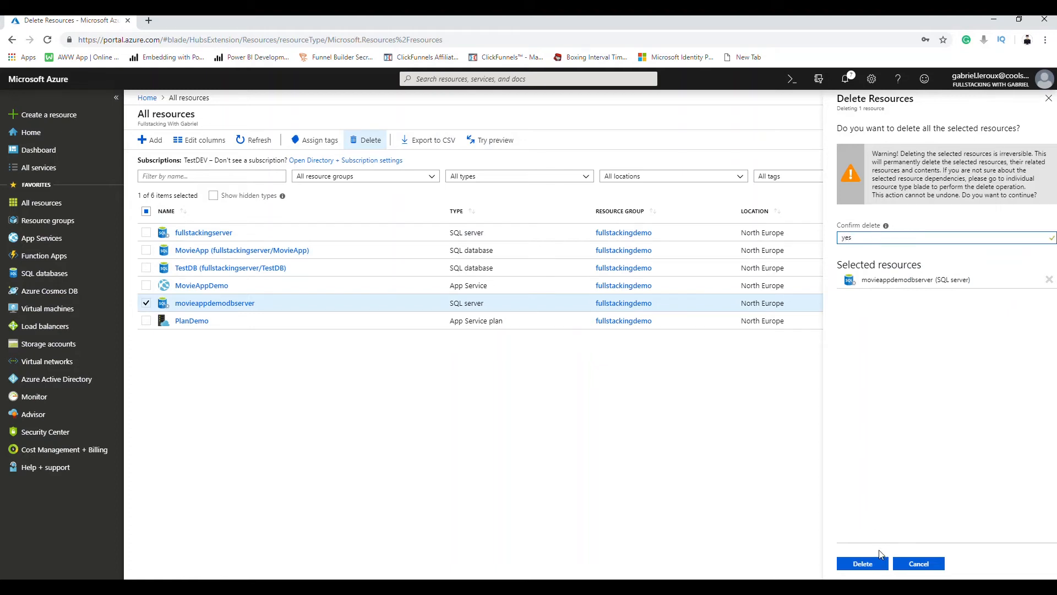
left_click(865, 563)
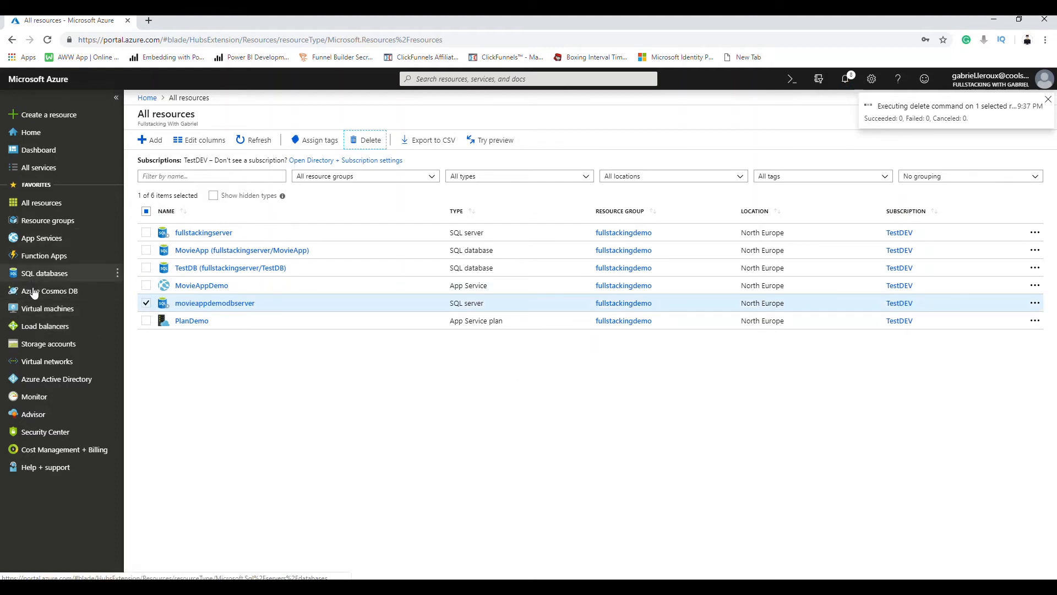
Copy the ADO.NET connection string of the MovieApp database on fullstackingserver and paste it into a blank Notepad document.
left_click(91, 272)
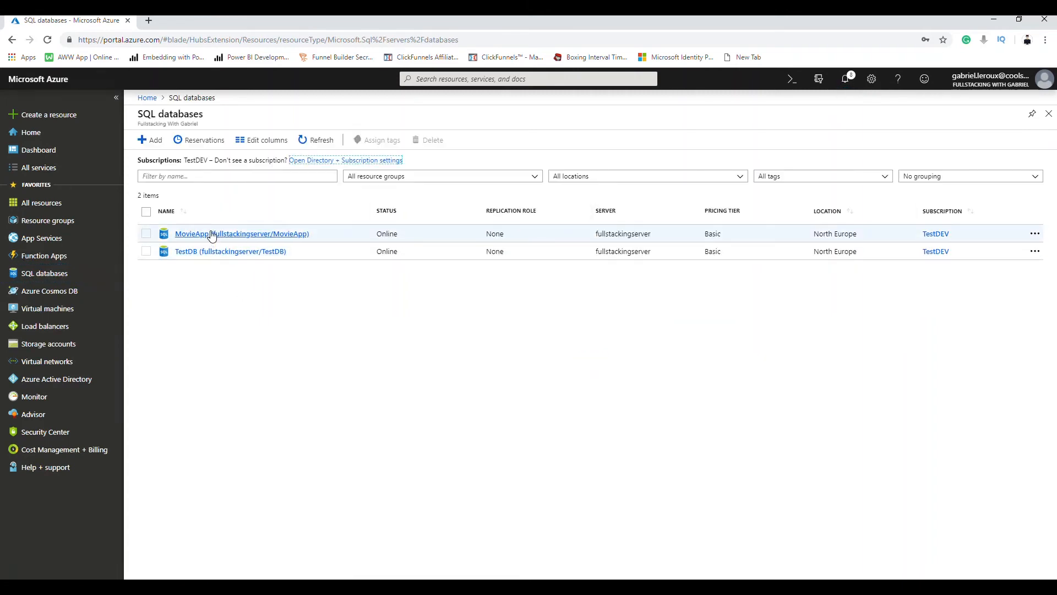
left_click(212, 234)
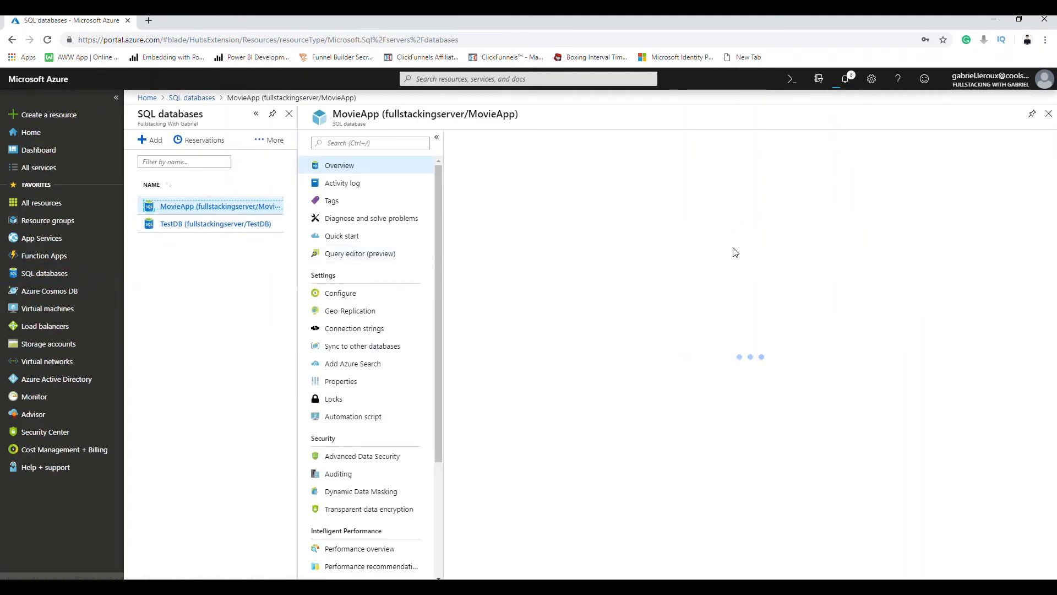
left_click(364, 330)
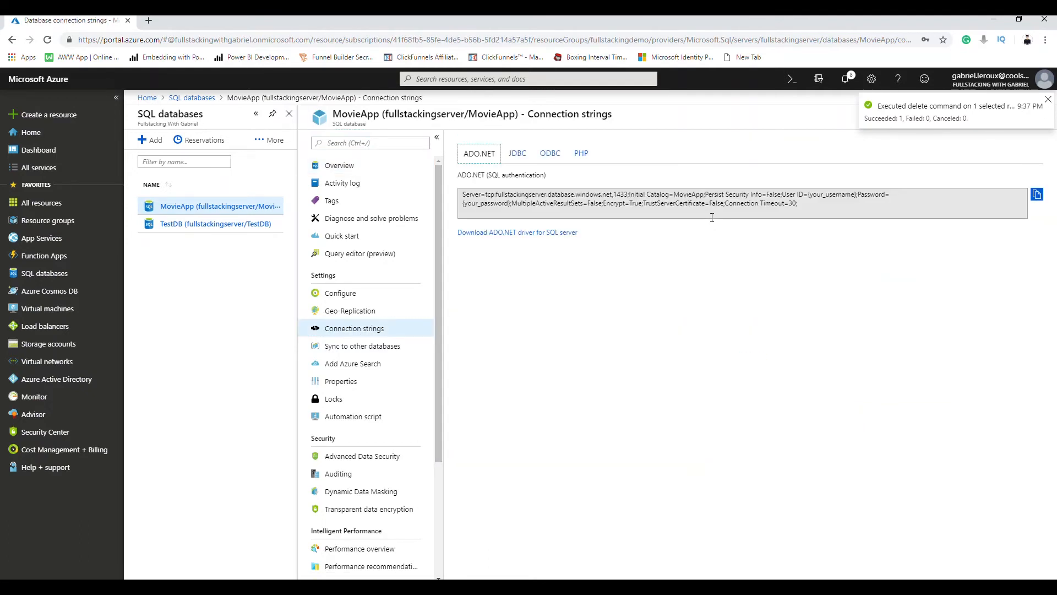
left_click(751, 204)
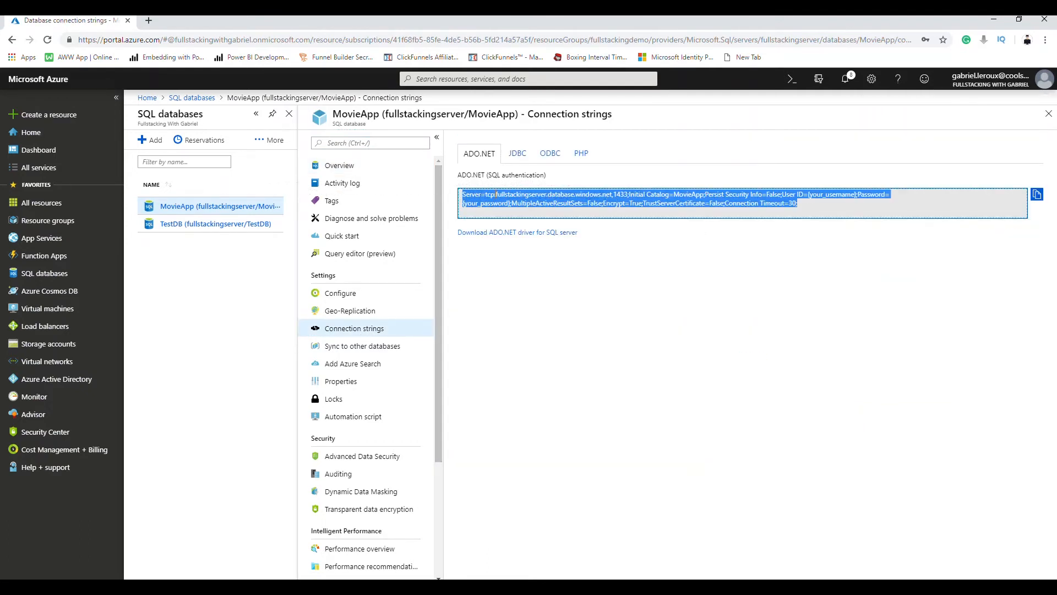
left_click(1037, 194)
key("alt+Tab")
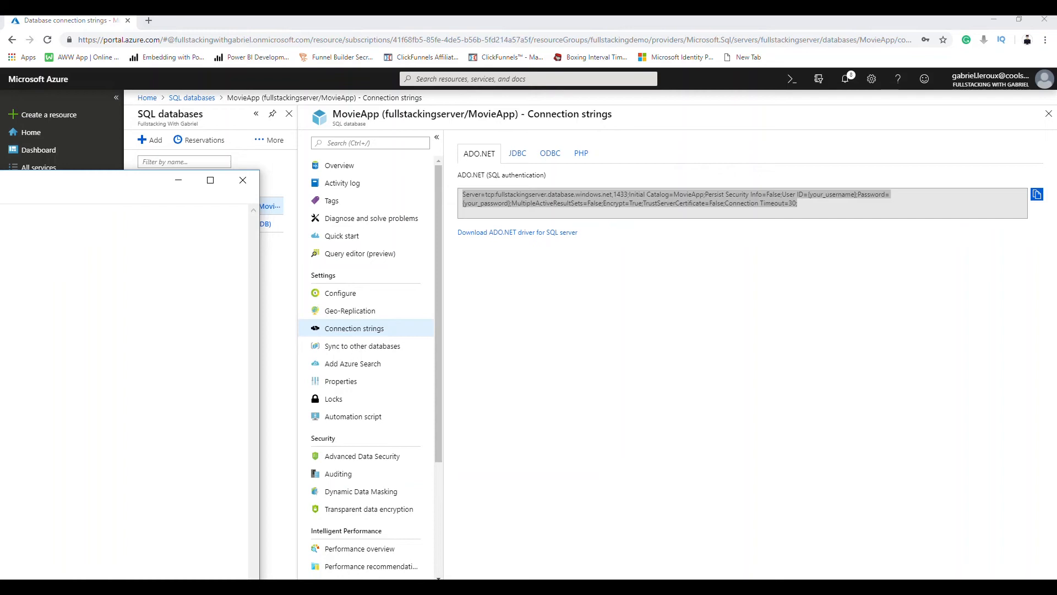
key("ctrl+v")
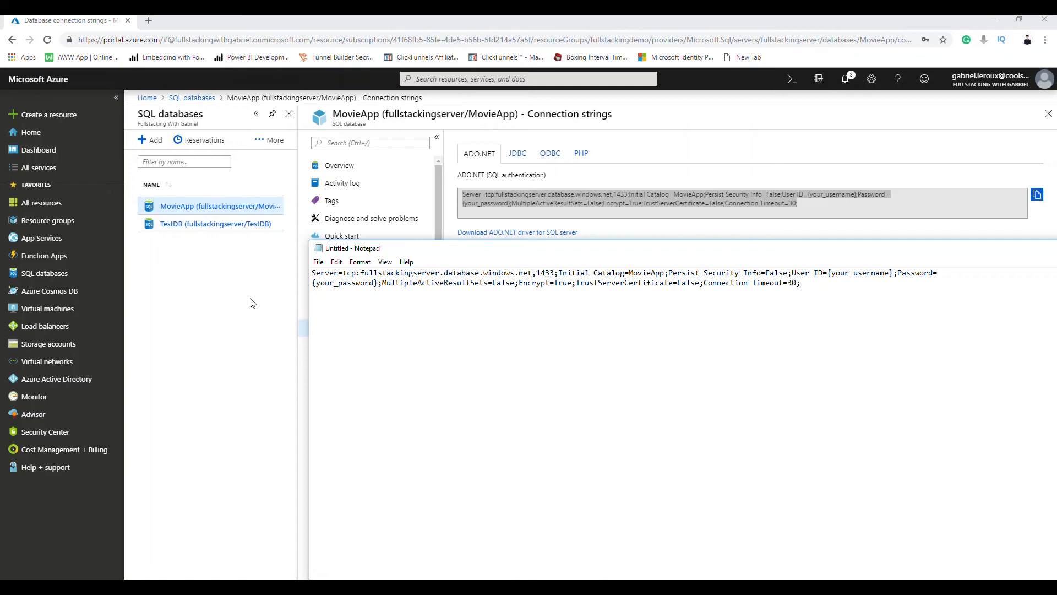
Return to the Azure portal, open the site of the MovieAppDemo app service and check its Movies page.
left_click(210, 306)
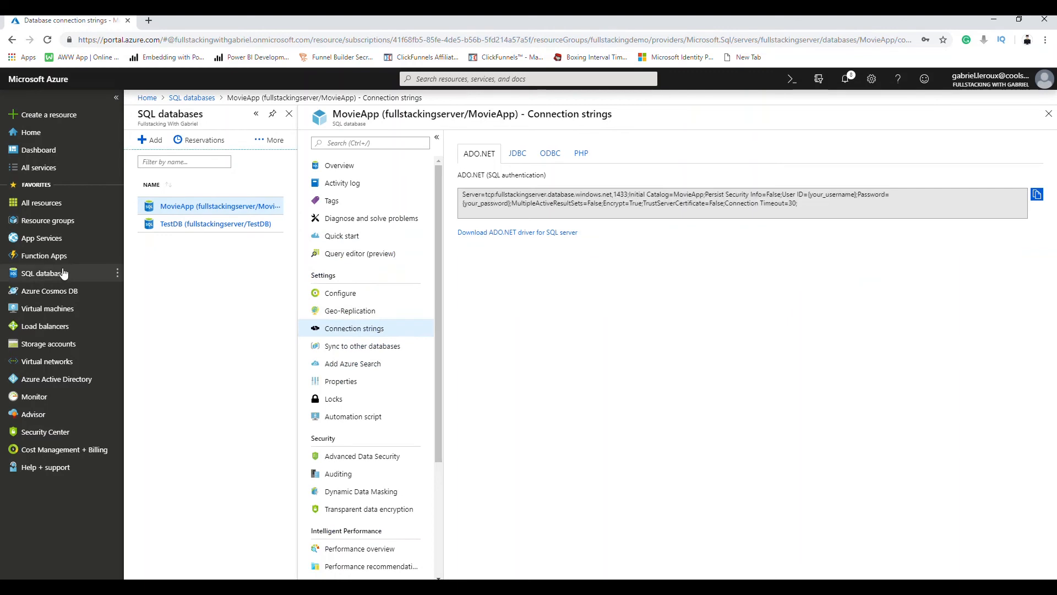
left_click(47, 240)
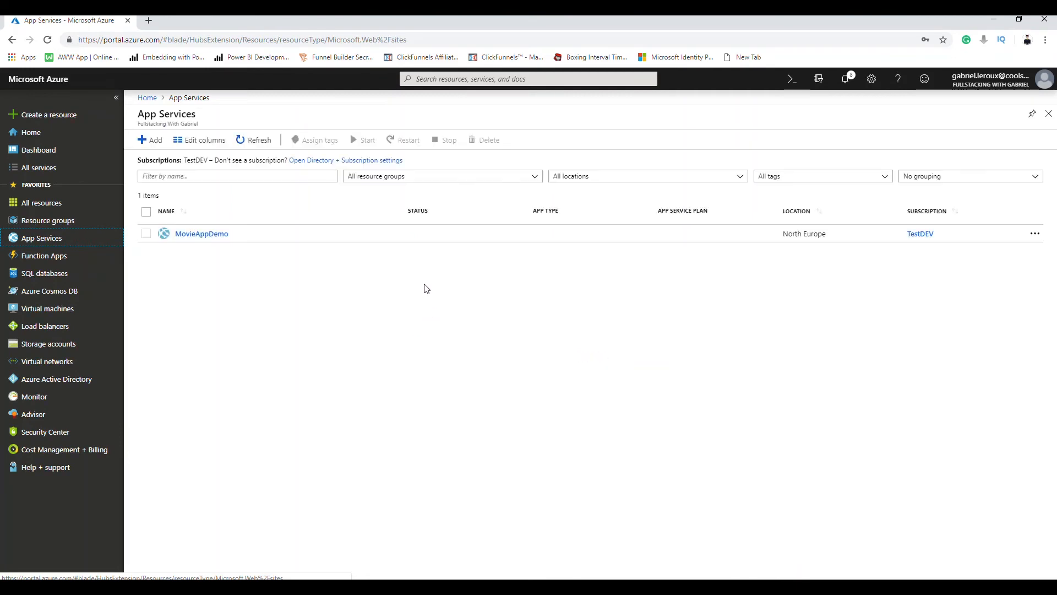
left_click(200, 234)
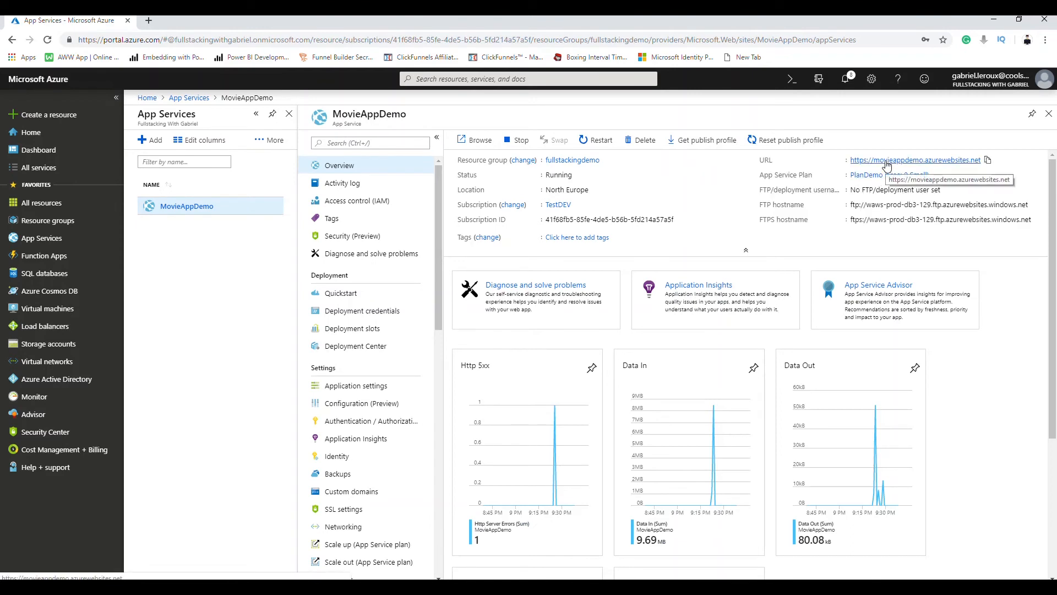
left_click(881, 160)
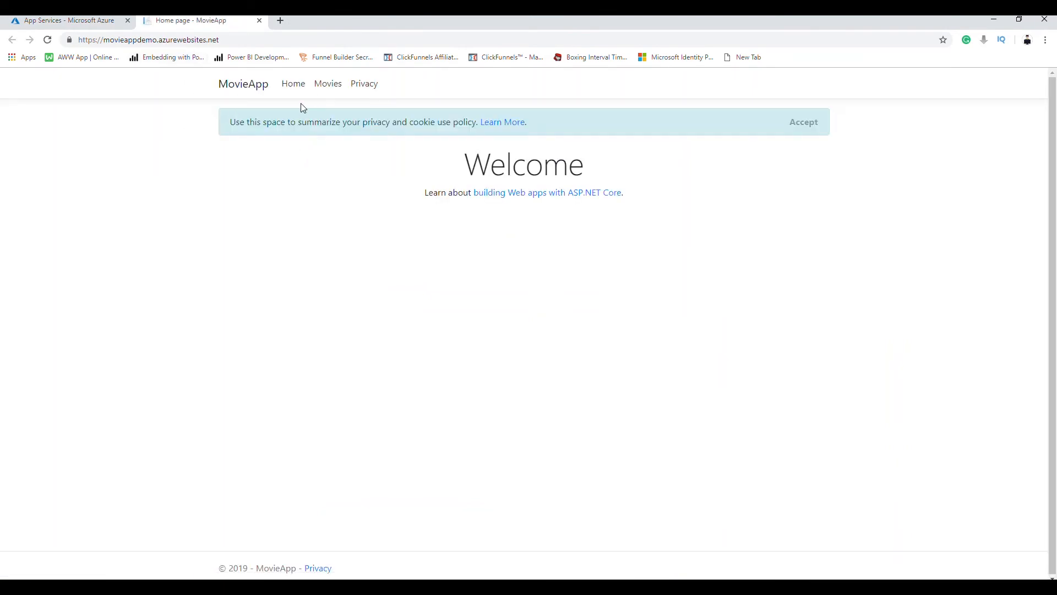
left_click(327, 85)
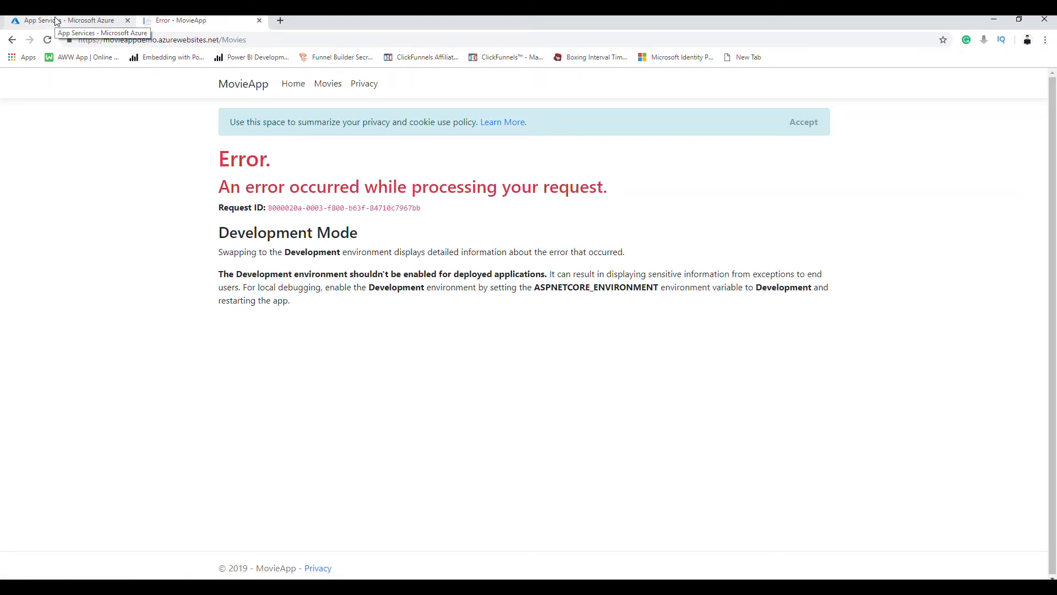
In the Azure portal, open the application settings of MovieAppDemo and reveal the full value of the MovieAppContext connection string.
left_click(56, 21)
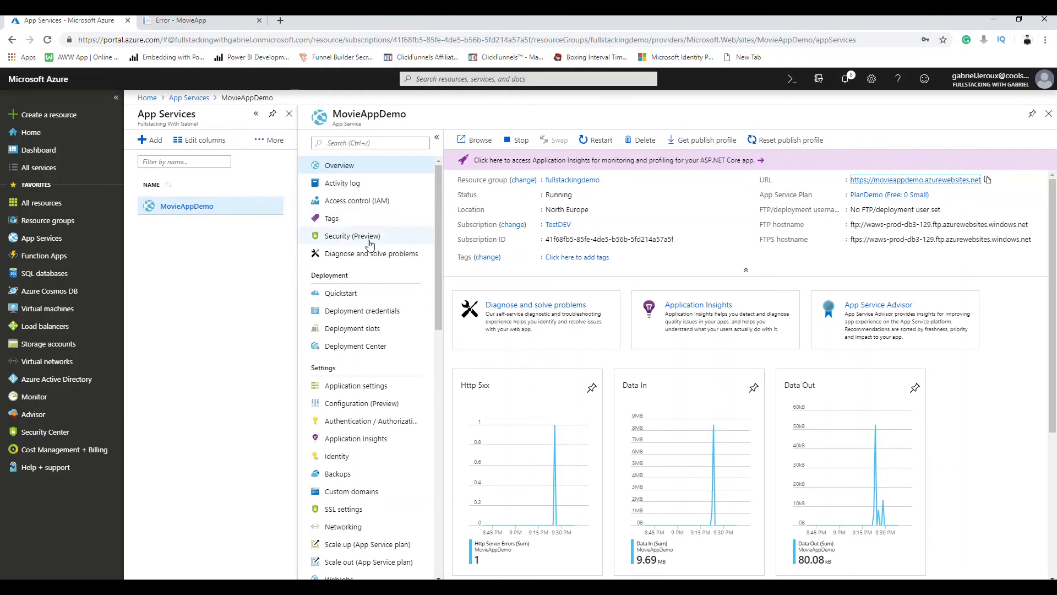
left_click(355, 387)
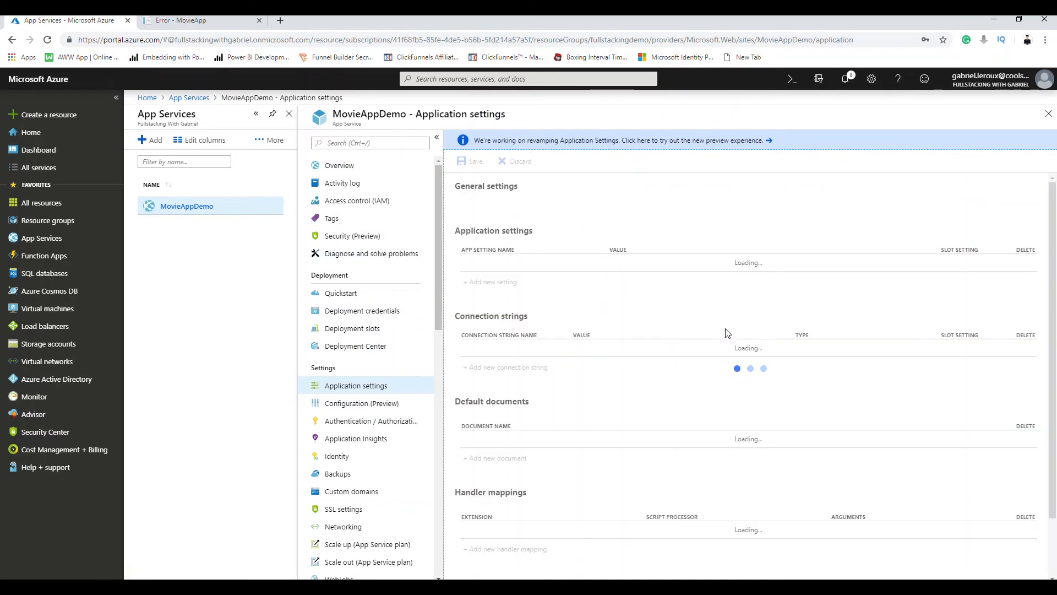
scroll(802, 391, "down", 10)
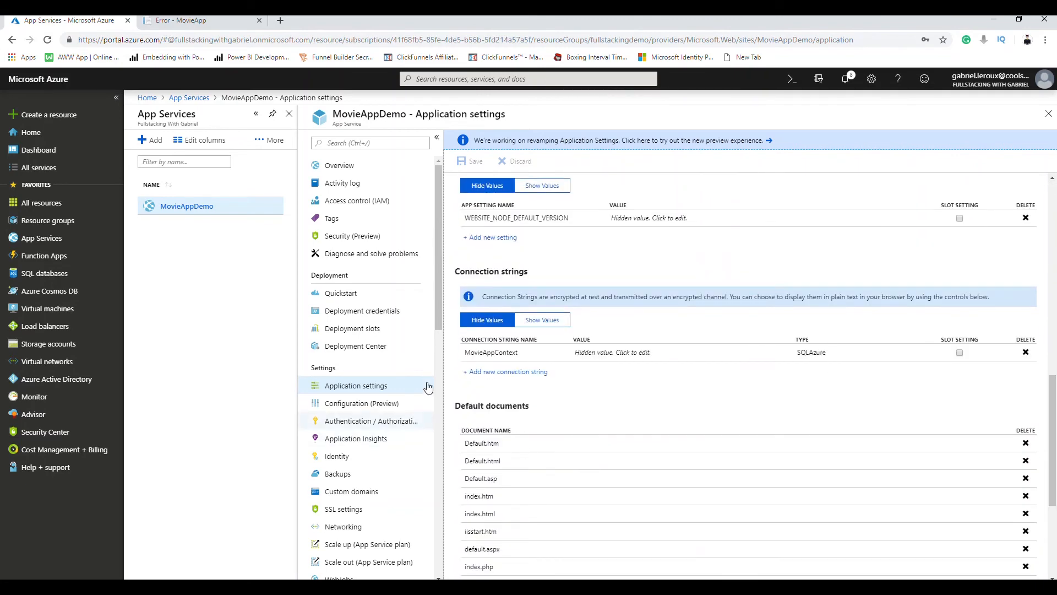
left_click(535, 320)
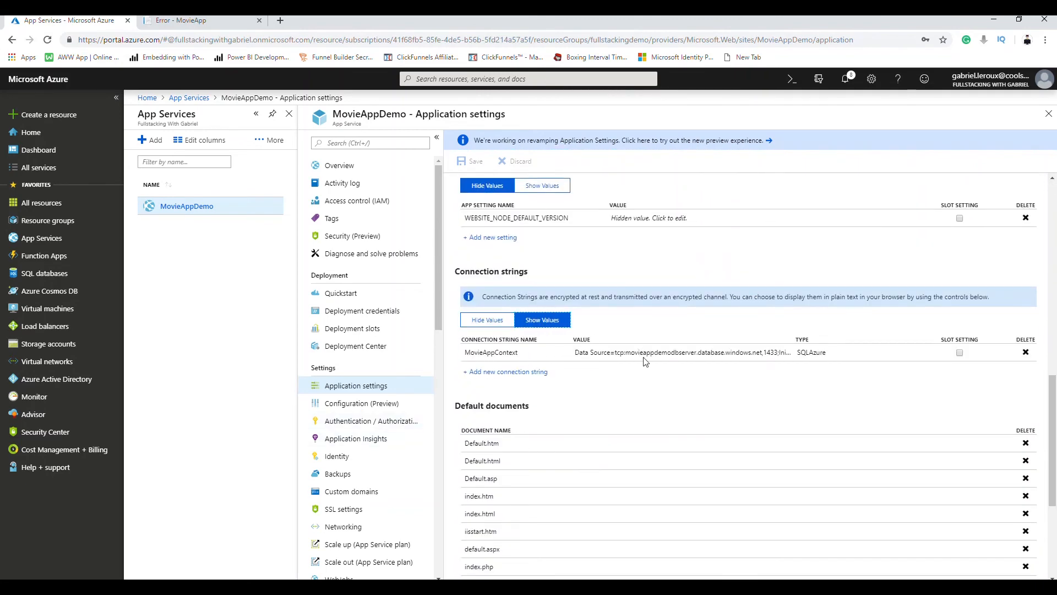
left_click(652, 353)
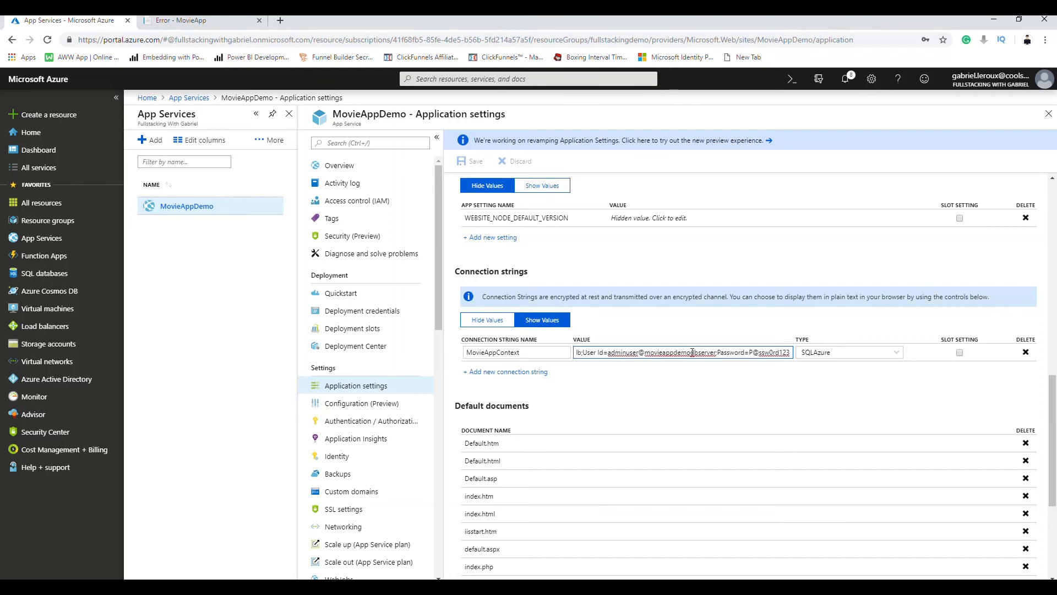
left_click_drag(695, 351, 634, 352)
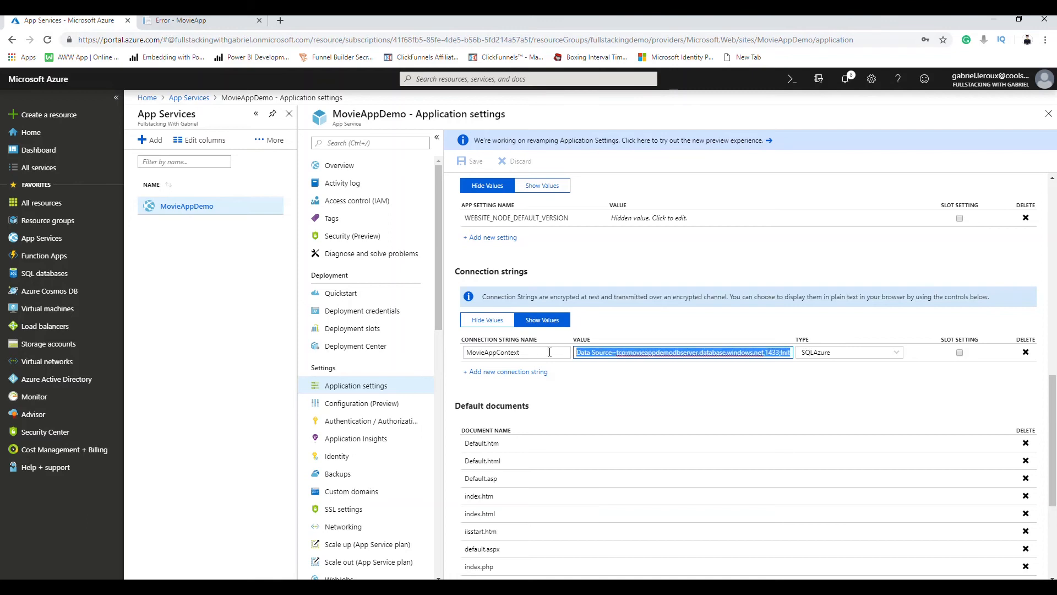
Replace the server name in the Data Source of the MovieAppContext connection string with fullstackingserver and save the settings.
left_click(628, 354)
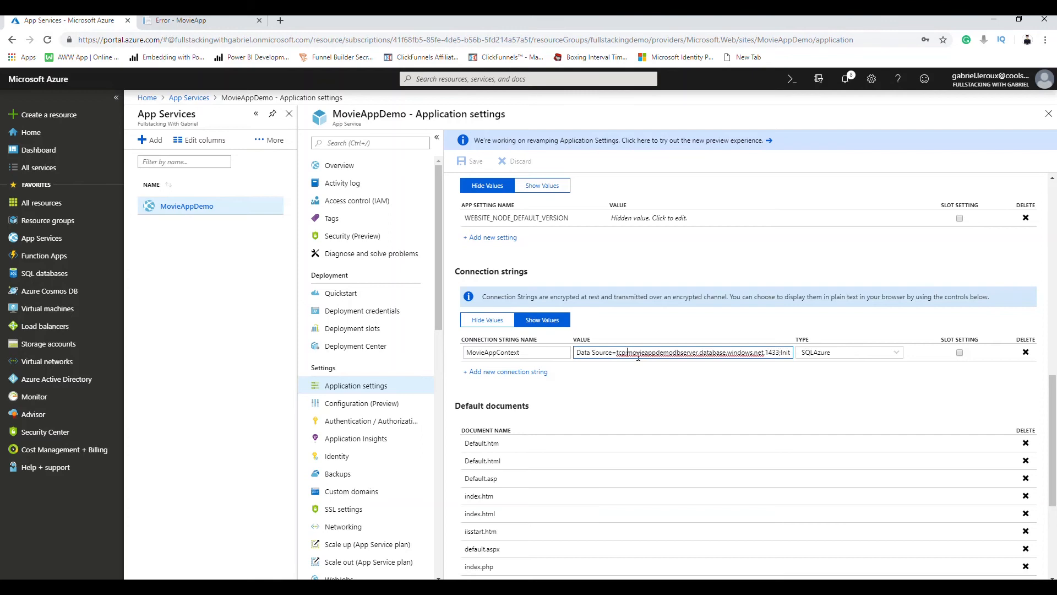
key("Delete")
key("Delete")
key("Delete")
key("Delete")
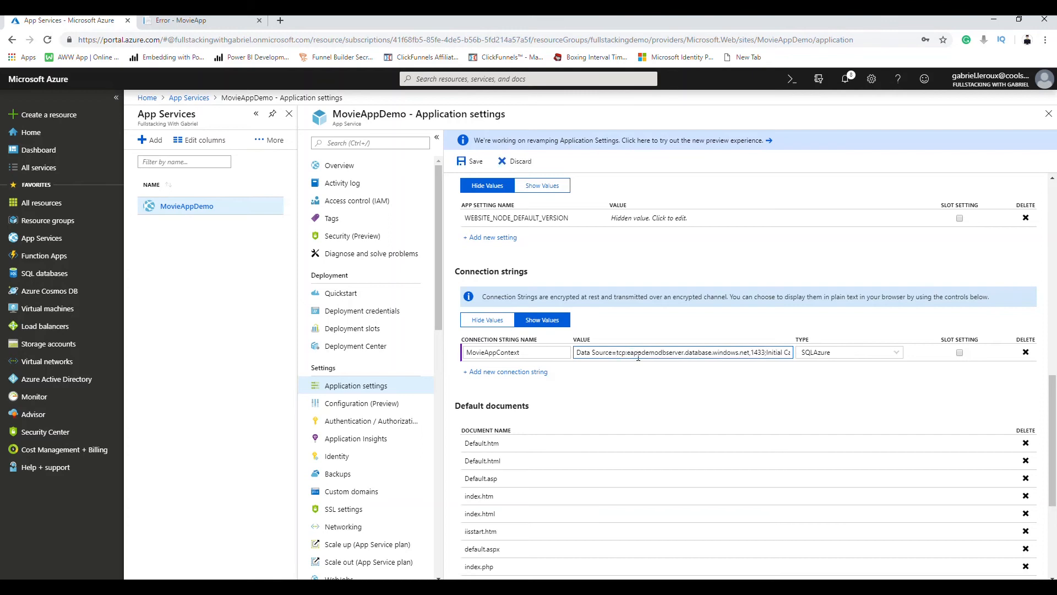
key("Delete")
key("Delete")
key("Delete")
key("Delete")
key("Delete")
key("Delete")
key("Delete")
key("Delete")
key("Delete")
key("Delete")
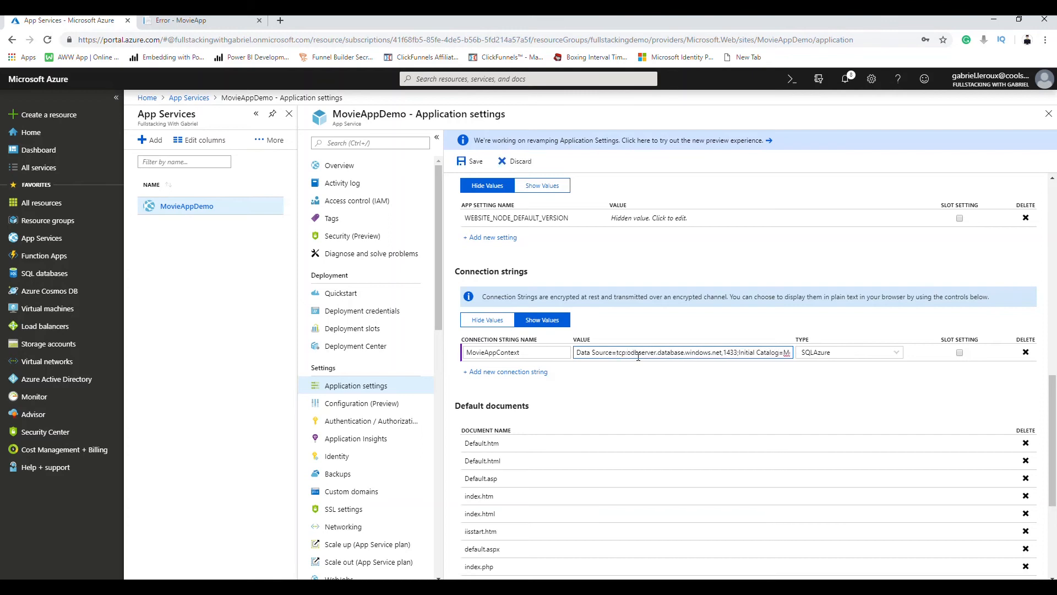
key("Delete")
type("d")
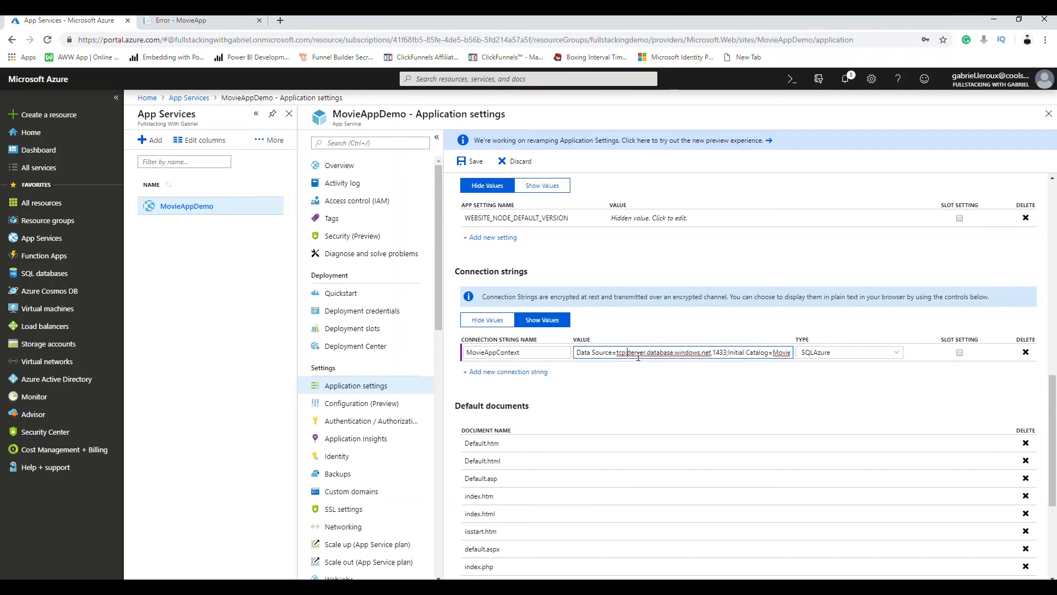
key("BackSpace")
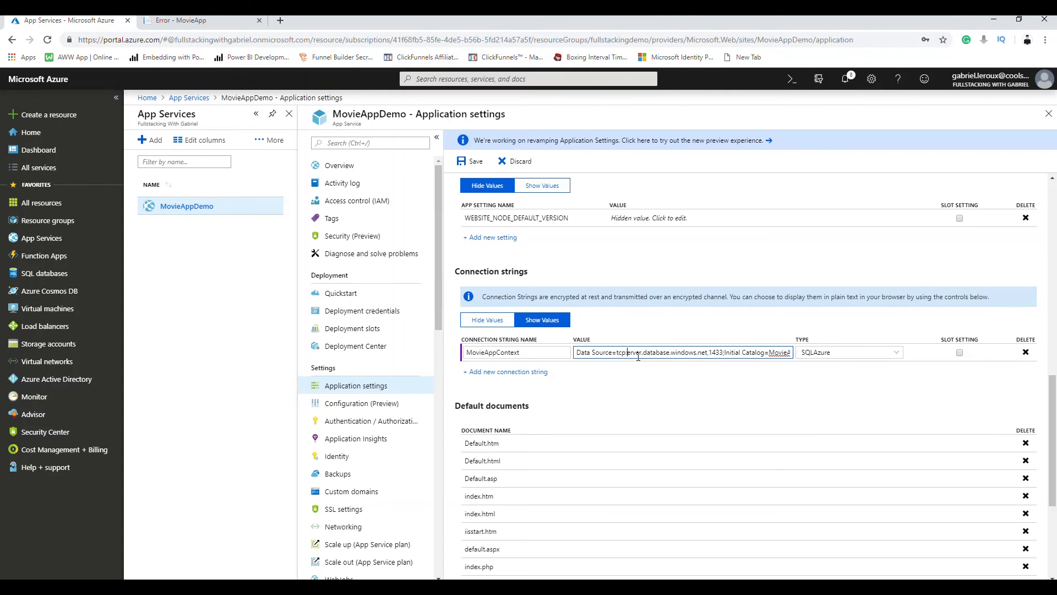
type("s")
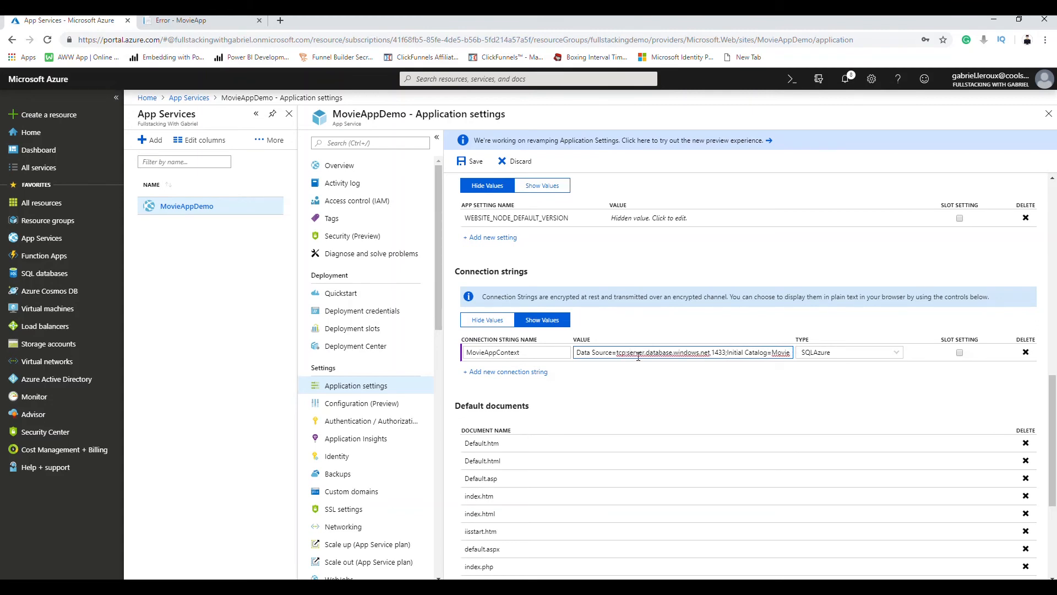
type("fullstacking")
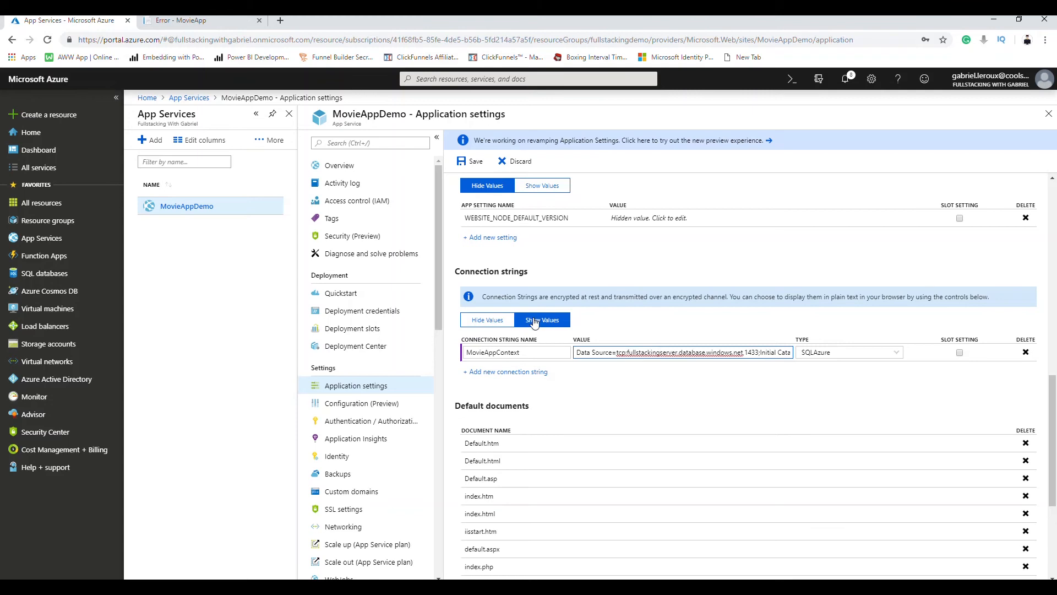
left_click(472, 160)
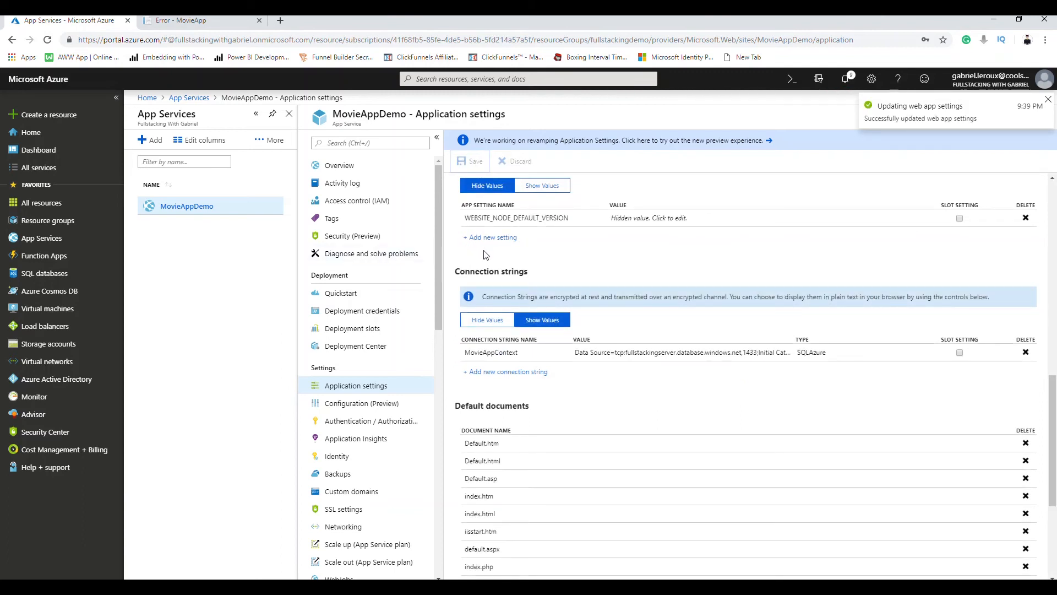
Switch to the MovieApp site and reload its Movies page to test the changed Data Source.
left_click(201, 22)
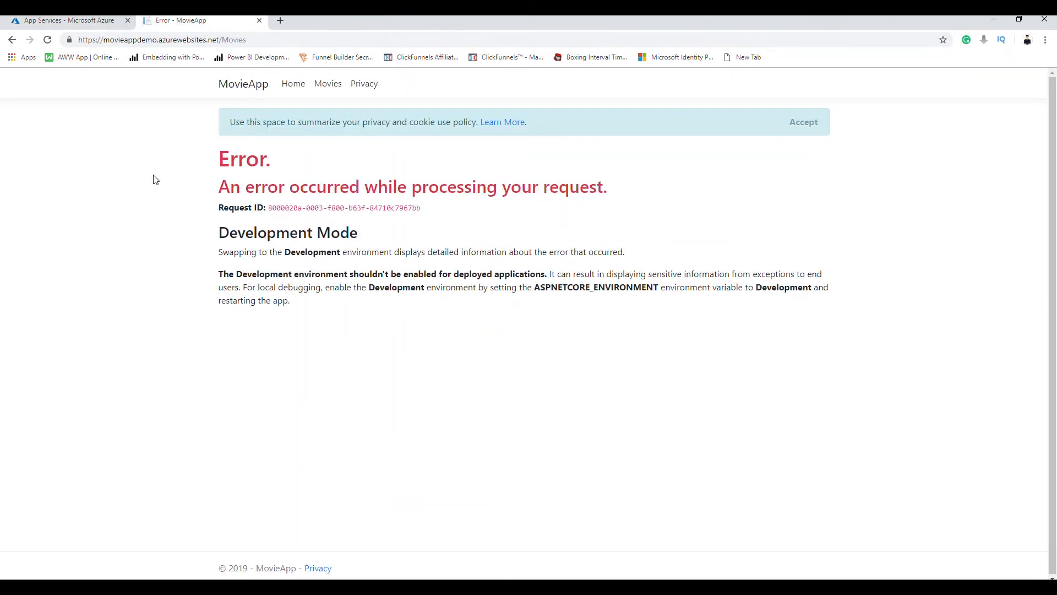
right_click(126, 193)
left_click(161, 226)
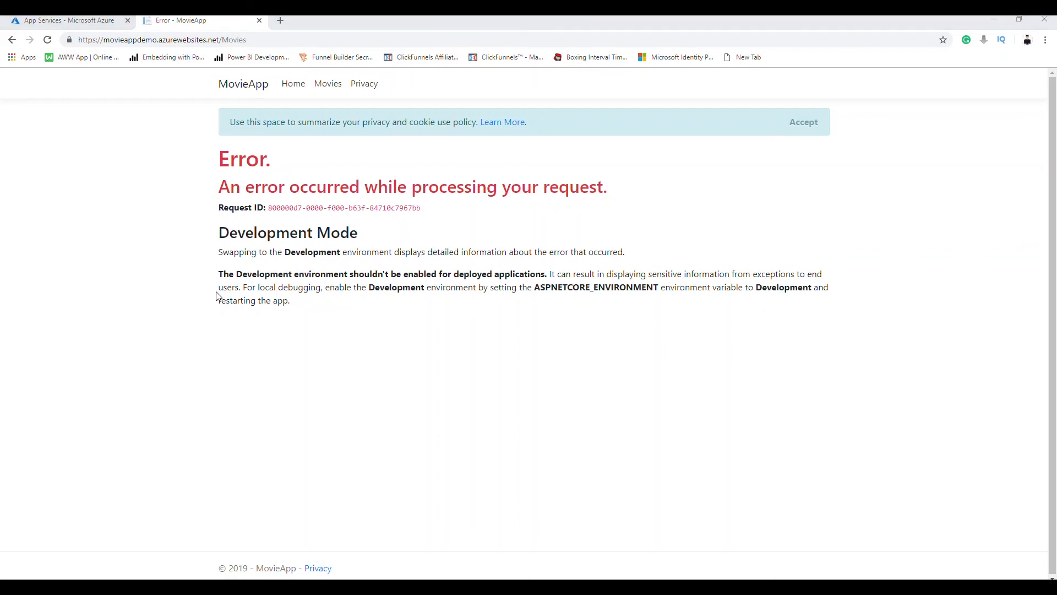
Check the catalog name in the Notepad copy, set the Initial Catalog of the MovieAppContext connection string to MovieApp in the portal, and save.
left_click(22, 21)
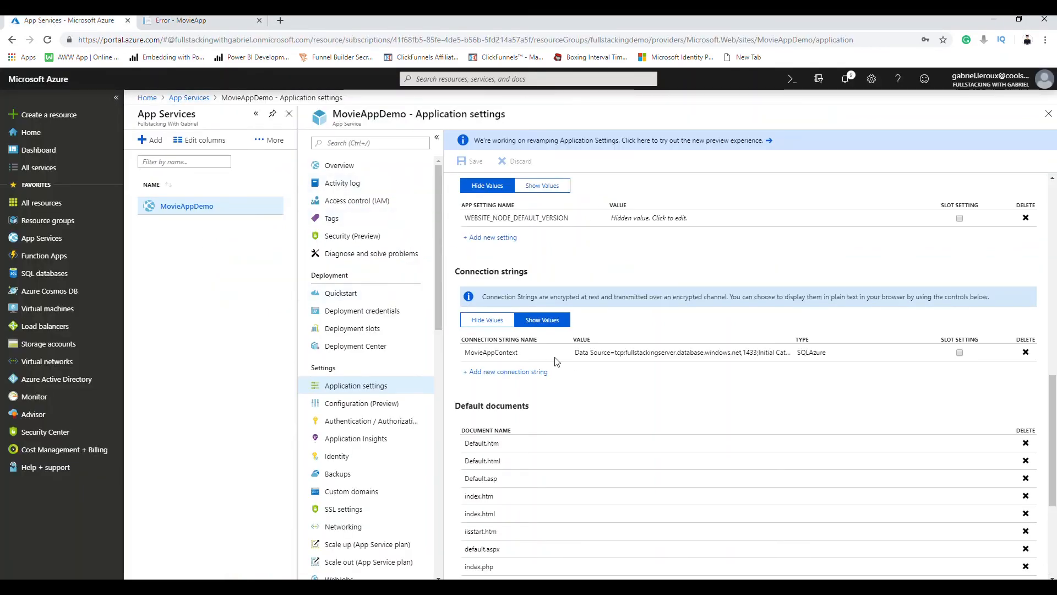
left_click(636, 355)
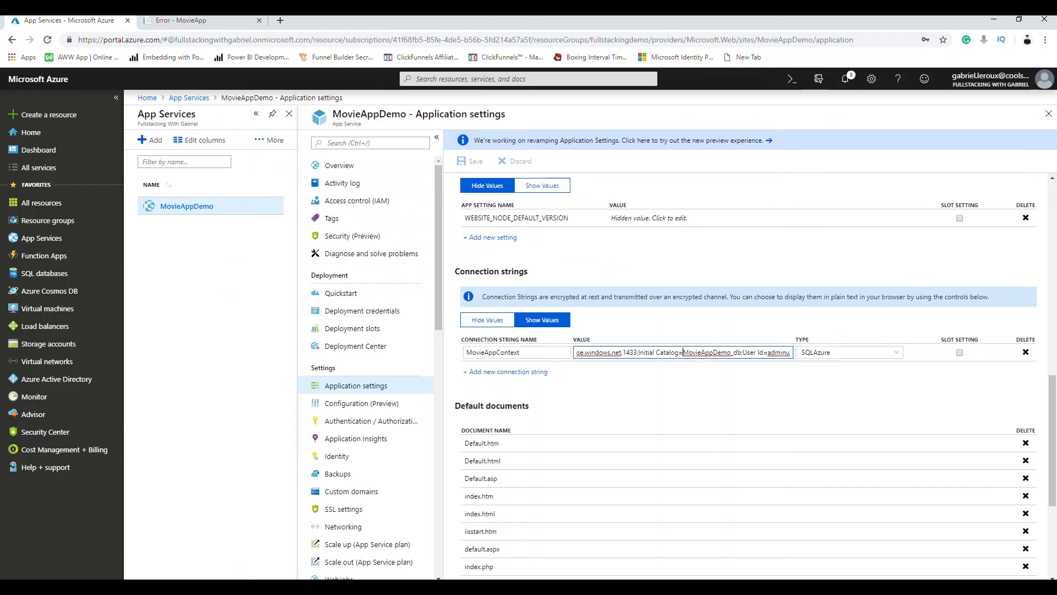
key("alt+Tab")
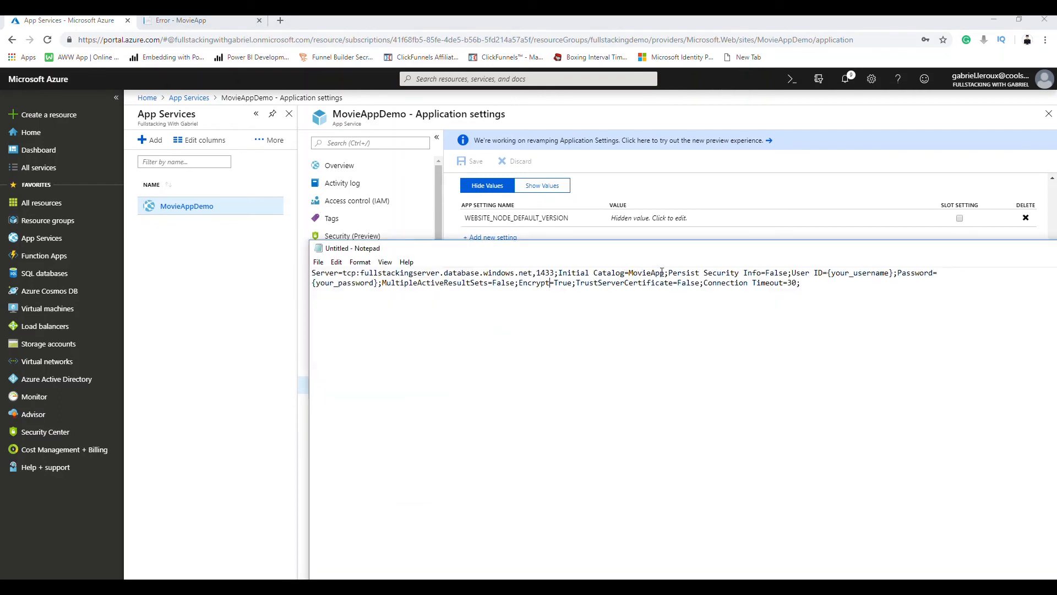
left_click_drag(661, 273, 642, 272)
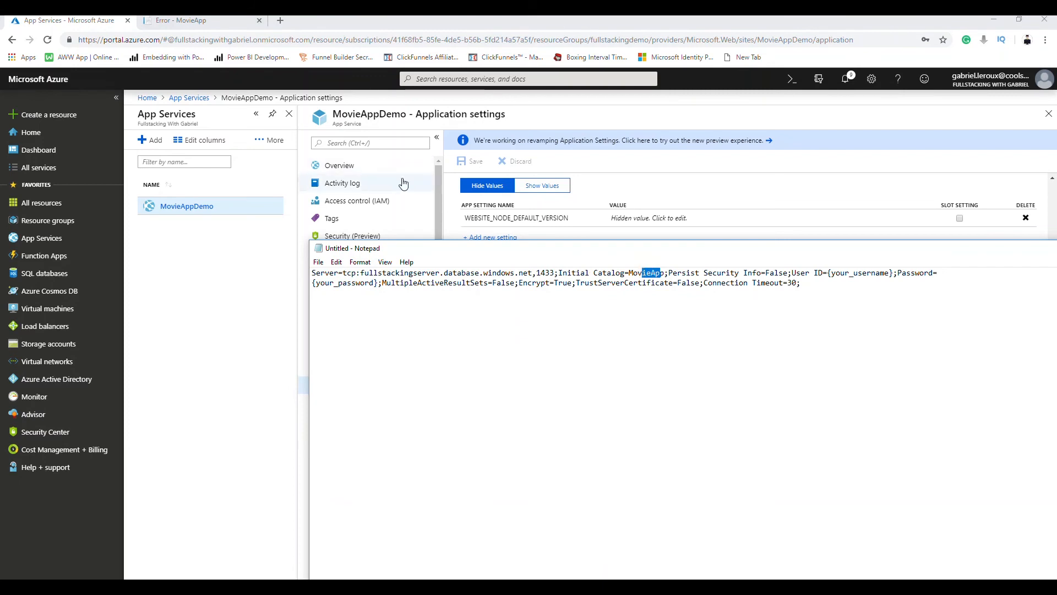
left_click(653, 196)
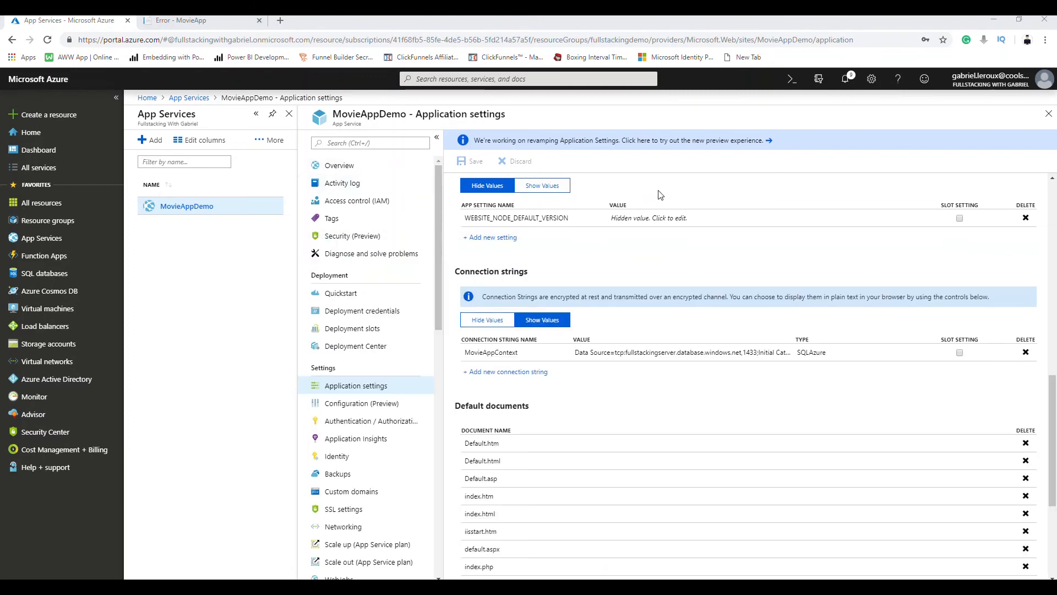
left_click(713, 353)
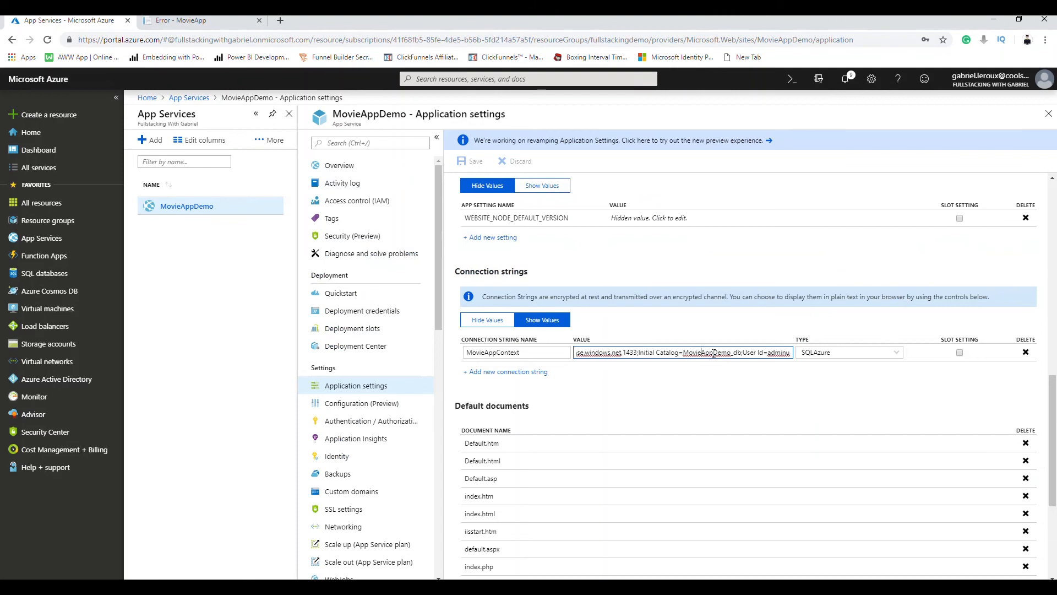
key("Delete")
key("Delete")
key("Delete")
key("Delete")
key("Delete")
key("Delete")
key("Delete")
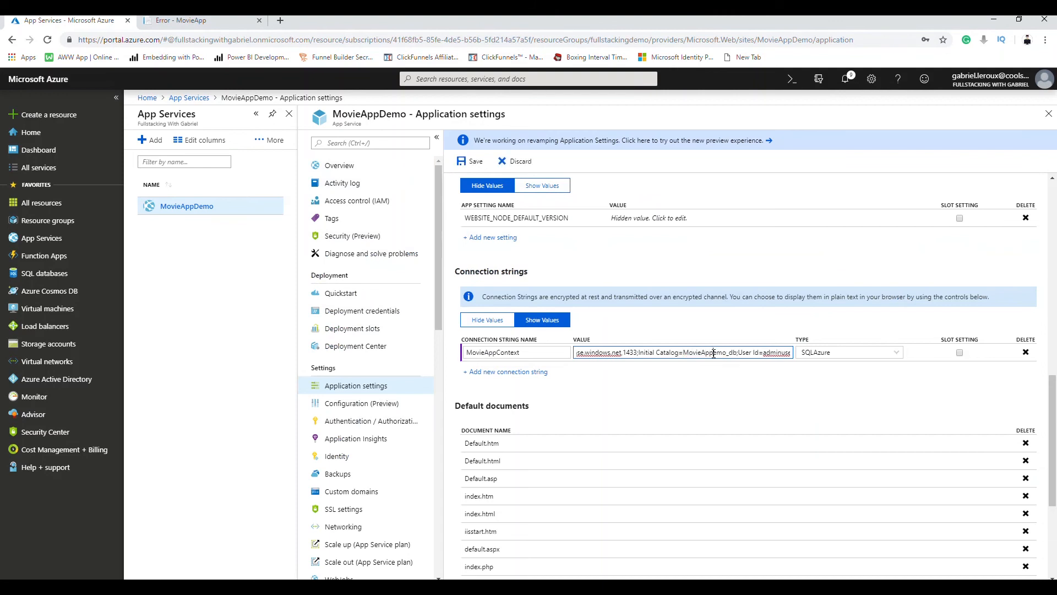
key("Delete")
left_click(470, 162)
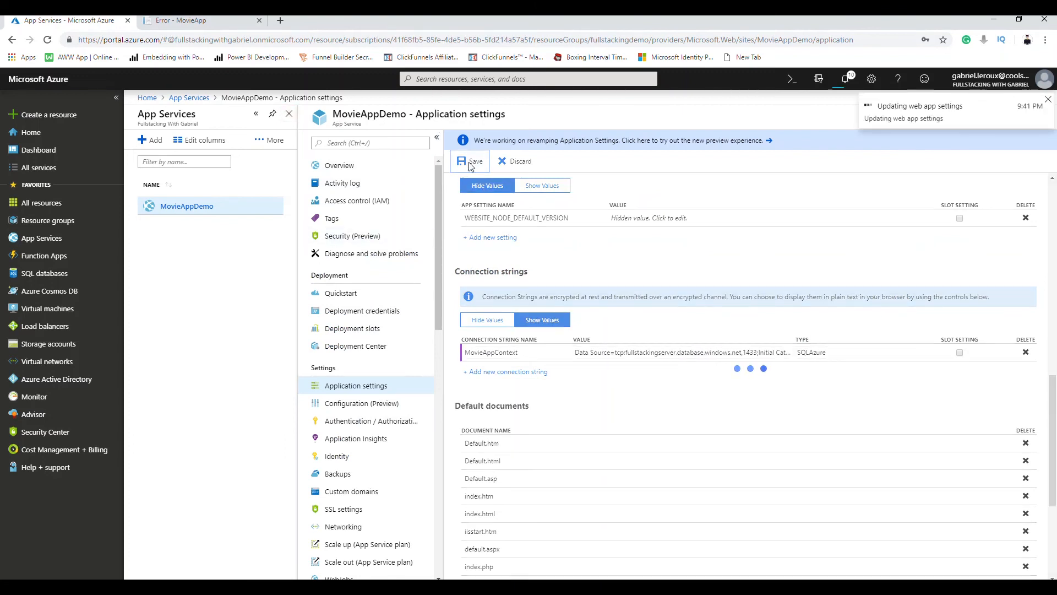
Reload the Movies page of the MovieApp site to test the changed Initial Catalog.
left_click(199, 22)
right_click(191, 193)
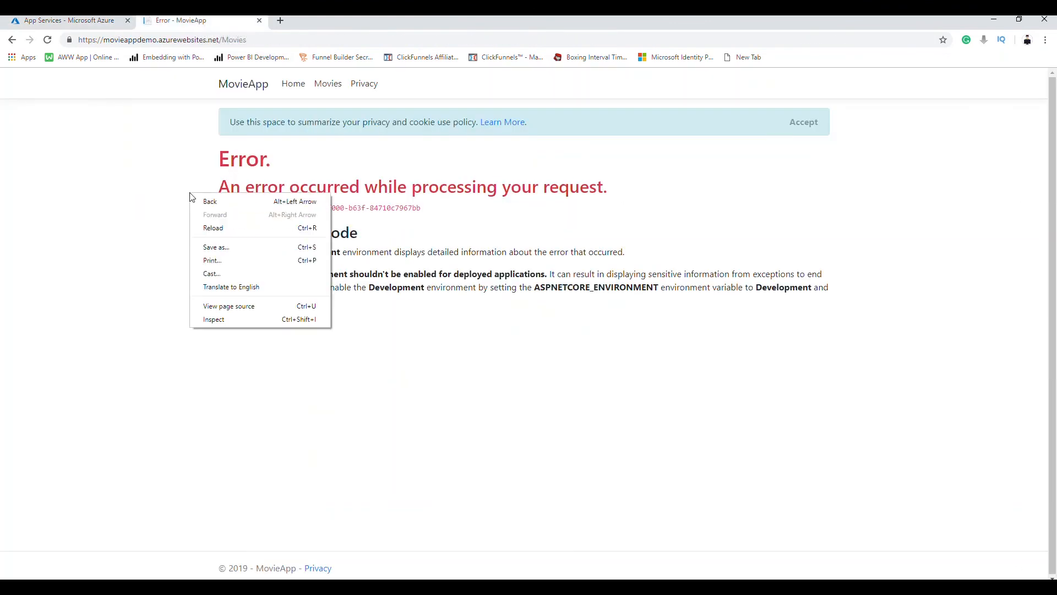
left_click(216, 227)
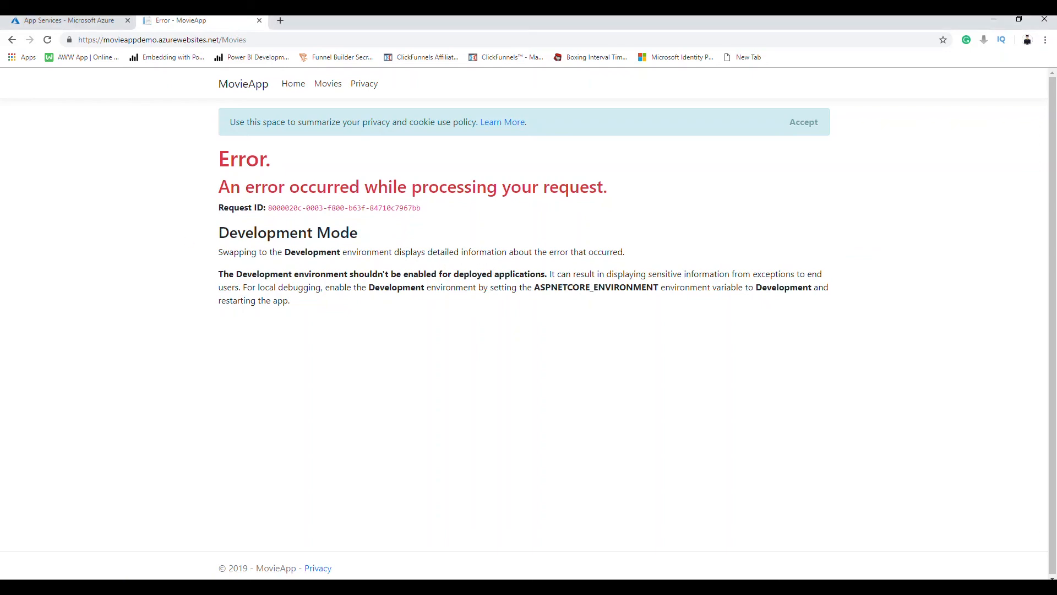
Back in the portal, replace the server name in the User Id of the MovieAppContext connection string with fullstackingserver and save the settings.
left_click(78, 25)
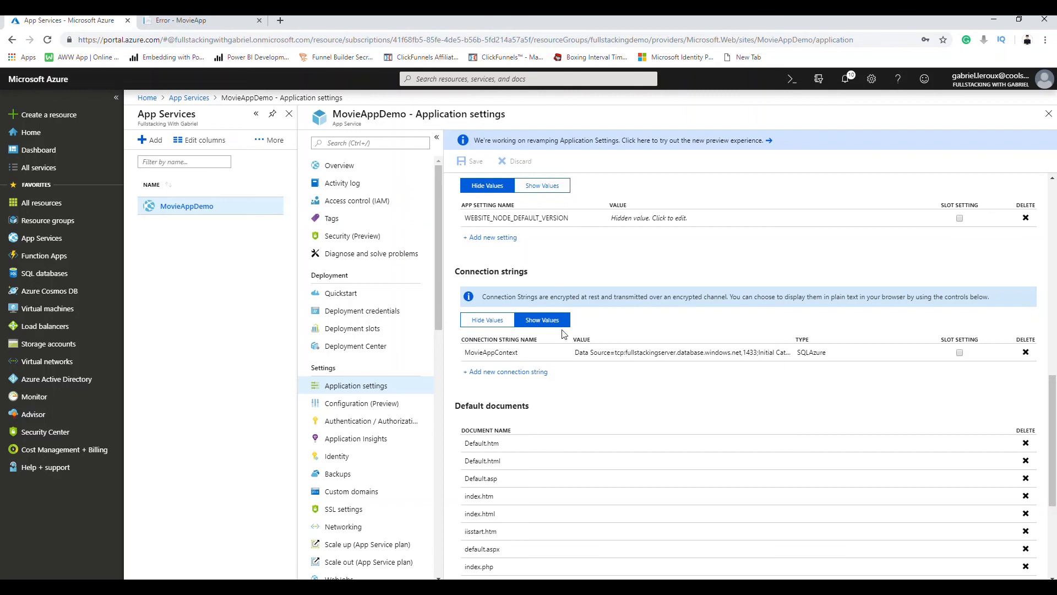
left_click(666, 352)
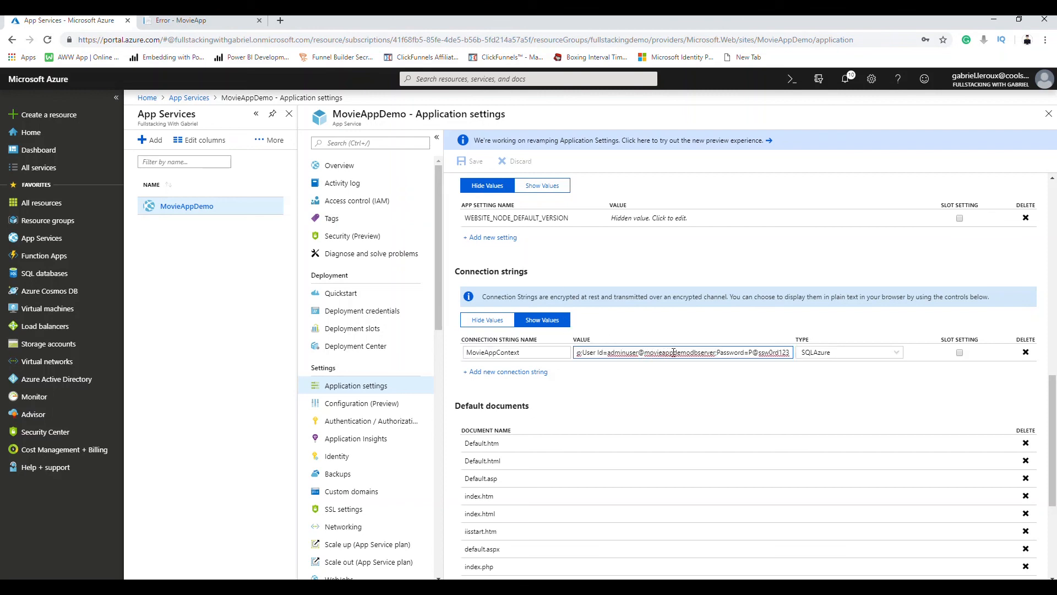
left_click(674, 353)
key("Delete")
key("Delete")
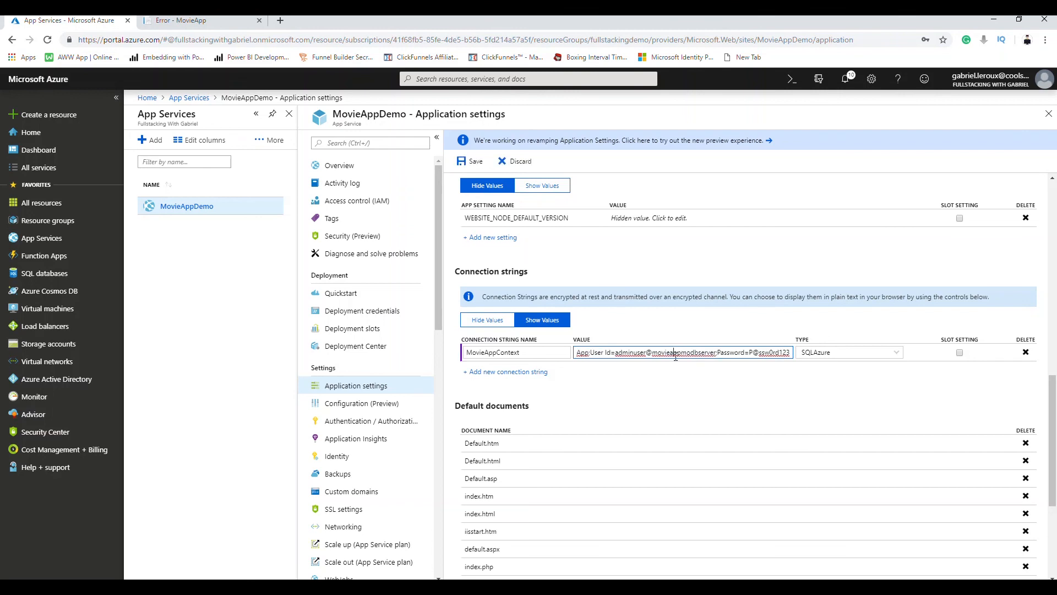
key("Delete")
key("Delete")
key("Delete")
key("Delete")
key("Delete")
key("Delete")
key("Delete")
key("Delete")
key("Delete")
key("Delete")
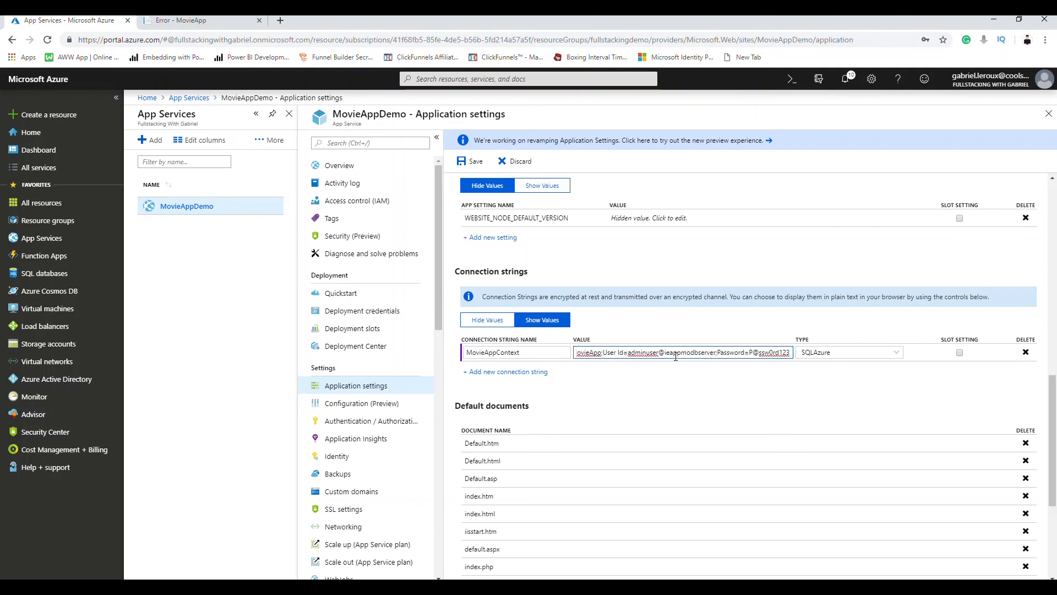
key("Delete")
key("Delete")
key("Delete")
key("Delete")
key("Delete")
key("Delete")
key("Delete")
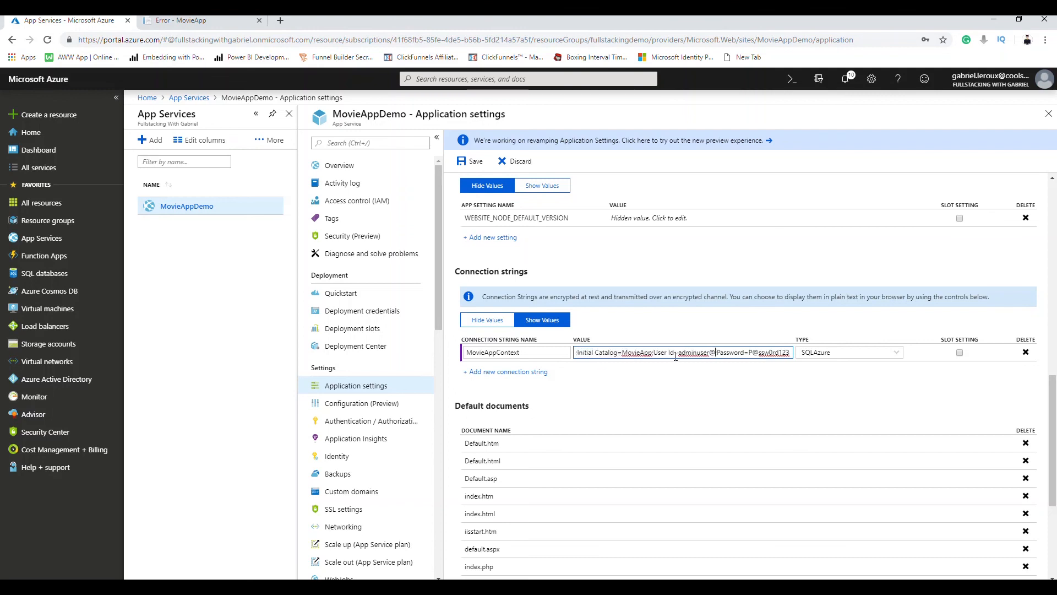
type("fullstackingserver")
left_click(475, 162)
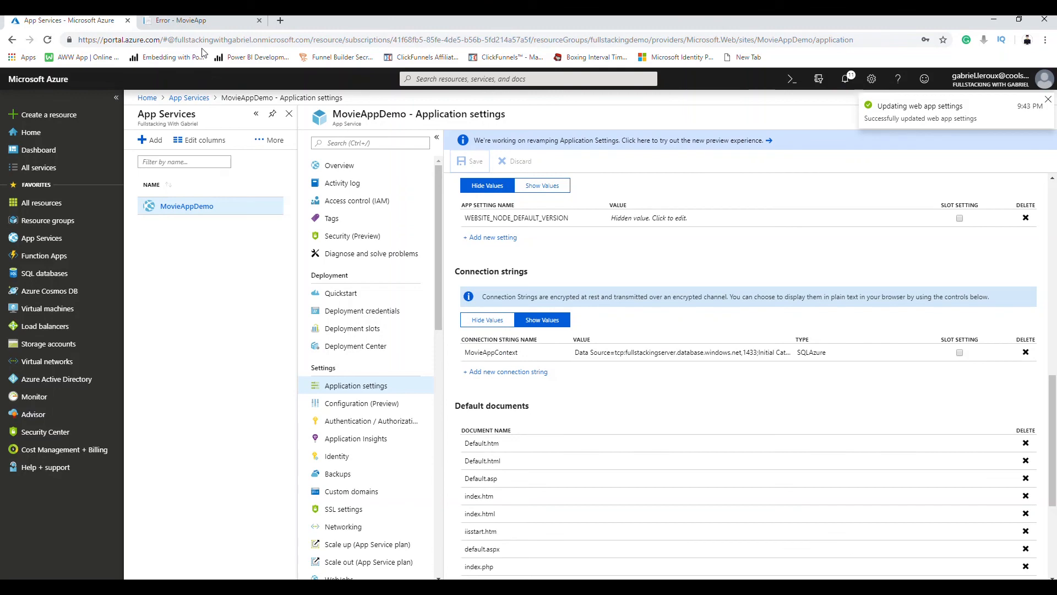
Return to the MovieApp site and open its Movies page again to test the changed User Id.
left_click(220, 20)
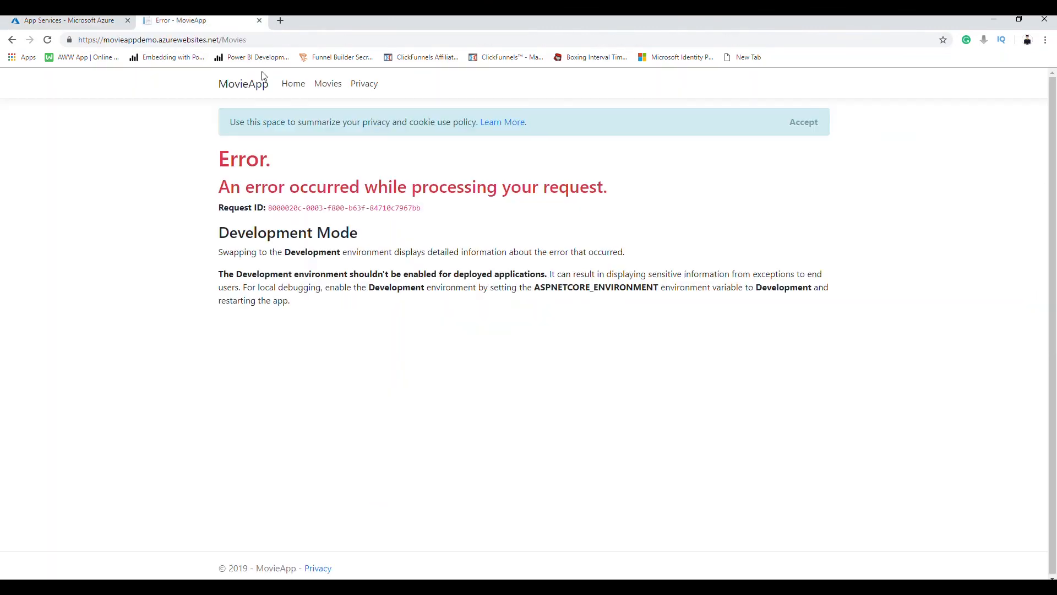
left_click(329, 89)
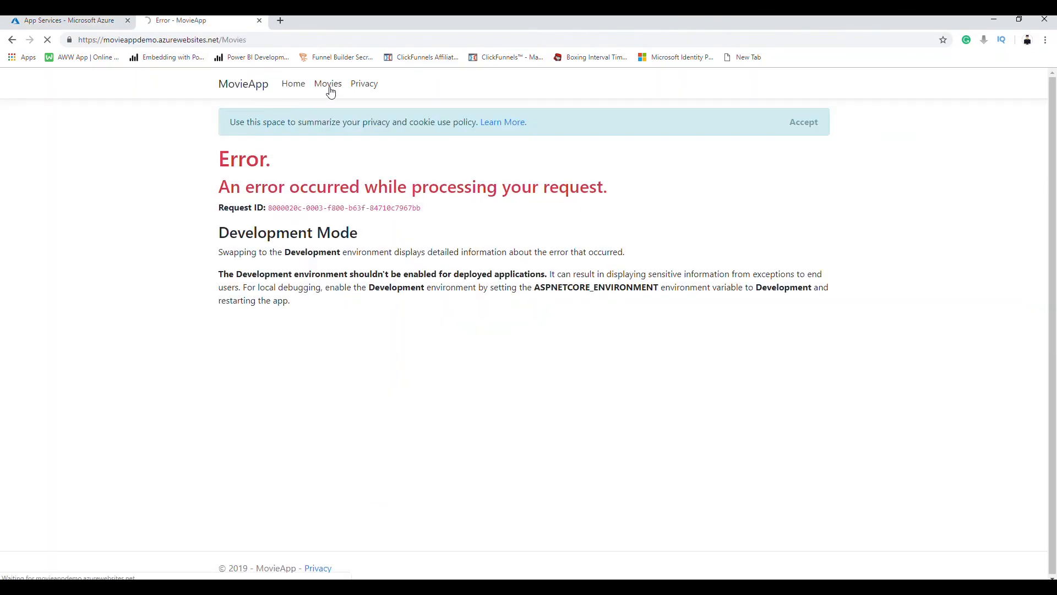